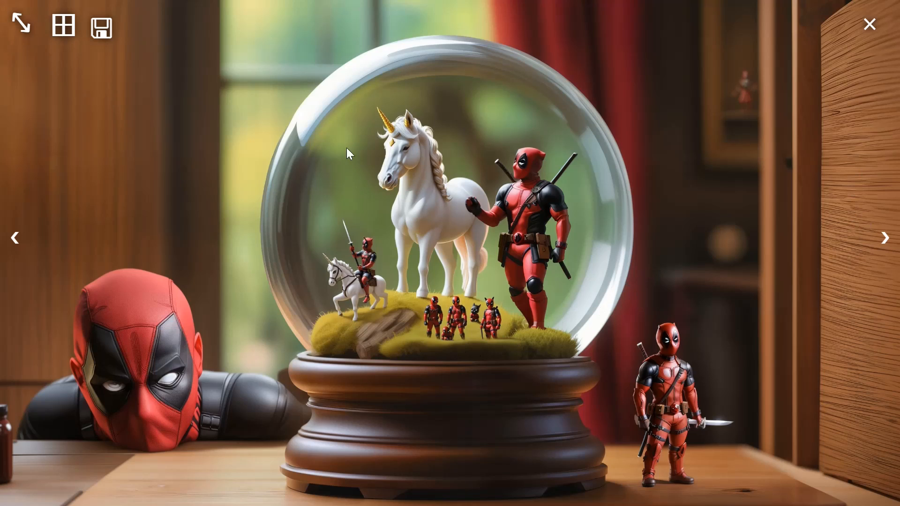
# Close the enlarged snow globe image and reload the web interface, discarding the unsaved changes
pyautogui.click(630, 180)
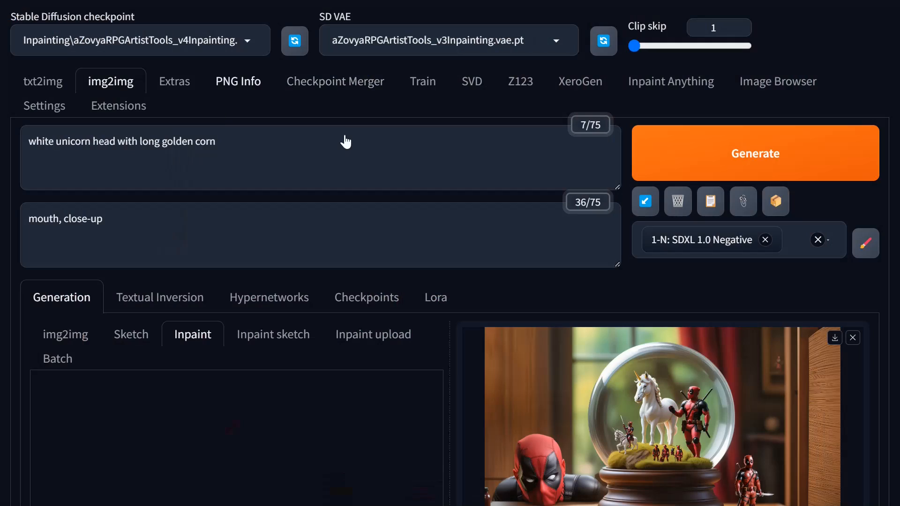
pyautogui.press('F5')
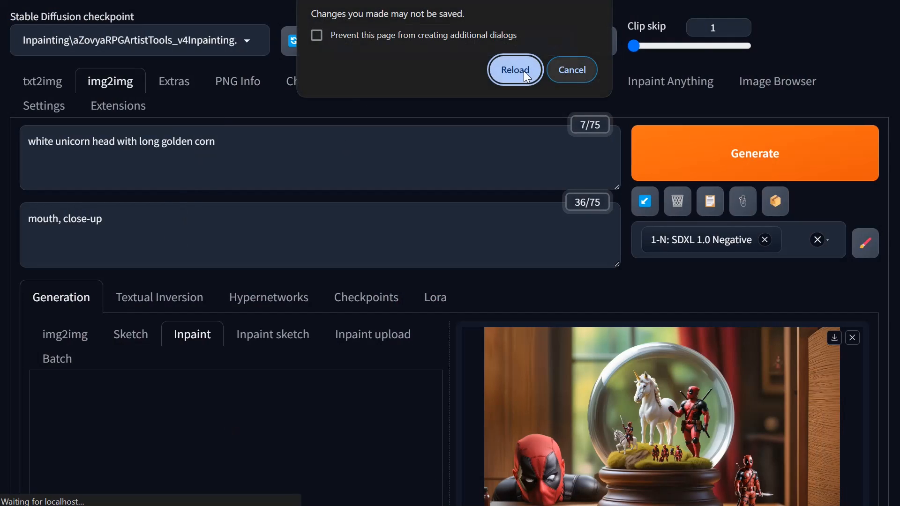
pyautogui.click(522, 71)
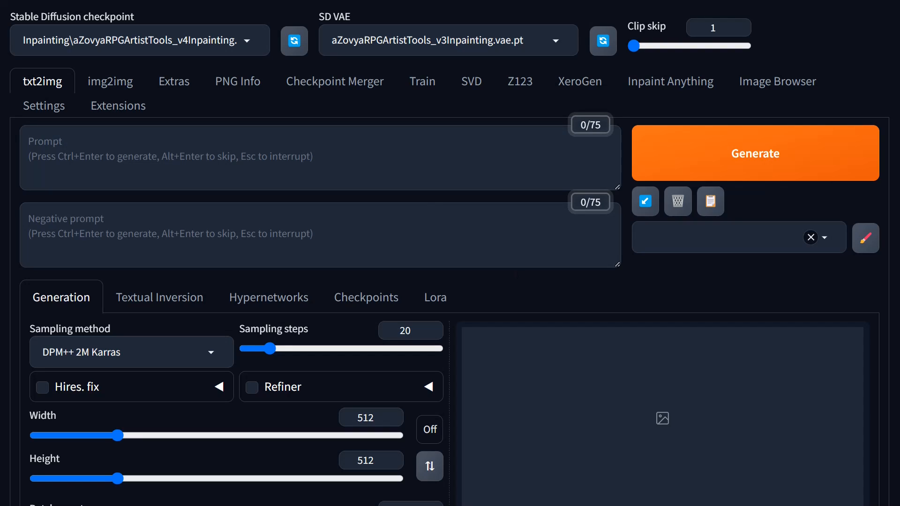
pyautogui.scroll(-15, 361, 310)
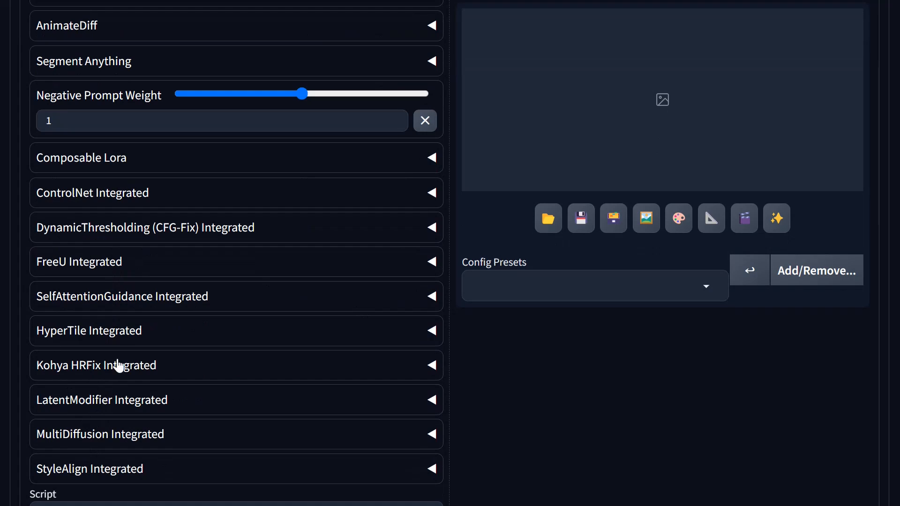
pyautogui.scroll(9, 325, 305)
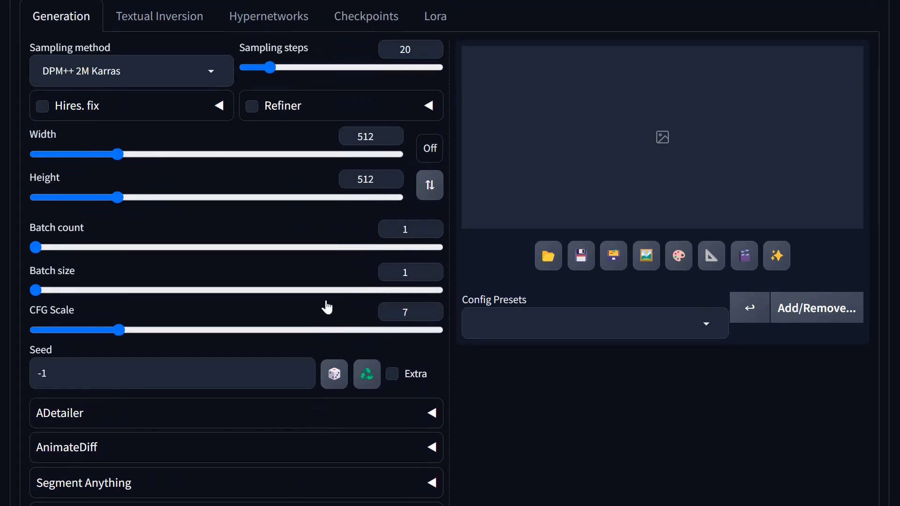
pyautogui.scroll(6, 327, 307)
pyautogui.scroll(-4, 328, 305)
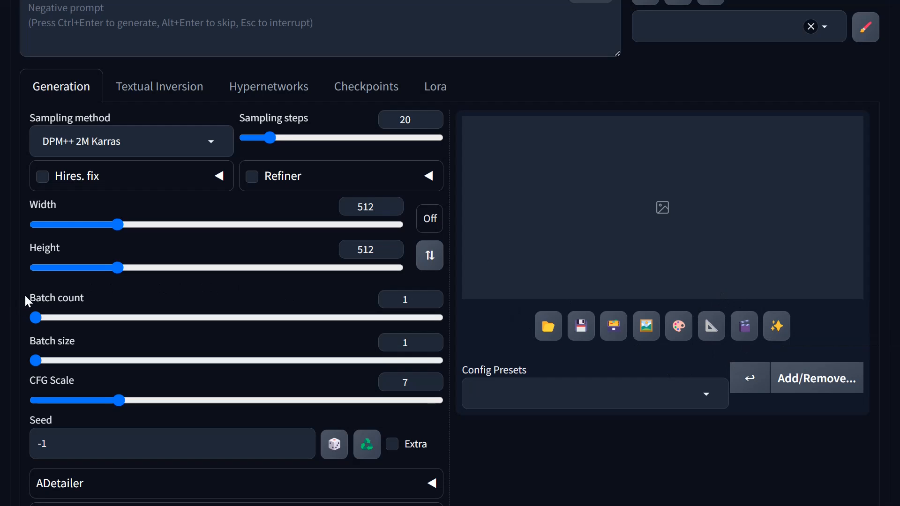
pyautogui.scroll(5, 29, 302)
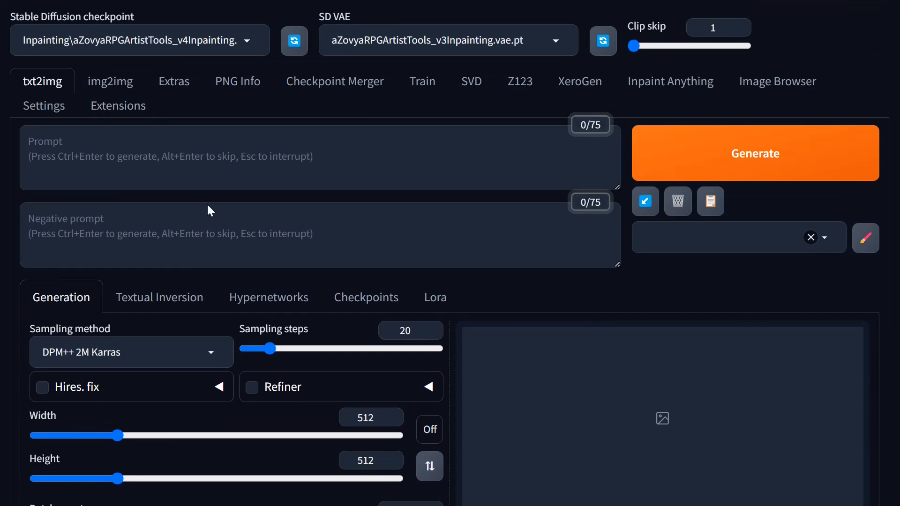
# Load the SDXL-Turbo-LCM\turbovisionxlSuperFastXLBasedOnNew_beta0131Bakedvae.safetensors checkpoint and set the SD VAE to None
pyautogui.click(248, 41)
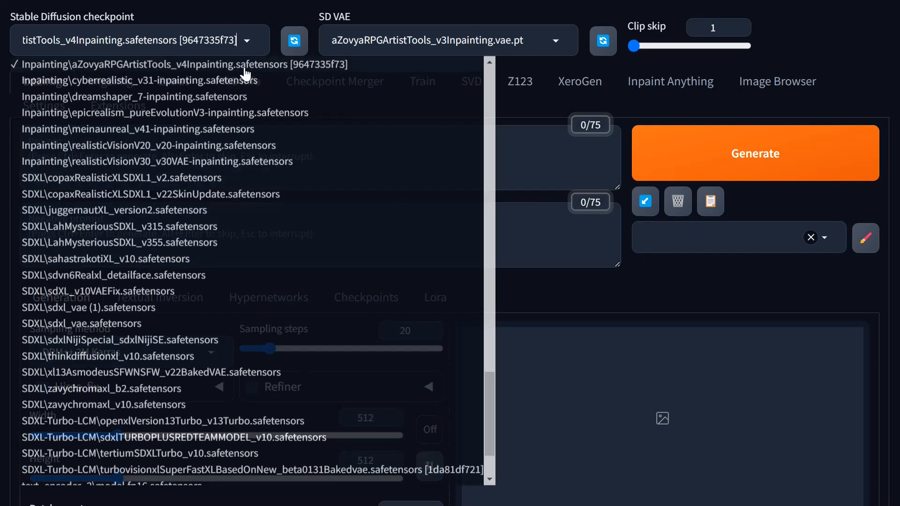
pyautogui.scroll(-5, 241, 335)
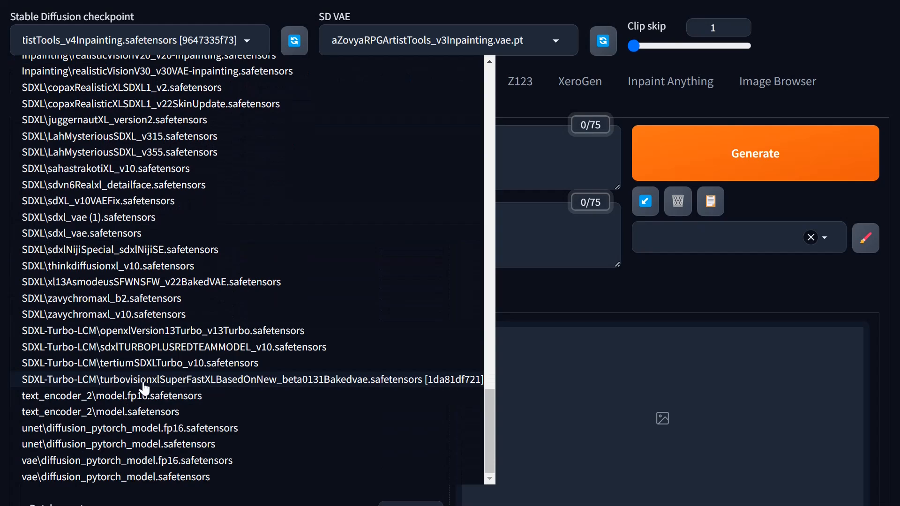
pyautogui.click(215, 382)
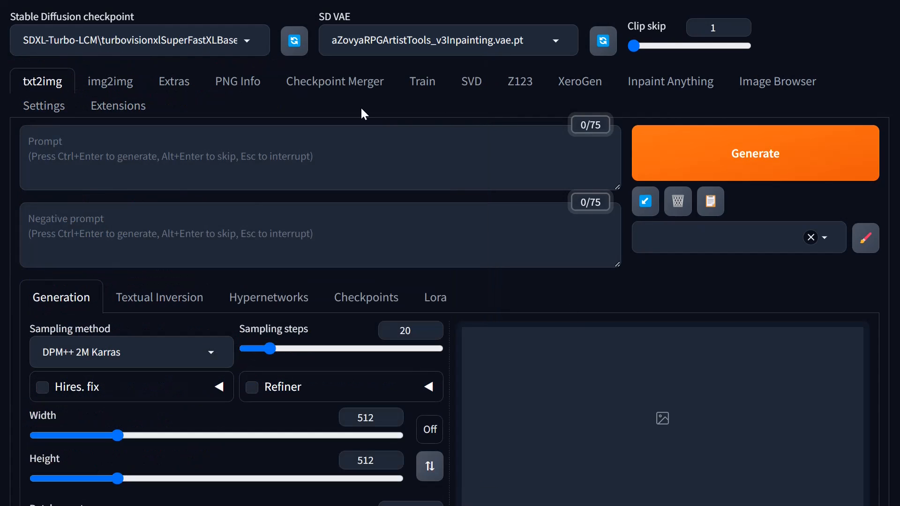
pyautogui.click(557, 45)
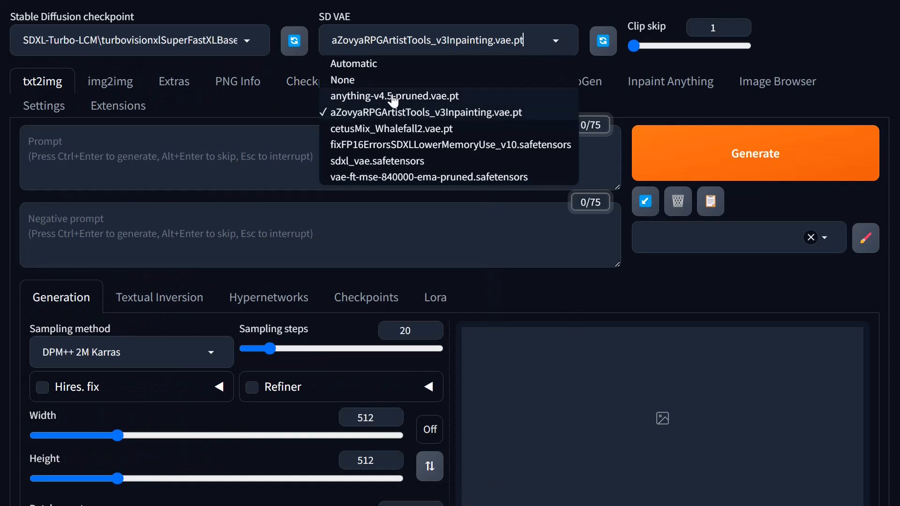
pyautogui.click(344, 81)
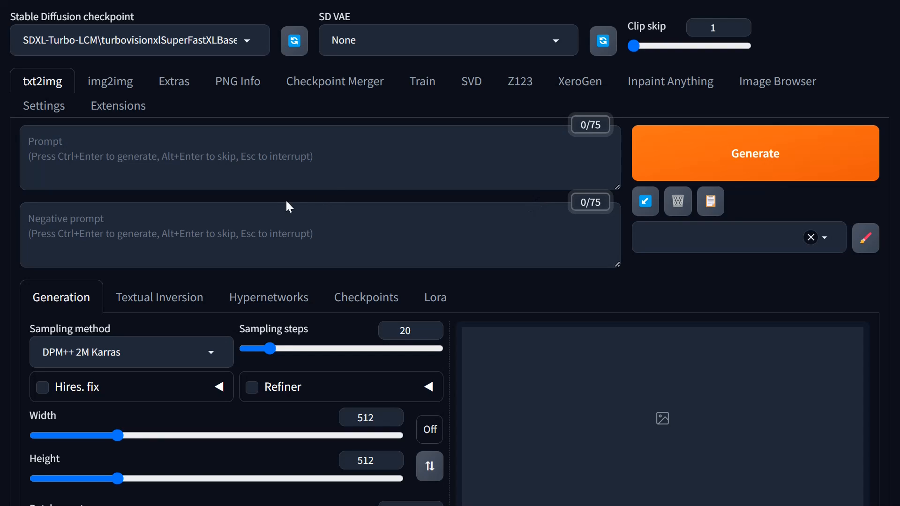
# Find the saved prompt styles matching "glass" and apply "Full prompt: Glass globe diorama"
pyautogui.click(349, 158)
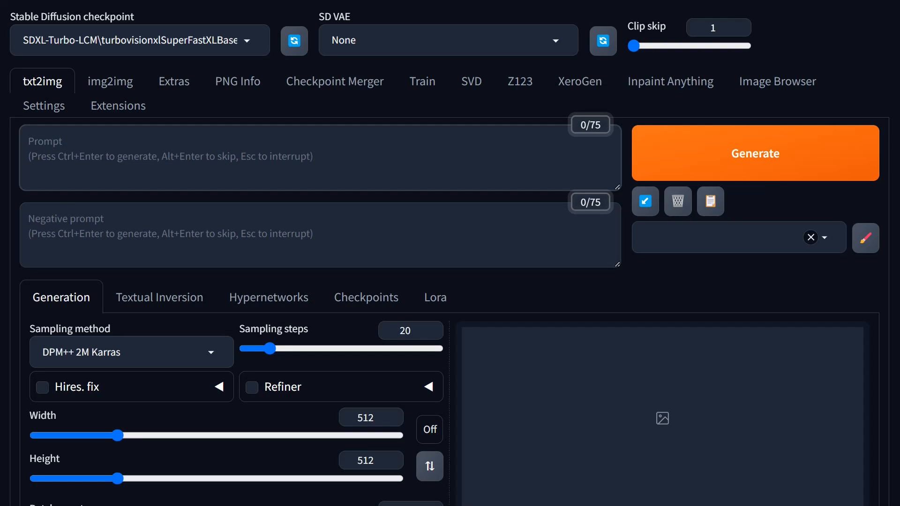
pyautogui.click(715, 237)
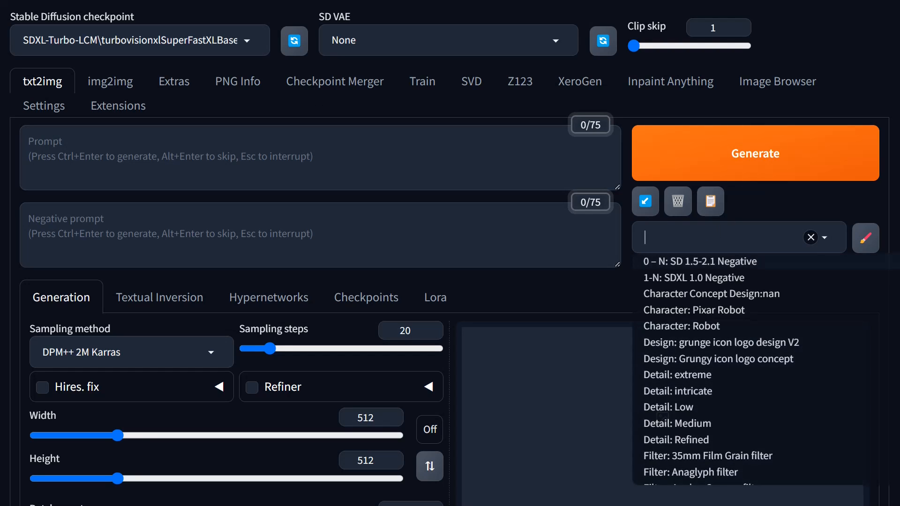
pyautogui.write('glass')
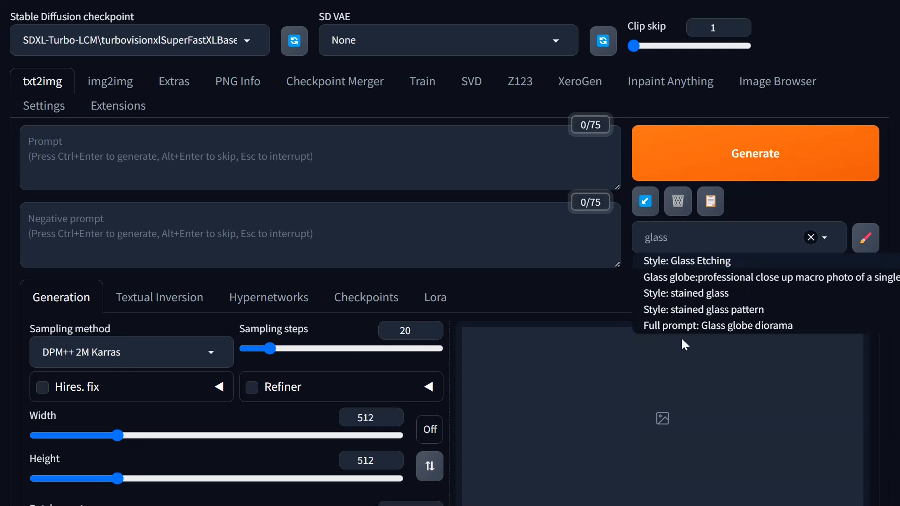
pyautogui.click(769, 333)
# Enter "log cabin in the forest" as the positive text-to-image prompt
pyautogui.click(320, 158)
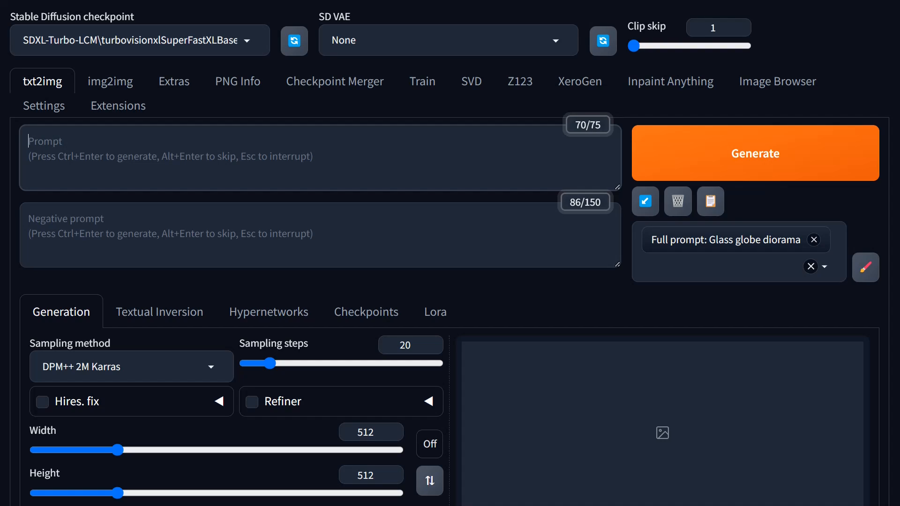
pyautogui.write('log cabin')
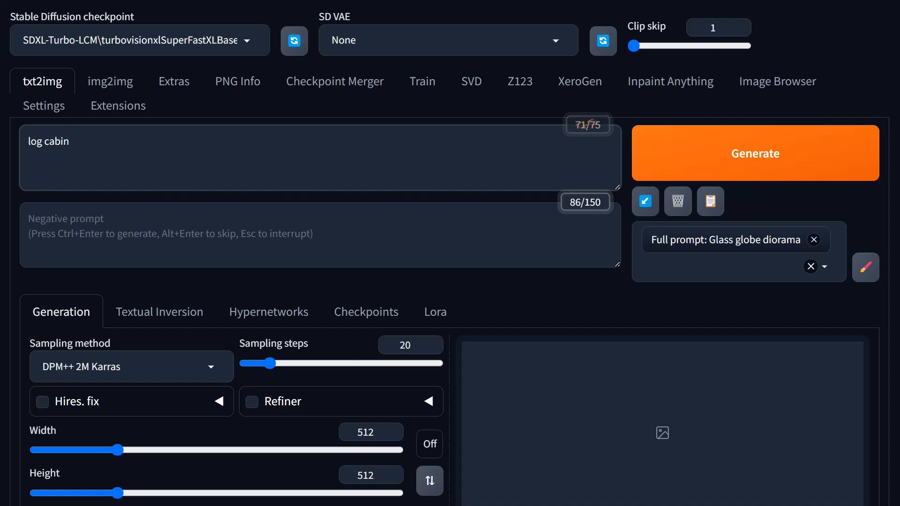
pyautogui.write(' in the forest')
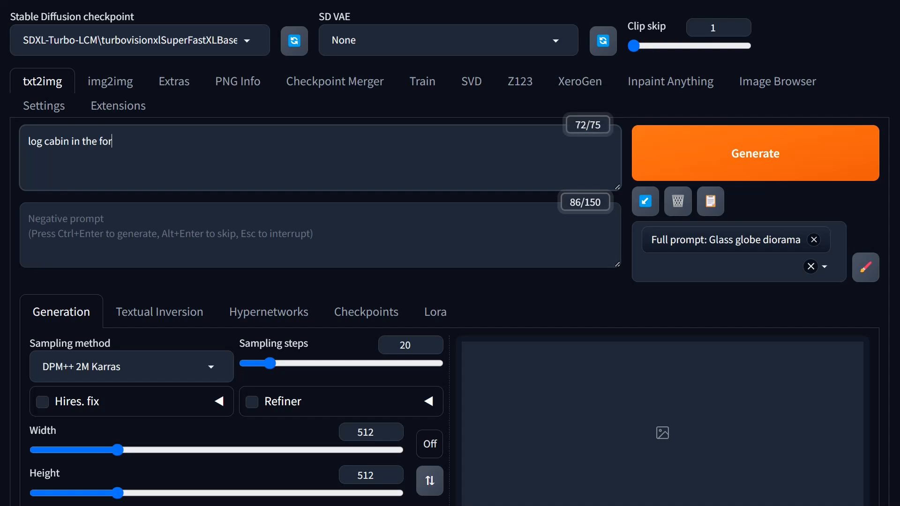
pyautogui.press('BackSpace')
pyautogui.press('BackSpace')
# Apply the "16:9 sdxl turbo txt" config preset to the text-to-image generation settings
pyautogui.scroll(-7, 471, 394)
pyautogui.click(562, 286)
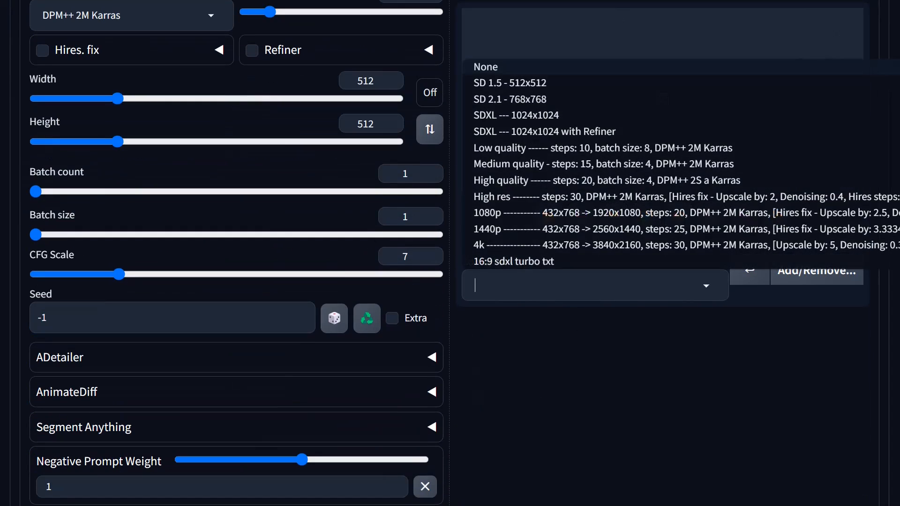
pyautogui.click(521, 263)
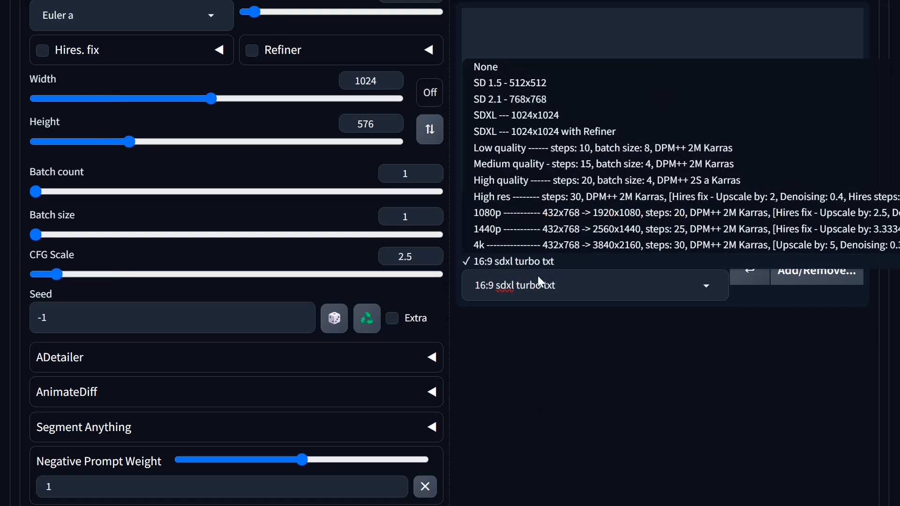
pyautogui.click(713, 398)
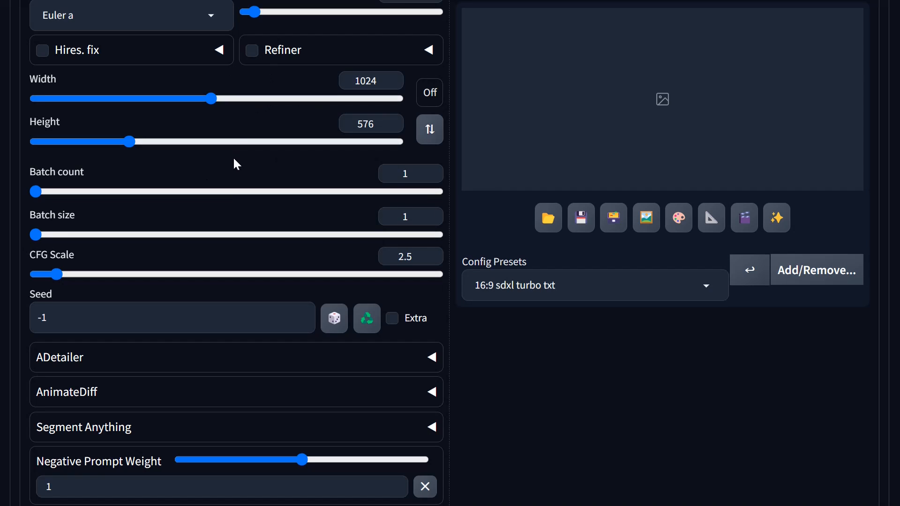
# Open the config preset editor and examine the available presets and the fields that can be saved
pyautogui.scroll(3, 232, 157)
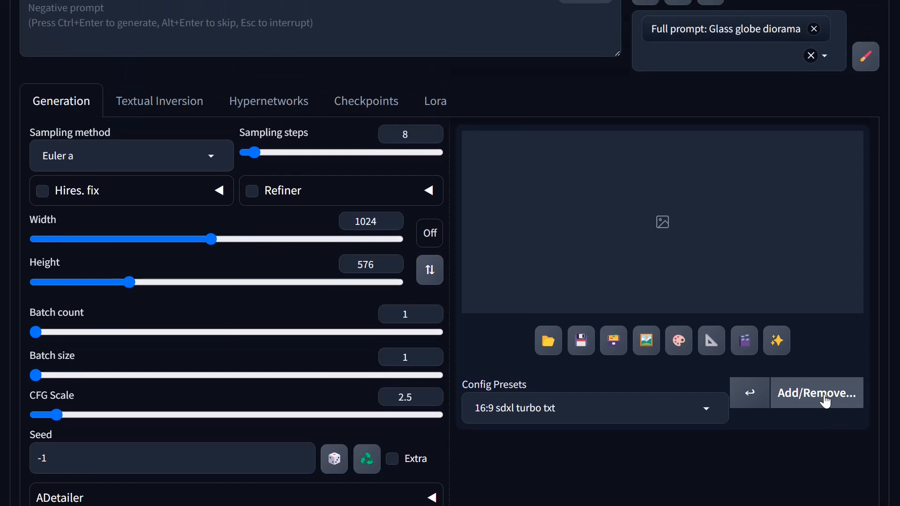
pyautogui.click(788, 392)
pyautogui.scroll(-6, 753, 424)
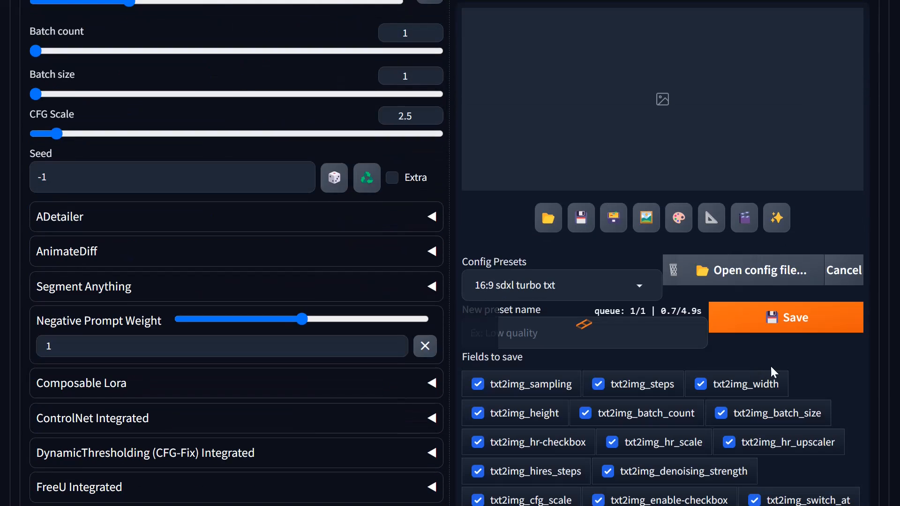
pyautogui.click(636, 286)
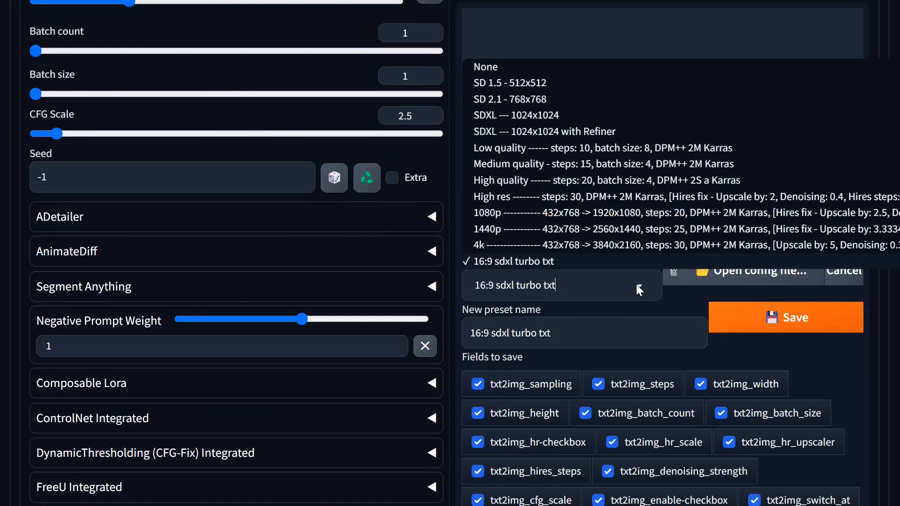
pyautogui.scroll(-3, 568, 213)
pyautogui.scroll(-1, 569, 213)
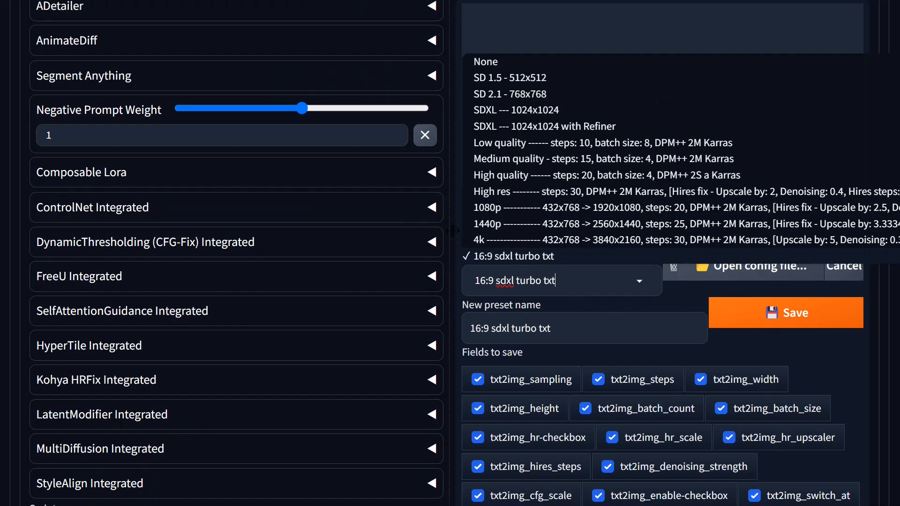
pyautogui.click(677, 74)
pyautogui.scroll(10, 677, 74)
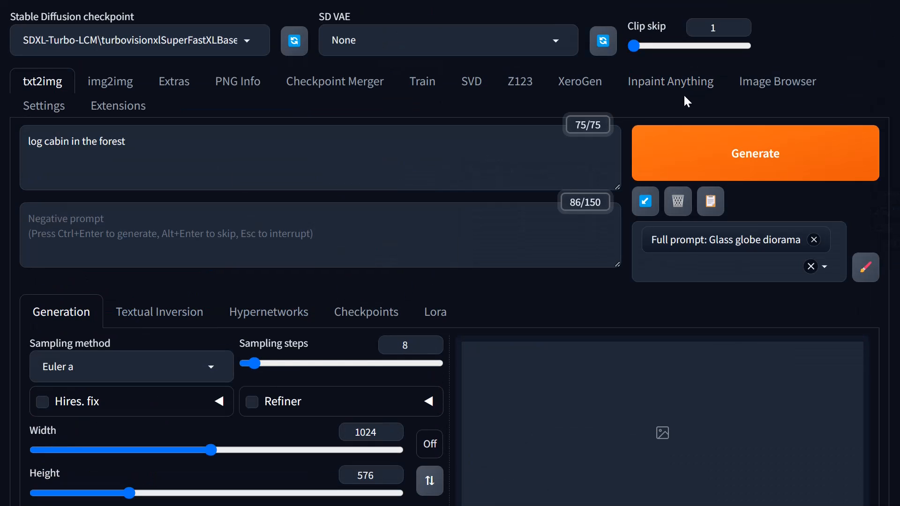
# Examine the list of installed extensions, from the built-in Forge ones to the separately added ones such as Config-Presets
pyautogui.click(110, 106)
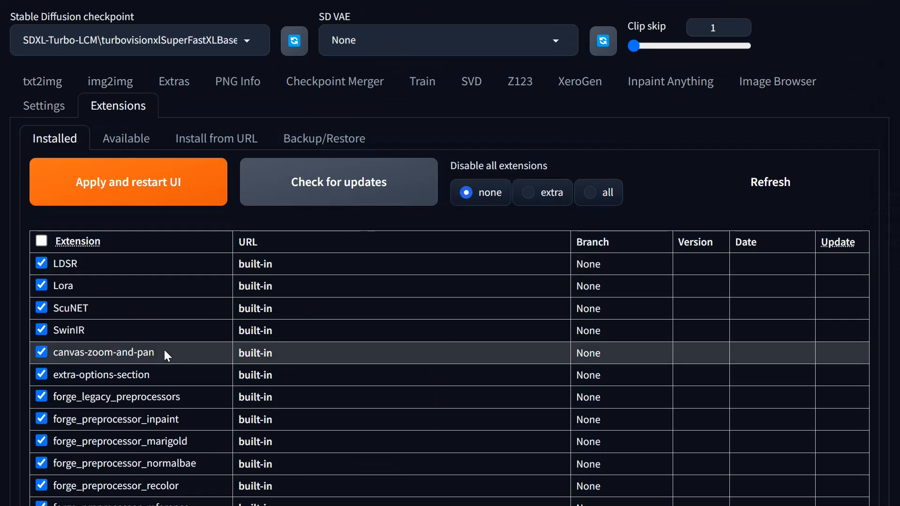
pyautogui.scroll(-3, 211, 366)
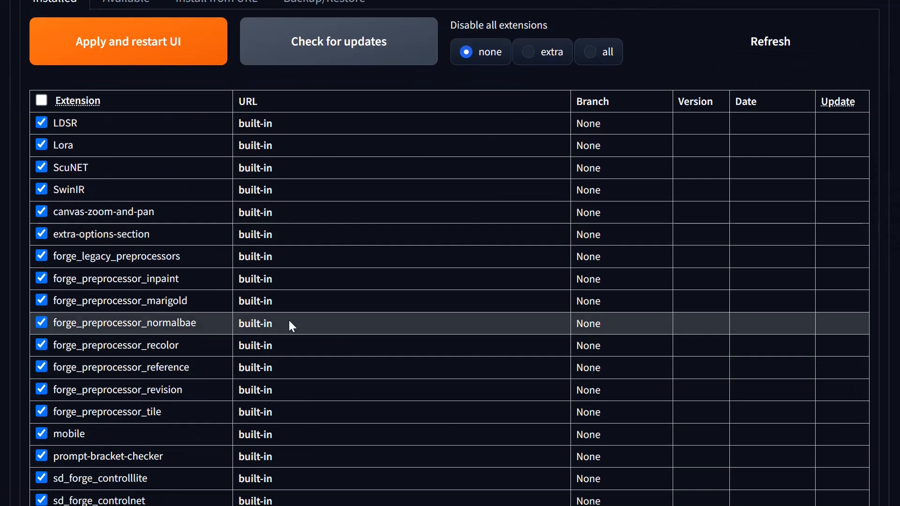
pyautogui.scroll(-3, 198, 440)
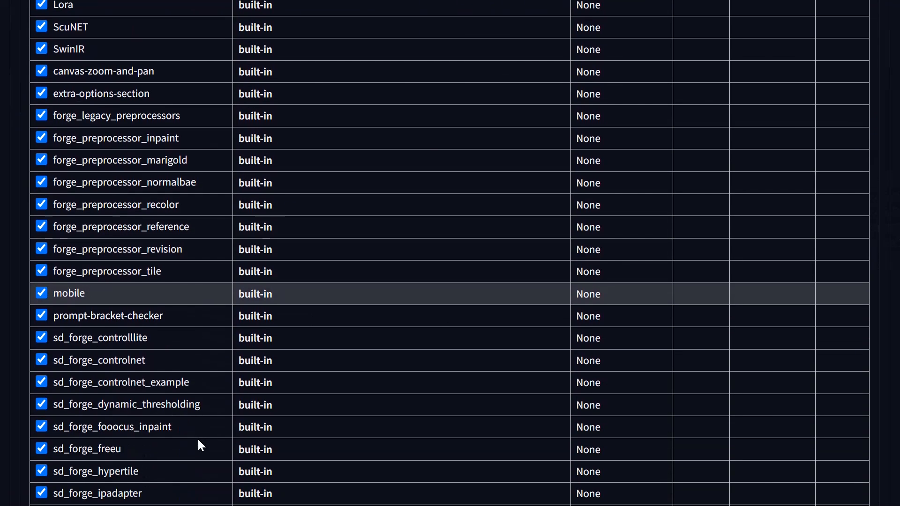
pyautogui.scroll(-2, 182, 461)
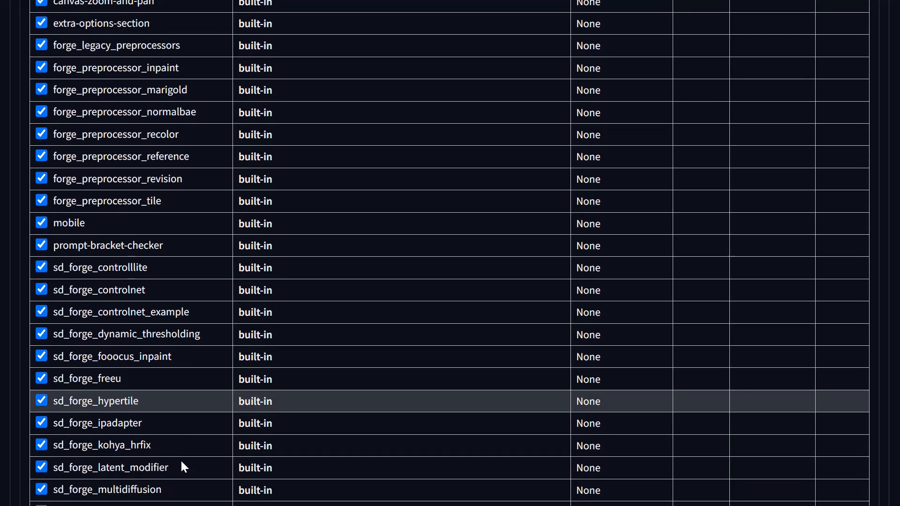
pyautogui.scroll(-3, 182, 462)
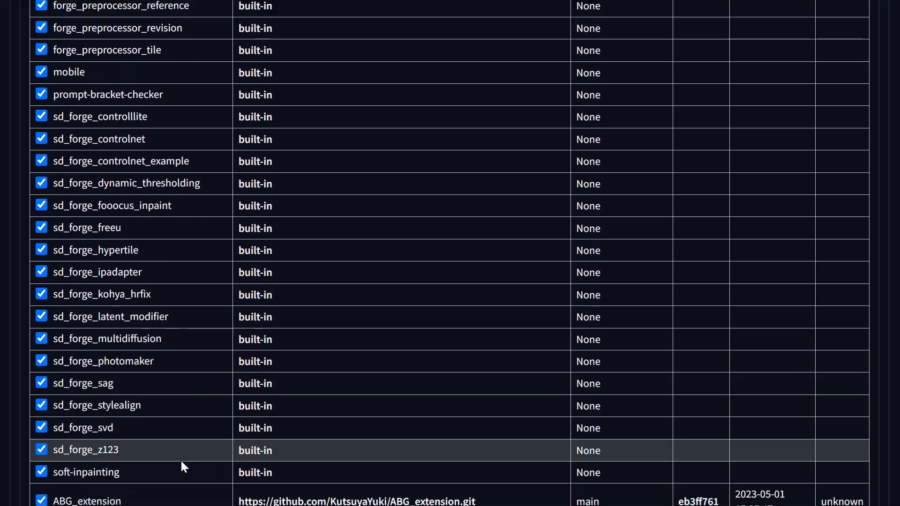
pyautogui.scroll(-1, 182, 461)
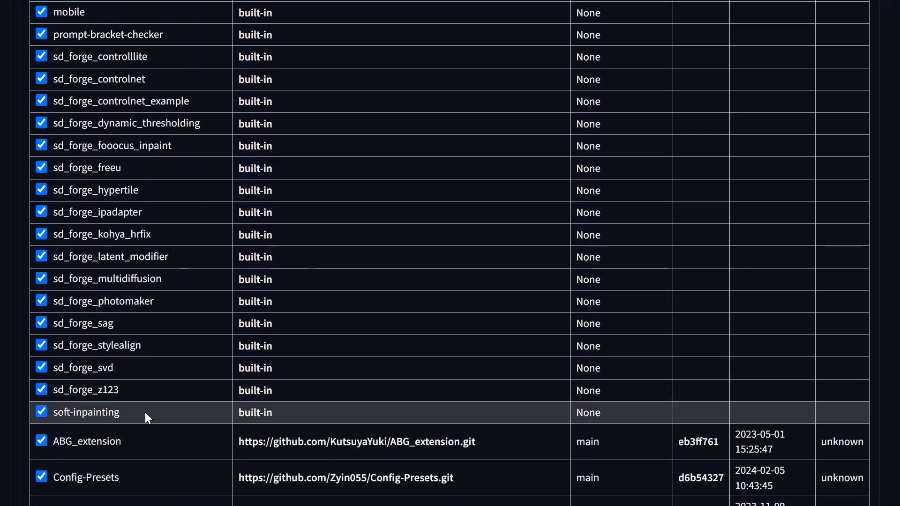
pyautogui.scroll(10, 145, 412)
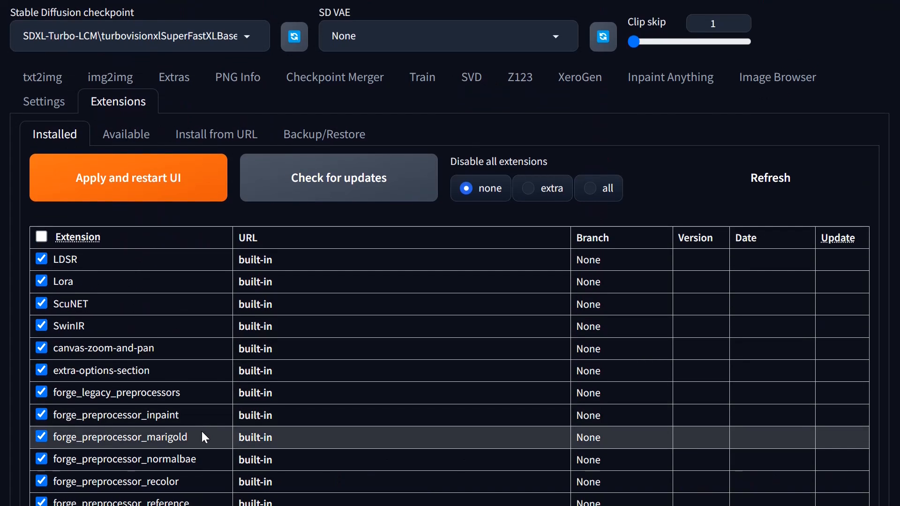
pyautogui.scroll(-1, 201, 430)
pyautogui.scroll(-1, 214, 403)
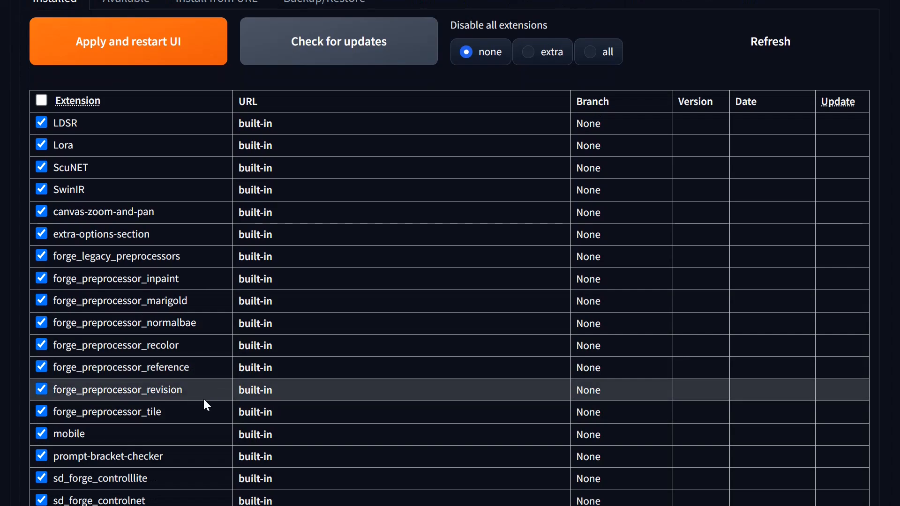
pyautogui.scroll(-2, 203, 403)
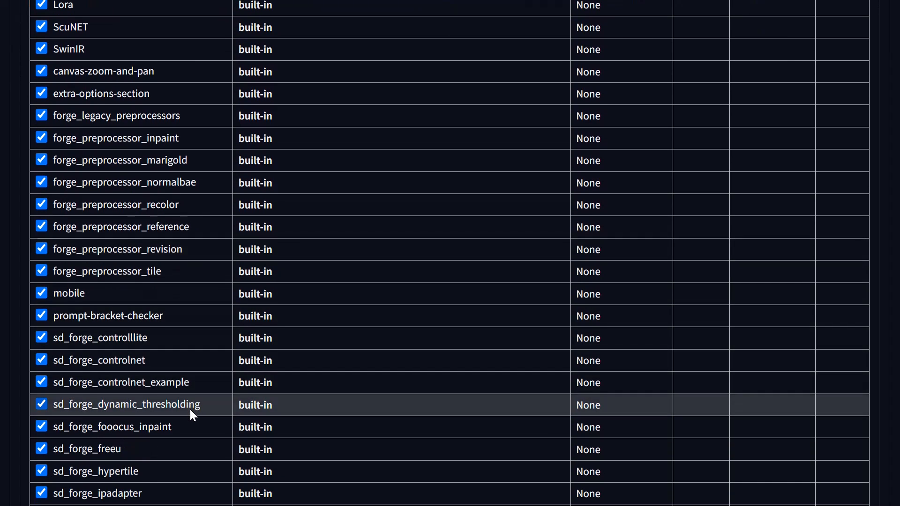
pyautogui.scroll(-1, 191, 414)
pyautogui.scroll(-1, 187, 409)
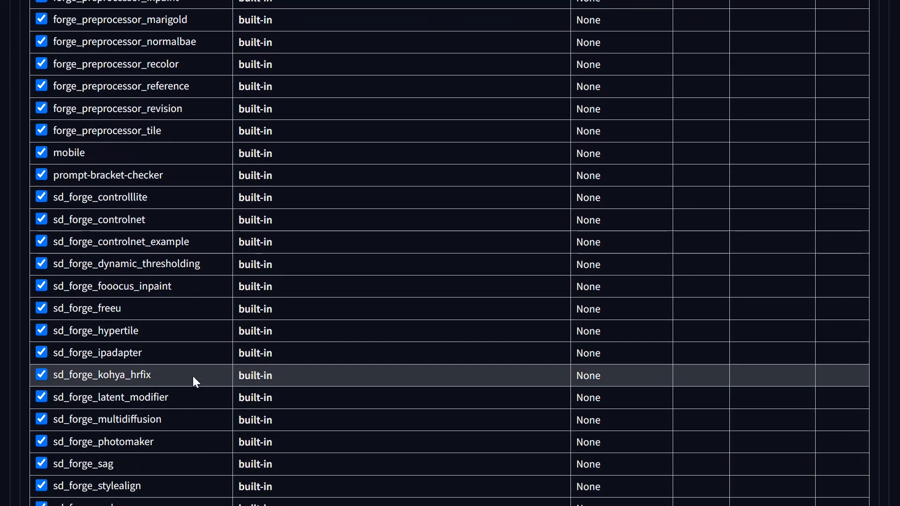
pyautogui.scroll(-1, 198, 387)
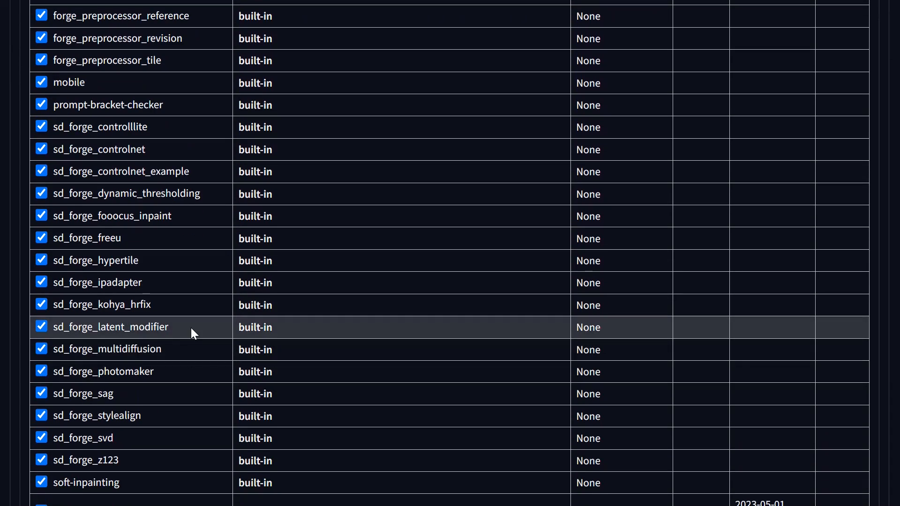
pyautogui.scroll(-1, 174, 403)
pyautogui.scroll(-1, 158, 411)
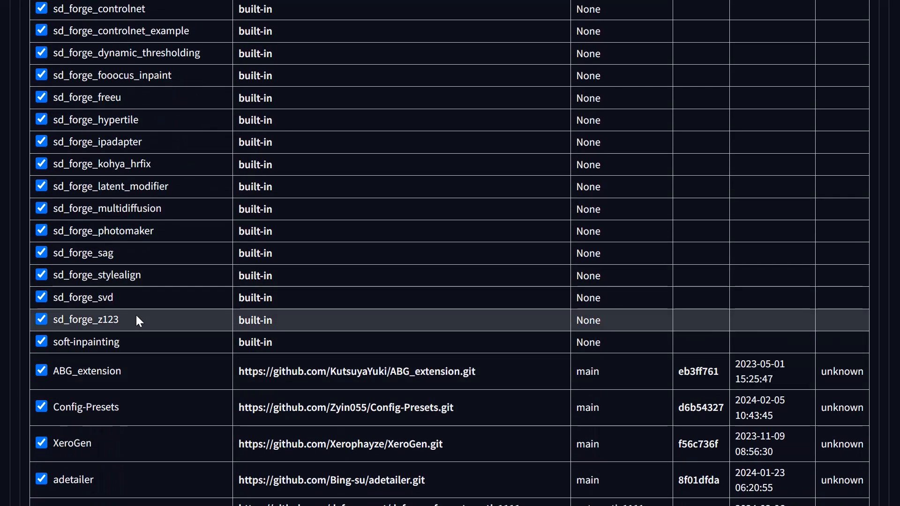
pyautogui.scroll(-1, 162, 341)
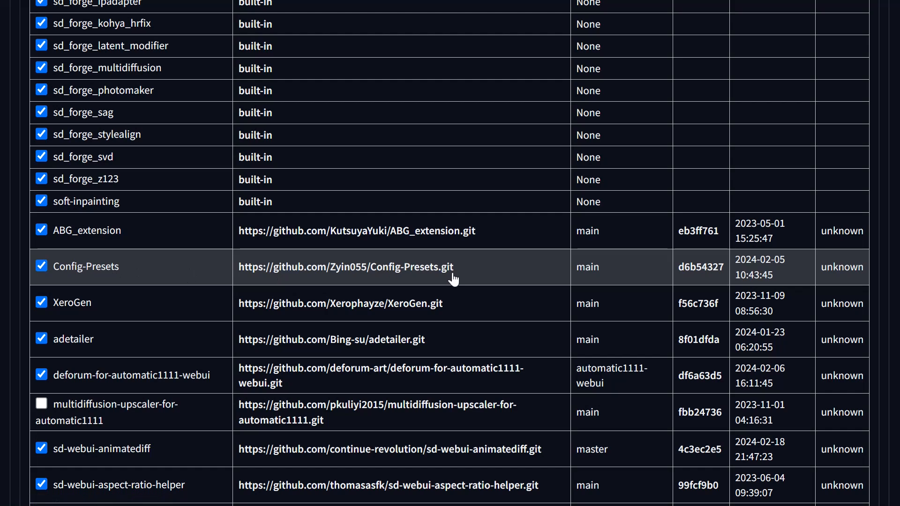
# Load the catalogue of available extensions from the default AUTOMATIC1111 index URL
pyautogui.scroll(5, 291, 263)
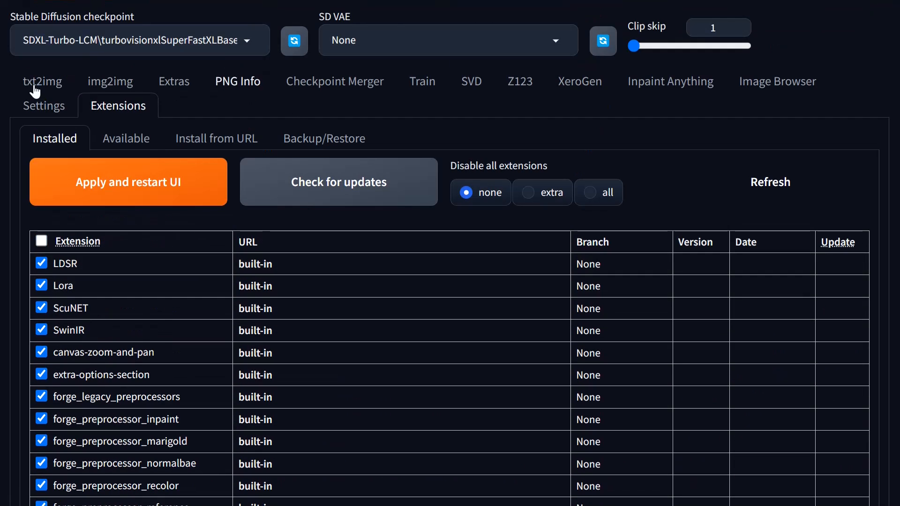
pyautogui.click(121, 142)
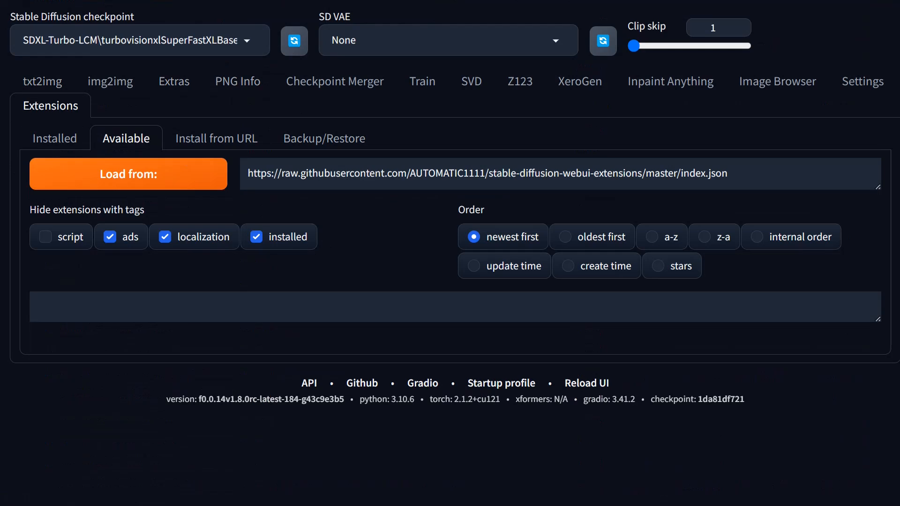
pyautogui.click(135, 187)
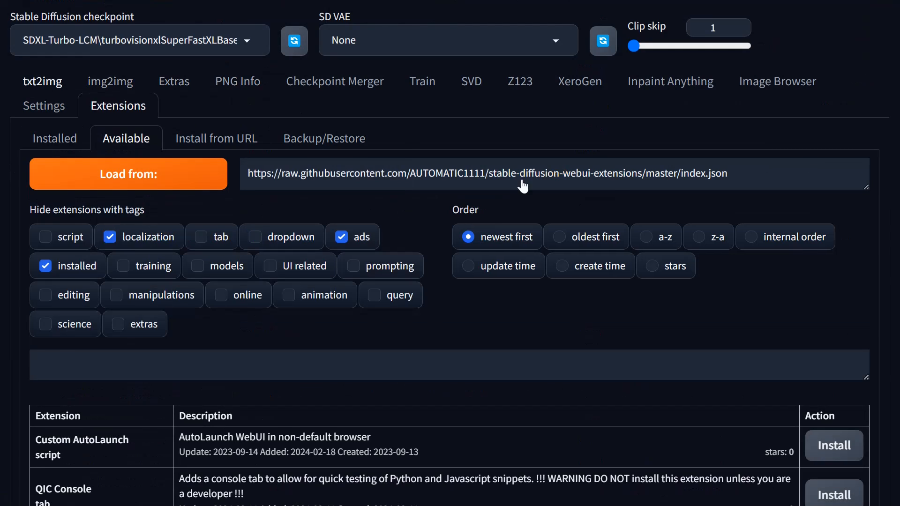
# Set the text-to-image batch count to 4 and generate the log cabin glass globe images
pyautogui.click(56, 85)
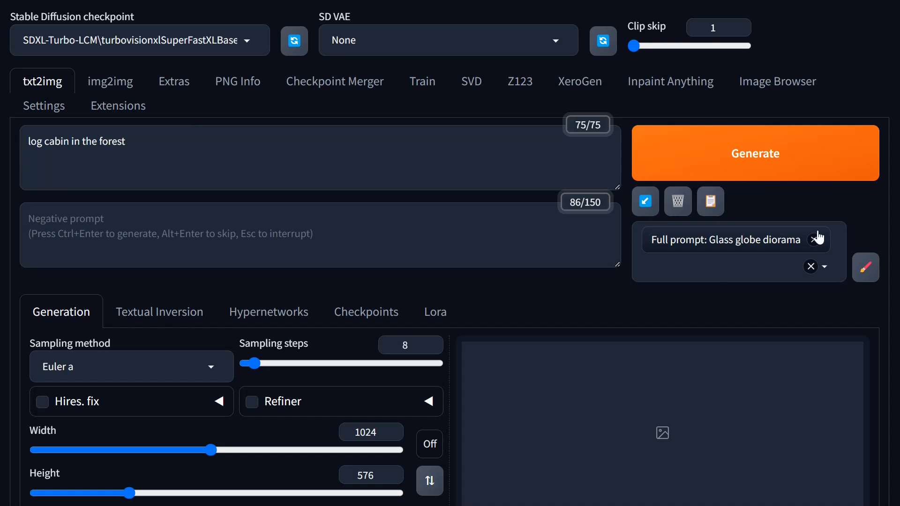
pyautogui.scroll(-3, 319, 371)
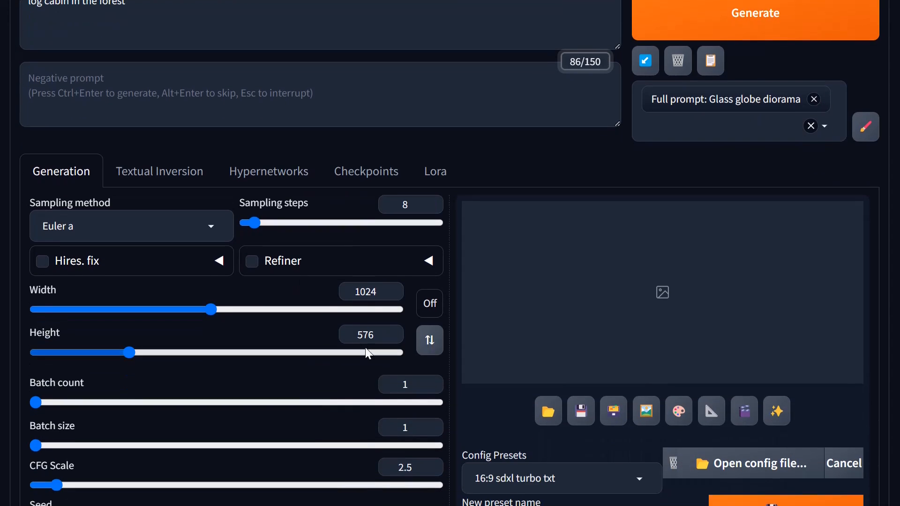
pyautogui.moveTo(43, 402); pyautogui.dragTo(41, 400)
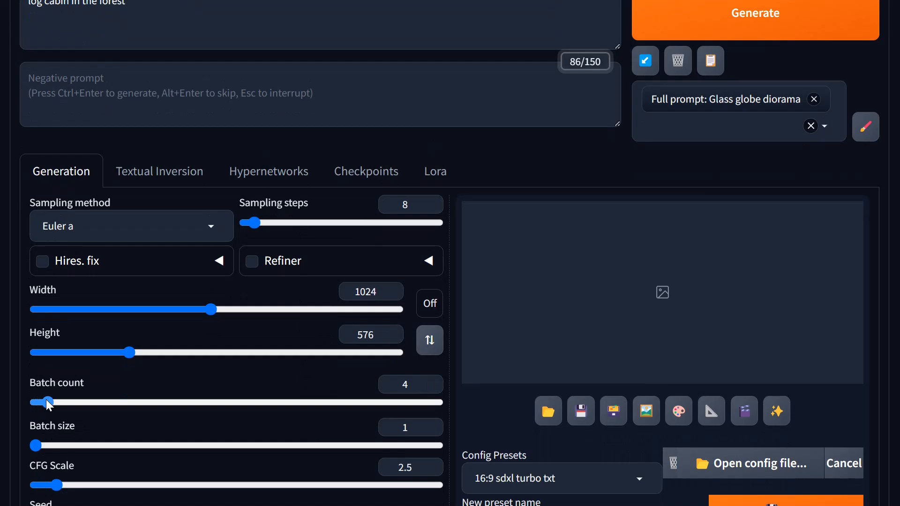
pyautogui.scroll(3, 744, 225)
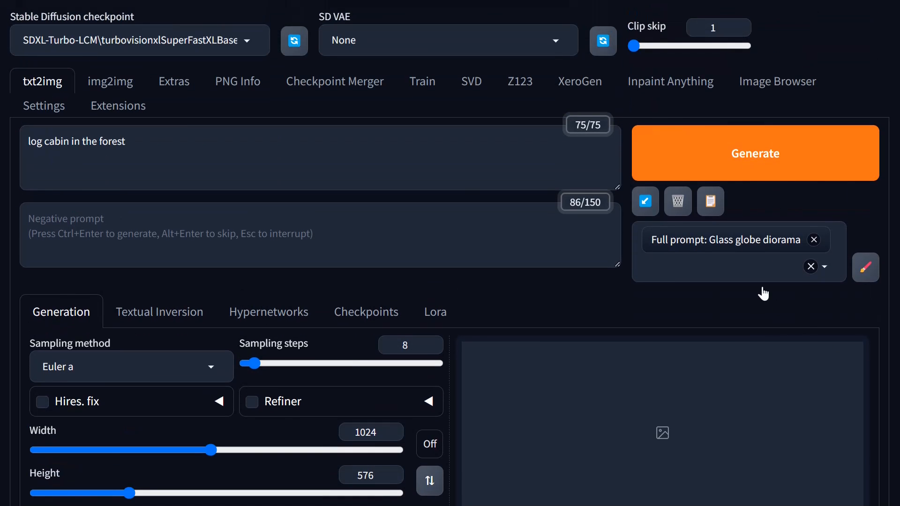
# View the generated glass globe images and their grid at full size, finishing on the last single image
pyautogui.scroll(-5, 680, 323)
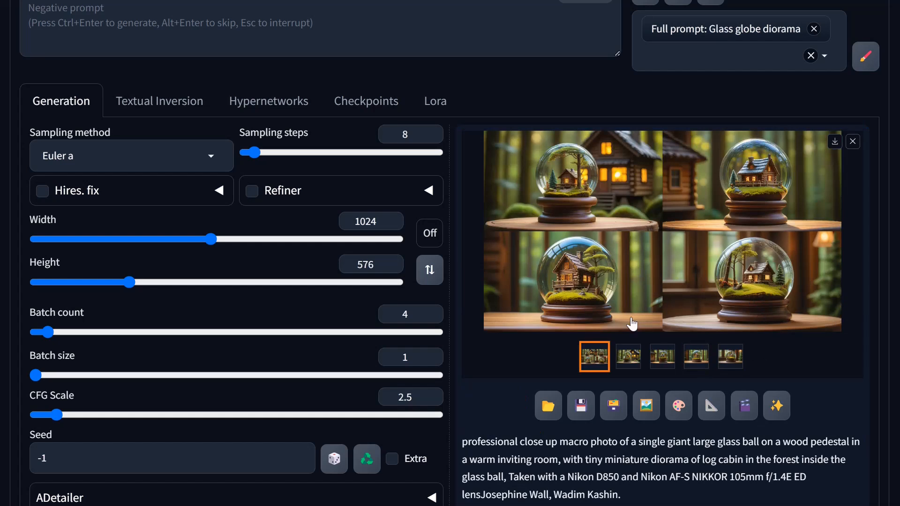
pyautogui.click(634, 357)
pyautogui.click(645, 254)
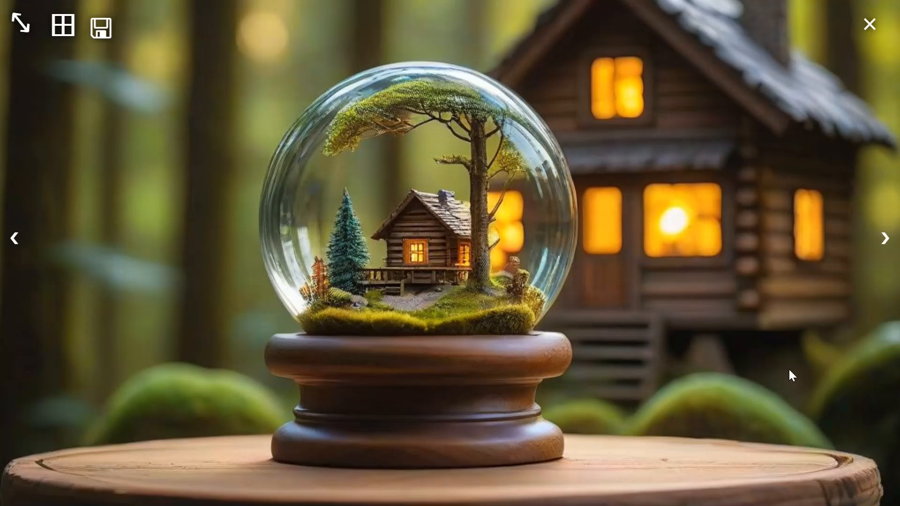
pyautogui.click(883, 249)
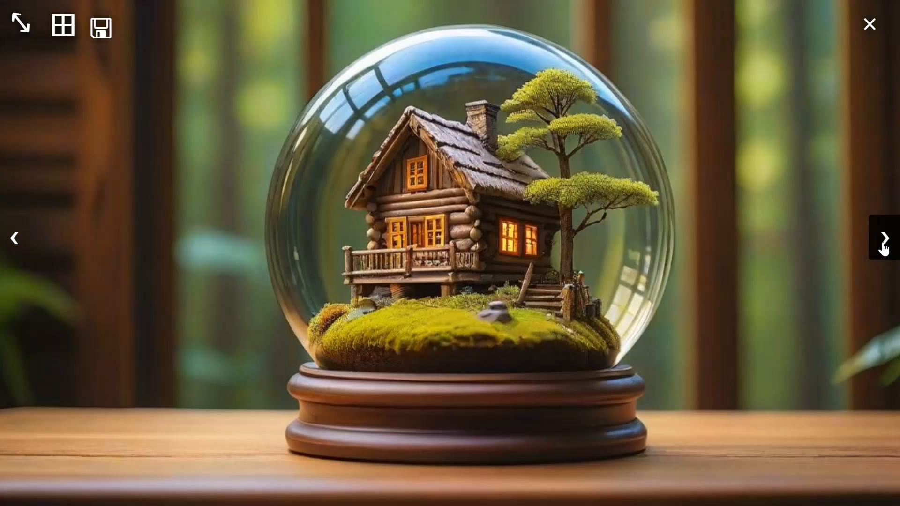
pyautogui.click(884, 248)
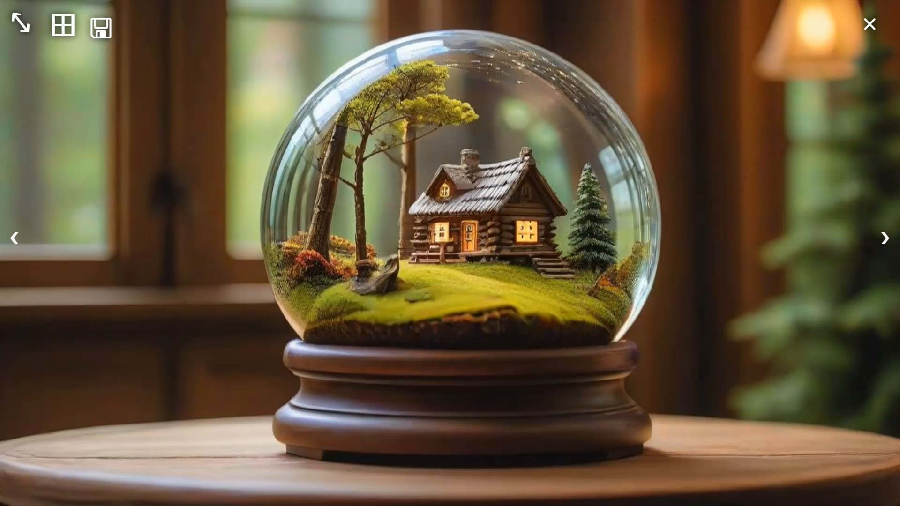
pyautogui.click(888, 244)
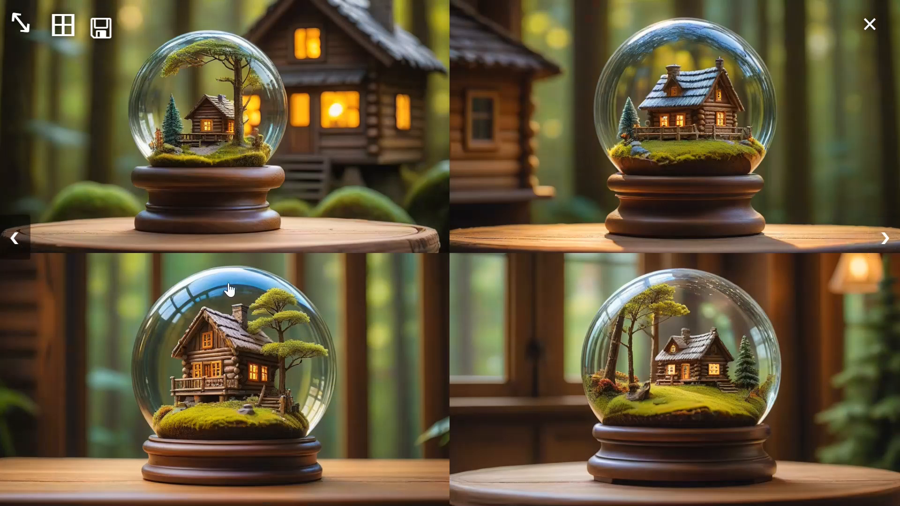
pyautogui.click(15, 238)
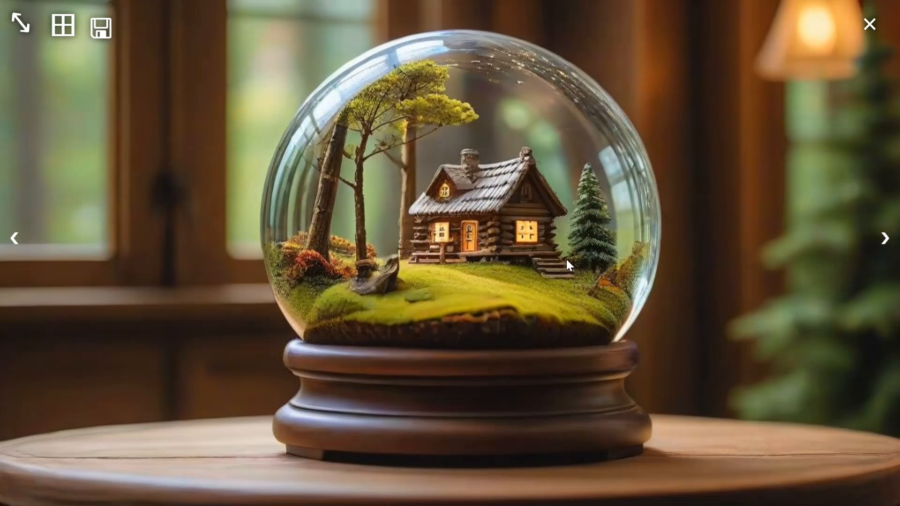
pyautogui.click(530, 261)
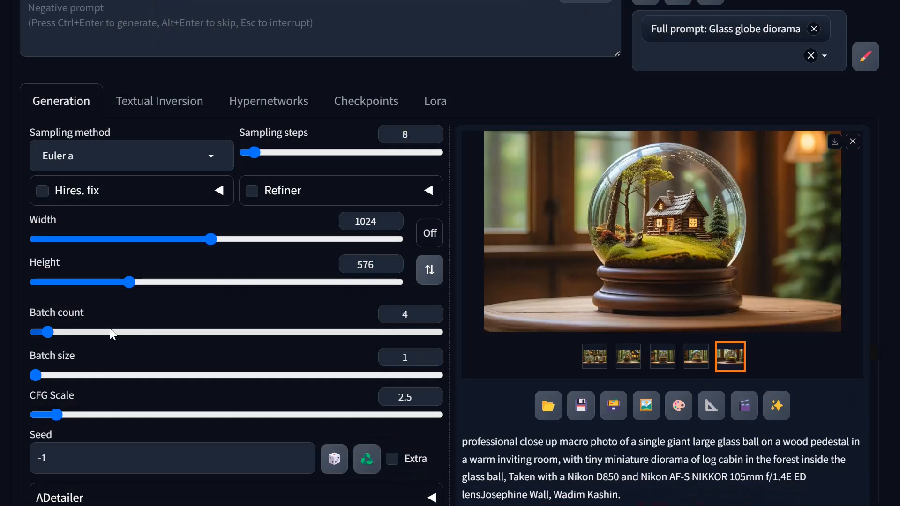
# Enable Hires. fix and the Refiner, using SDXL-Turbo-LCM\turbovisionxlSuperFastXLBasedOnNew_beta0131Bakedvae.safetensors as the Refiner checkpoint
pyautogui.click(41, 191)
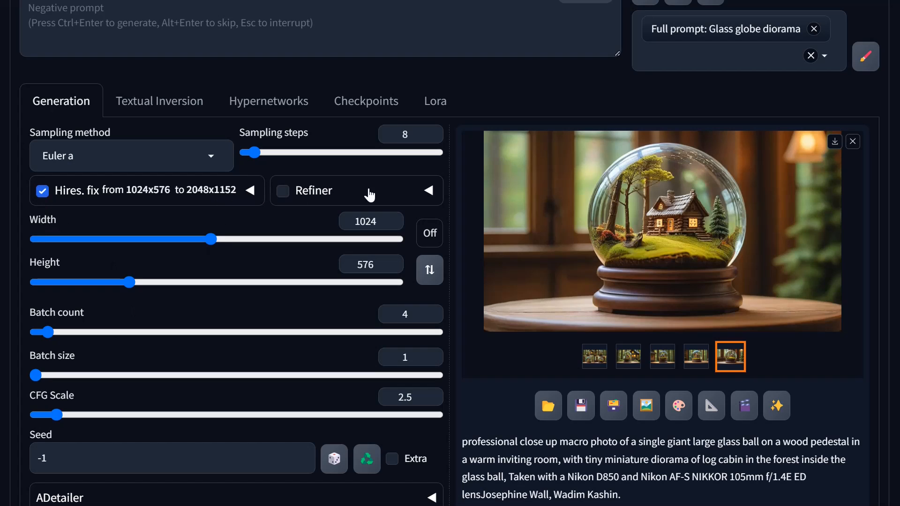
pyautogui.click(283, 191)
pyautogui.click(428, 191)
pyautogui.click(175, 288)
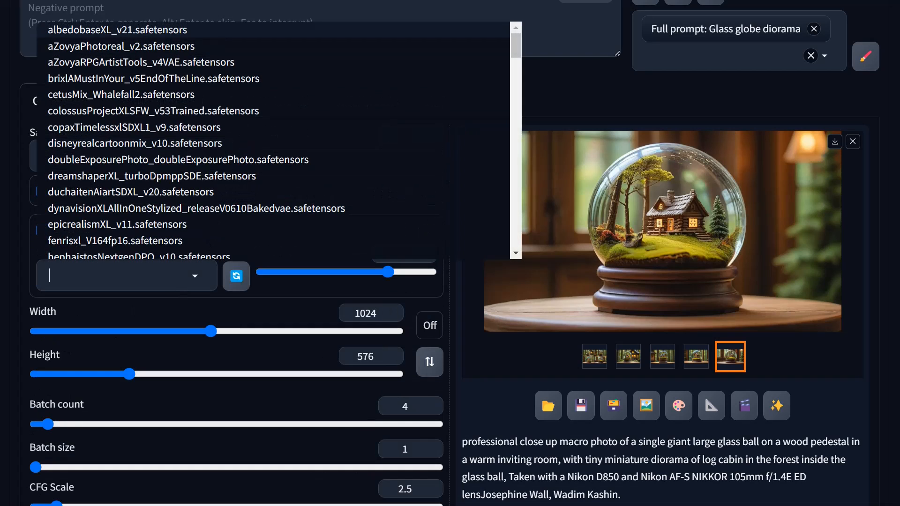
pyautogui.scroll(-15, 205, 166)
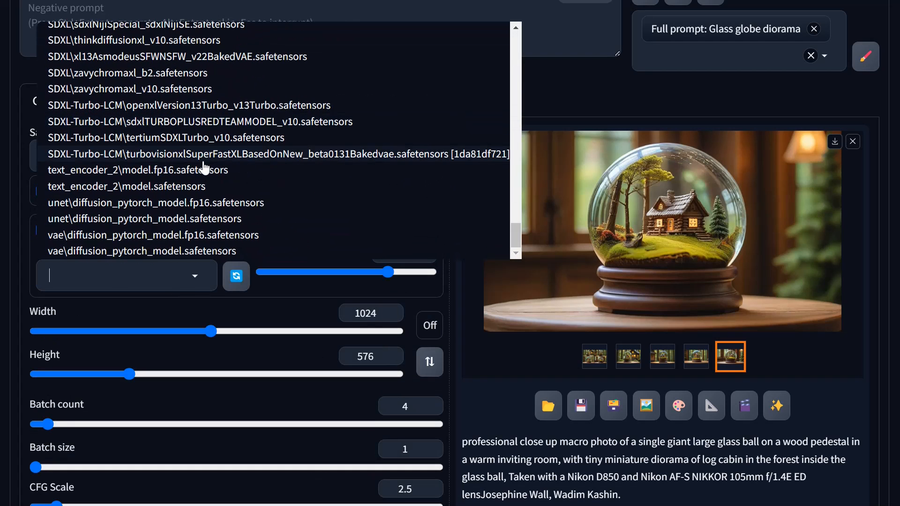
pyautogui.click(196, 156)
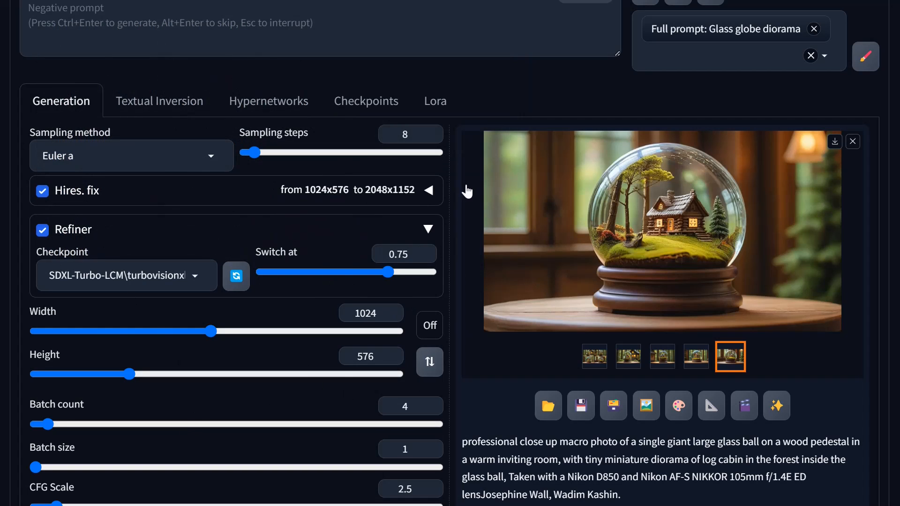
# Examine the Hires. fix upscaler, steps and denoising options, and collapse the Hires. fix and Refiner settings
pyautogui.click(428, 192)
pyautogui.click(428, 190)
pyautogui.click(428, 190)
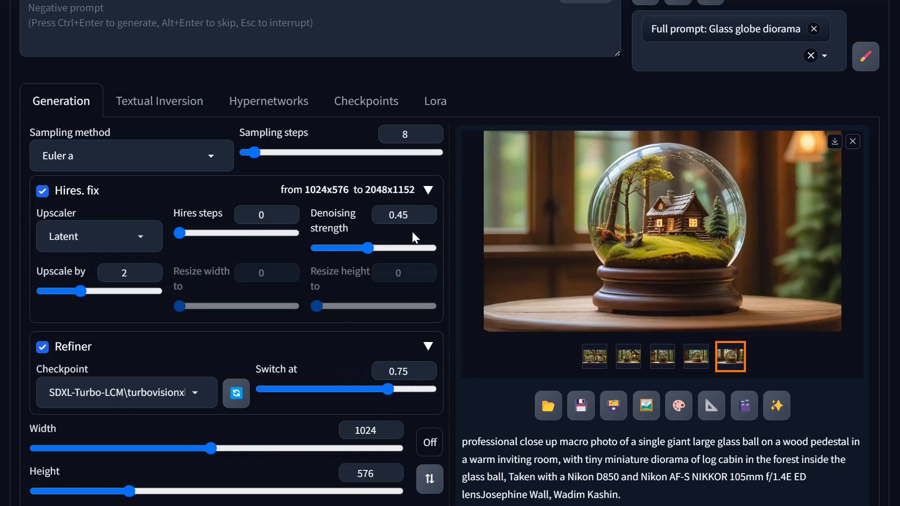
pyautogui.click(428, 191)
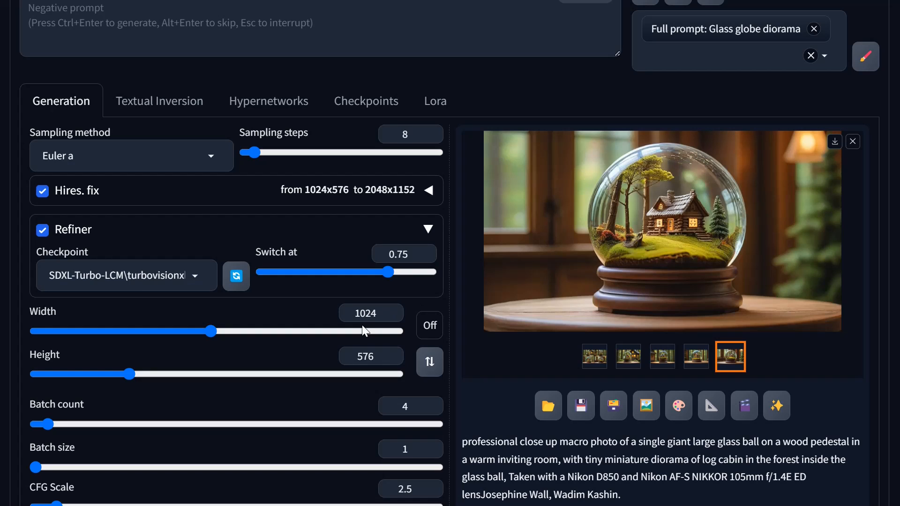
pyautogui.click(428, 229)
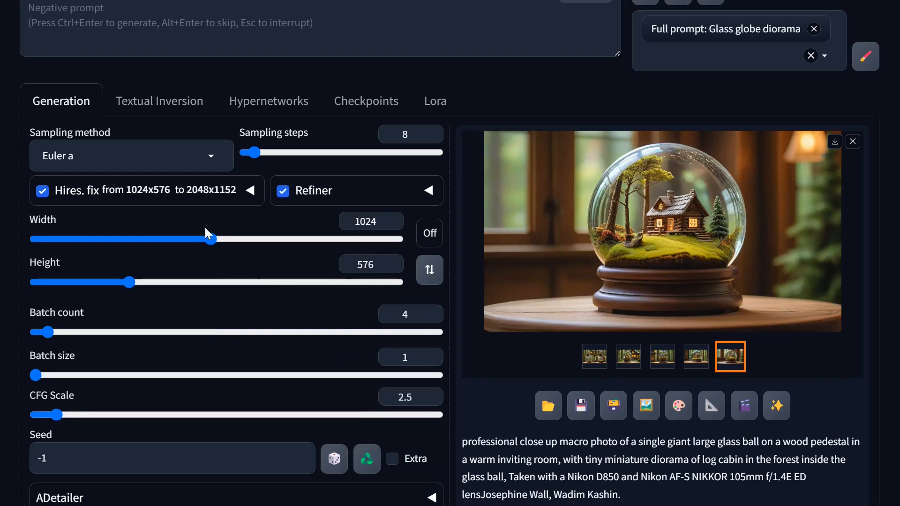
pyautogui.scroll(-3, 88, 338)
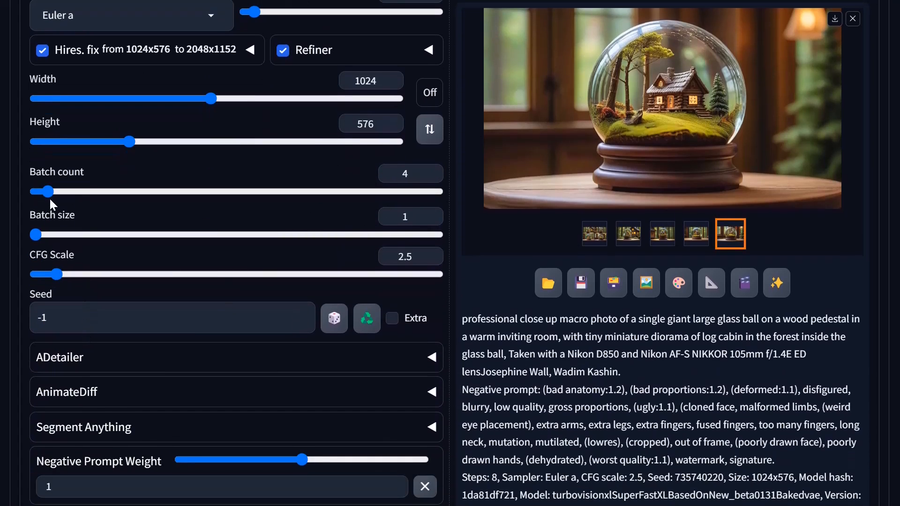
# Set the batch count to 1 and the seed to 735740220, copied from the selected image's generation info
pyautogui.moveTo(49, 191); pyautogui.dragTo(36, 192)
pyautogui.doubleClick(710, 477)
pyautogui.hotkey('ctrl', 'c')
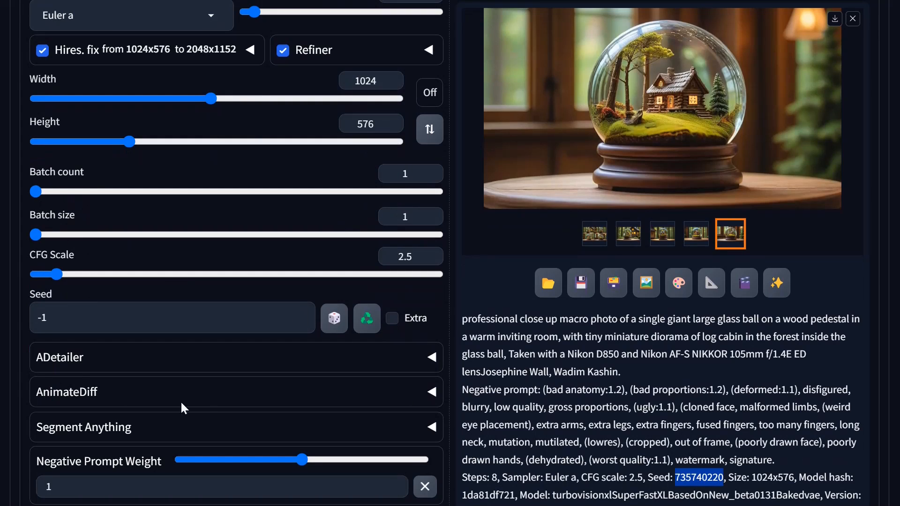
pyautogui.doubleClick(42, 317)
pyautogui.hotkey('ctrl', 'v')
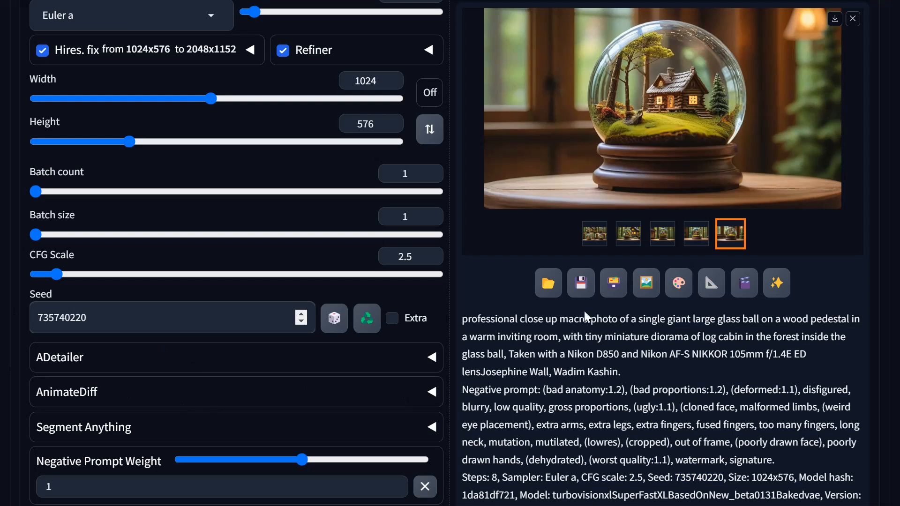
# Try reusing the seed from the last generation, and restore the seed to 735740220 from the image's generation info
pyautogui.scroll(-3, 704, 271)
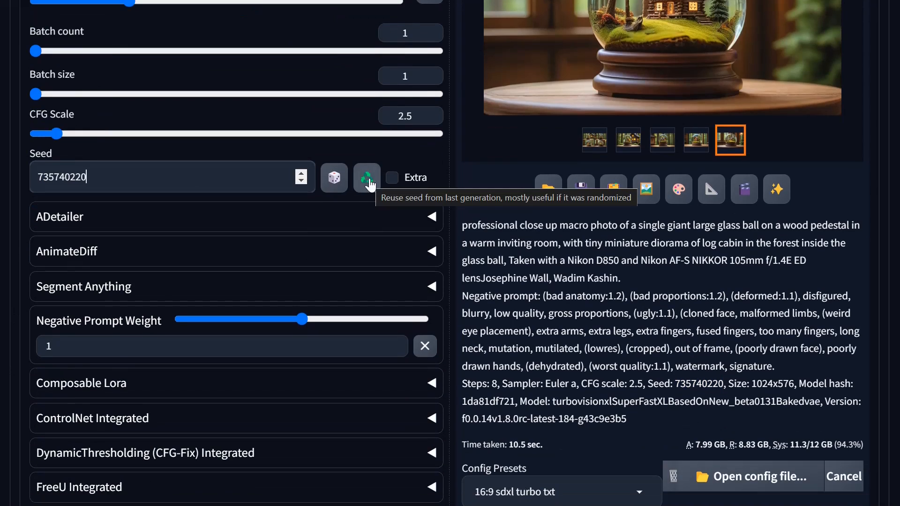
pyautogui.click(367, 181)
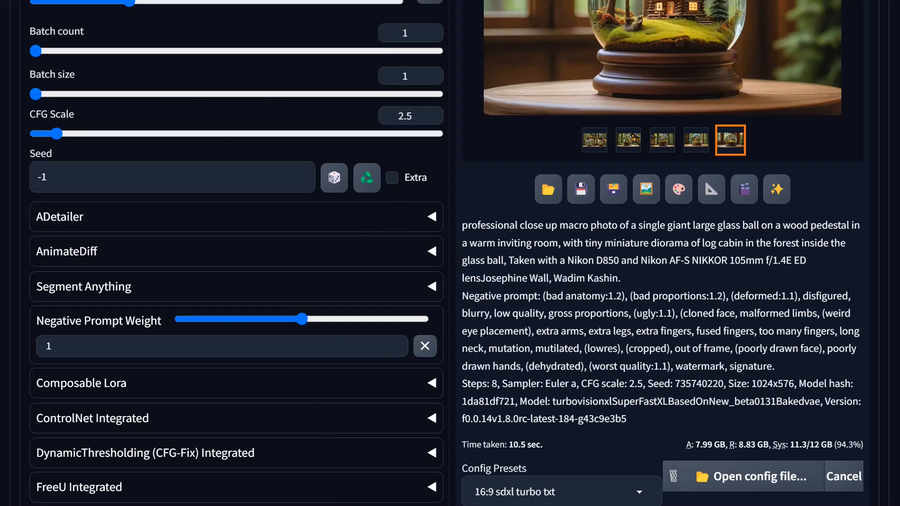
pyautogui.doubleClick(699, 384)
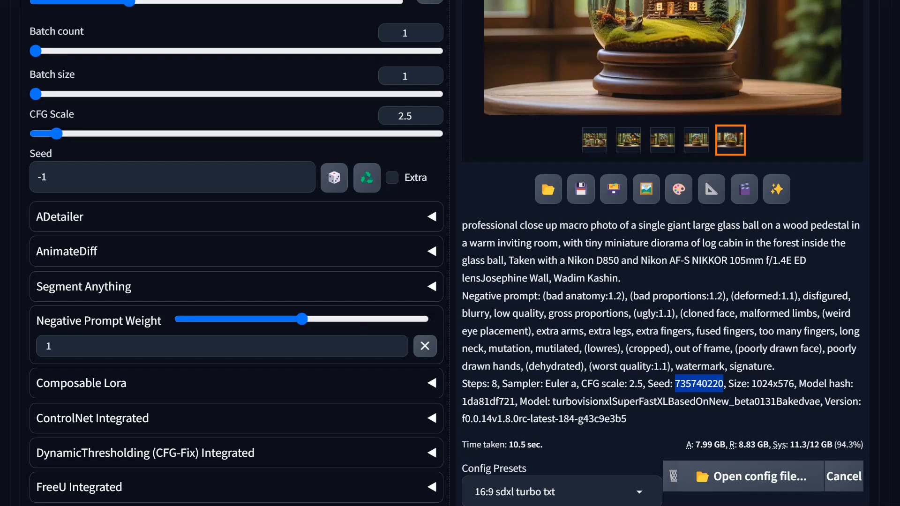
pyautogui.tripleClick(141, 177)
pyautogui.hotkey('ctrl', 'v')
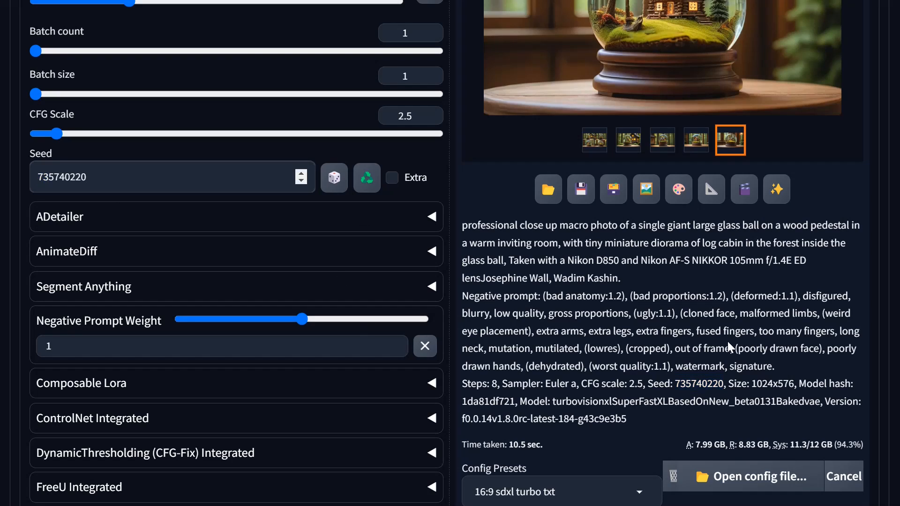
# Replace the positive prompt with the full prompt copied from the image's generation info and generate the image
pyautogui.moveTo(656, 279); pyautogui.dragTo(462, 237)
pyautogui.scroll(10, 462, 237)
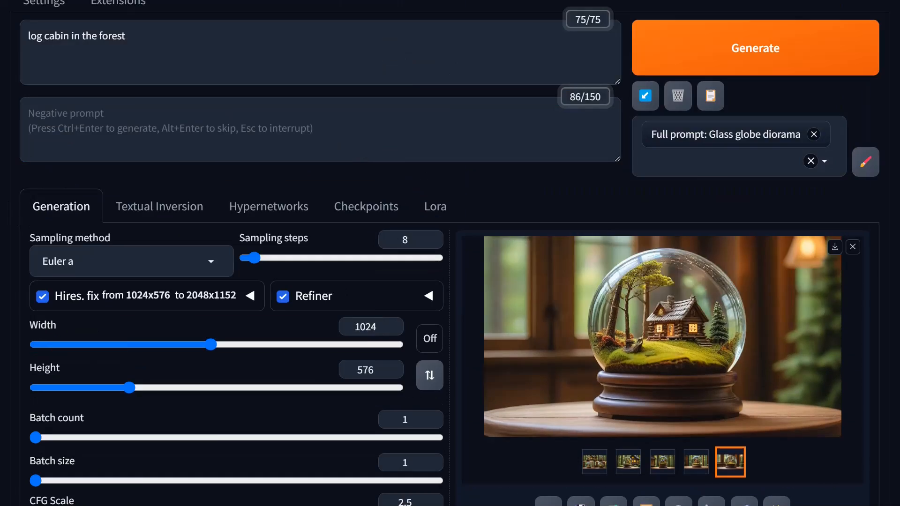
pyautogui.tripleClick(187, 146)
pyautogui.hotkey('ctrl', 'v')
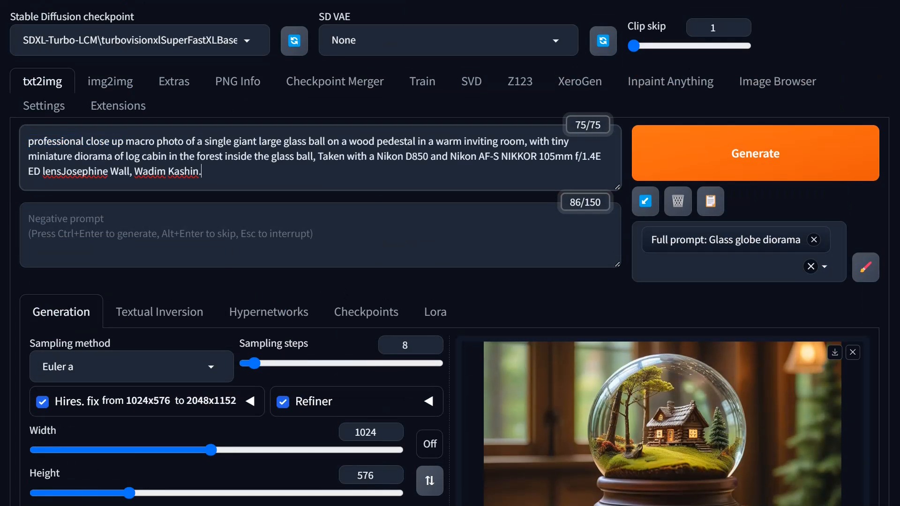
pyautogui.hotkey('ctrl', 'Return')
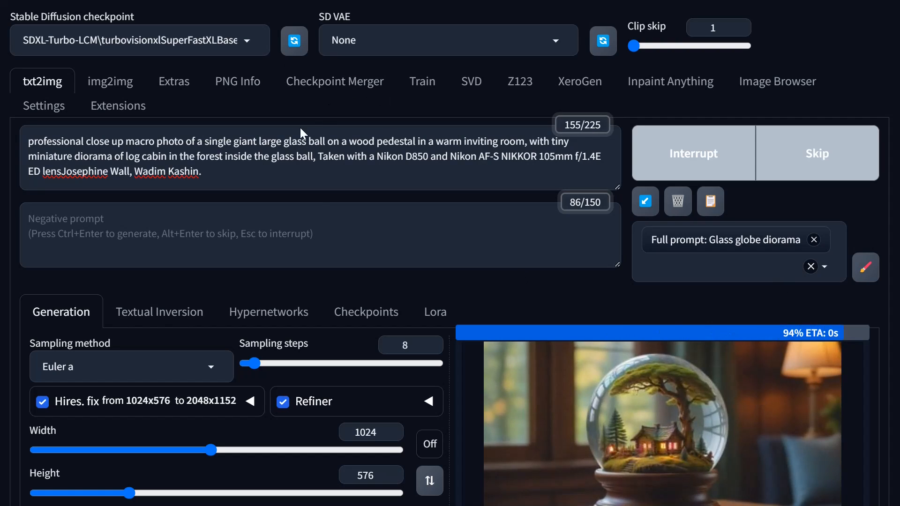
# View the newly generated glass globe image at full size and close the full-size view
pyautogui.scroll(-7, 450, 254)
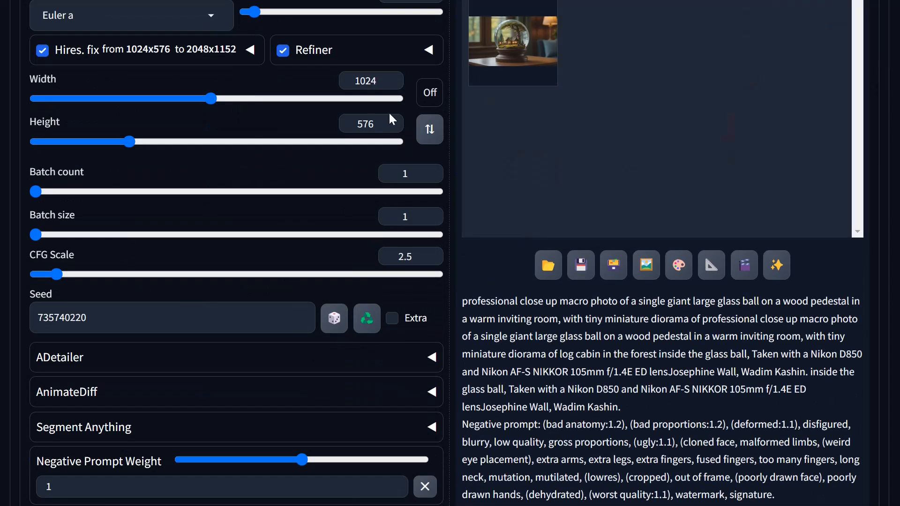
pyautogui.scroll(1, 257, 134)
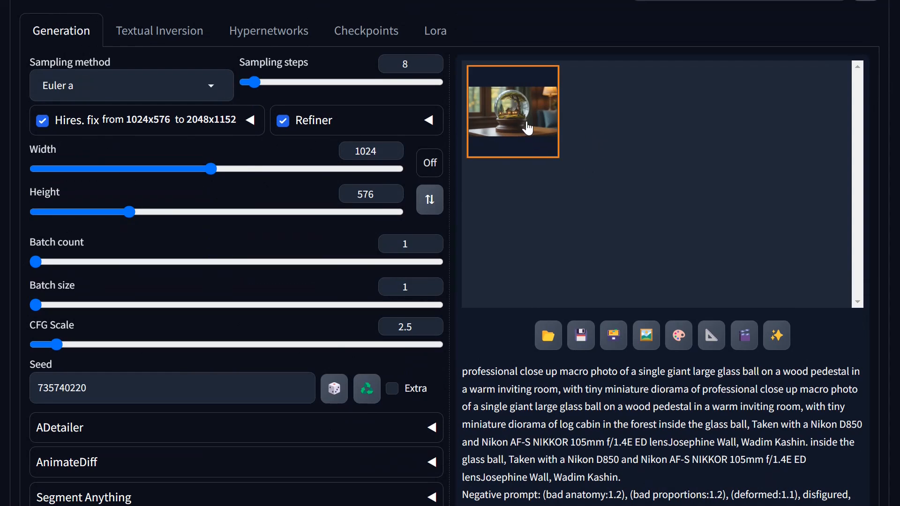
pyautogui.click(516, 140)
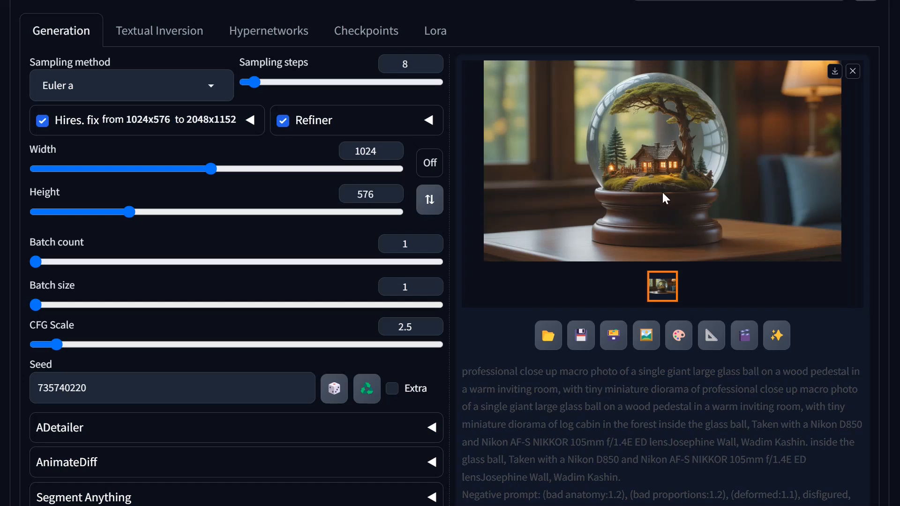
pyautogui.click(675, 183)
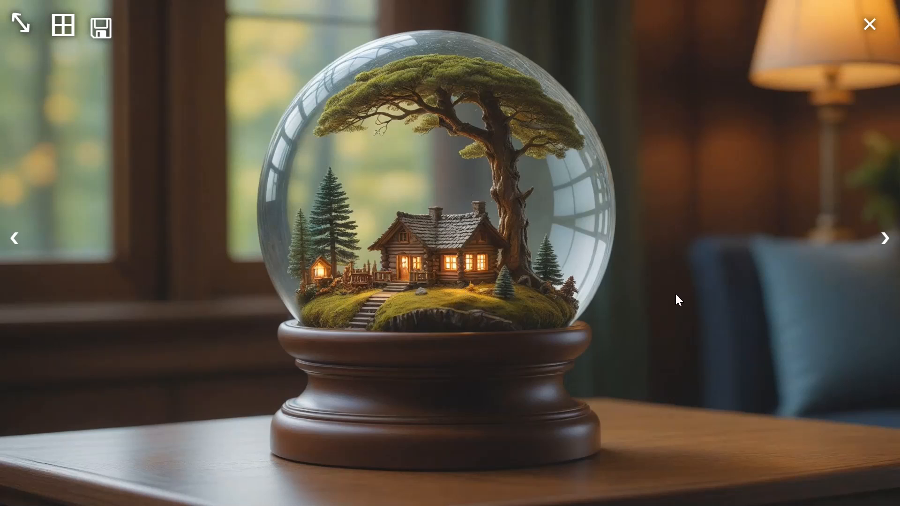
pyautogui.click(517, 316)
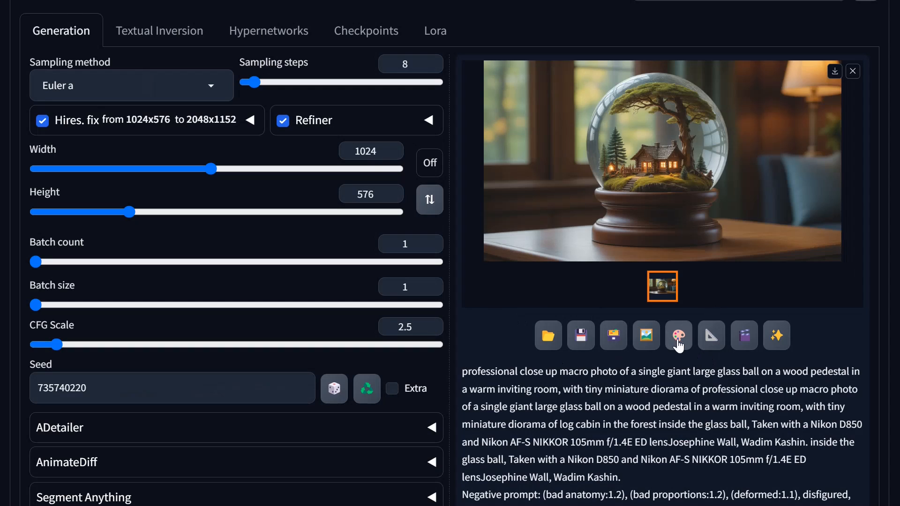
# Send the generated globe image to img2img inpainting and clear the positive prompt there
pyautogui.click(678, 343)
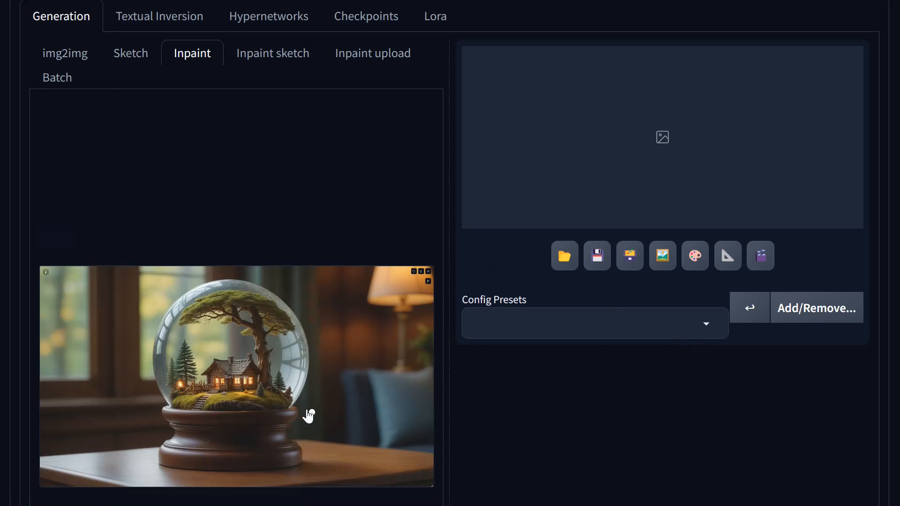
pyautogui.scroll(6, 417, 272)
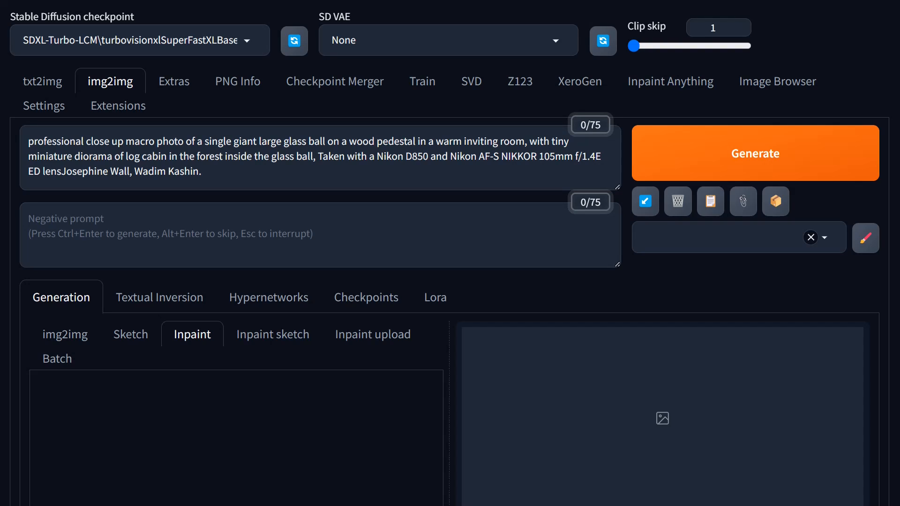
pyautogui.hotkey('ctrl', 'a')
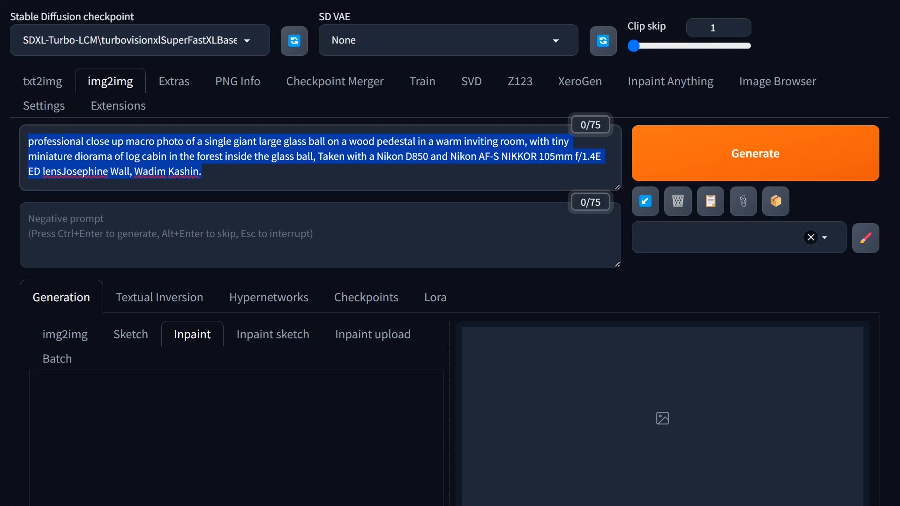
pyautogui.press('BackSpace')
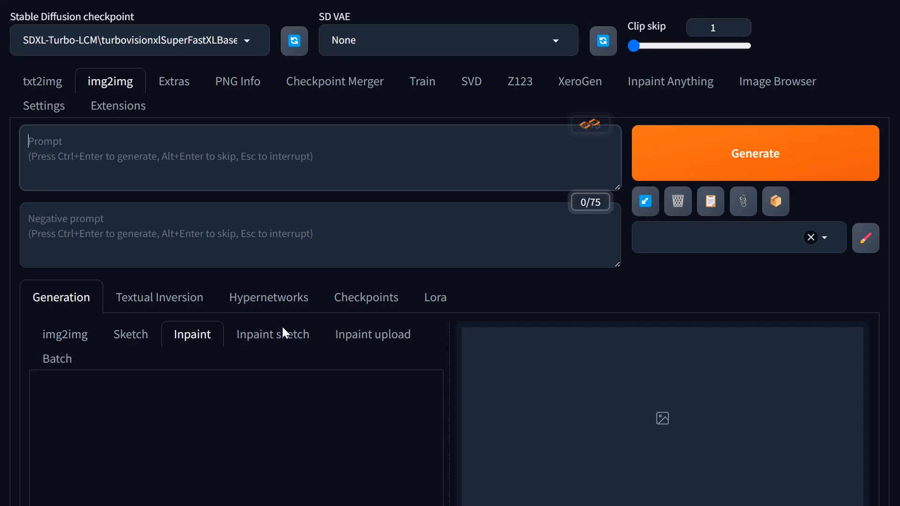
# Zoom the inpaint canvas in on the log cabin and back out, and examine the canvas shortcut help
pyautogui.scroll(-5, 283, 332)
pyautogui.scroll(-3, 287, 333)
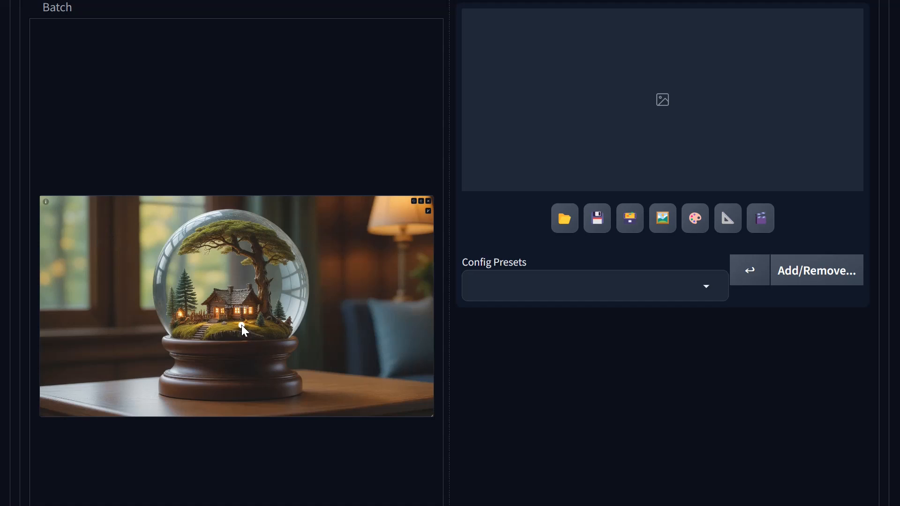
pyautogui.scroll(10, 242, 325)
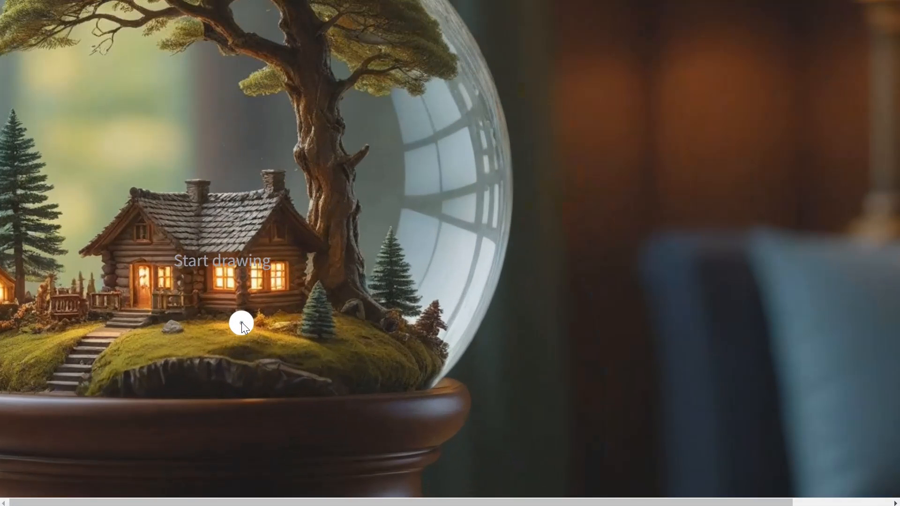
pyautogui.scroll(-1, 241, 324)
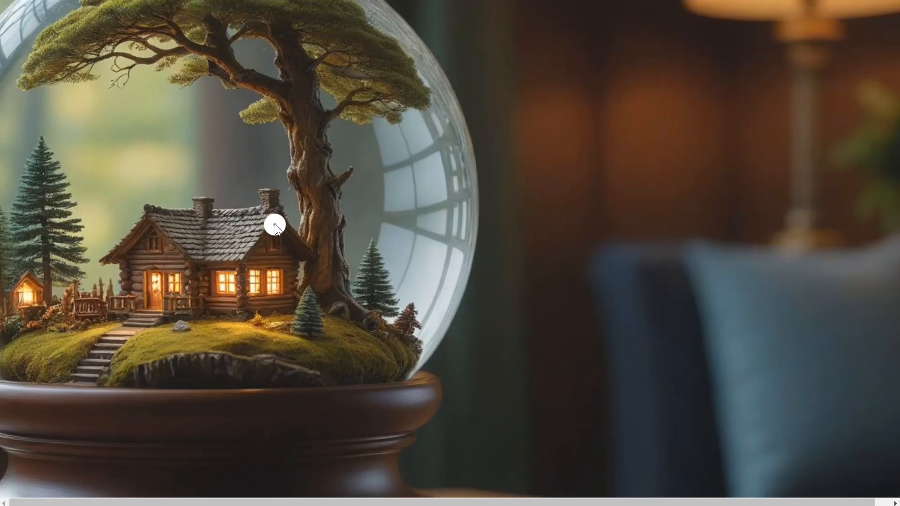
pyautogui.scroll(5, 275, 223)
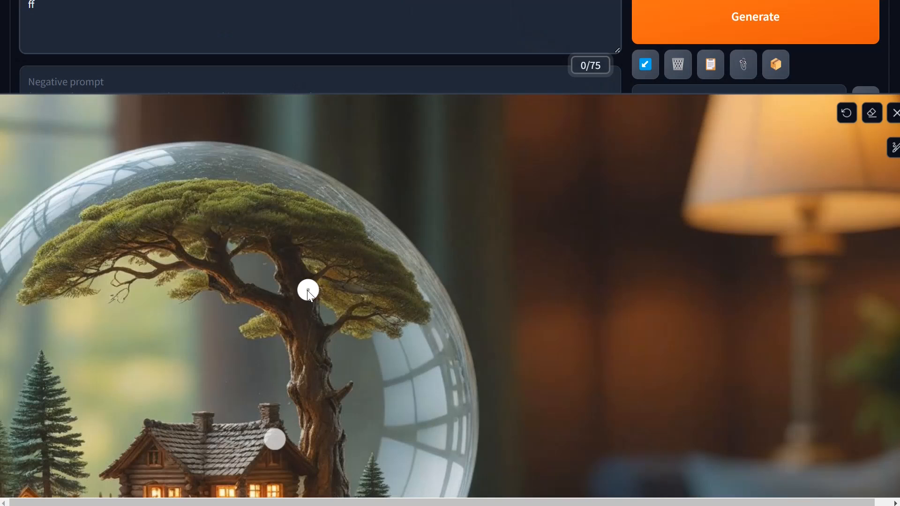
pyautogui.scroll(-6, 302, 315)
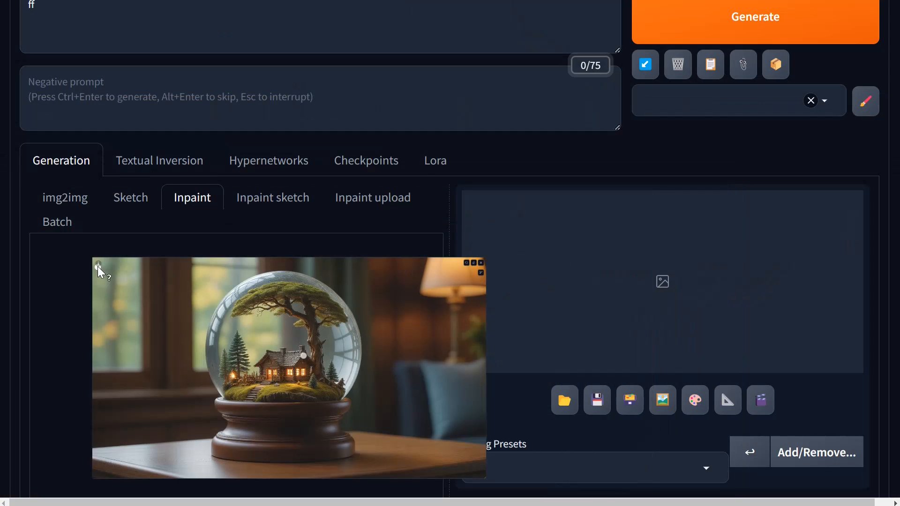
pyautogui.moveTo(100, 265)
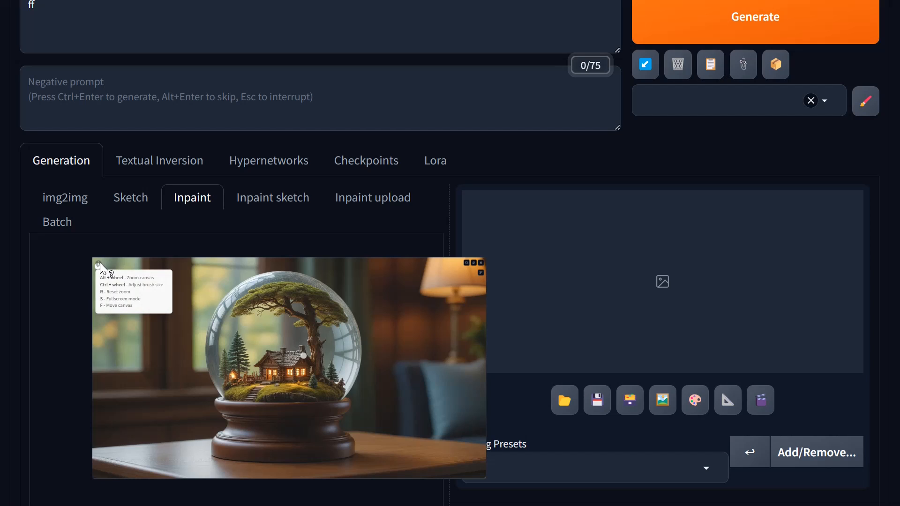
# Move the globe image around on the inpaint canvas
pyautogui.write('ff')
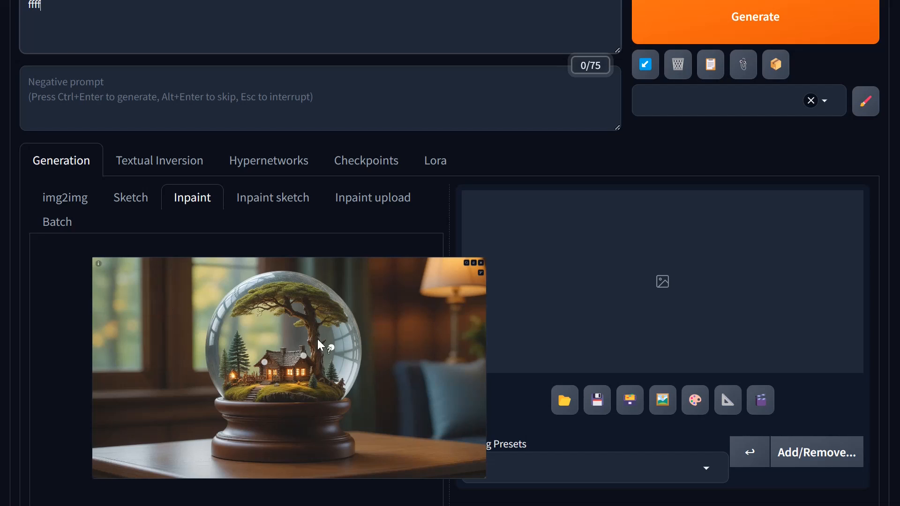
pyautogui.click(480, 160)
pyautogui.press('f')
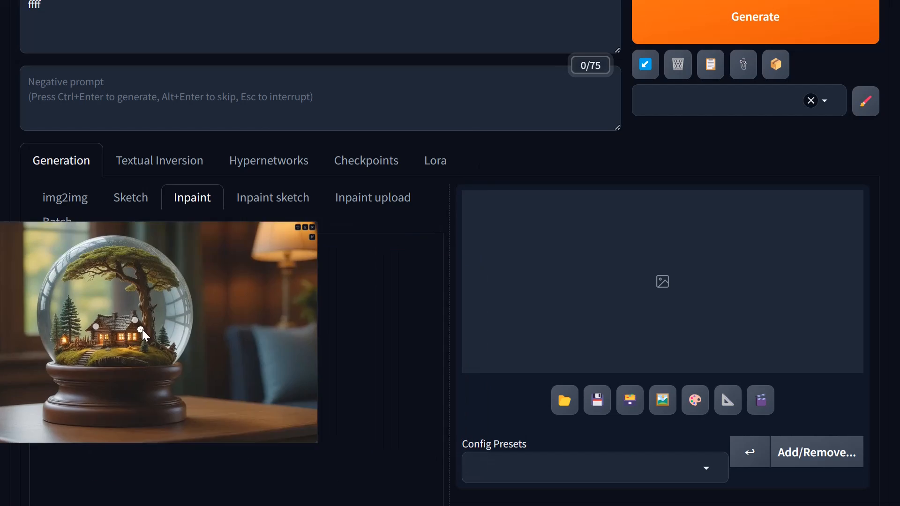
pyautogui.press('f')
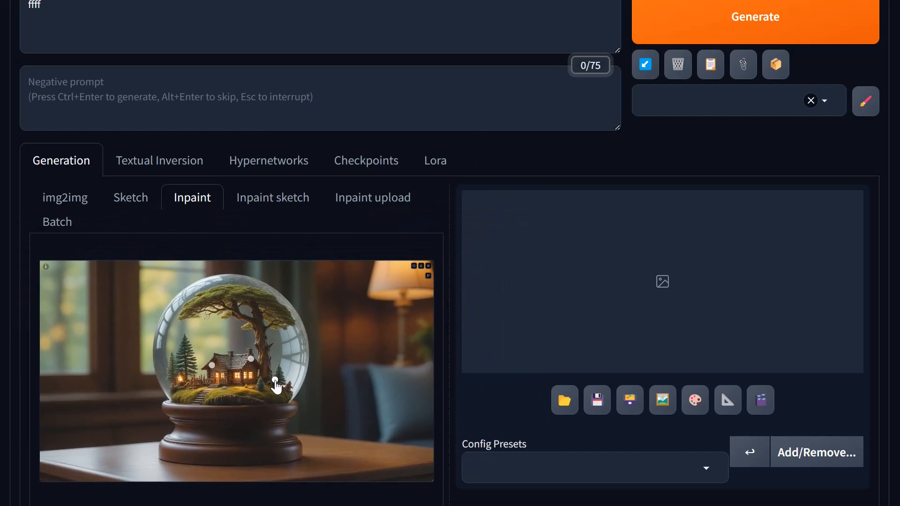
pyautogui.press('f')
pyautogui.press('f')
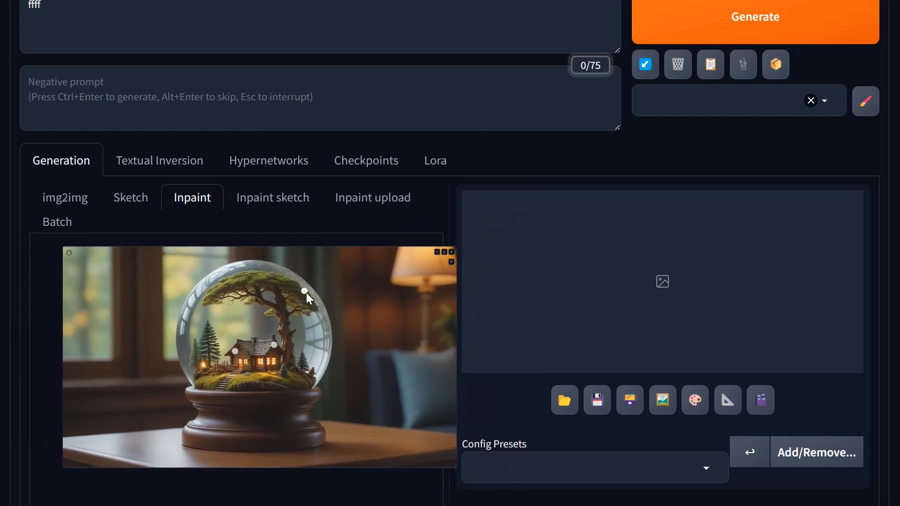
pyautogui.press('f')
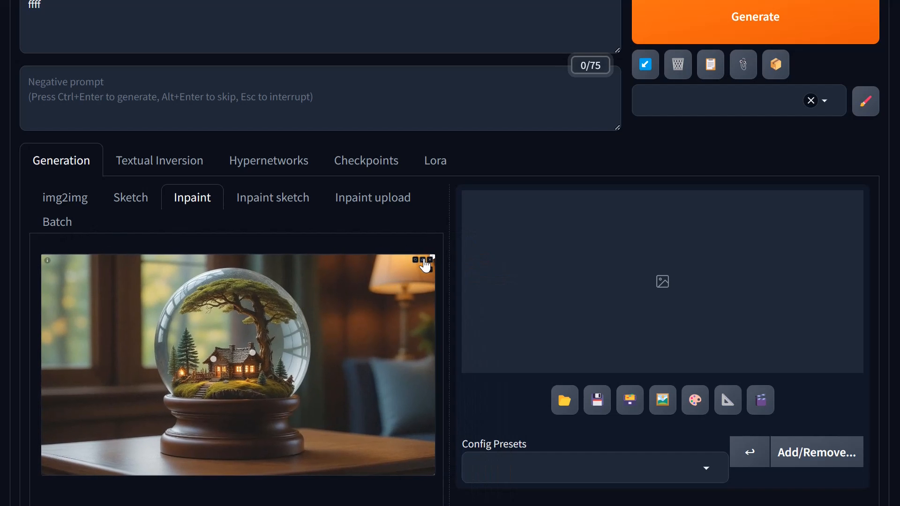
# Paint a small mask dab on the grass beside the cabin steps in the enlarged inpaint canvas, and reset the canvas zoom
pyautogui.press('s')
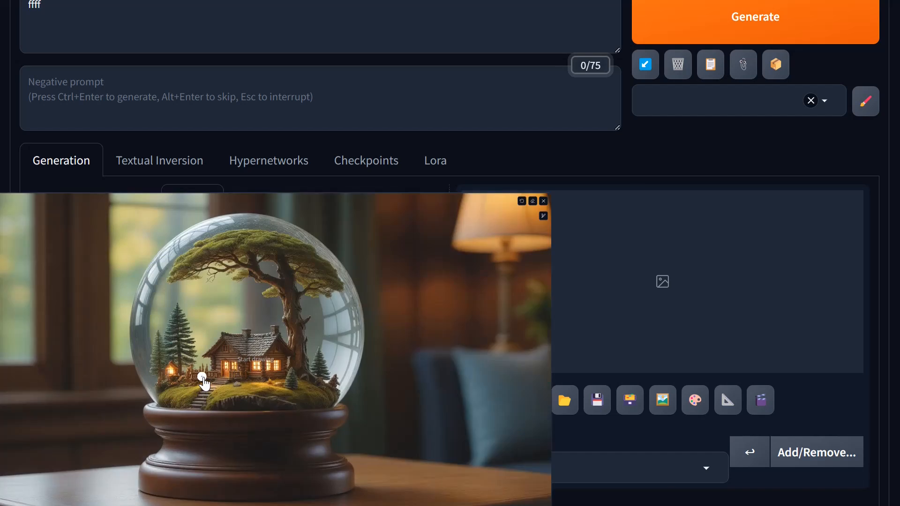
pyautogui.scroll(4, 204, 378)
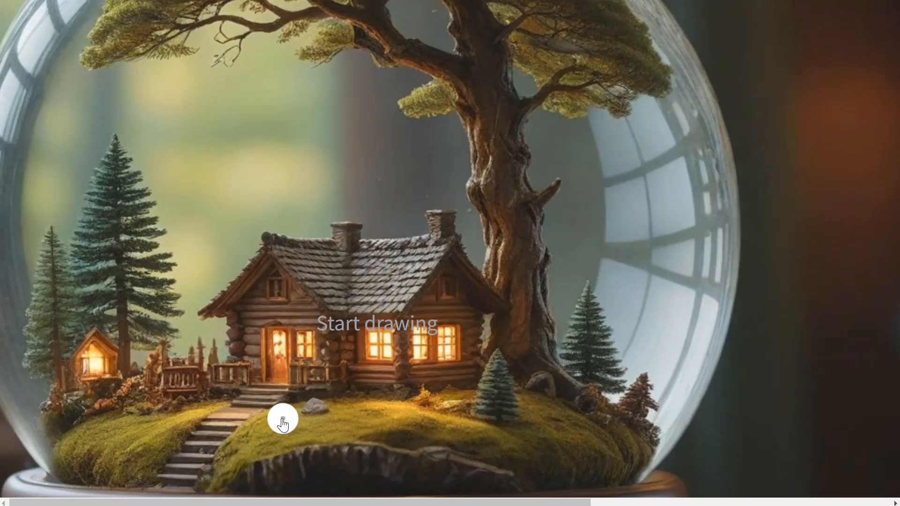
pyautogui.moveTo(286, 419)
pyautogui.mouseDown()
pyautogui.moveTo(279, 419)
pyautogui.moveTo(294, 414)
pyautogui.moveTo(290, 424)
pyautogui.mouseUp()
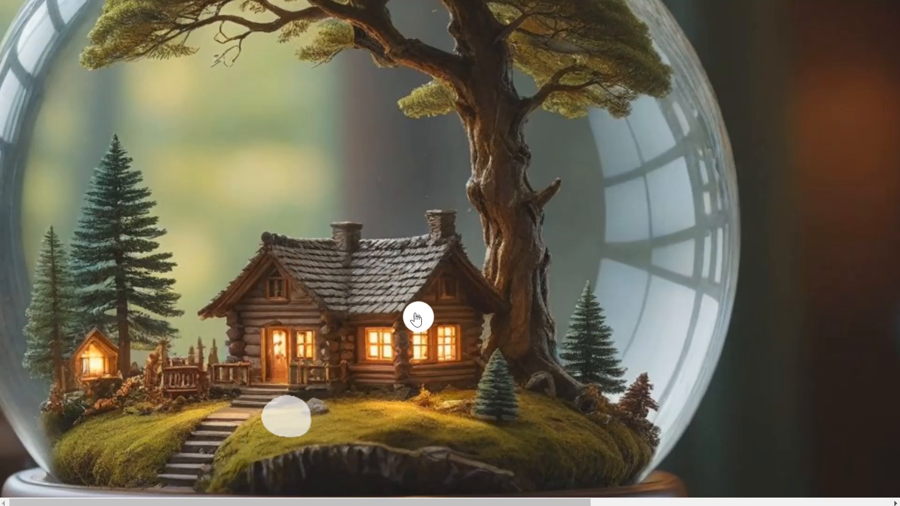
pyautogui.scroll(-10, 264, 305)
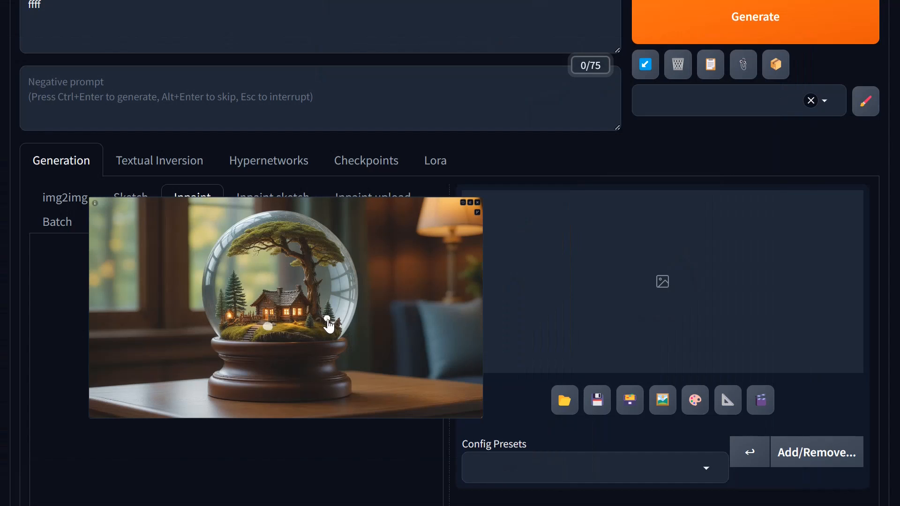
pyautogui.press('r')
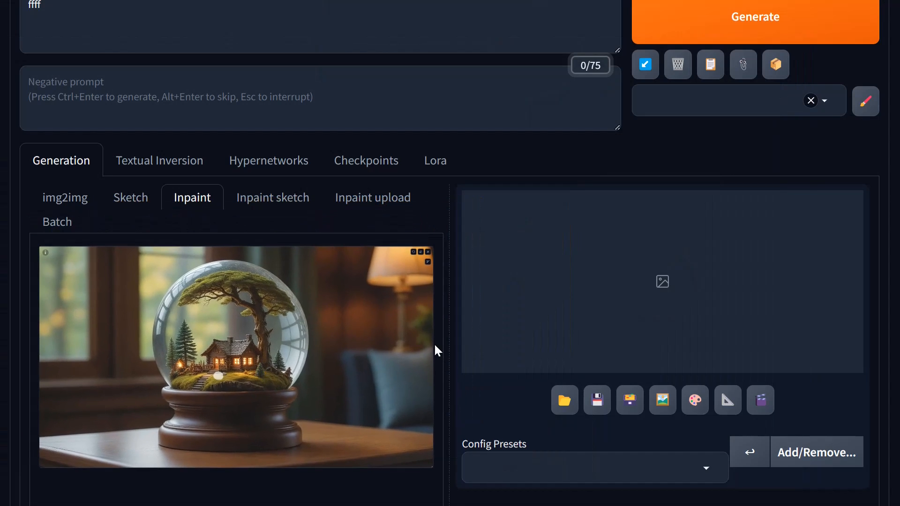
# Replace the stray positive prompt text with "German shepherd", correcting its spelling and capitalization
pyautogui.click(40, 5)
pyautogui.scroll(3, 156, 59)
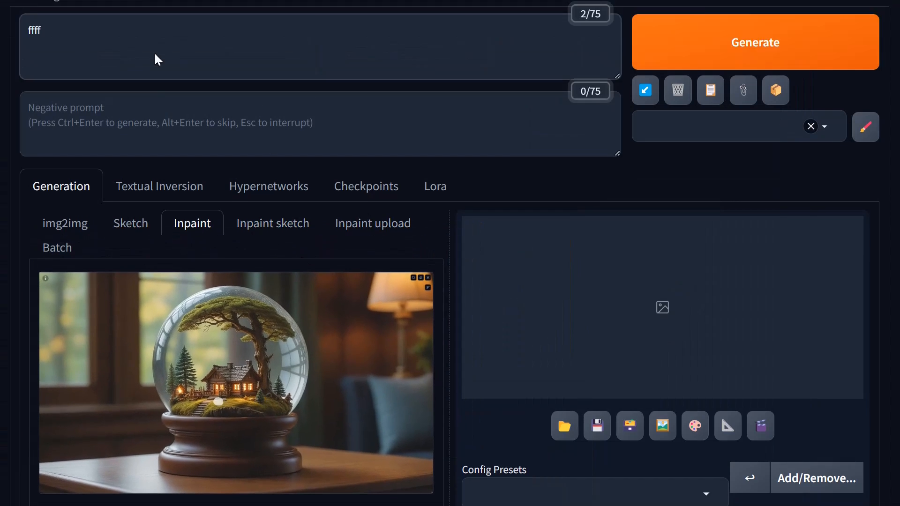
pyautogui.hotkey('ctrl', 'a')
pyautogui.press('BackSpace')
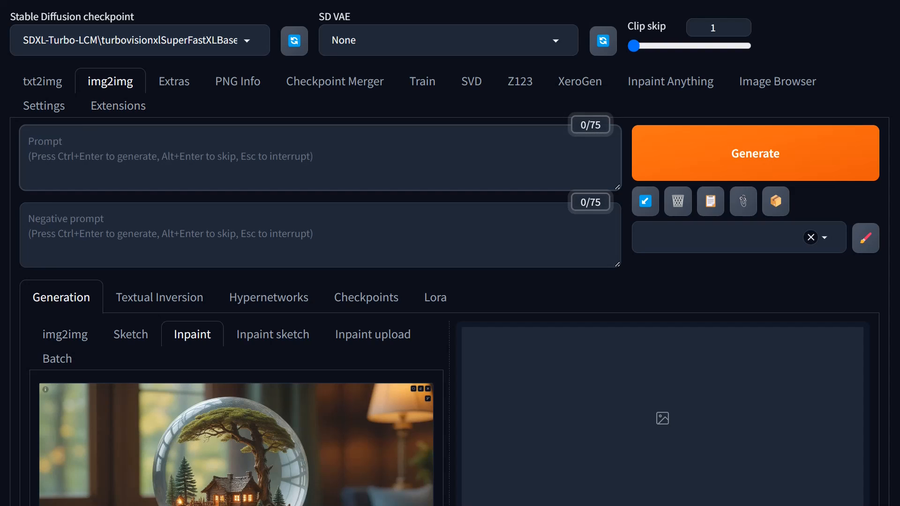
pyautogui.write('german ')
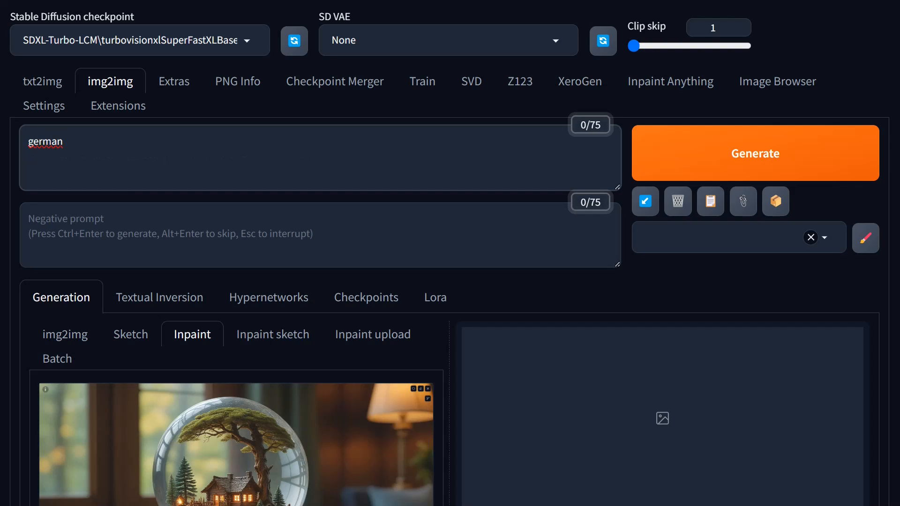
pyautogui.write('ch')
pyautogui.press('BackSpace')
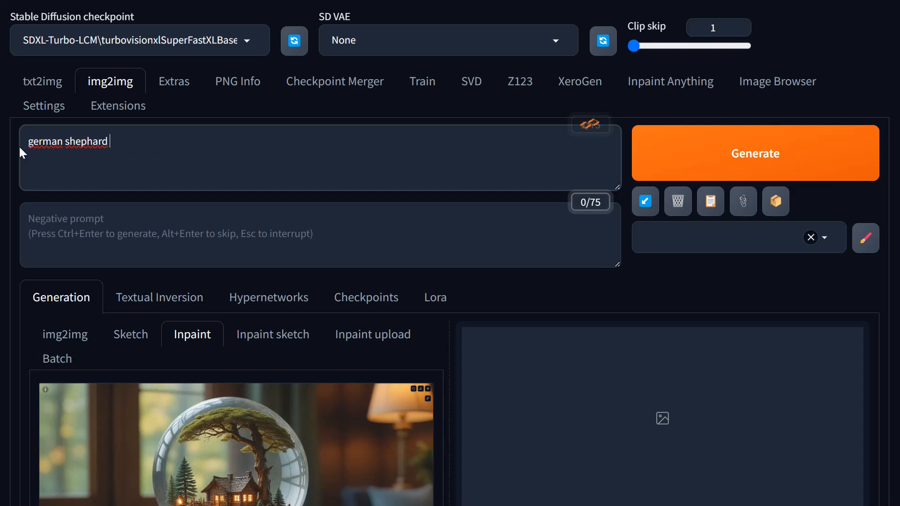
pyautogui.rightClick(94, 141)
pyautogui.click(140, 157)
pyautogui.rightClick(46, 141)
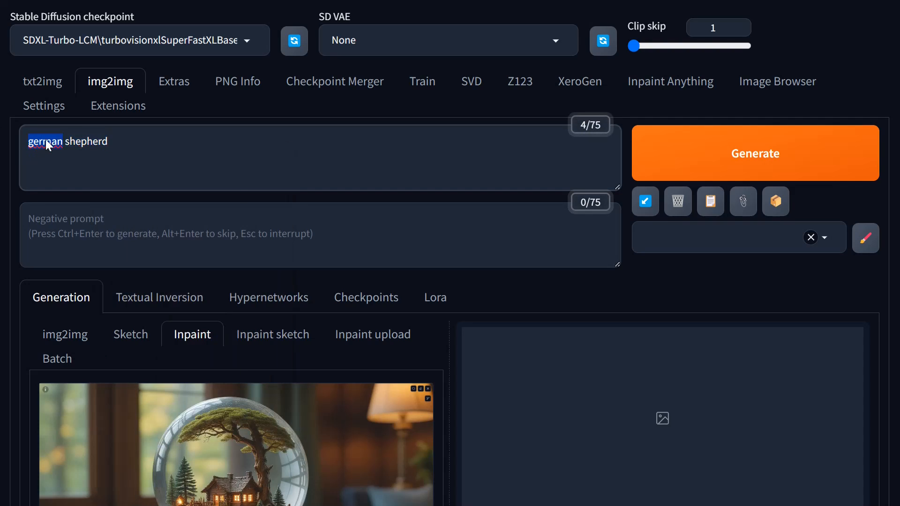
pyautogui.click(71, 157)
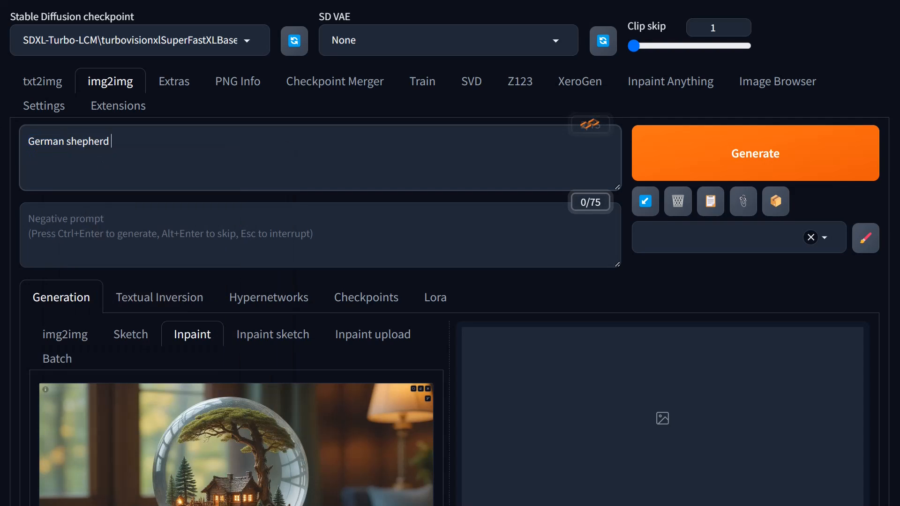
# Extend the positive prompt to read "miniature German shepherd sleeping in the grass"
pyautogui.write('sleeping in the grass')
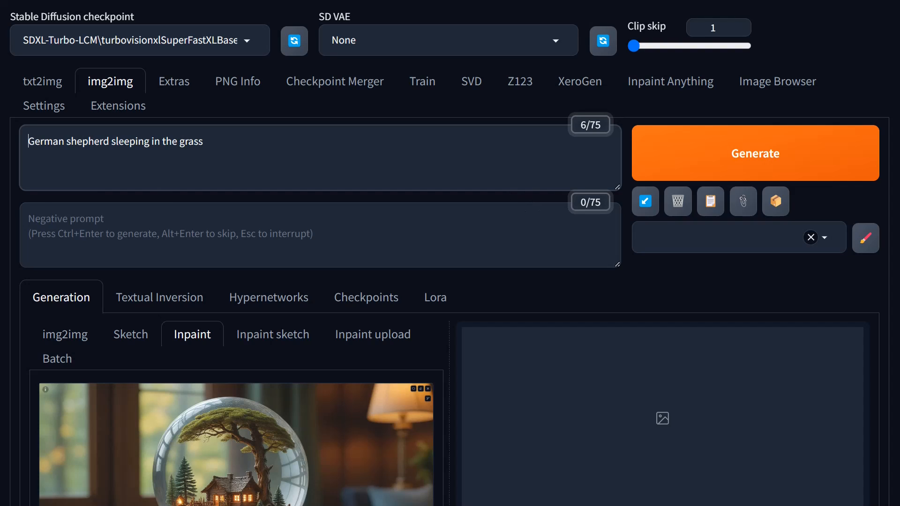
pyautogui.write('miniatur')
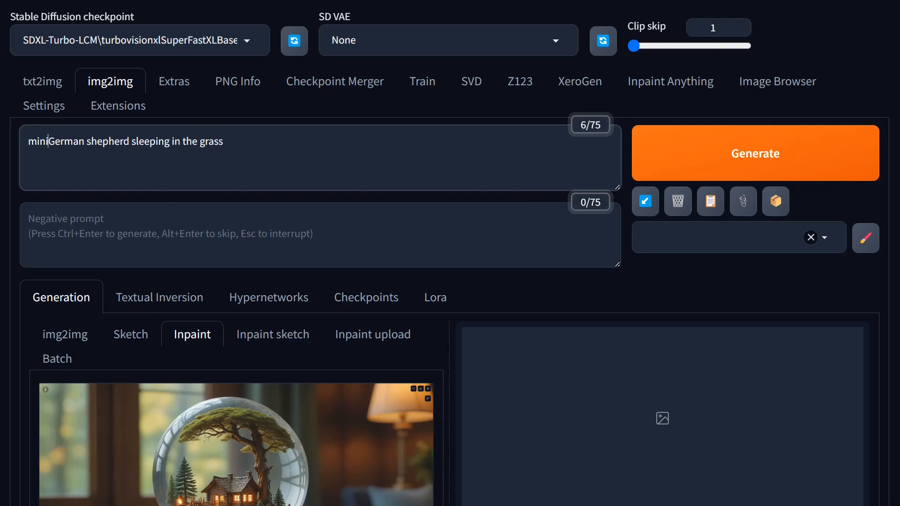
pyautogui.write('e')
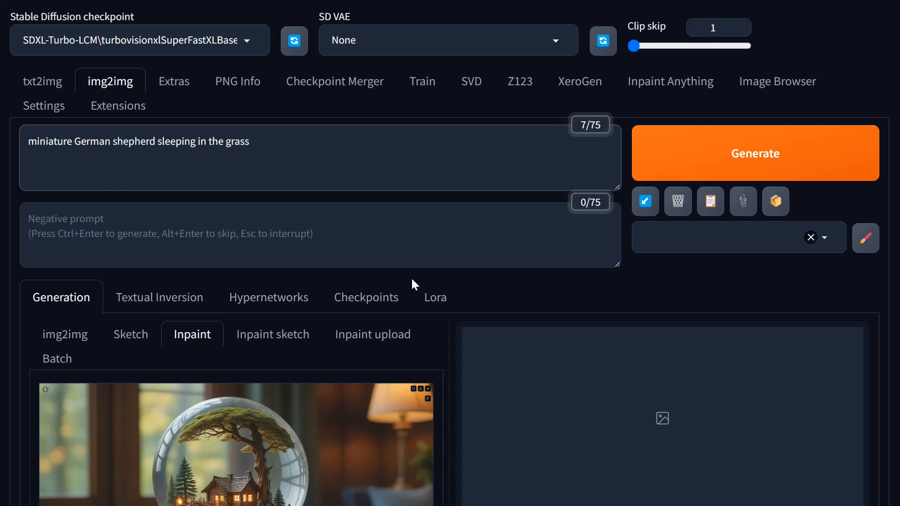
# Set the only-masked padding to 4 pixels and the inpaint area to Only masked
pyautogui.scroll(-12, 525, 328)
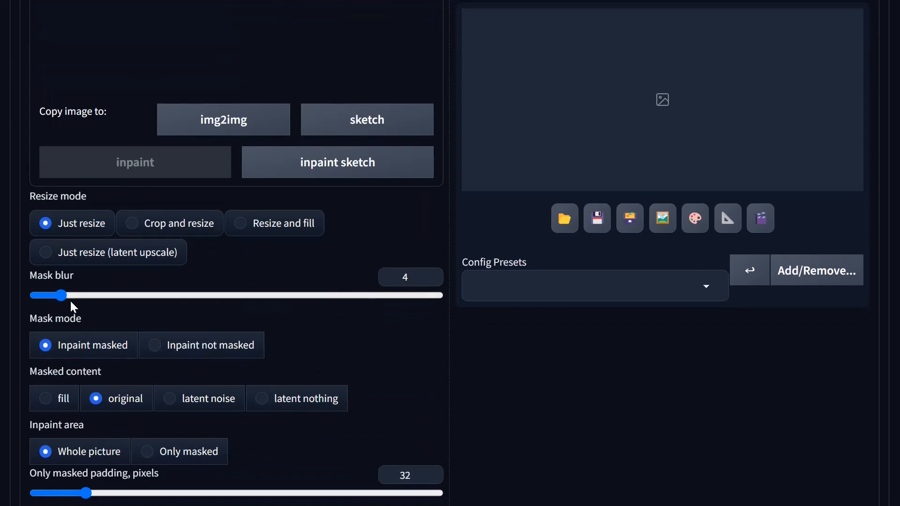
pyautogui.scroll(10, 372, 351)
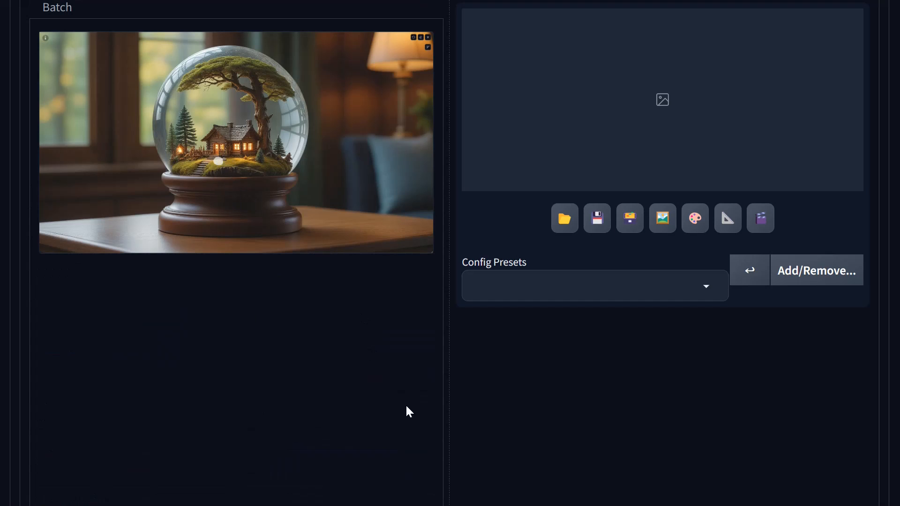
pyautogui.scroll(-10, 287, 376)
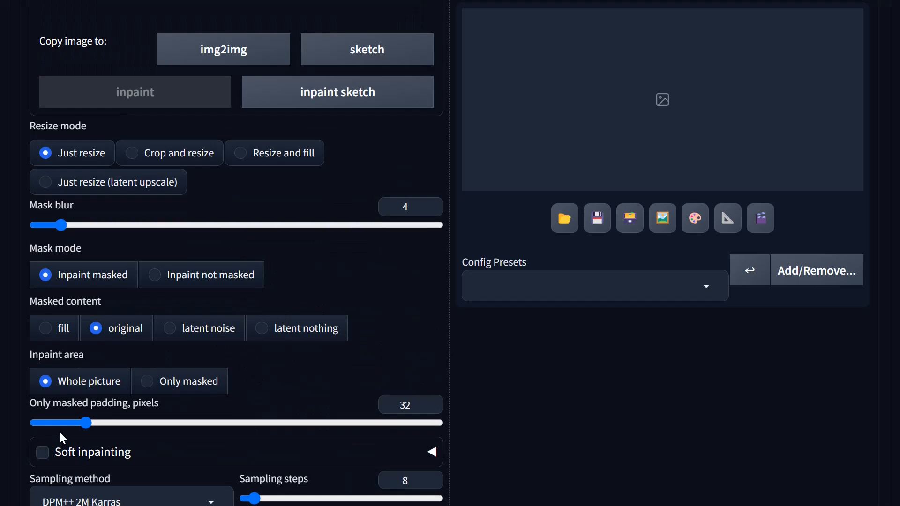
pyautogui.moveTo(89, 429); pyautogui.dragTo(40, 428)
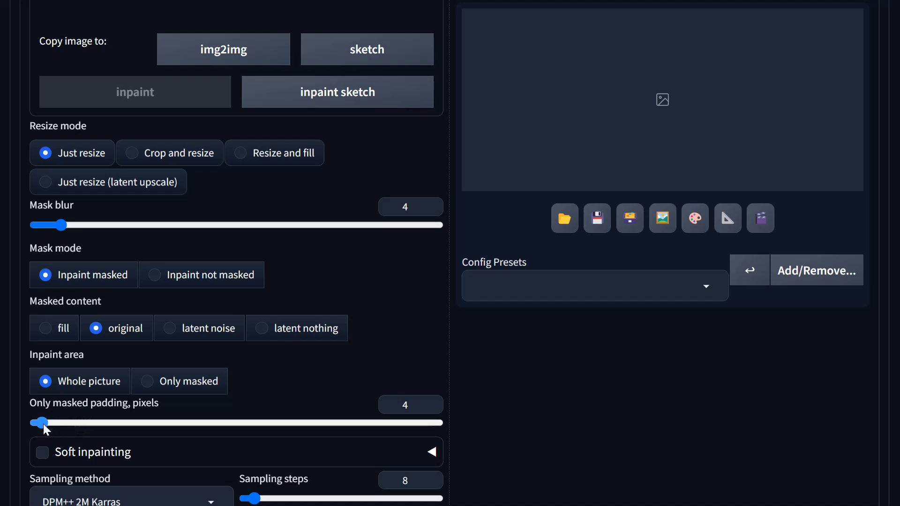
pyautogui.click(151, 383)
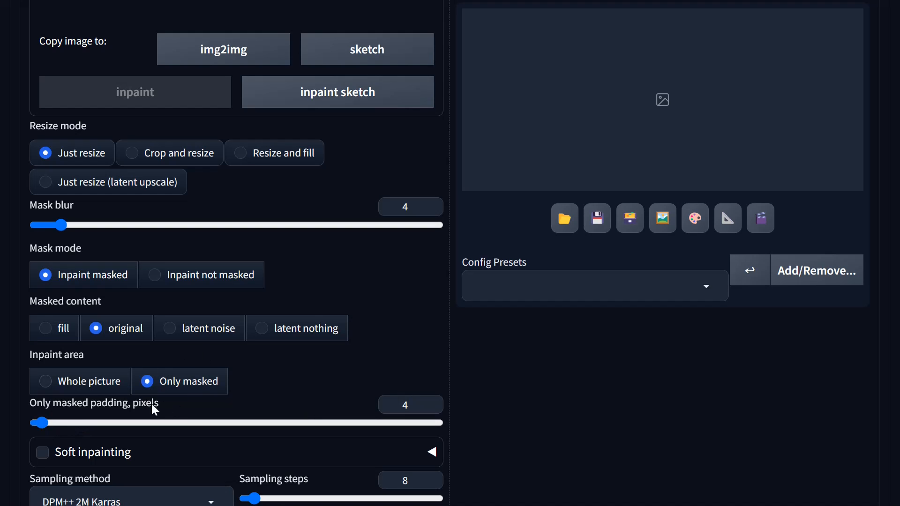
# Set the sampling steps to 10 and the sampling method to Euler a
pyautogui.scroll(-3, 369, 367)
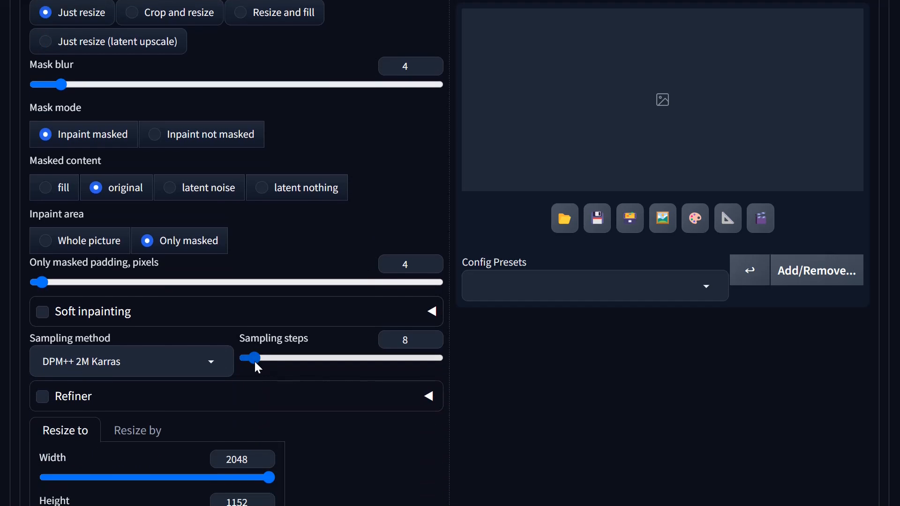
pyautogui.moveTo(255, 362); pyautogui.dragTo(259, 363)
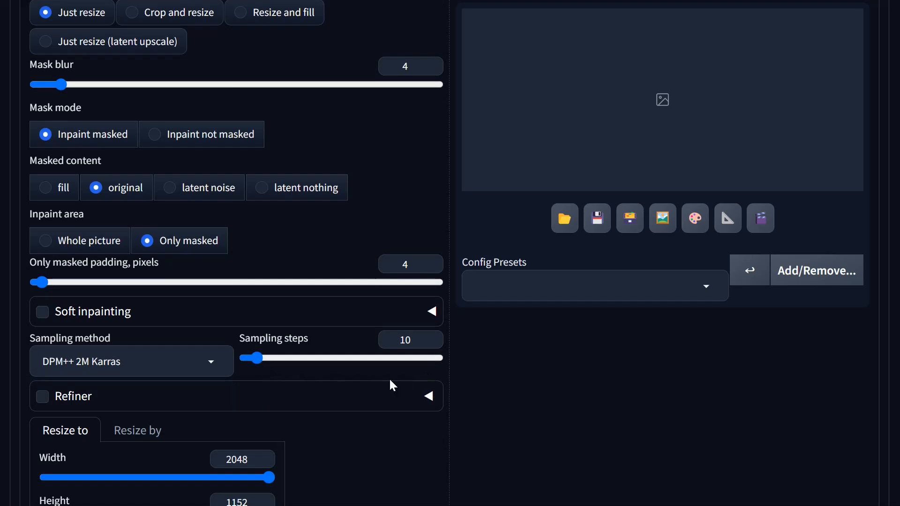
pyautogui.click(214, 365)
pyautogui.click(69, 99)
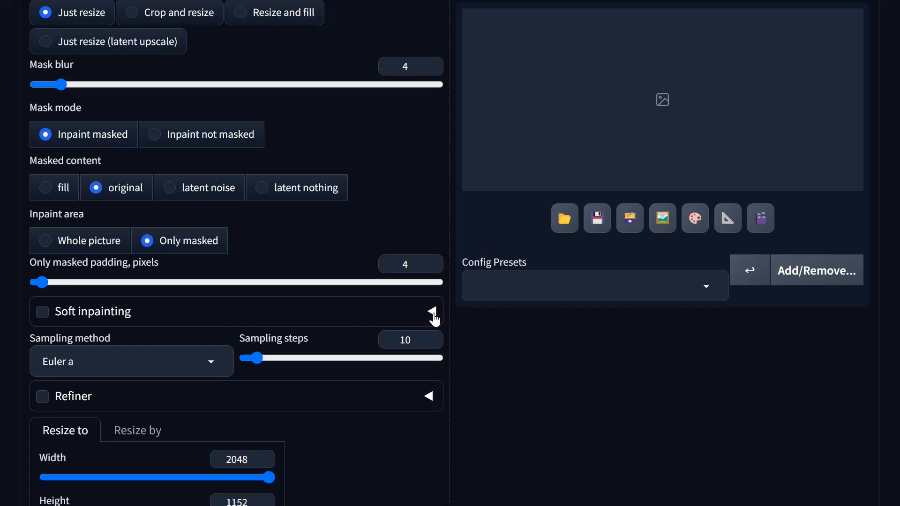
# Enable Soft inpainting, look over its blending settings, and collapse them while keeping it enabled
pyautogui.click(433, 317)
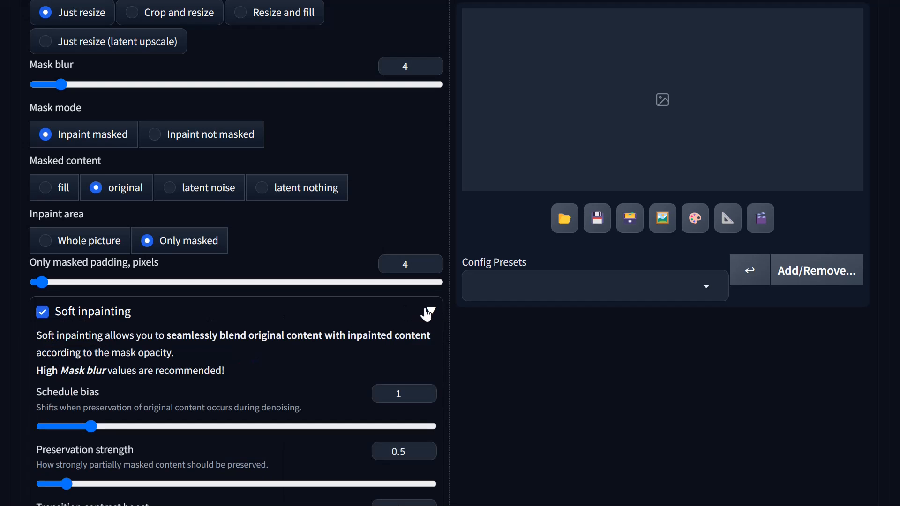
pyautogui.scroll(-3, 426, 311)
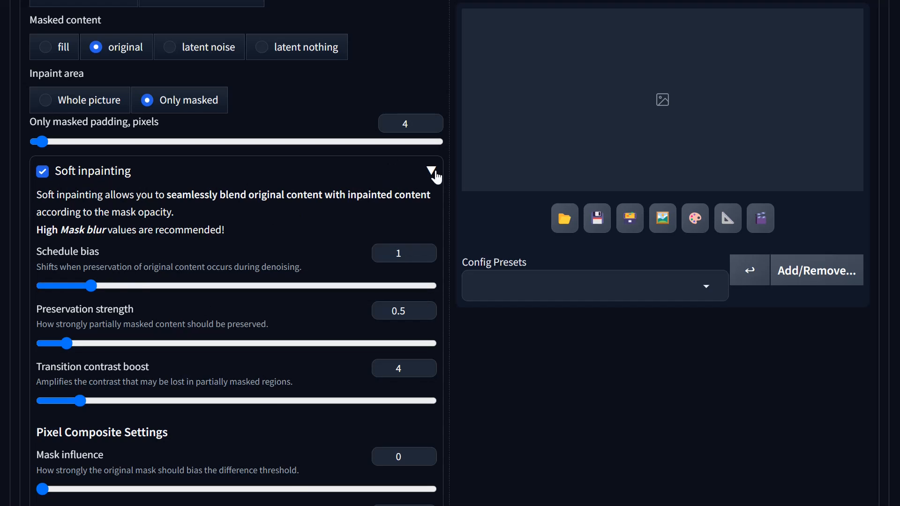
pyautogui.click(431, 172)
pyautogui.click(45, 172)
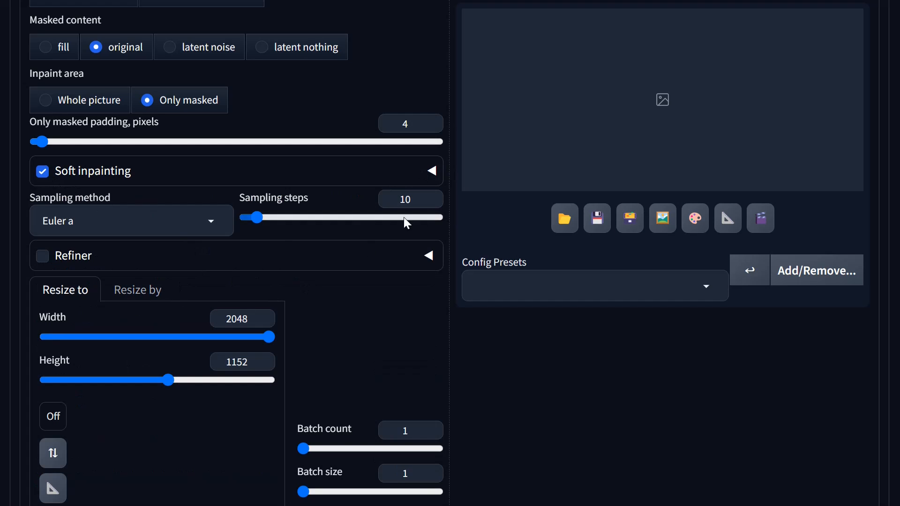
# Lock the resize aspect ratio to 1:1 and set the width and height to 1024
pyautogui.scroll(-3, 319, 276)
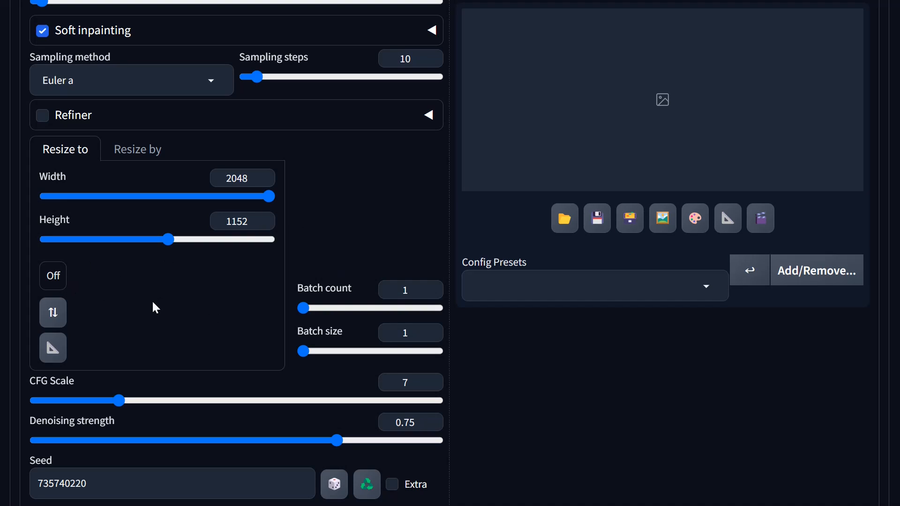
pyautogui.scroll(15, 302, 336)
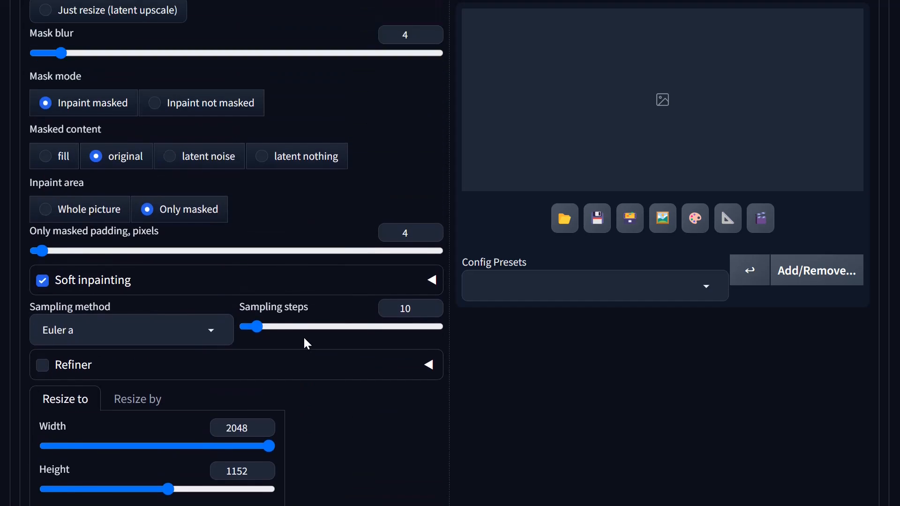
pyautogui.scroll(3, 304, 339)
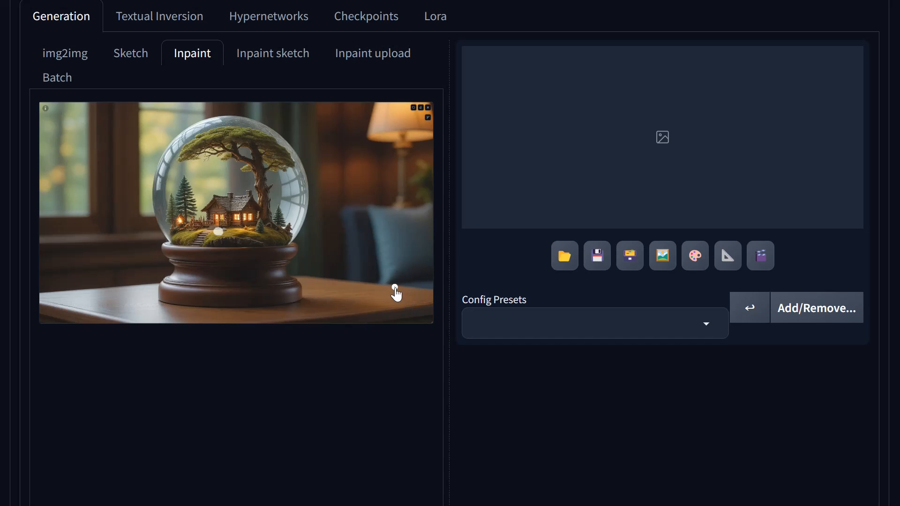
pyautogui.scroll(5, 160, 117)
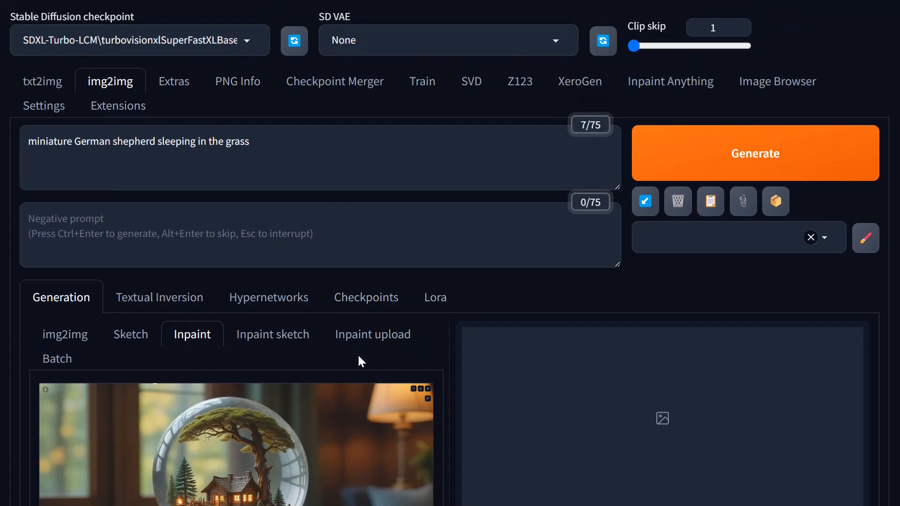
pyautogui.scroll(-4, 360, 361)
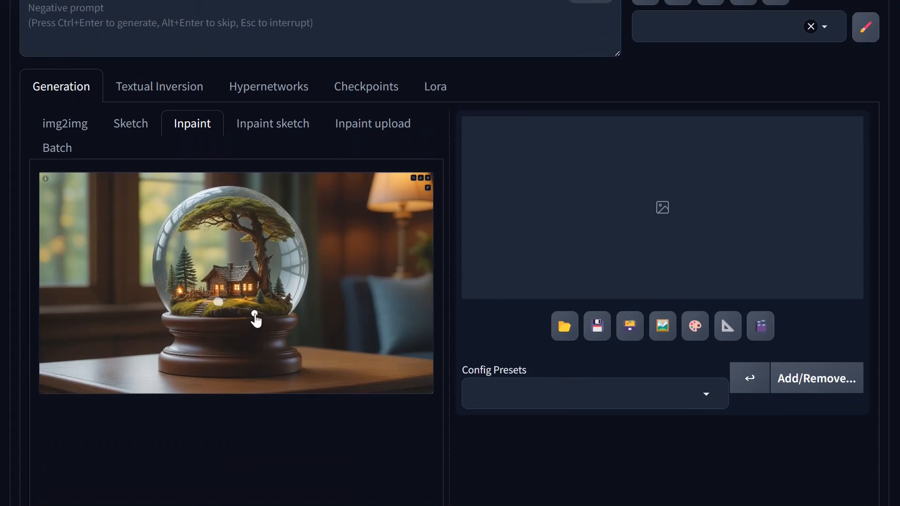
pyautogui.scroll(-10, 300, 369)
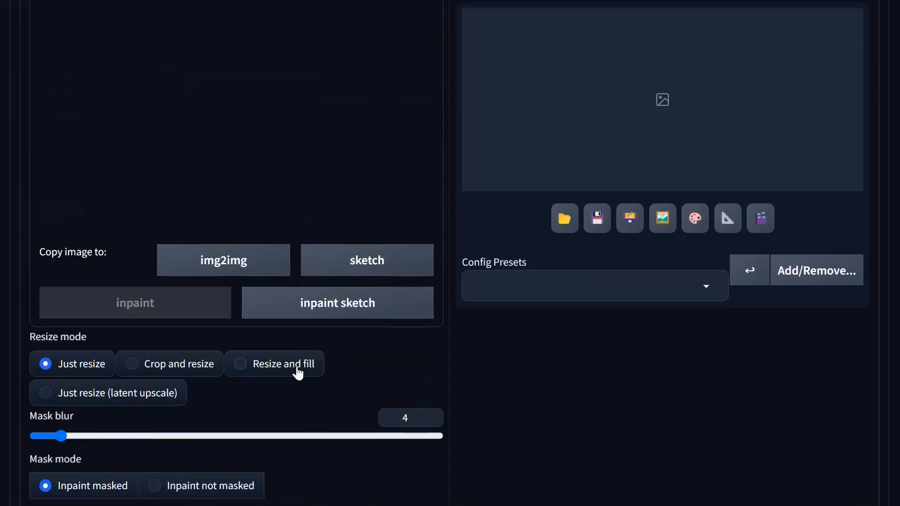
pyautogui.scroll(-5, 264, 348)
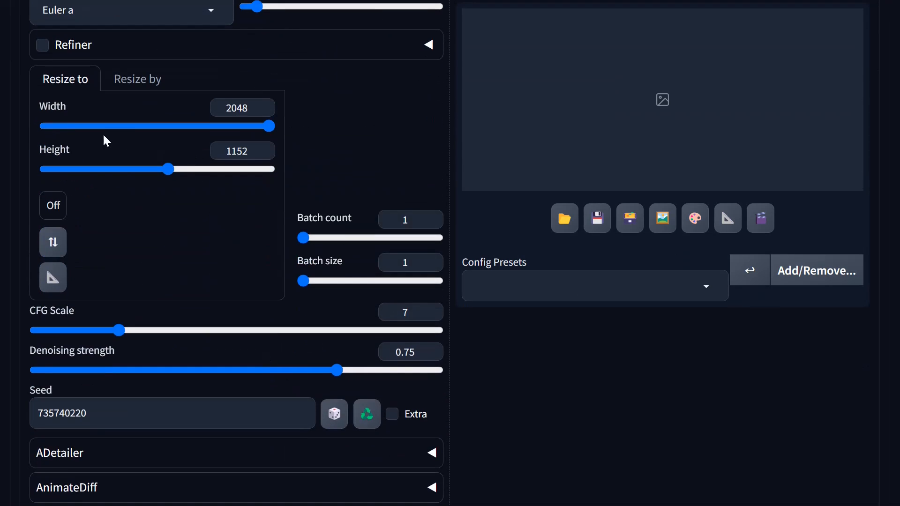
pyautogui.click(52, 212)
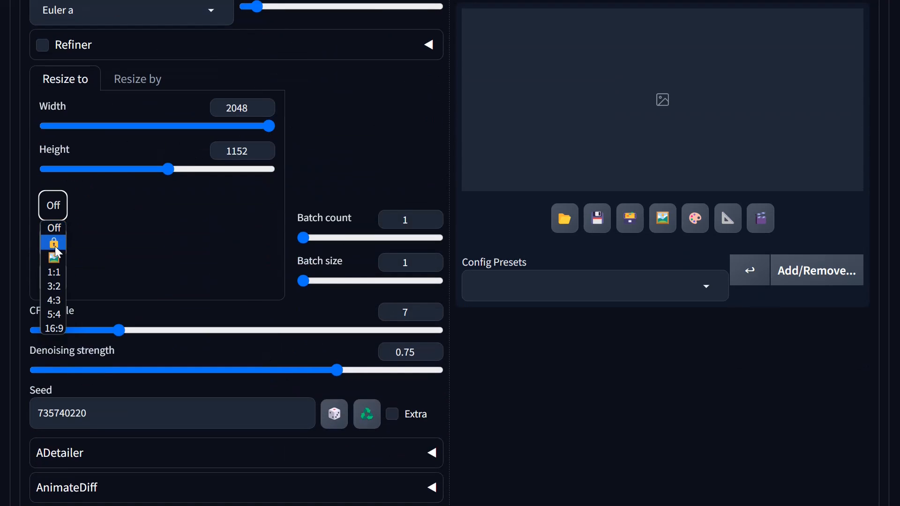
pyautogui.click(54, 272)
pyautogui.moveTo(268, 125); pyautogui.dragTo(159, 139)
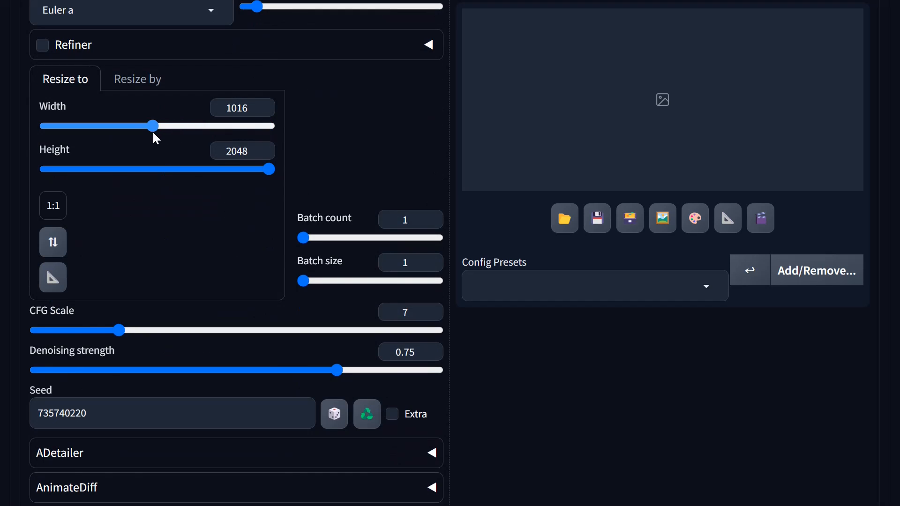
pyautogui.moveTo(157, 139); pyautogui.dragTo(157, 139)
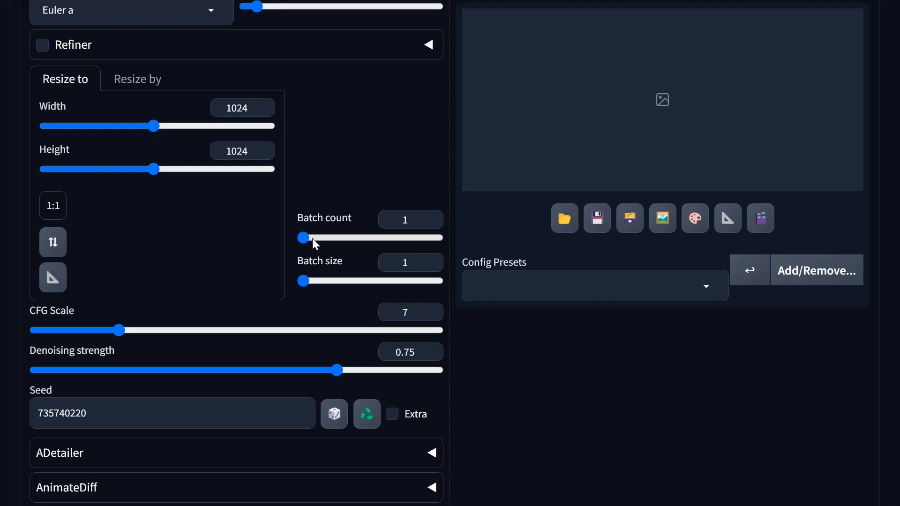
# Set the inpaint generation to a batch count of 4, CFG scale 3 and a random seed (-1)
pyautogui.moveTo(305, 238); pyautogui.dragTo(310, 239)
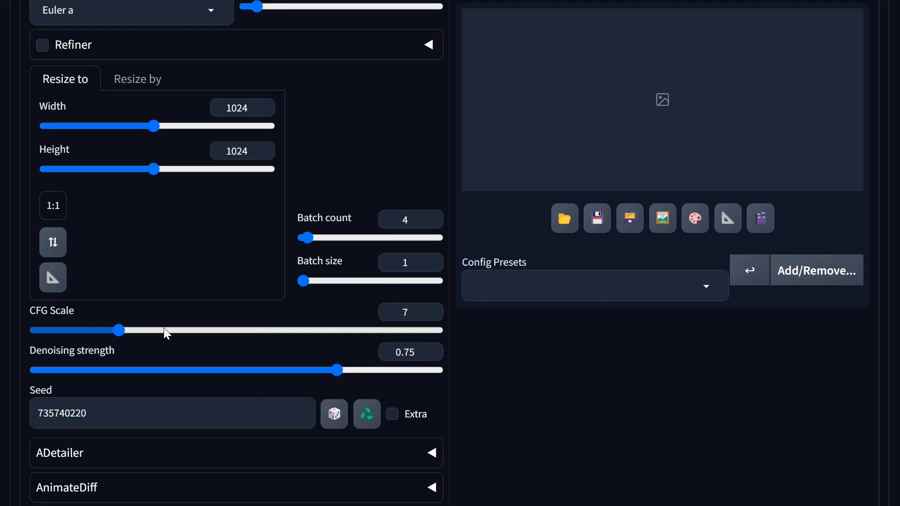
pyautogui.moveTo(120, 332); pyautogui.dragTo(68, 336)
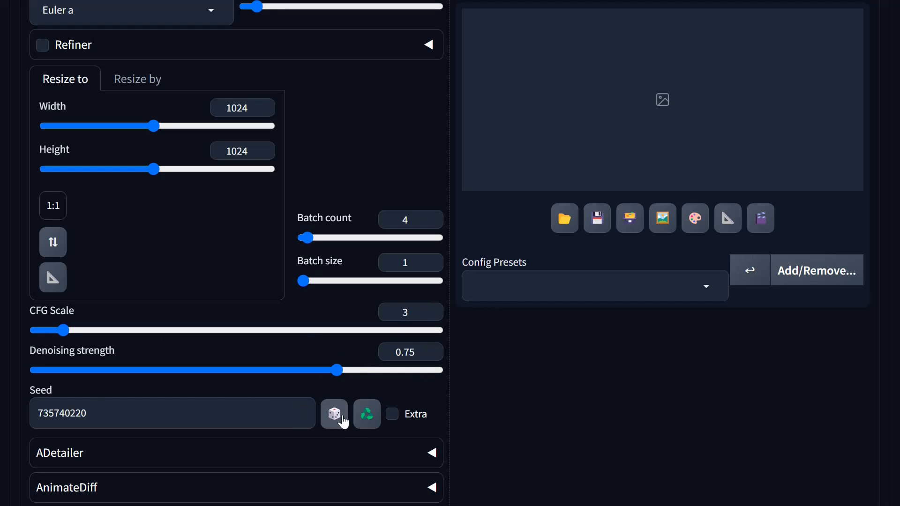
pyautogui.click(335, 413)
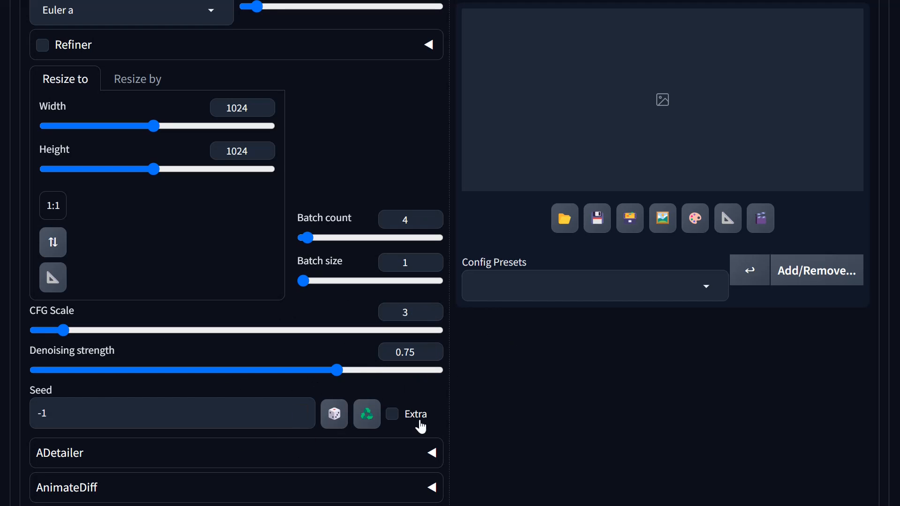
pyautogui.scroll(2, 422, 423)
pyautogui.scroll(3, 424, 423)
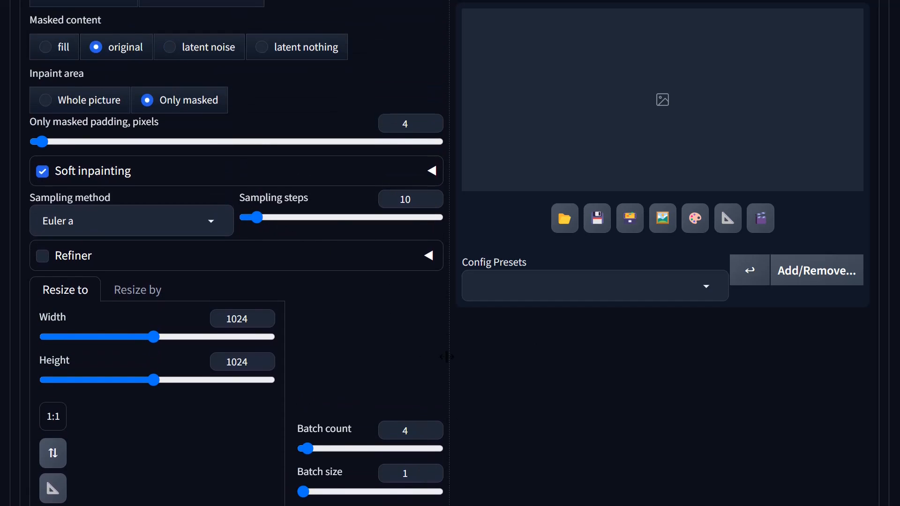
pyautogui.scroll(-6, 430, 347)
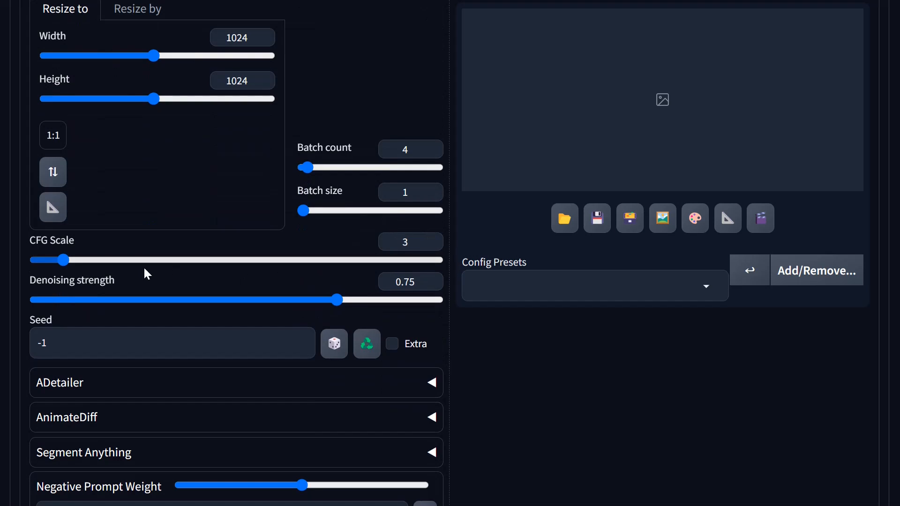
# Review the inpaint settings from the mask options down to the integrated extensions and script section
pyautogui.scroll(3, 223, 223)
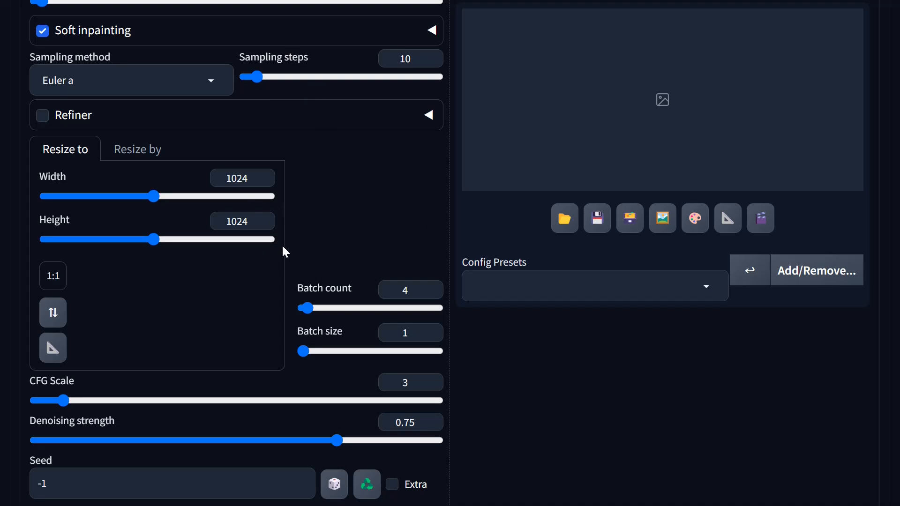
pyautogui.scroll(-9, 300, 252)
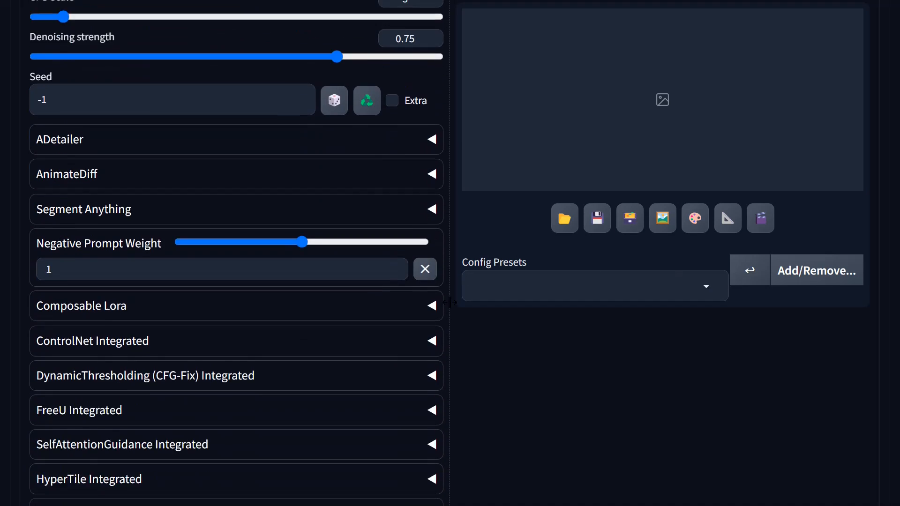
pyautogui.scroll(-4, 121, 177)
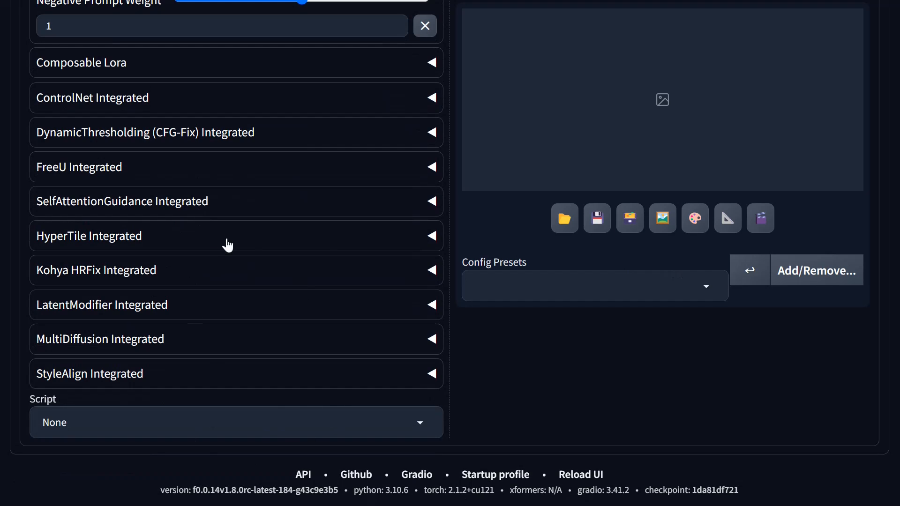
pyautogui.scroll(6, 327, 237)
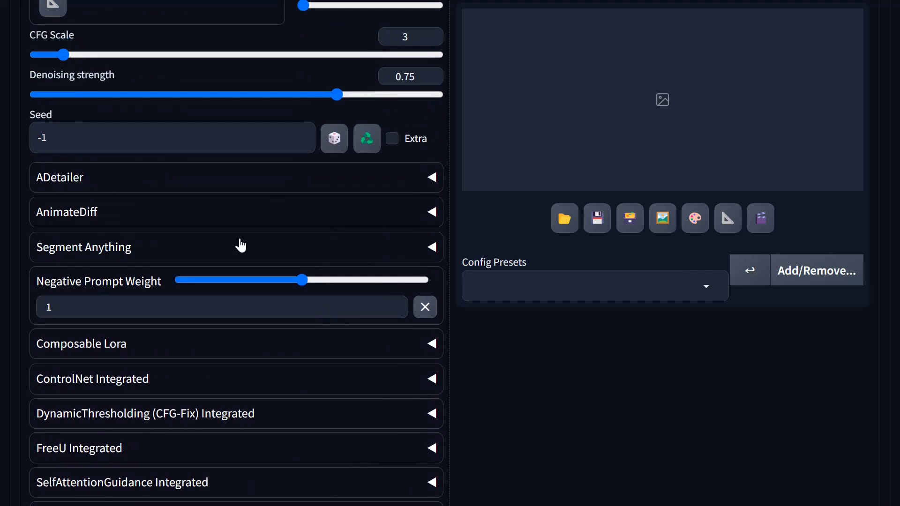
pyautogui.scroll(10, 192, 233)
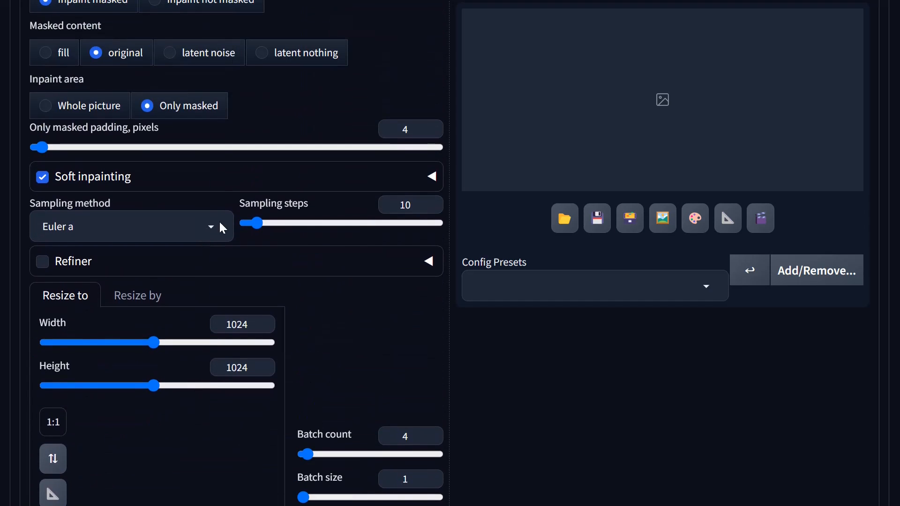
pyautogui.scroll(2, 252, 210)
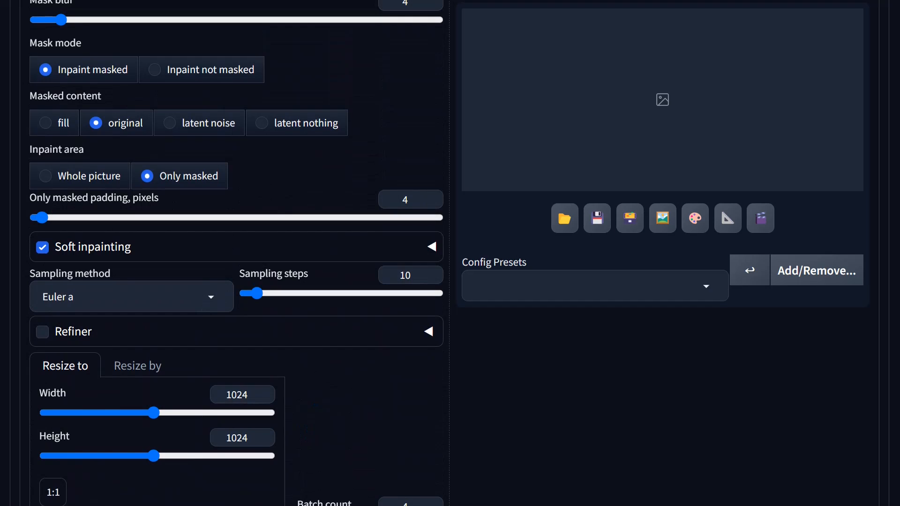
pyautogui.scroll(7, 225, 191)
pyautogui.scroll(6, 225, 191)
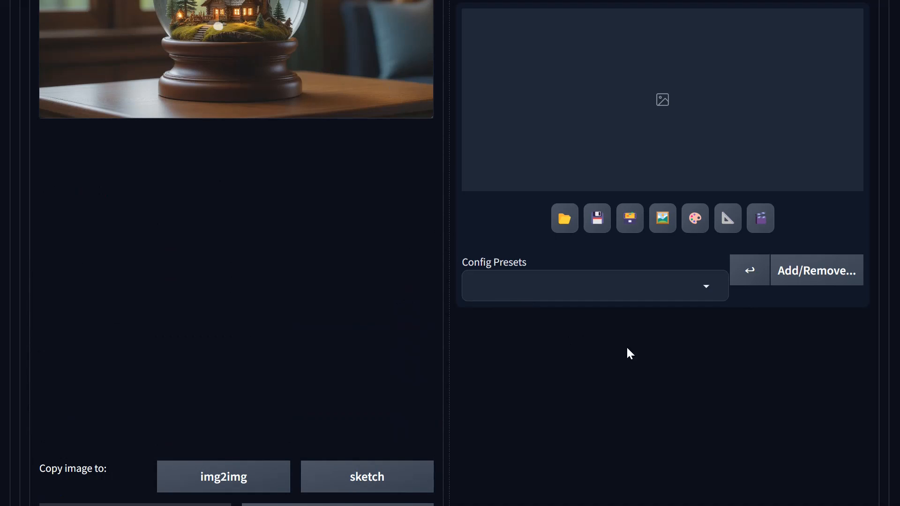
pyautogui.scroll(-10, 640, 357)
pyautogui.scroll(18, 638, 352)
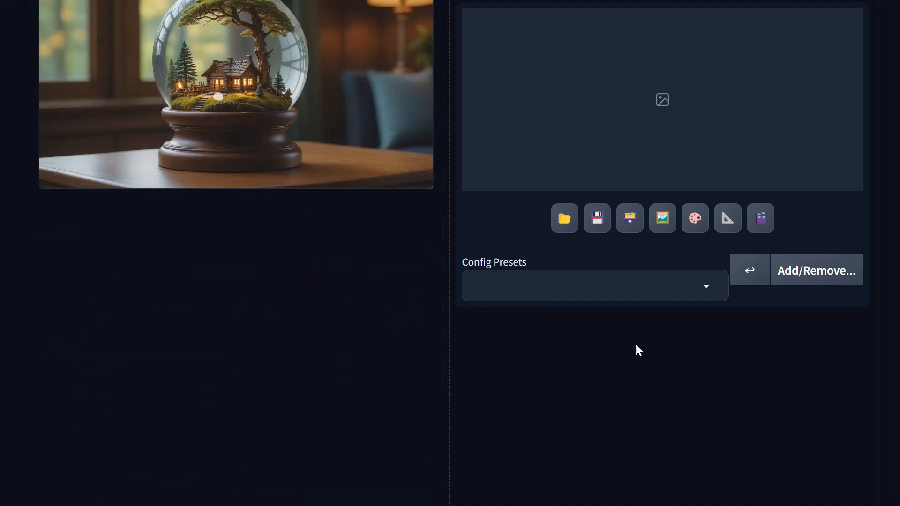
# Generate the batch for "miniature German shepherd sleeping in the grass" and follow its preview
pyautogui.click(755, 154)
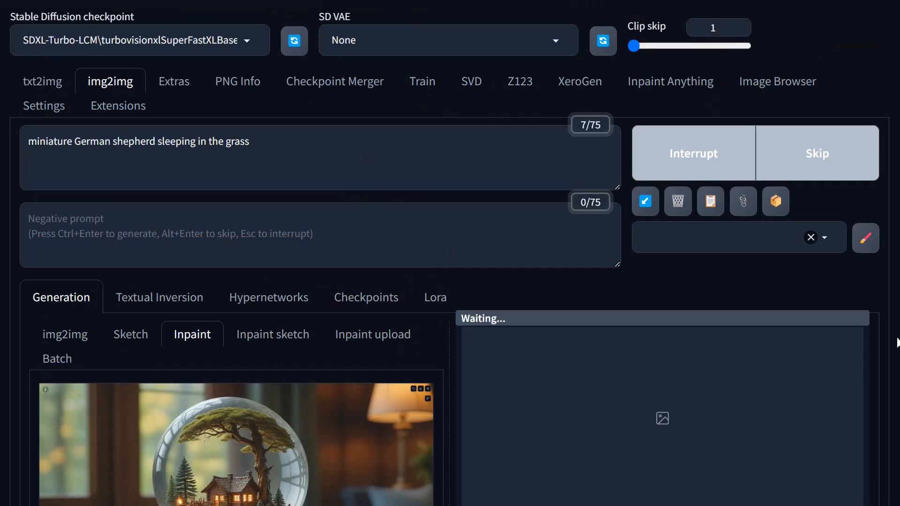
pyautogui.scroll(-5, 705, 281)
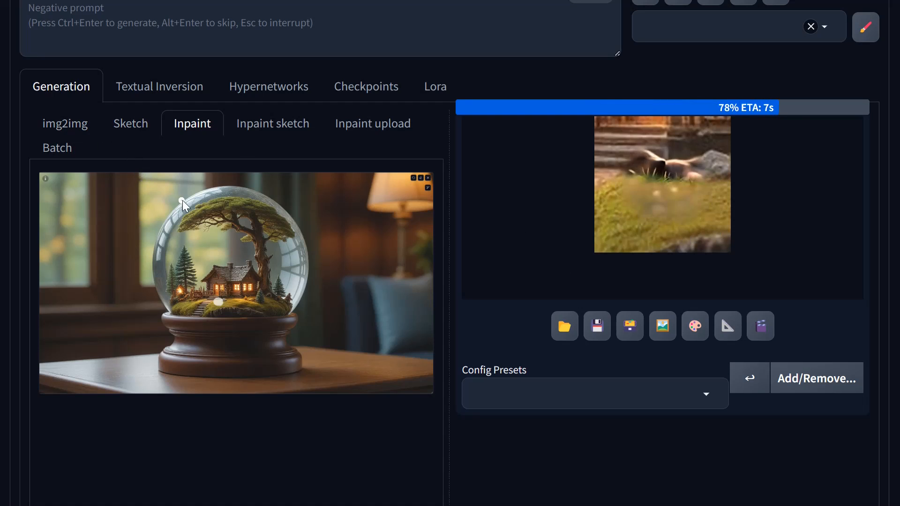
pyautogui.scroll(3, 185, 204)
pyautogui.scroll(1, 185, 205)
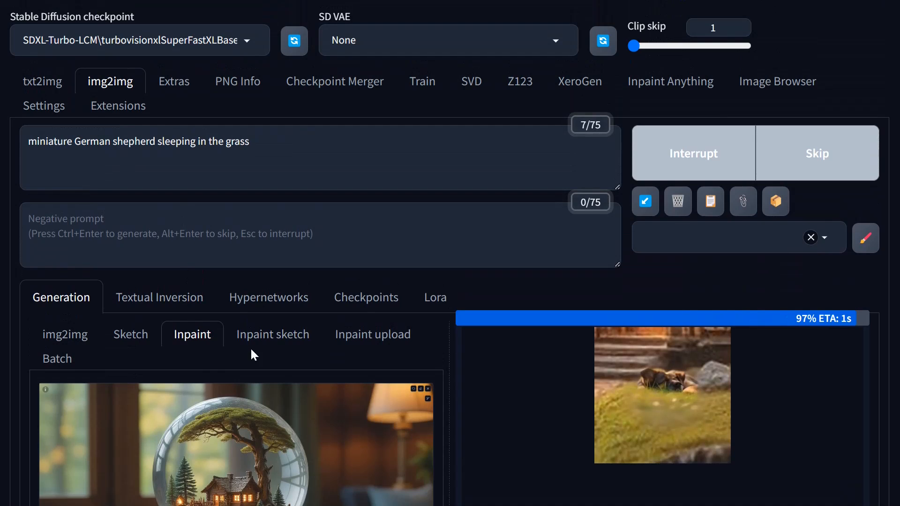
# Add "figurine" after "German shepherd" in the prompt and set the mask blur to 2
pyautogui.scroll(-1, 254, 355)
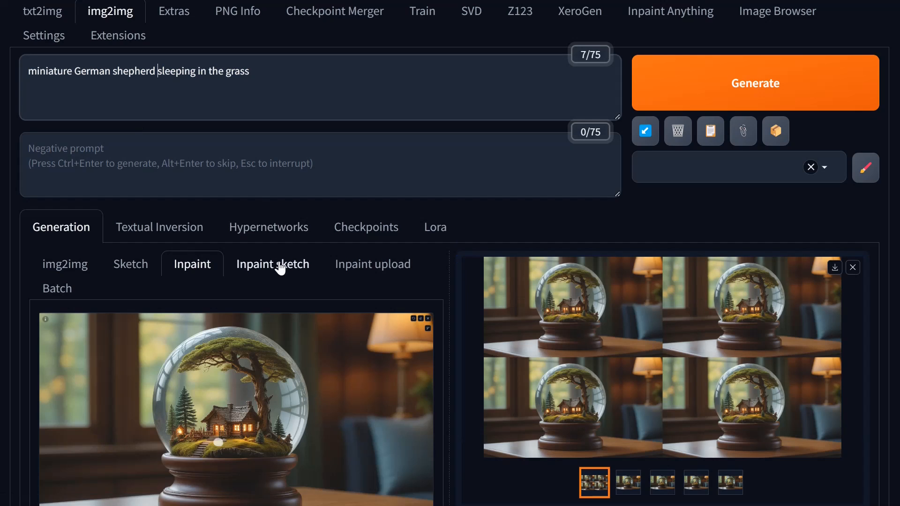
pyautogui.write('figurine')
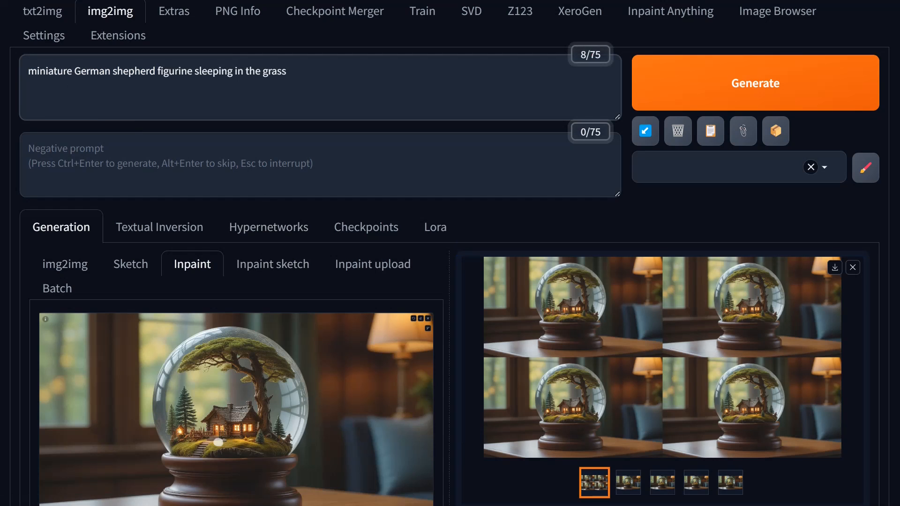
pyautogui.scroll(1, 529, 280)
pyautogui.scroll(-6, 502, 263)
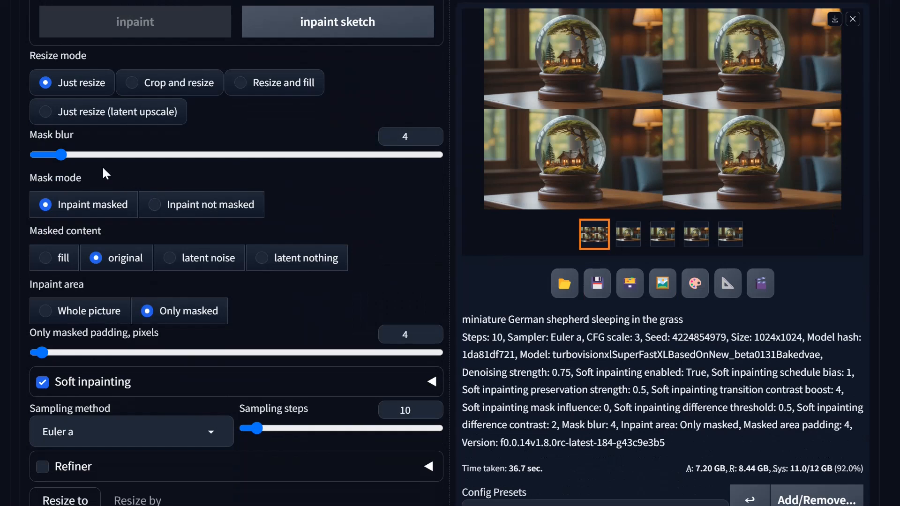
pyautogui.moveTo(62, 157); pyautogui.dragTo(52, 157)
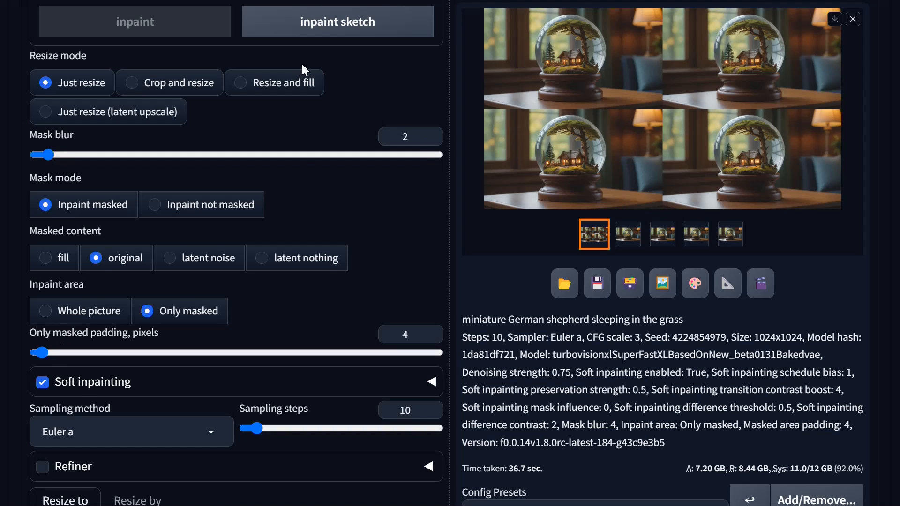
# Enlarge the inpaint mask on the grass beside the cabin steps, working in a magnified view of the image
pyautogui.scroll(10, 309, 141)
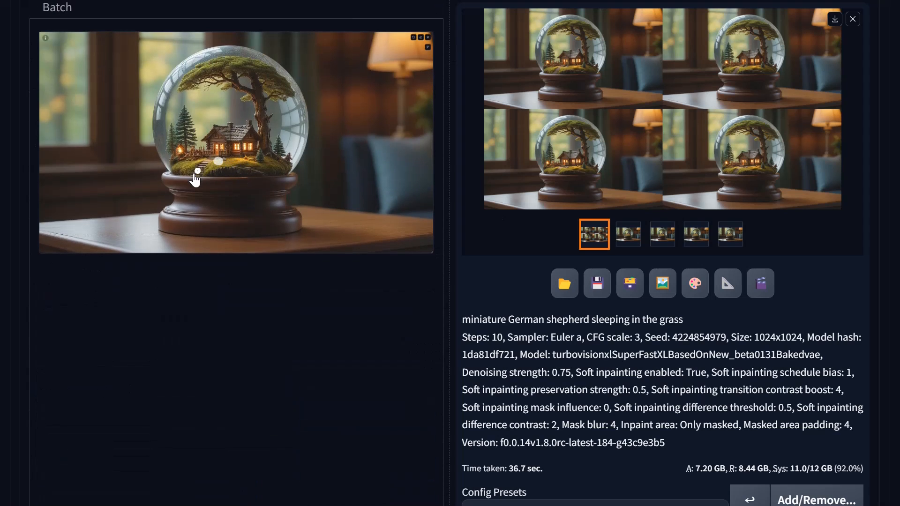
pyautogui.scroll(8, 195, 179)
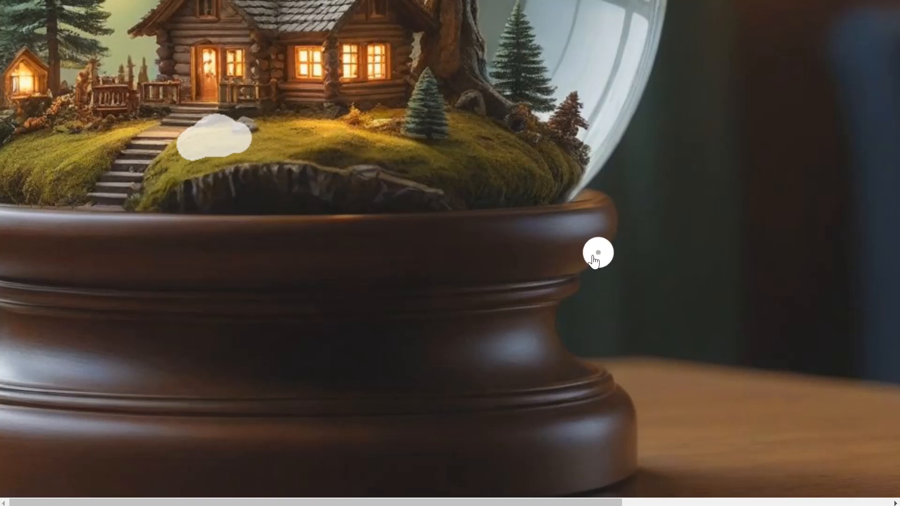
pyautogui.scroll(-5, 239, 190)
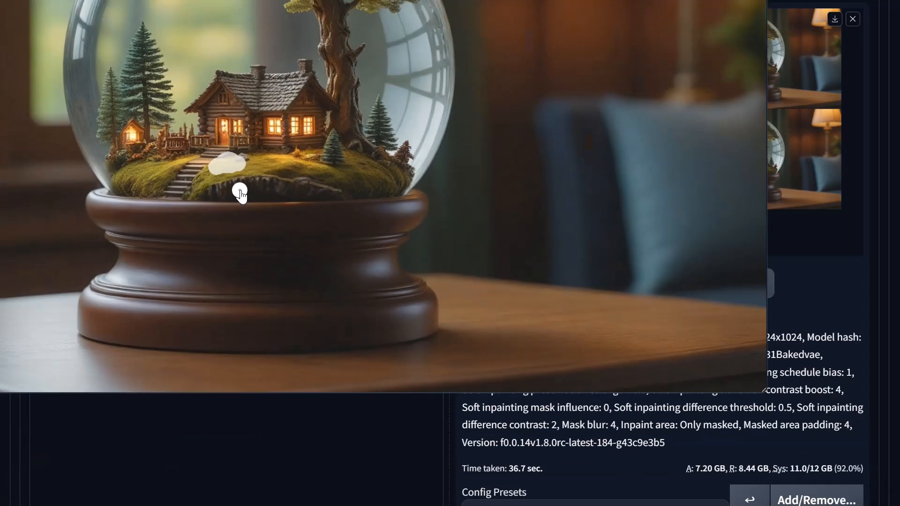
pyautogui.scroll(-9, 240, 190)
pyautogui.scroll(6, 240, 190)
pyautogui.scroll(-4, 240, 189)
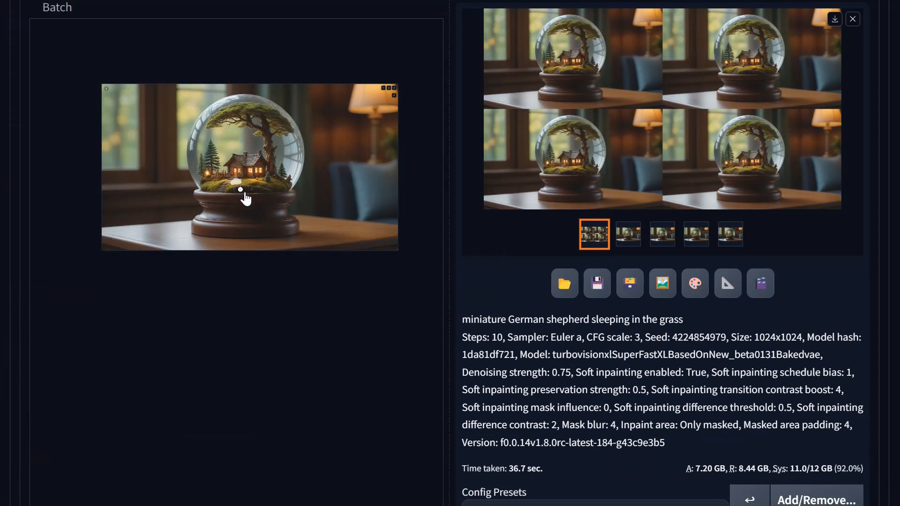
# Recheck the inpaint settings, generate another batch with the figurine prompt, and follow its preview
pyautogui.scroll(-10, 244, 197)
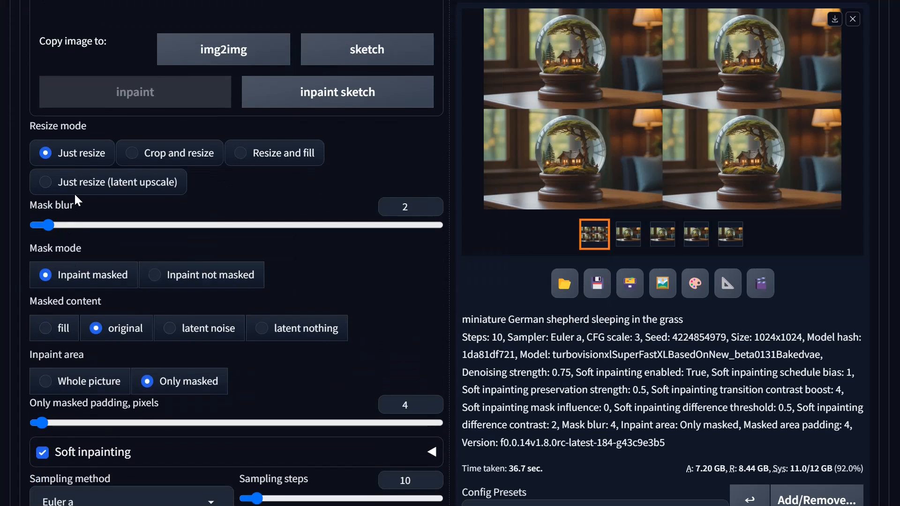
pyautogui.scroll(2, 242, 228)
pyautogui.scroll(-7, 155, 248)
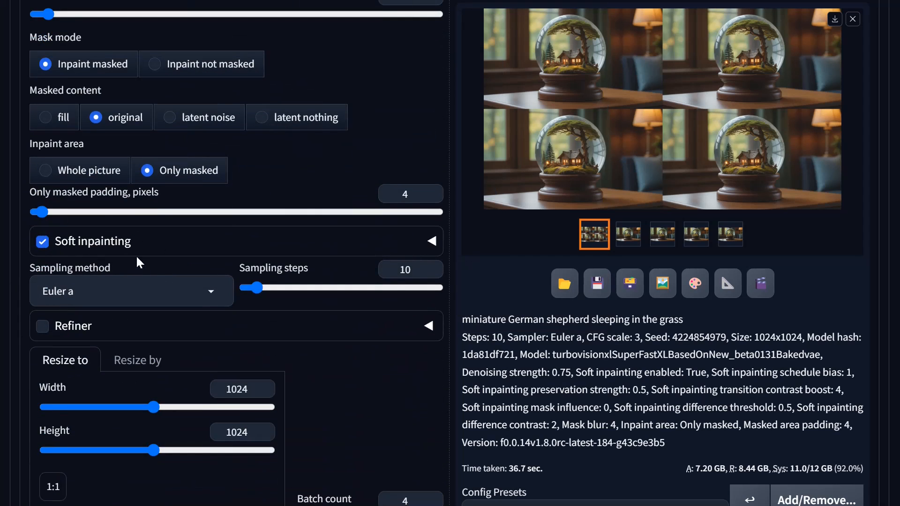
pyautogui.scroll(15, 190, 258)
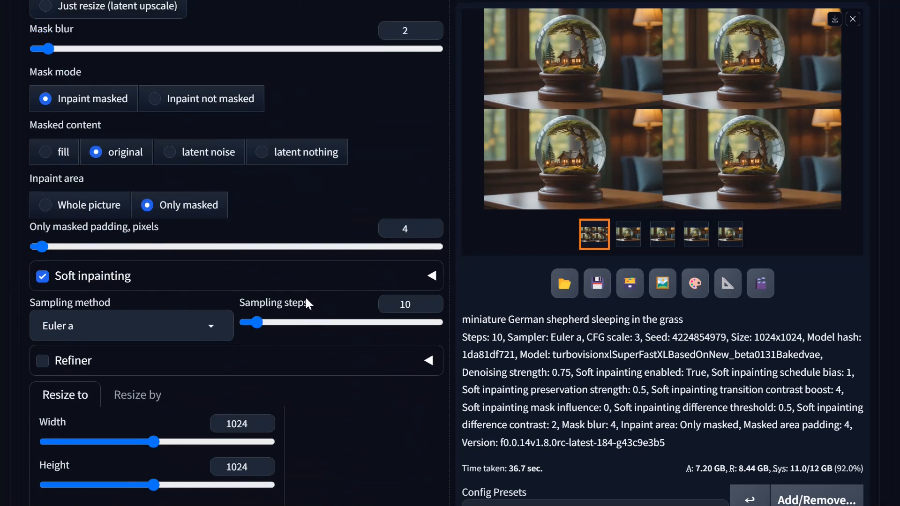
pyautogui.scroll(2, 783, 221)
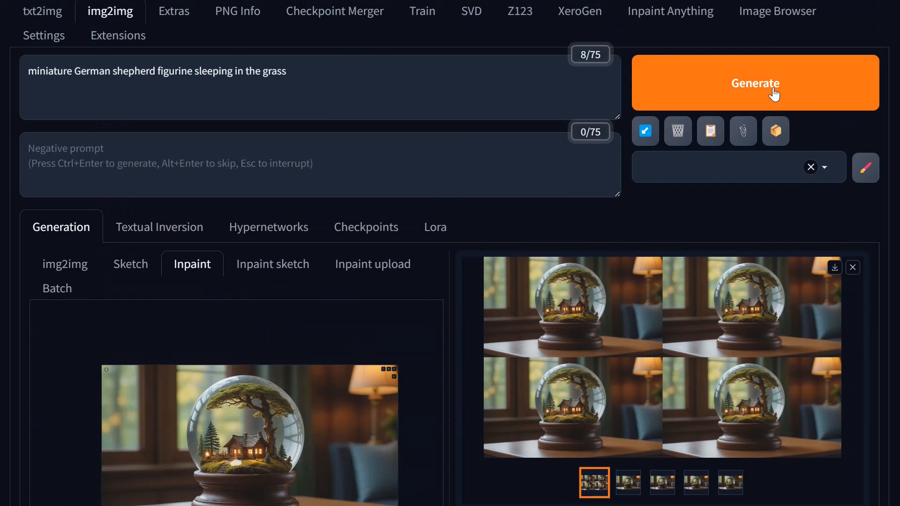
pyautogui.click(774, 94)
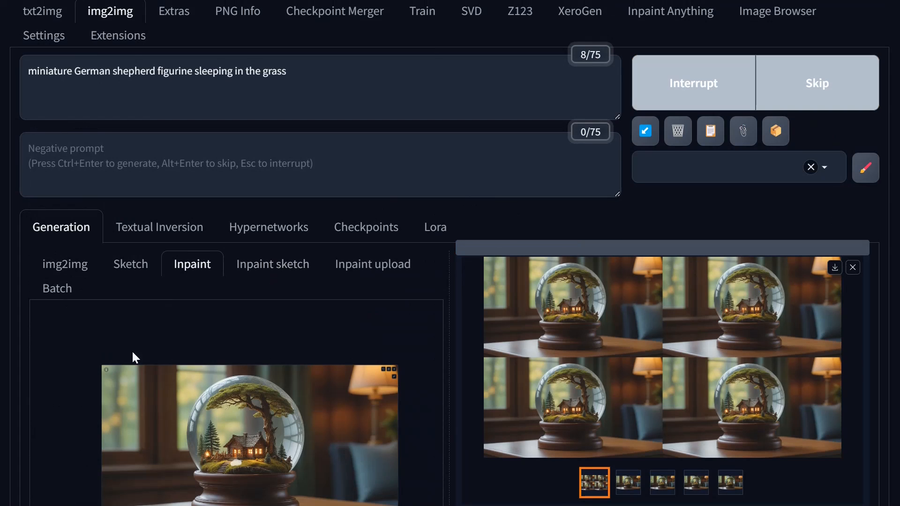
pyautogui.scroll(-10, 173, 378)
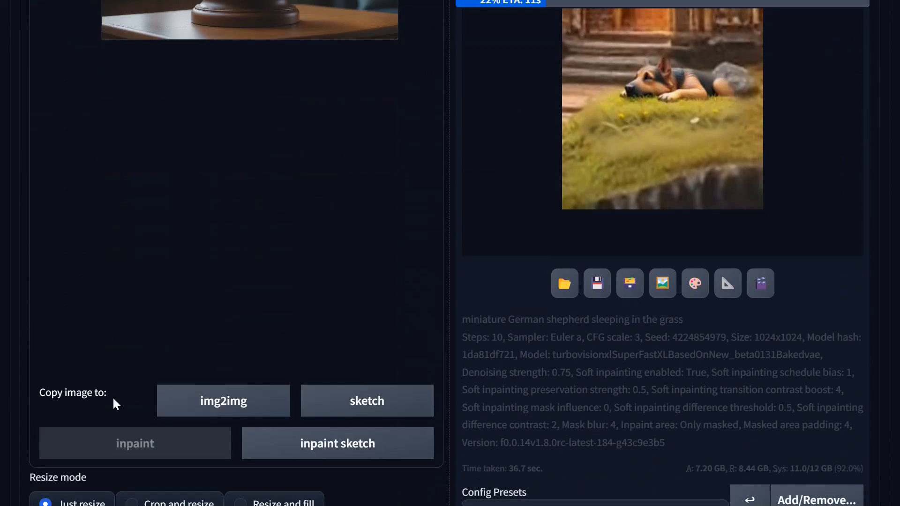
pyautogui.scroll(-3, 153, 385)
pyautogui.scroll(10, 543, 295)
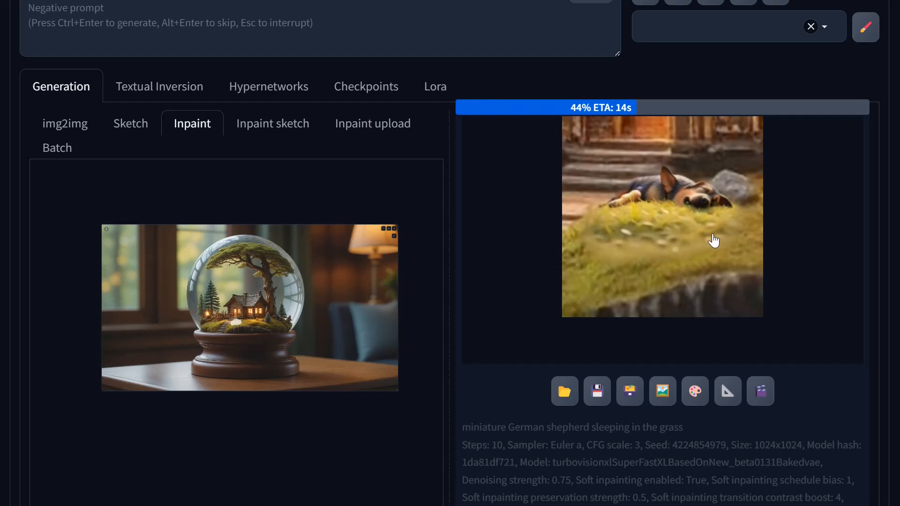
pyautogui.scroll(3, 712, 240)
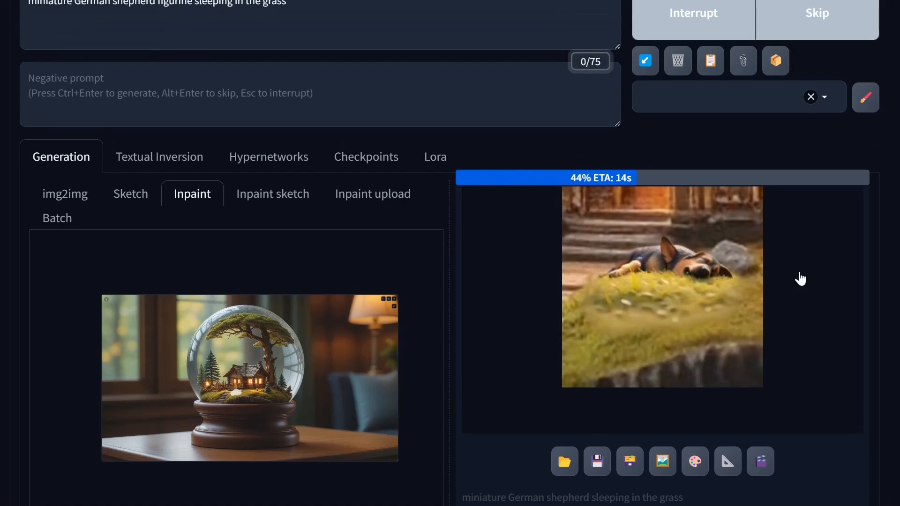
# Apply the "1-N: SDXL 1.0 Negative" style to the inpaint prompt
pyautogui.click(694, 100)
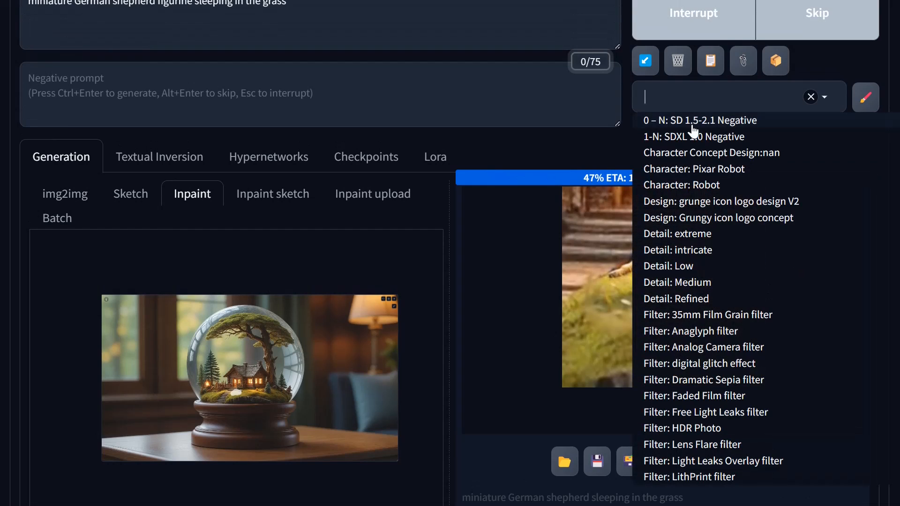
pyautogui.click(693, 137)
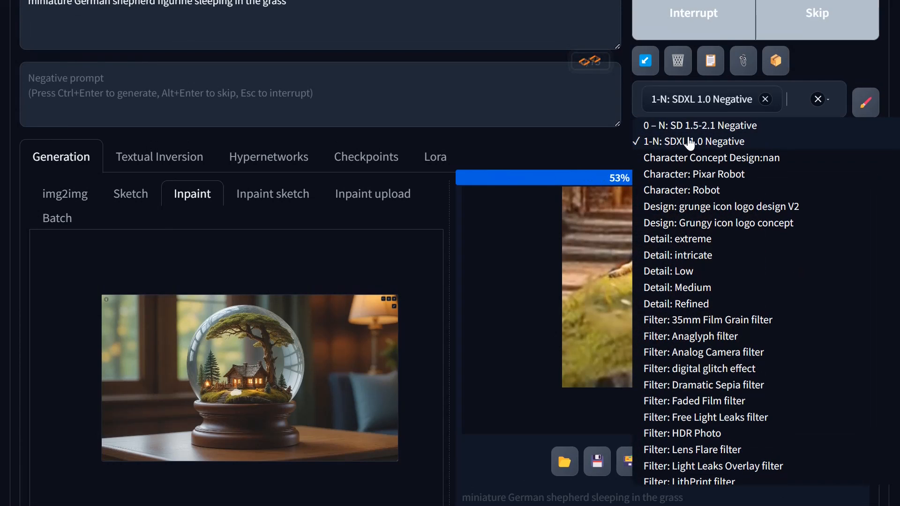
pyautogui.click(842, 61)
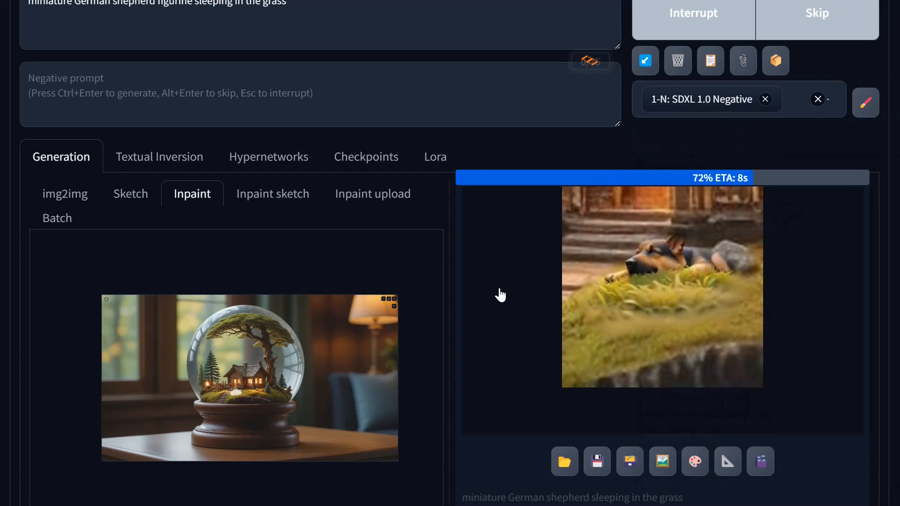
# Check the generation and extension settings, including Negative Prompt Weight, and return to the inpainted results
pyautogui.scroll(-5, 120, 370)
pyautogui.scroll(-10, 116, 358)
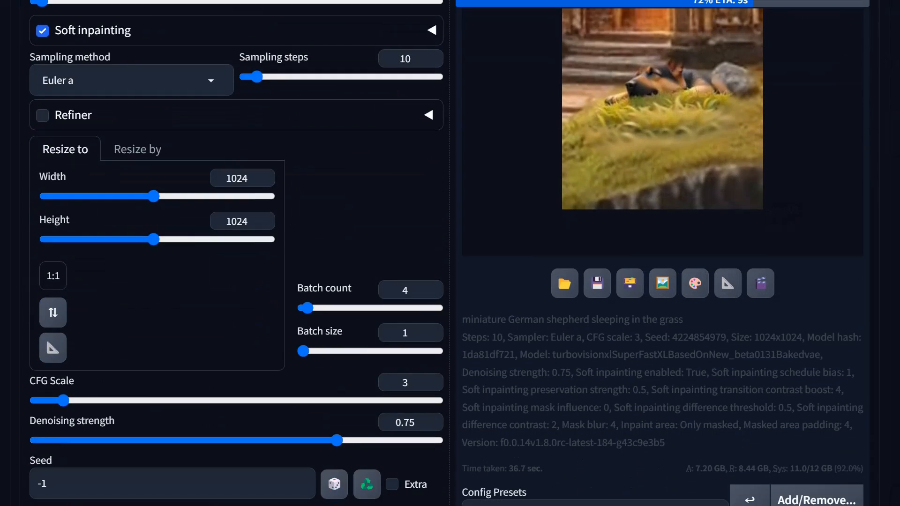
pyautogui.scroll(-9, 141, 386)
pyautogui.scroll(-4, 139, 387)
pyautogui.scroll(5, 136, 386)
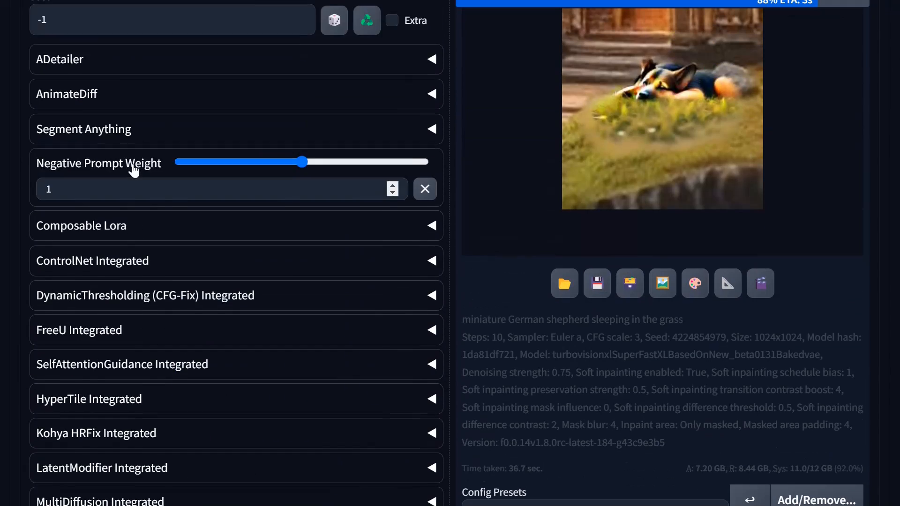
pyautogui.click(223, 209)
pyautogui.scroll(20, 562, 295)
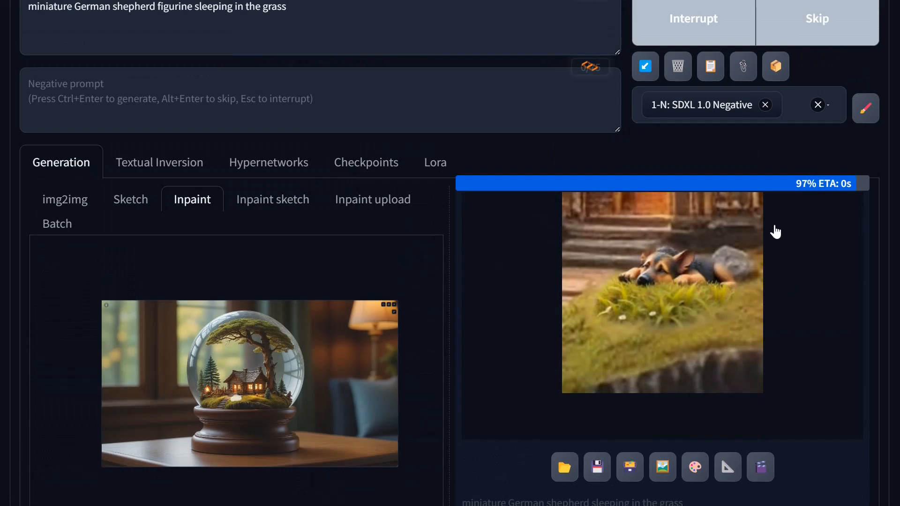
pyautogui.scroll(3, 730, 173)
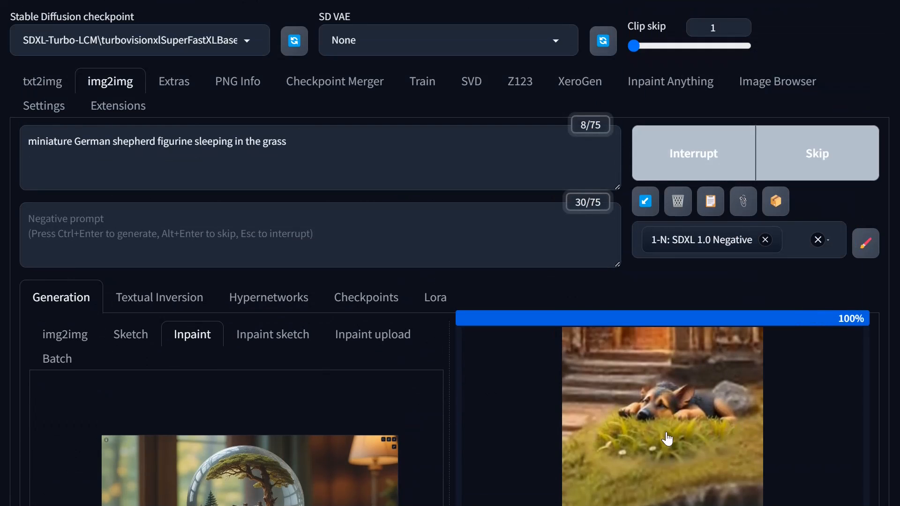
pyautogui.scroll(-2, 758, 403)
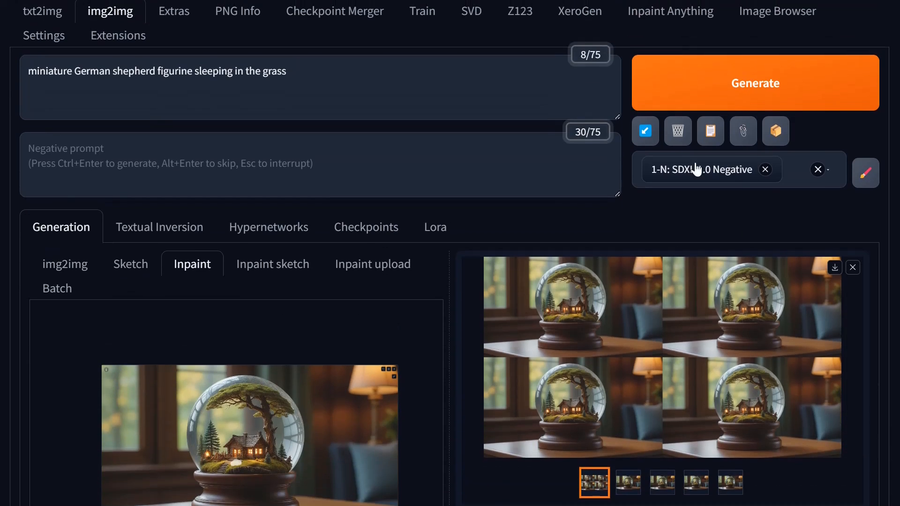
# Inspect the first inpainted result at full size around the cabin steps, and generate another batch with the same prompt
pyautogui.click(629, 482)
pyautogui.click(685, 379)
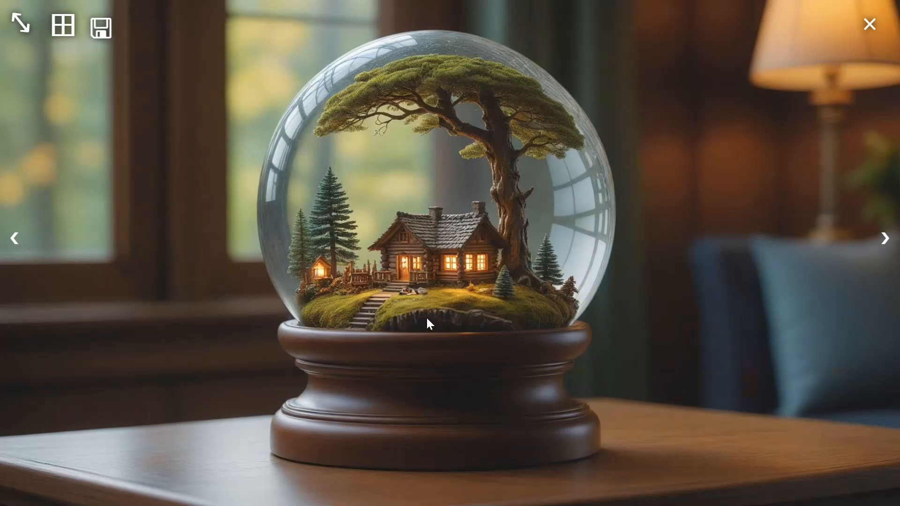
pyautogui.click(19, 24)
pyautogui.scroll(-4, 642, 393)
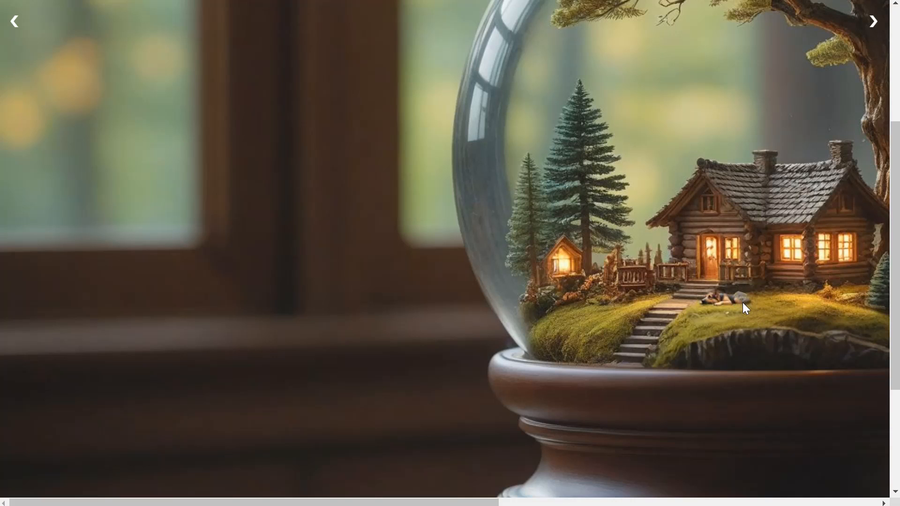
pyautogui.click(704, 241)
pyautogui.click(811, 101)
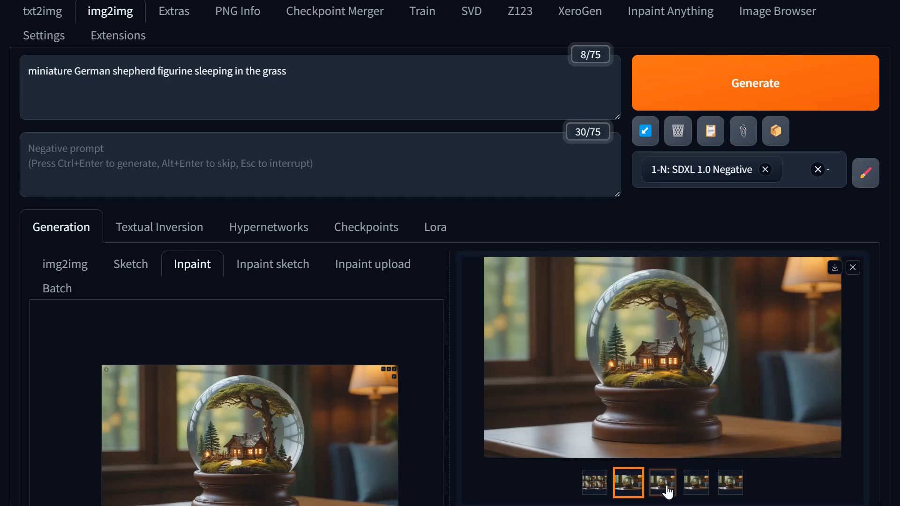
# Examine the figurine in the new batch's results at full size, then return to the inpaint page
pyautogui.click(655, 379)
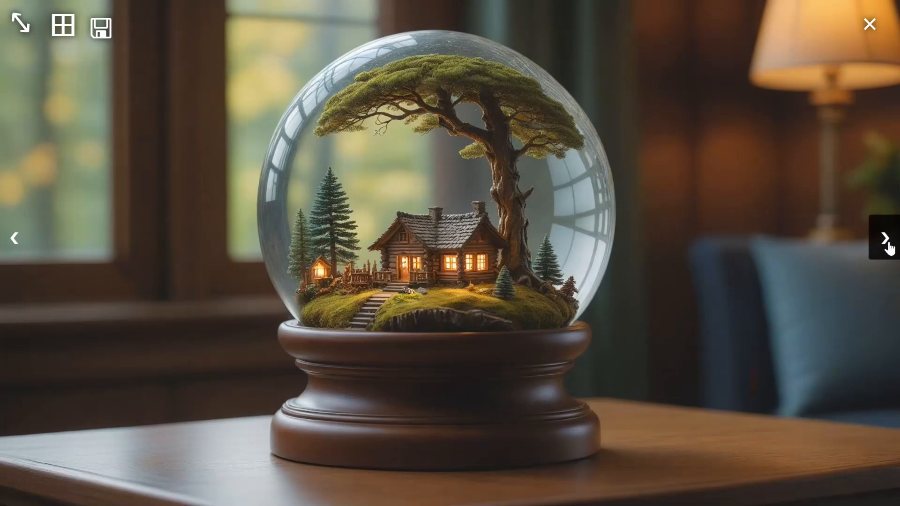
pyautogui.click(19, 22)
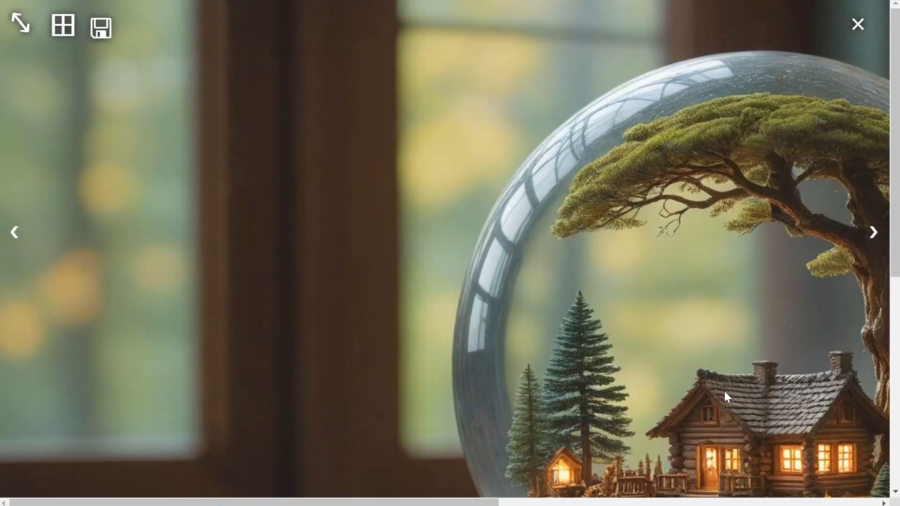
pyautogui.scroll(-5, 725, 392)
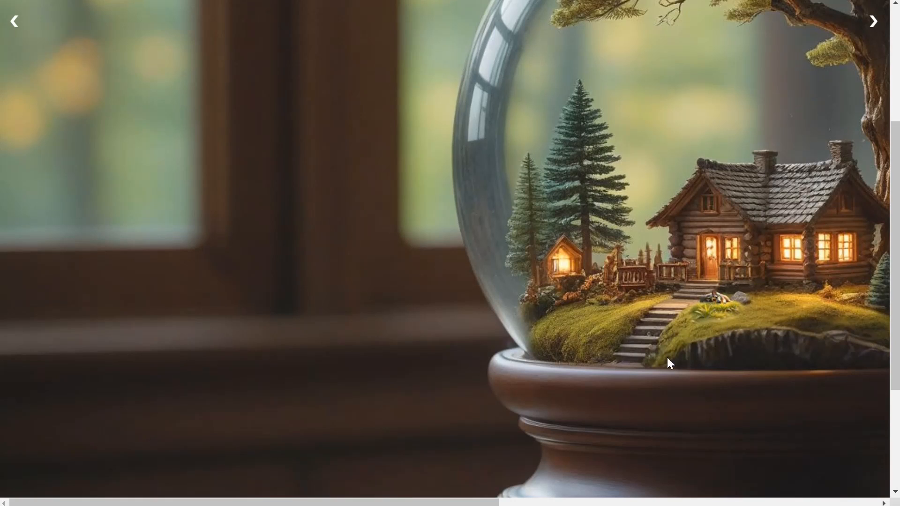
pyautogui.click(547, 260)
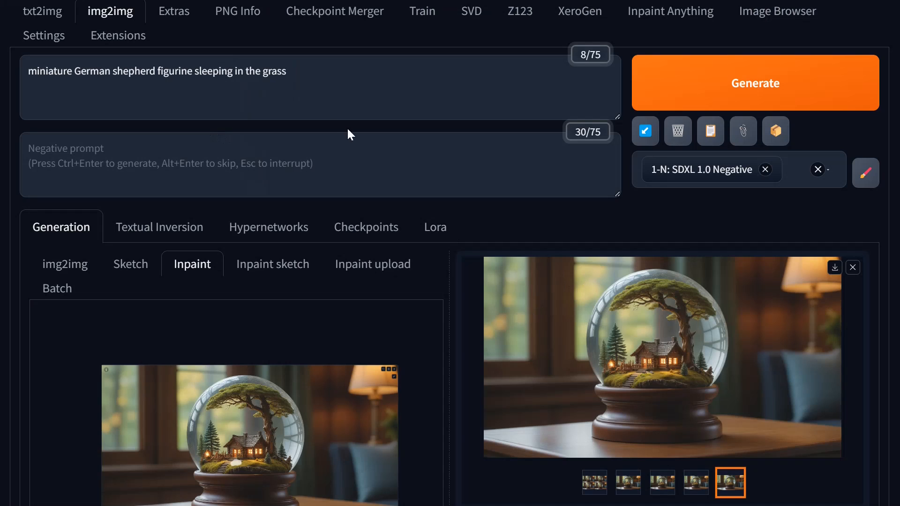
# Change the inpaint prompt to "miniature German shepherd puppy figurine sitting in the grass" and generate a batch
pyautogui.doubleClick(213, 71)
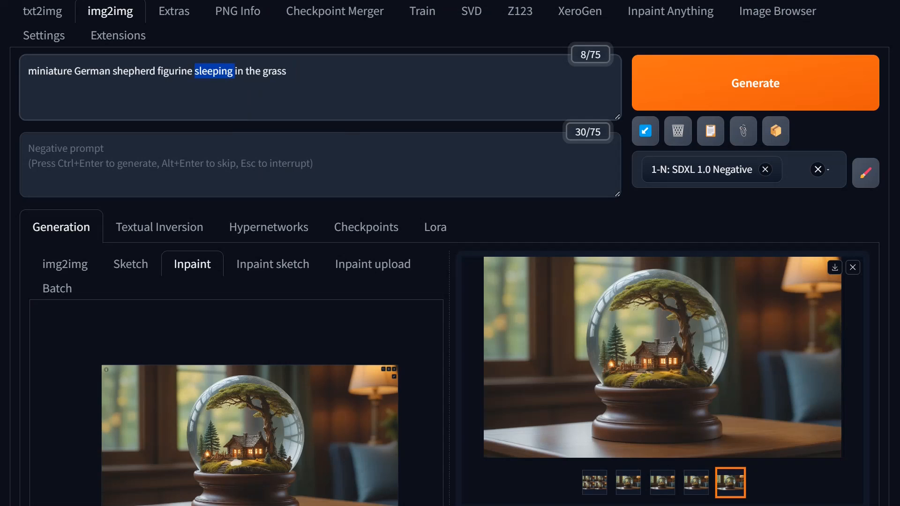
pyautogui.write('sitting')
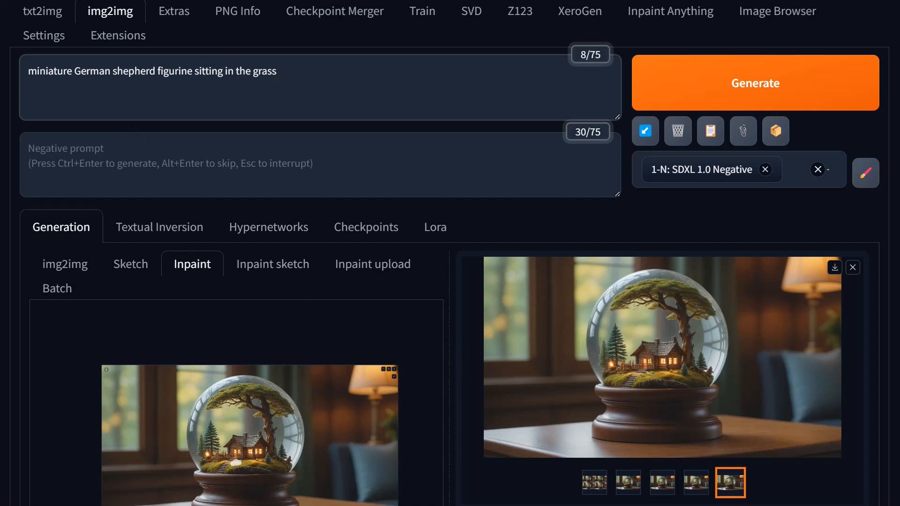
pyautogui.write('puppy')
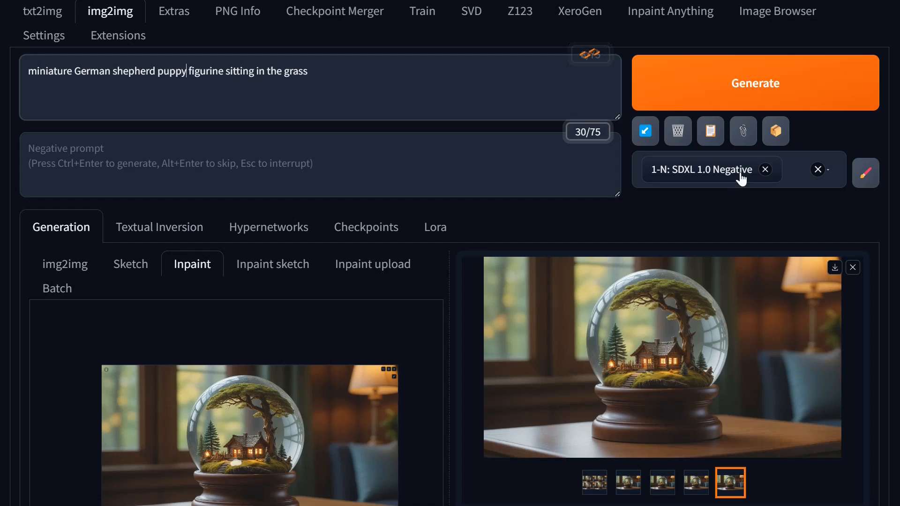
pyautogui.click(701, 92)
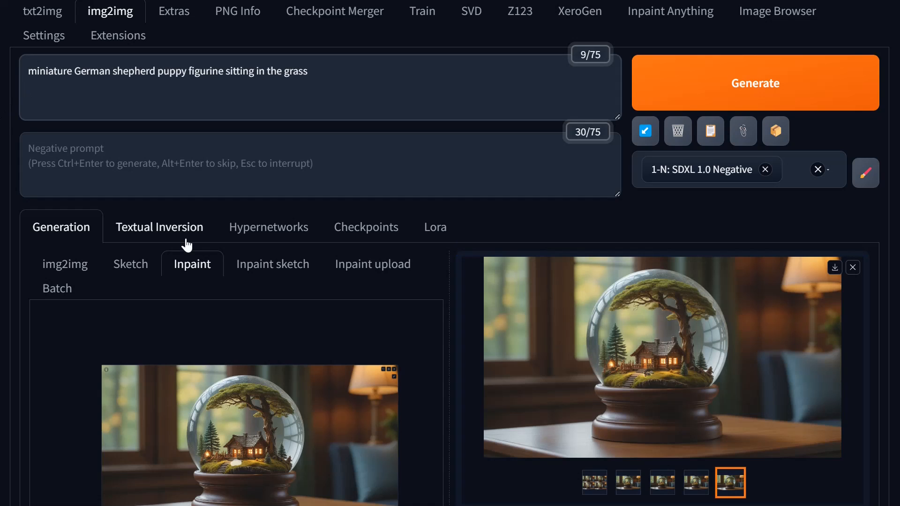
# Add "tiny" after "miniature" in the prompt, set the only masked padding to 8 pixels, and generate another batch
pyautogui.write('tiny')
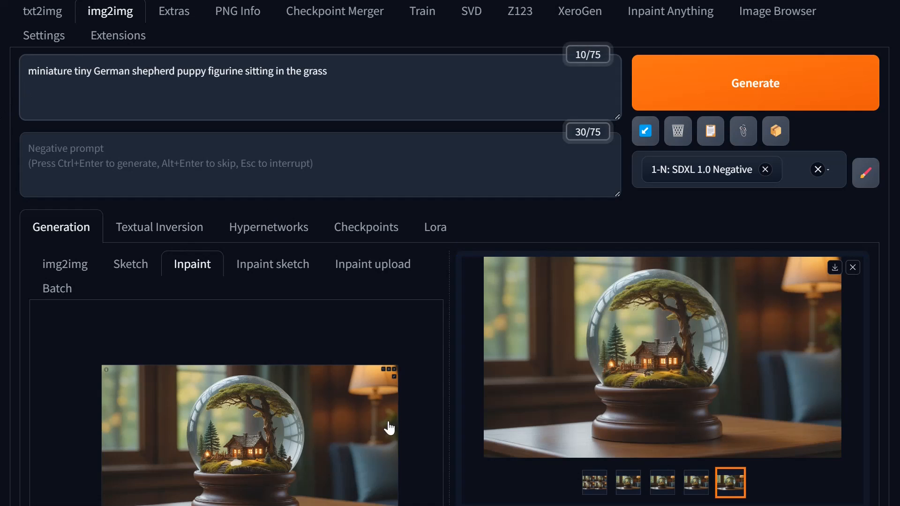
pyautogui.scroll(-15, 388, 422)
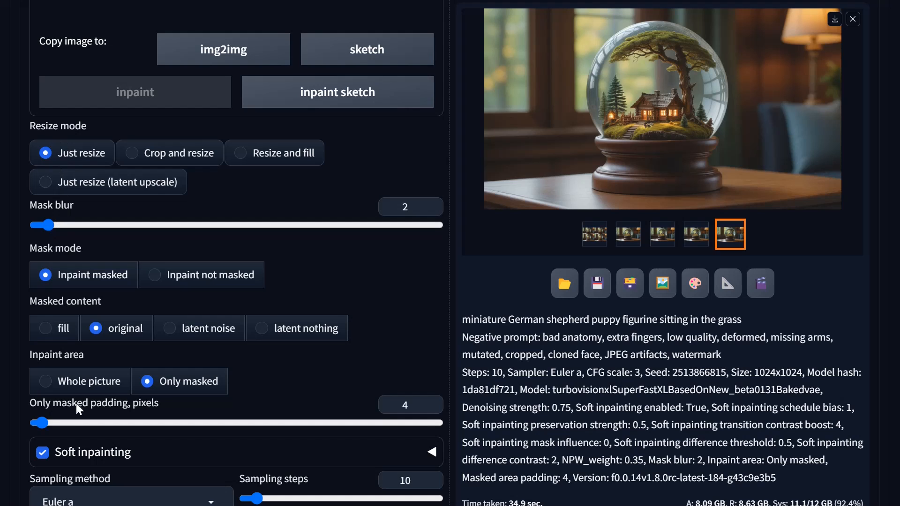
pyautogui.click(47, 423)
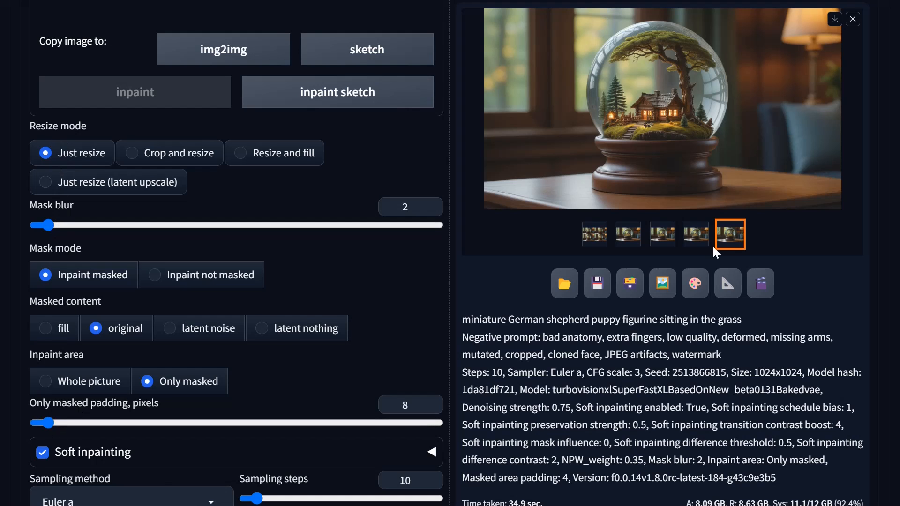
pyautogui.scroll(10, 764, 30)
pyautogui.click(689, 164)
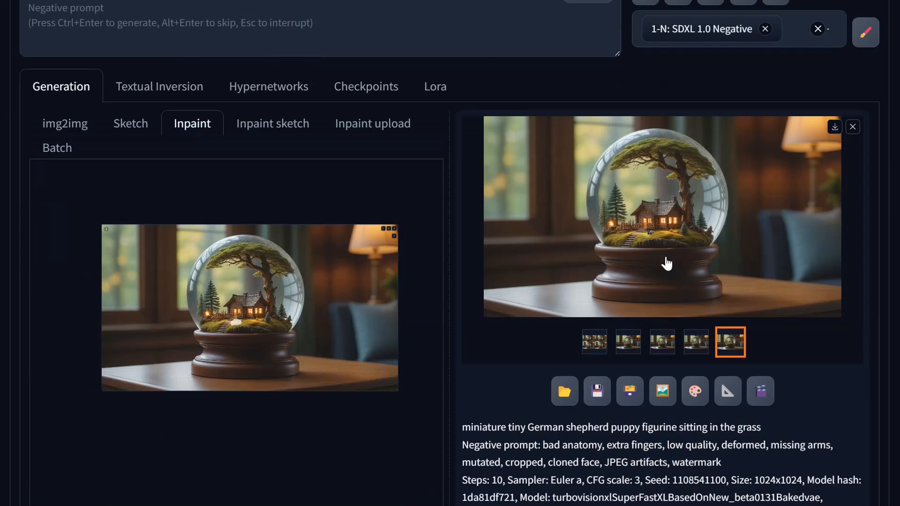
# Browse the tiny puppy results, enlarge the third one to examine the figurine beside the steps, and keep it selected
pyautogui.click(666, 264)
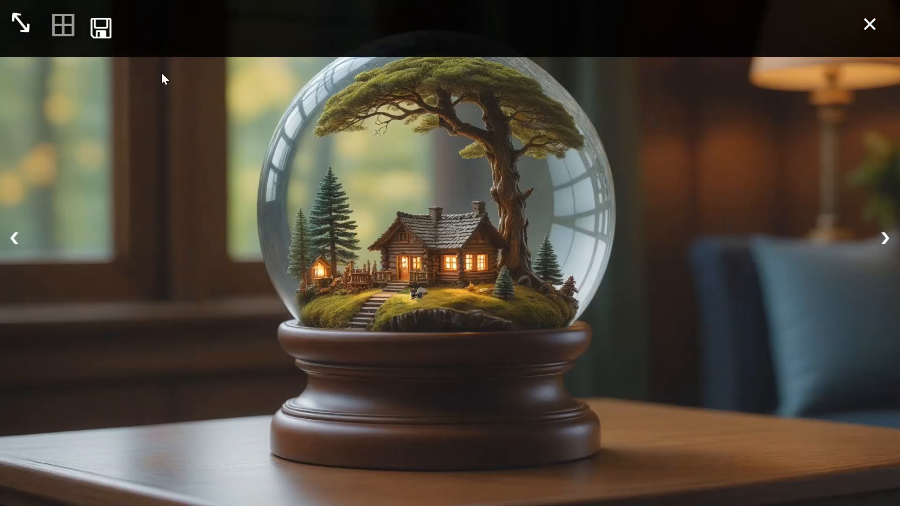
pyautogui.click(886, 242)
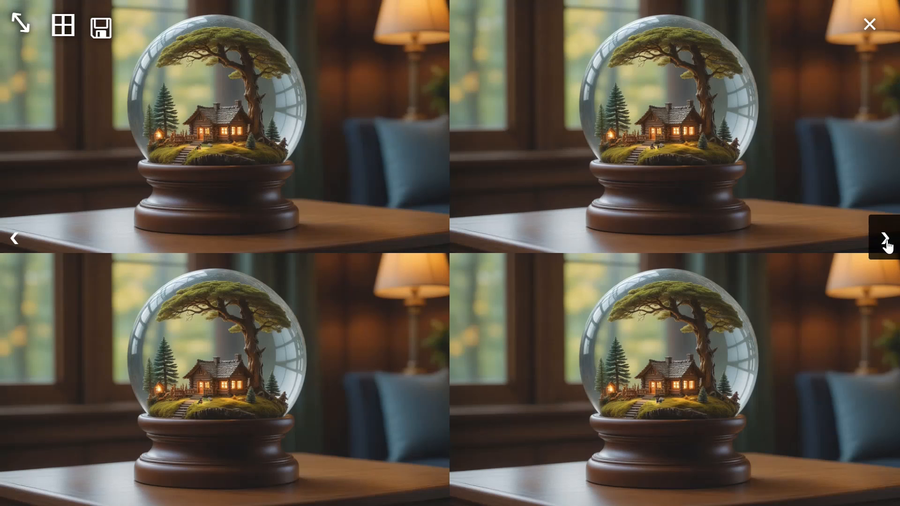
pyautogui.click(887, 242)
pyautogui.click(887, 242)
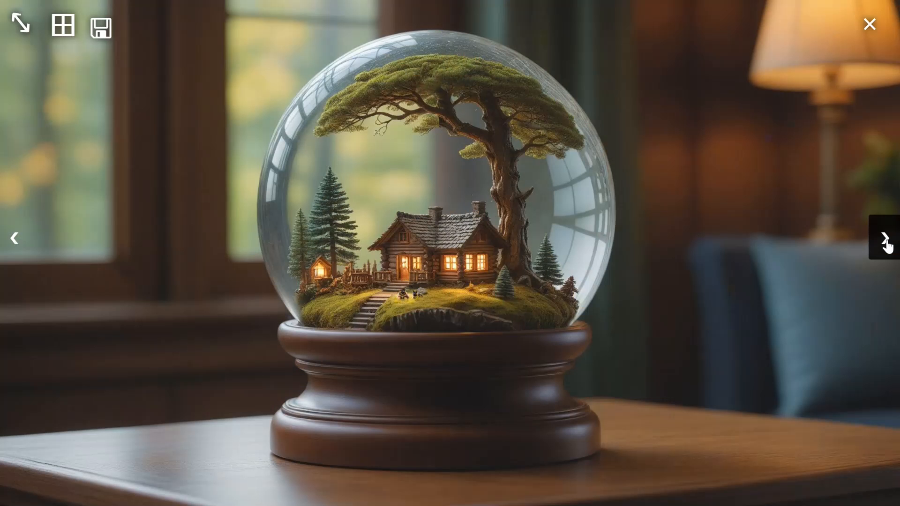
pyautogui.click(886, 242)
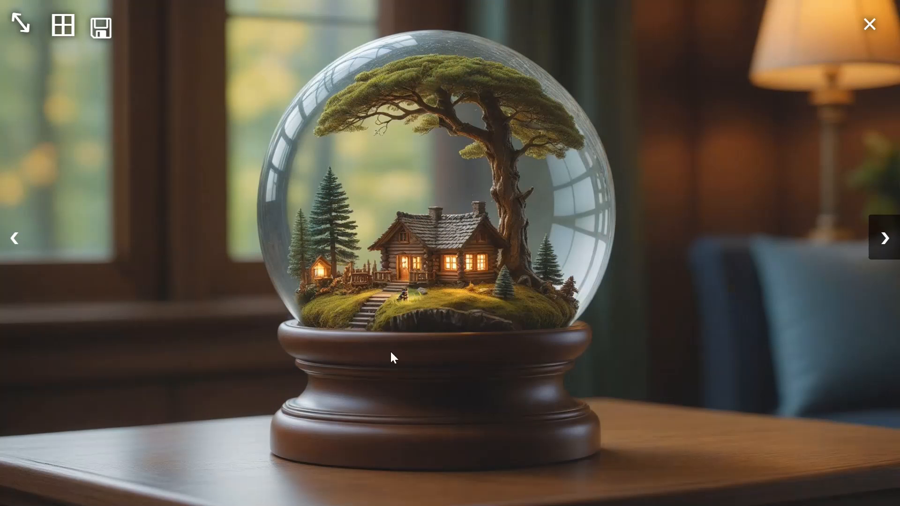
pyautogui.click(40, 28)
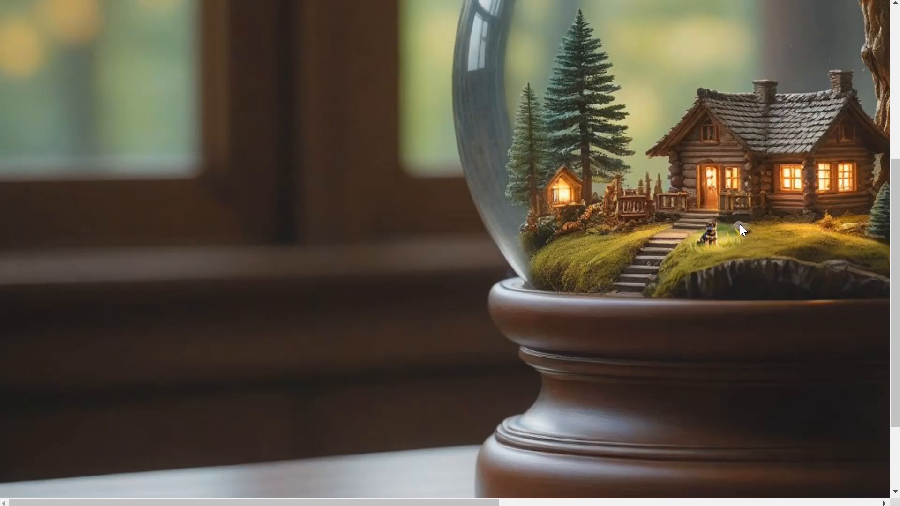
pyautogui.click(772, 234)
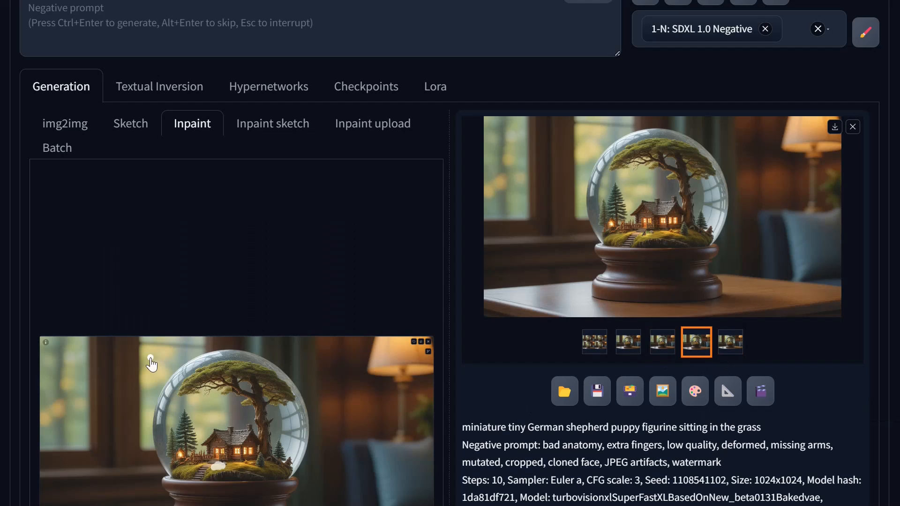
# Load the selected sitting puppy result into the inpaint canvas and mask the cabin's front door down to the top of the steps
pyautogui.scroll(-3, 490, 288)
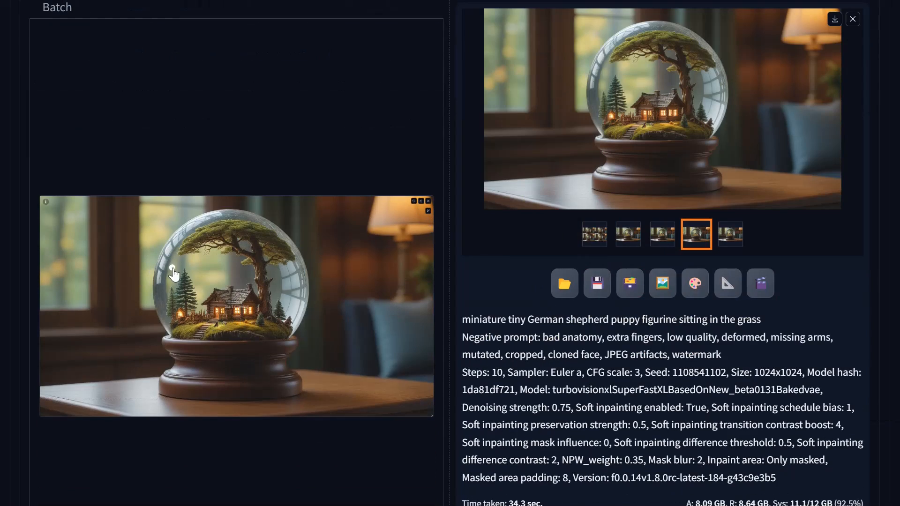
pyautogui.scroll(5, 219, 323)
pyautogui.scroll(1, 219, 323)
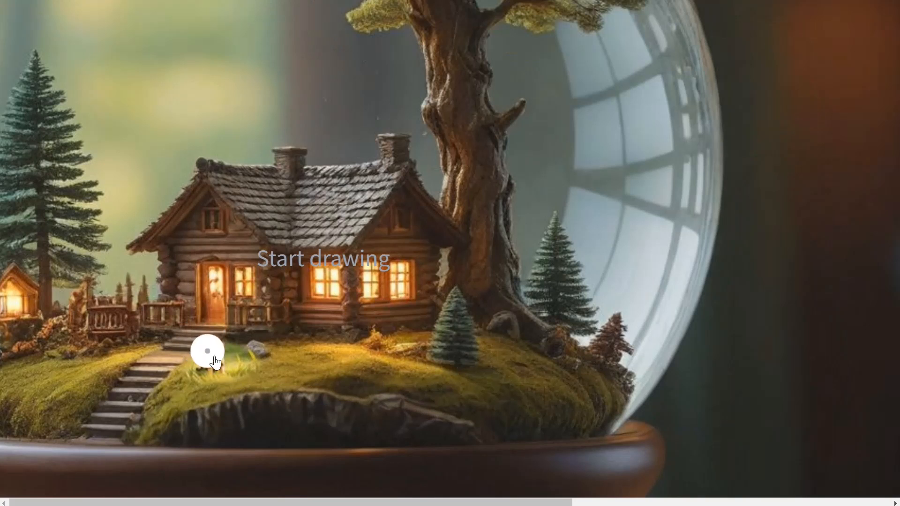
pyautogui.scroll(2, 208, 370)
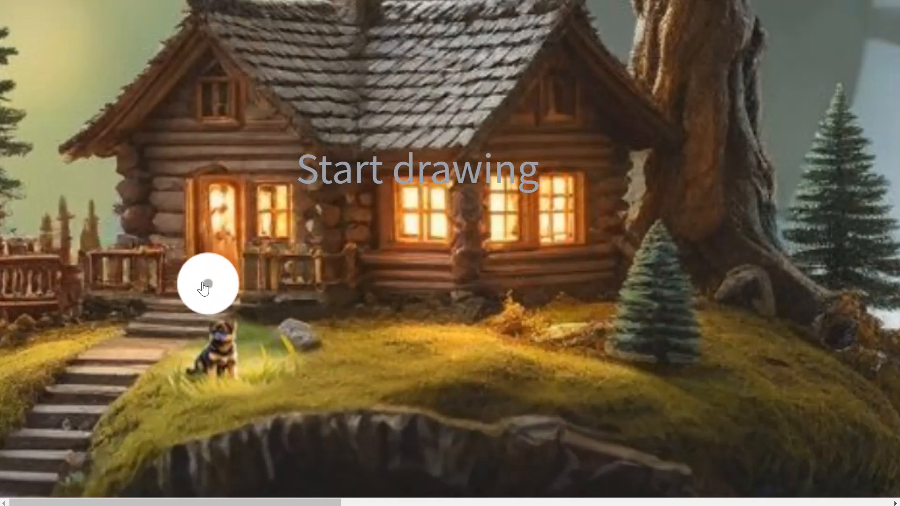
pyautogui.scroll(-2, 204, 287)
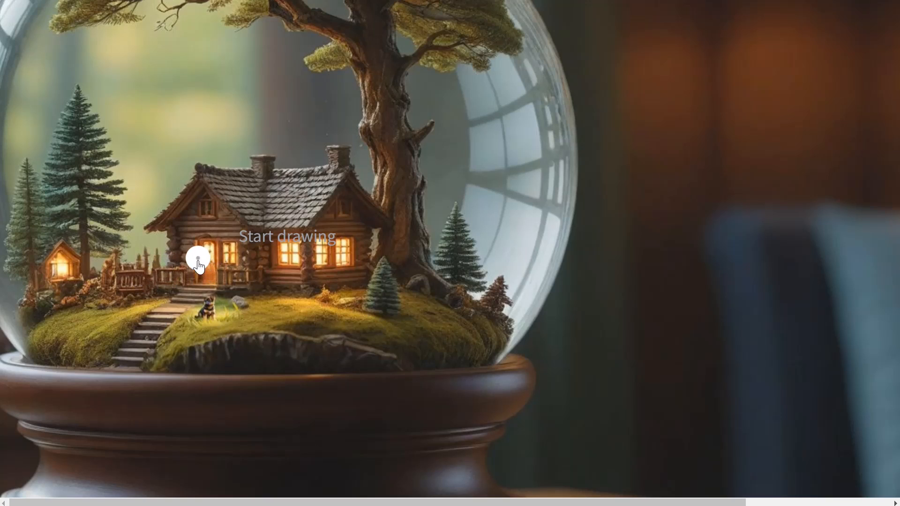
pyautogui.moveTo(203, 258); pyautogui.dragTo(203, 285)
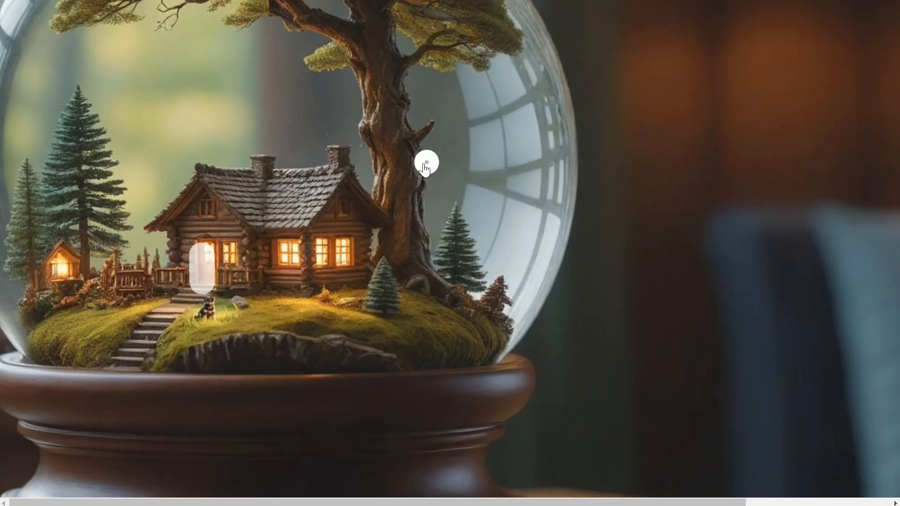
pyautogui.scroll(-6, 270, 225)
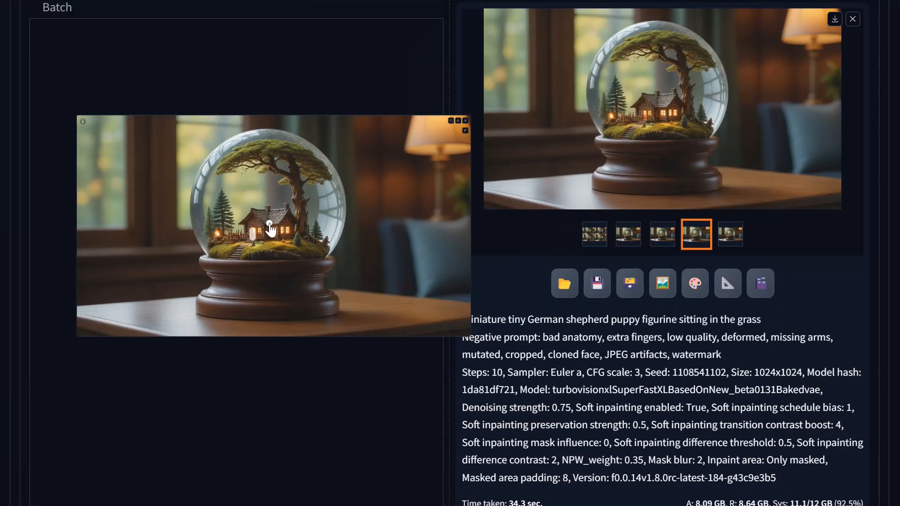
pyautogui.scroll(2, 269, 226)
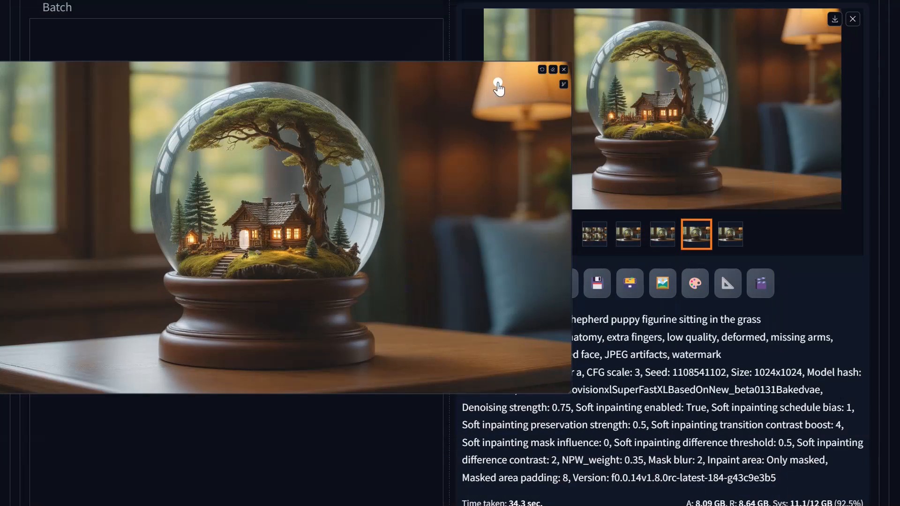
pyautogui.press('f')
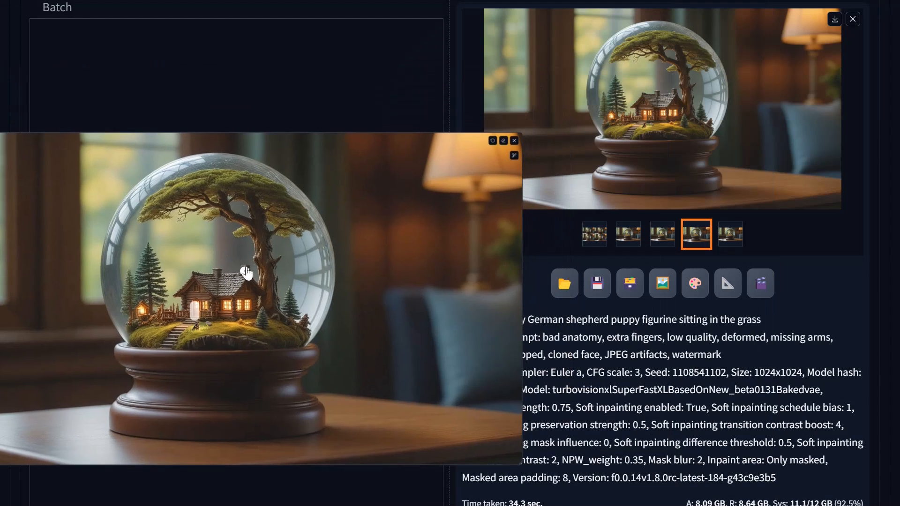
# Change the inpaint prompt to "miniature tiny man standing on front porch in front of door"
pyautogui.scroll(8, 277, 141)
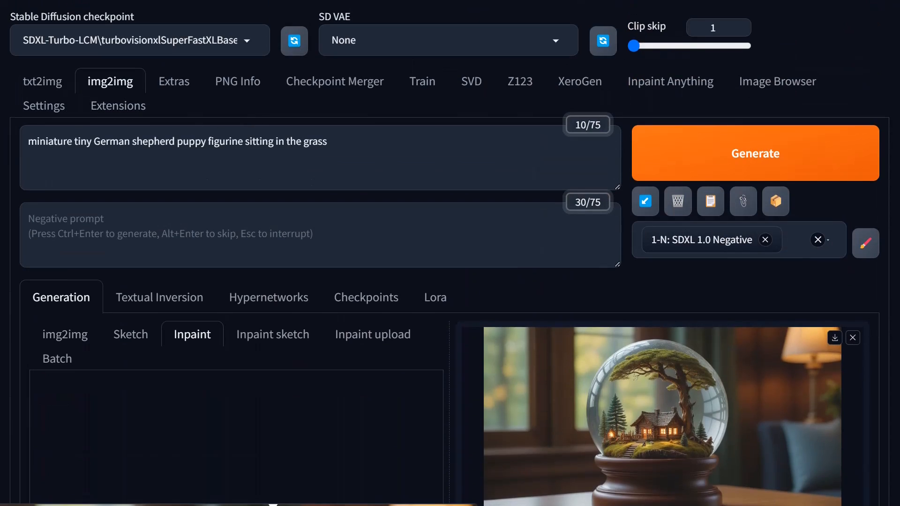
pyautogui.moveTo(328, 142); pyautogui.dragTo(94, 141)
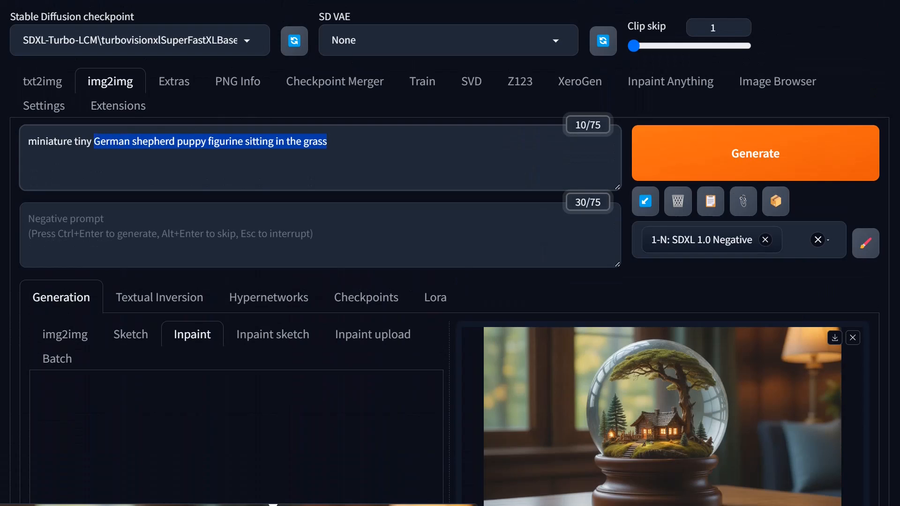
pyautogui.write('man')
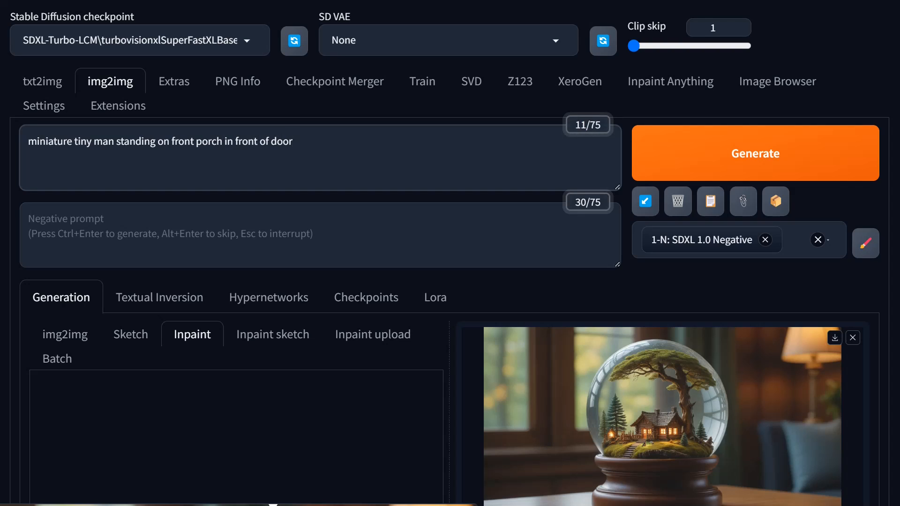
# Set the resize dimensions to 1024 width and 1024 height for the inpaint
pyautogui.scroll(-1, 450, 253)
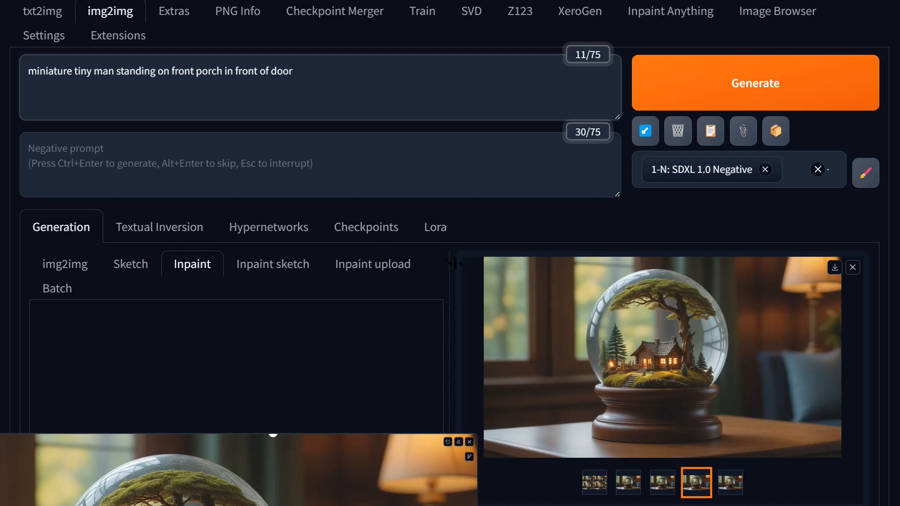
pyautogui.scroll(-10, 454, 265)
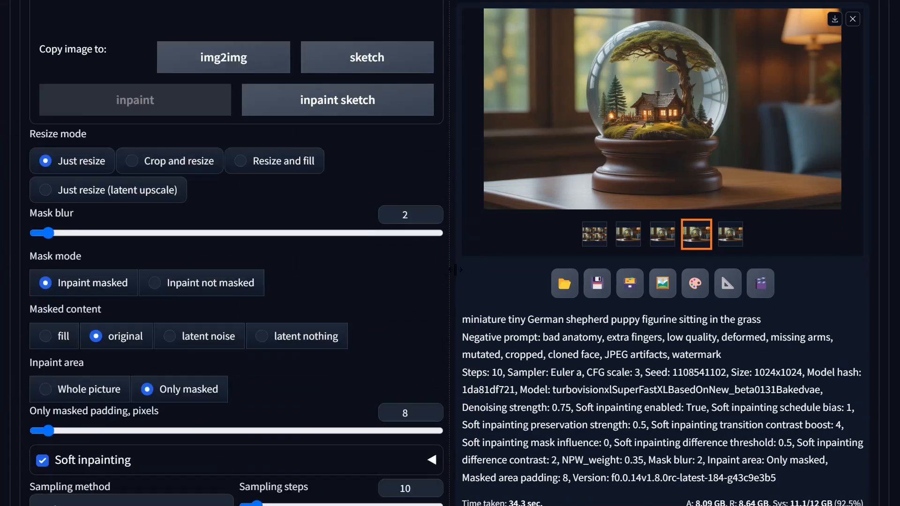
pyautogui.scroll(-5, 415, 415)
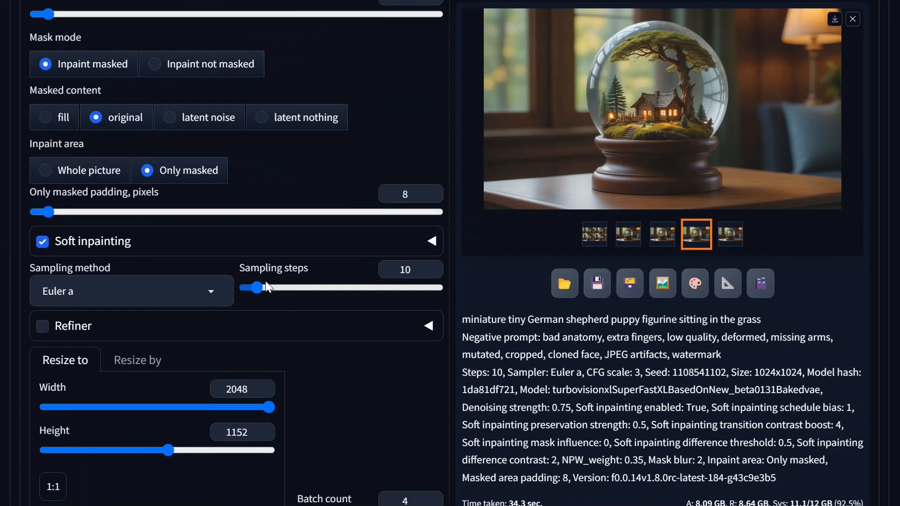
pyautogui.scroll(3, 393, 229)
pyautogui.scroll(-10, 394, 230)
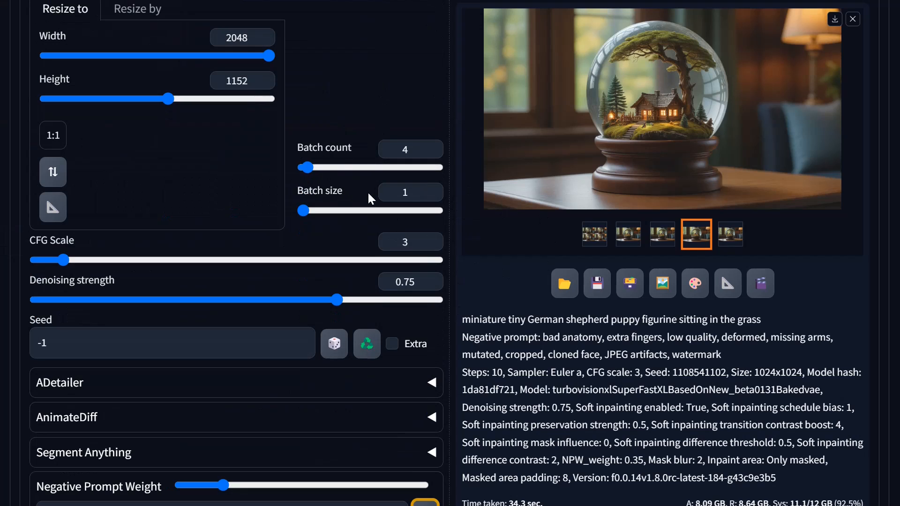
pyautogui.scroll(4, 265, 71)
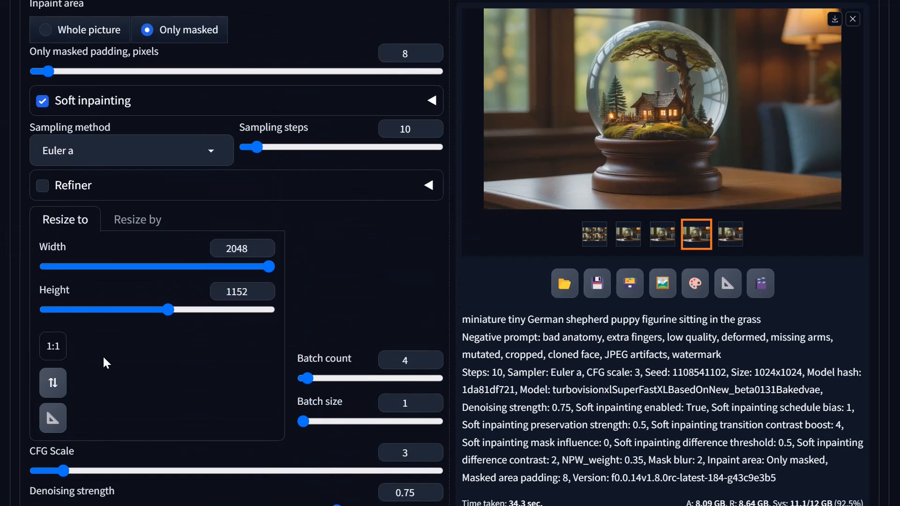
pyautogui.click(53, 346)
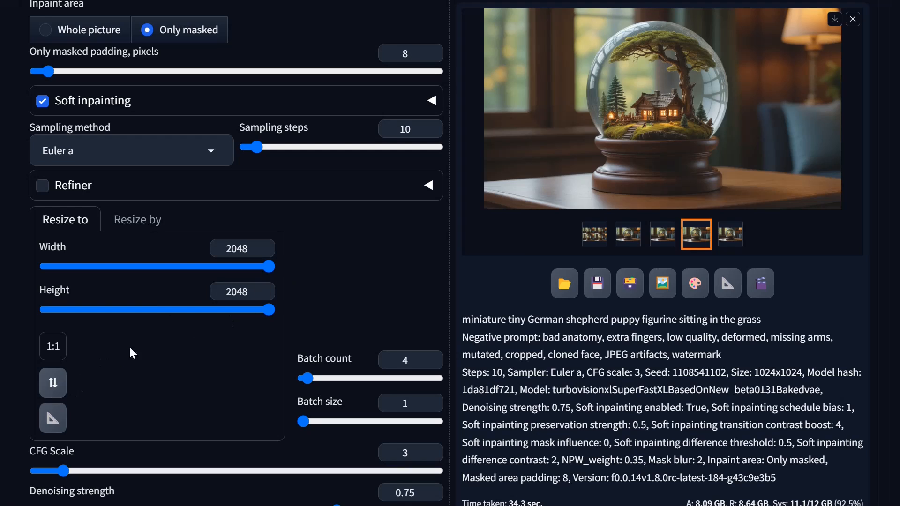
pyautogui.moveTo(268, 267); pyautogui.dragTo(158, 276)
pyautogui.click(153, 309)
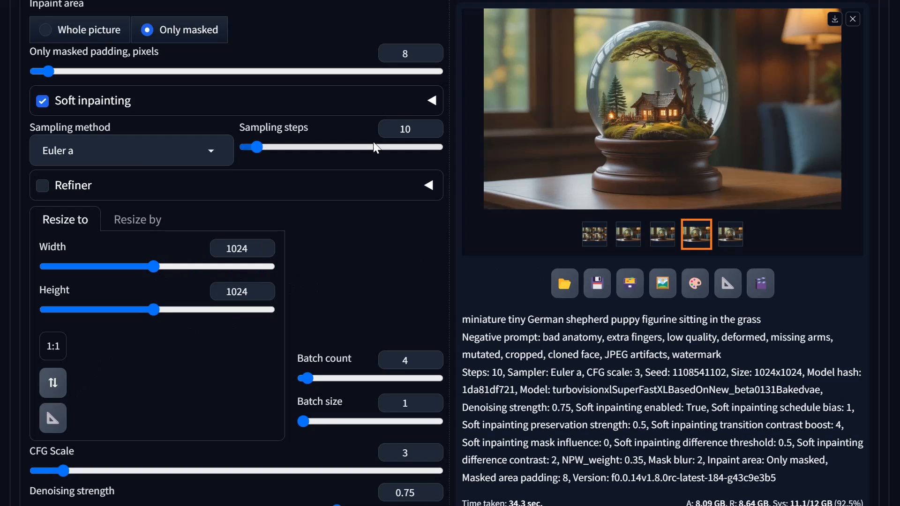
# Generate a batch from the miniature tiny man prompt, check the live preview, and interrupt the run
pyautogui.scroll(3, 280, 214)
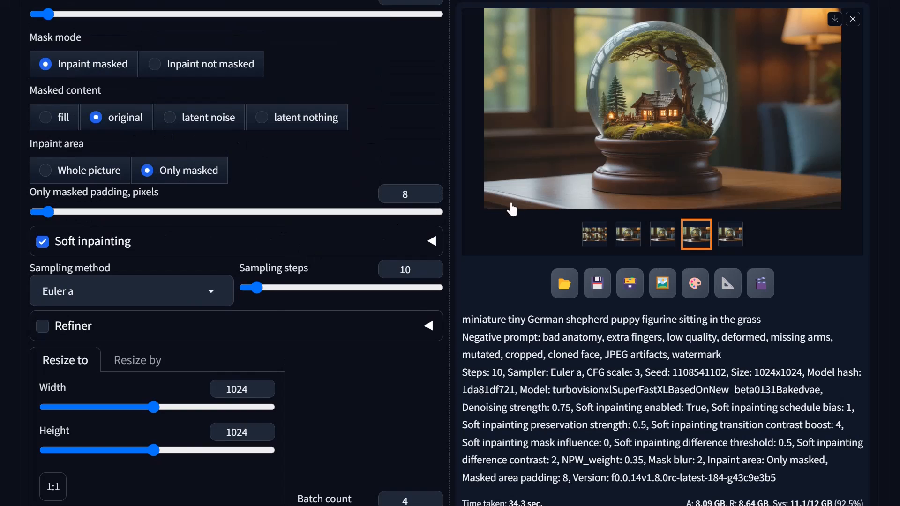
pyautogui.scroll(9, 814, 131)
pyautogui.scroll(10, 814, 131)
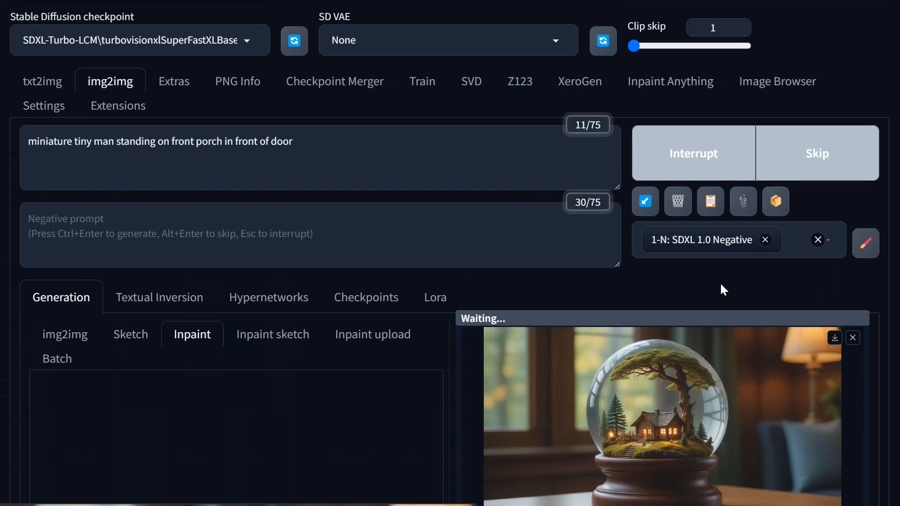
pyautogui.scroll(-5, 666, 312)
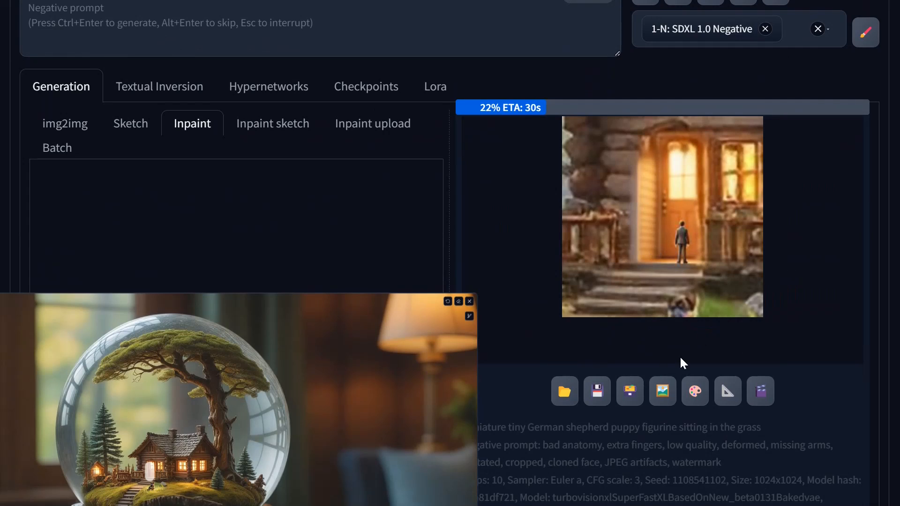
pyautogui.scroll(2, 139, 165)
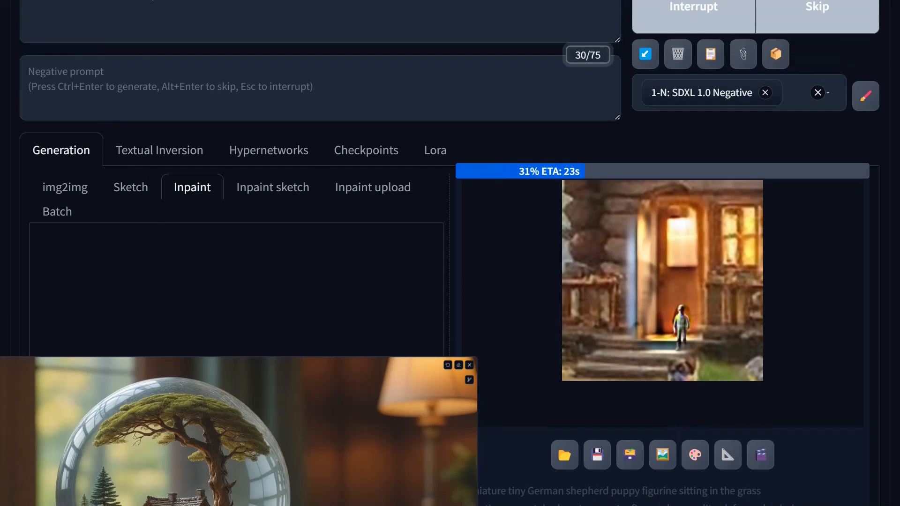
pyautogui.click(737, 9)
pyautogui.scroll(3, 451, 253)
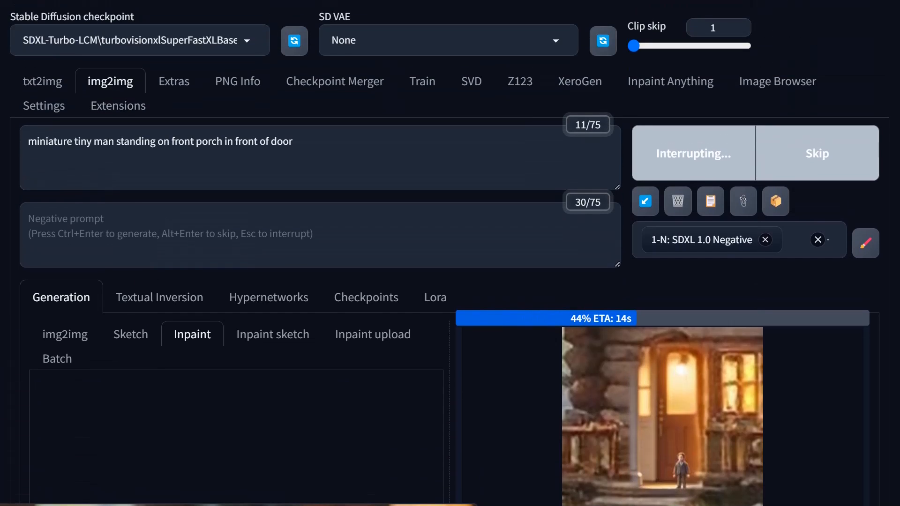
# Remove "miniature tiny" from the start of the prompt and generate a batch of the man on the porch
pyautogui.moveTo(93, 141); pyautogui.dragTo(2, 150)
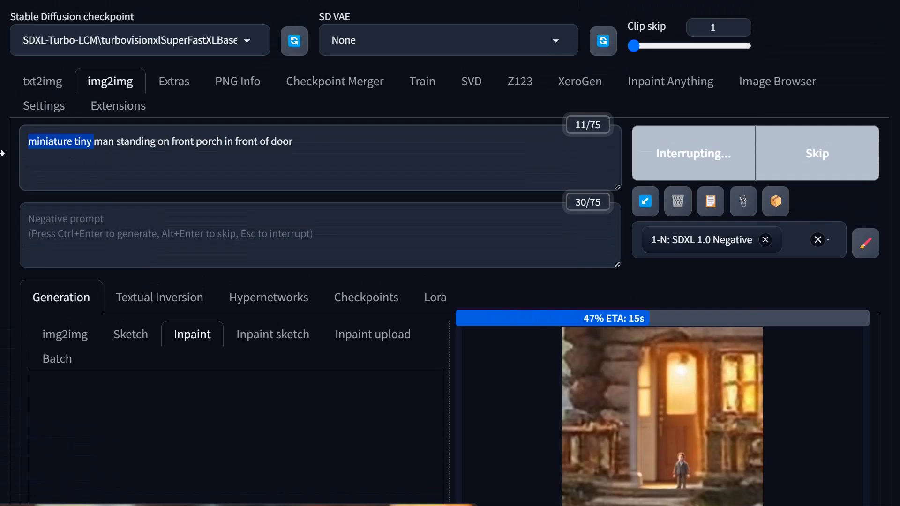
pyautogui.press('BackSpace')
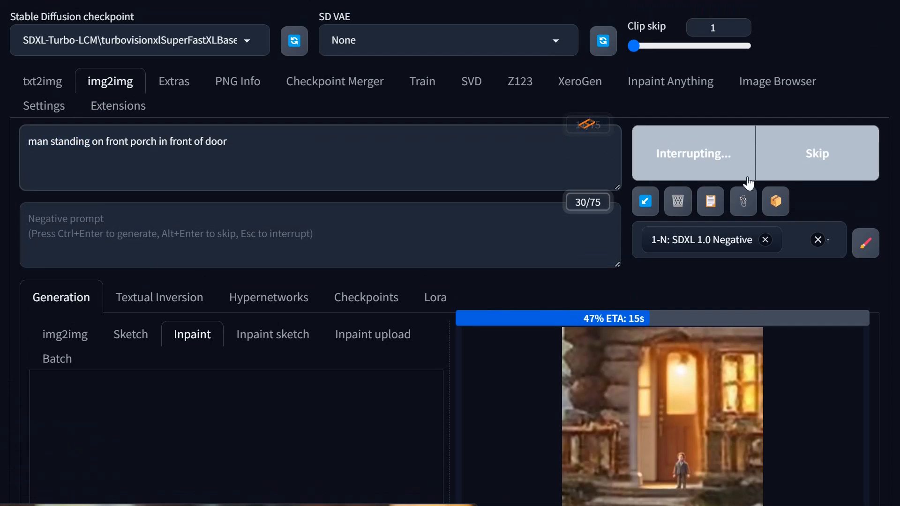
pyautogui.click(689, 167)
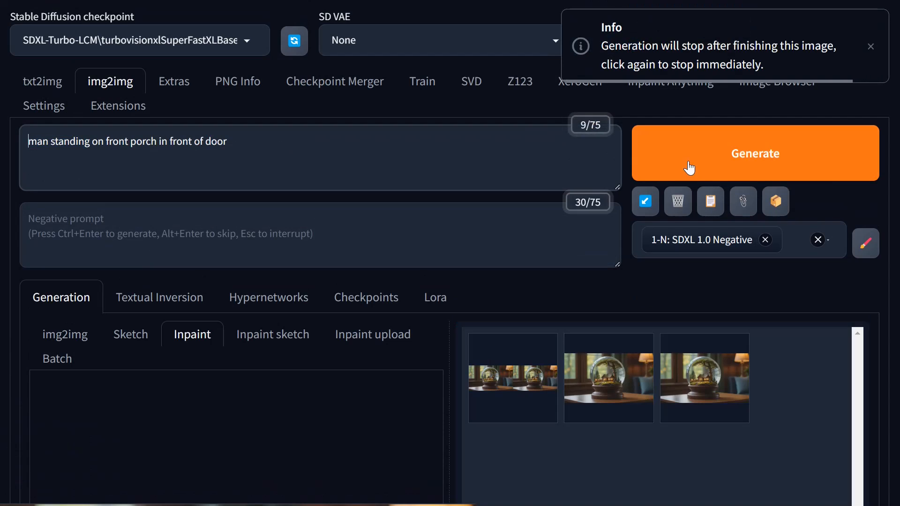
pyautogui.click(689, 168)
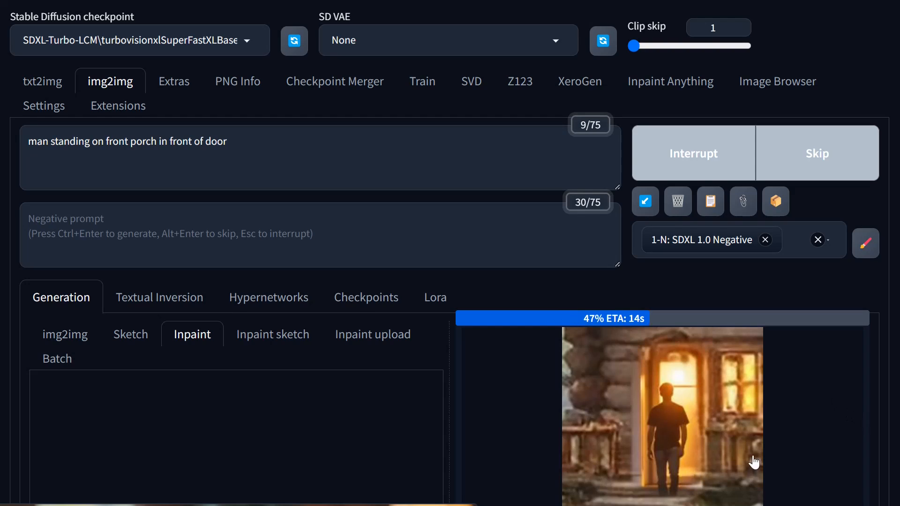
pyautogui.scroll(-3, 753, 461)
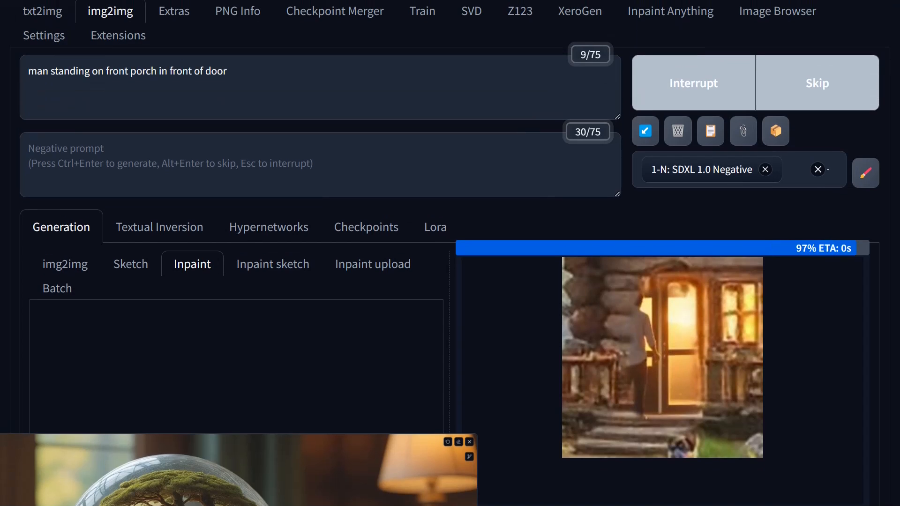
# Add "cabin" before "door" in the prompt and generate another batch
pyautogui.click(206, 71)
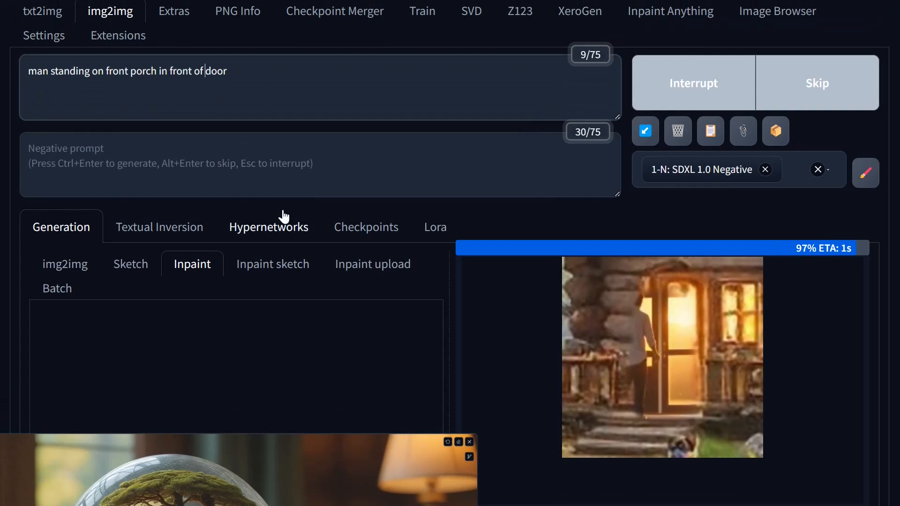
pyautogui.write('cabin')
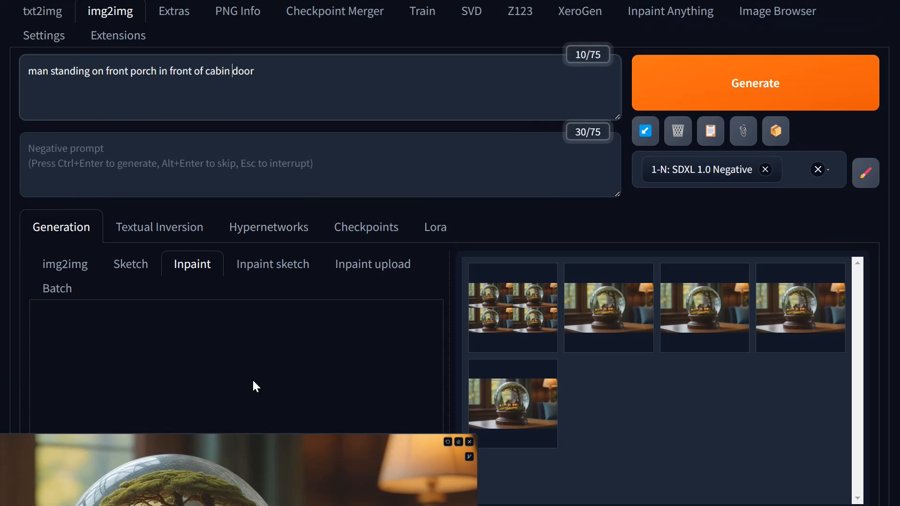
pyautogui.scroll(-5, 253, 380)
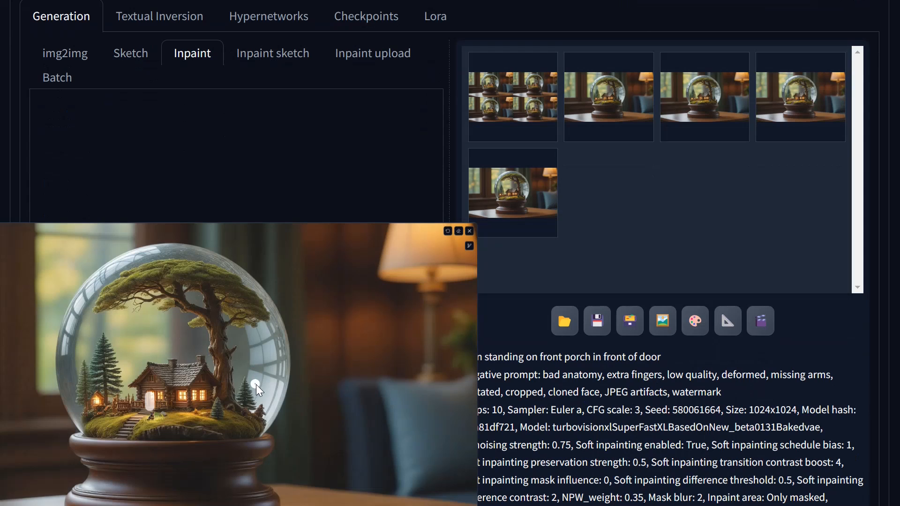
pyautogui.scroll(6, 623, 275)
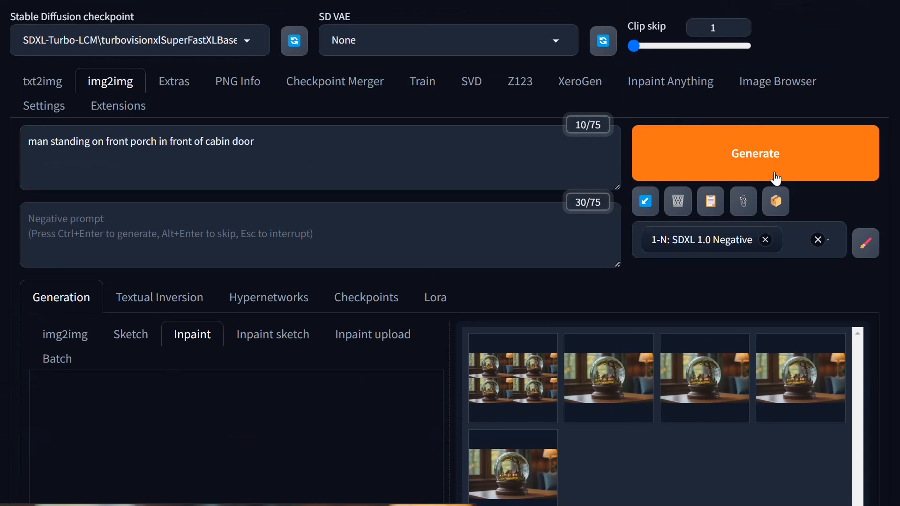
pyautogui.hotkey('ctrl', 'Return')
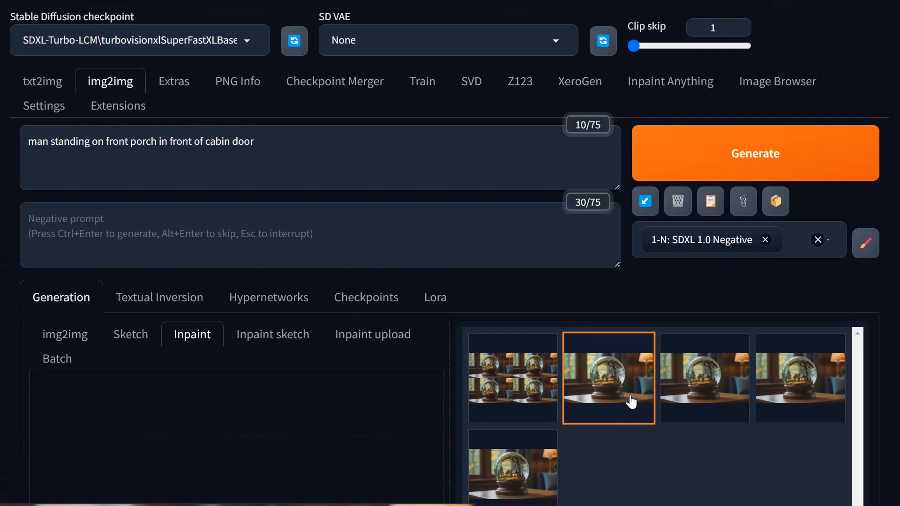
# Enlarge the first new result to full size and page through the batch to compare the man at the cabin door
pyautogui.click(599, 392)
pyautogui.scroll(-6, 599, 392)
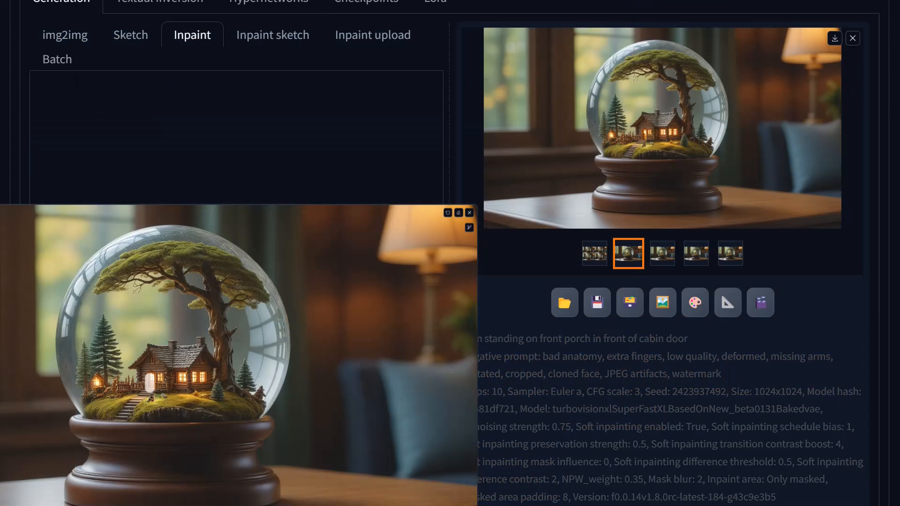
pyautogui.click(624, 152)
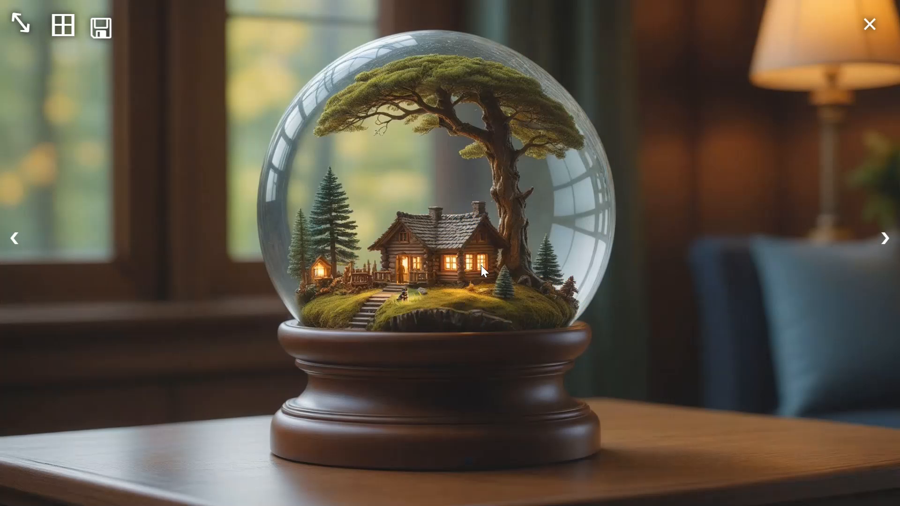
pyautogui.press('Escape')
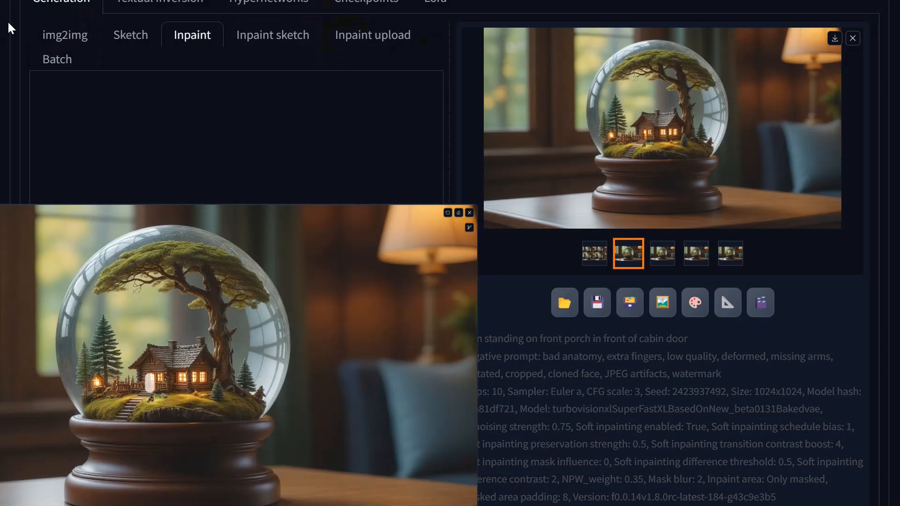
pyautogui.click(690, 139)
pyautogui.click(627, 363)
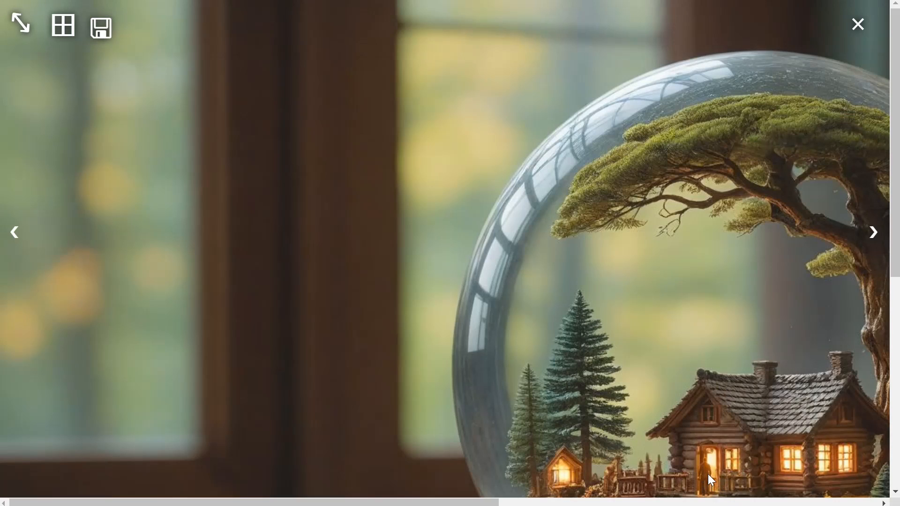
pyautogui.click(875, 235)
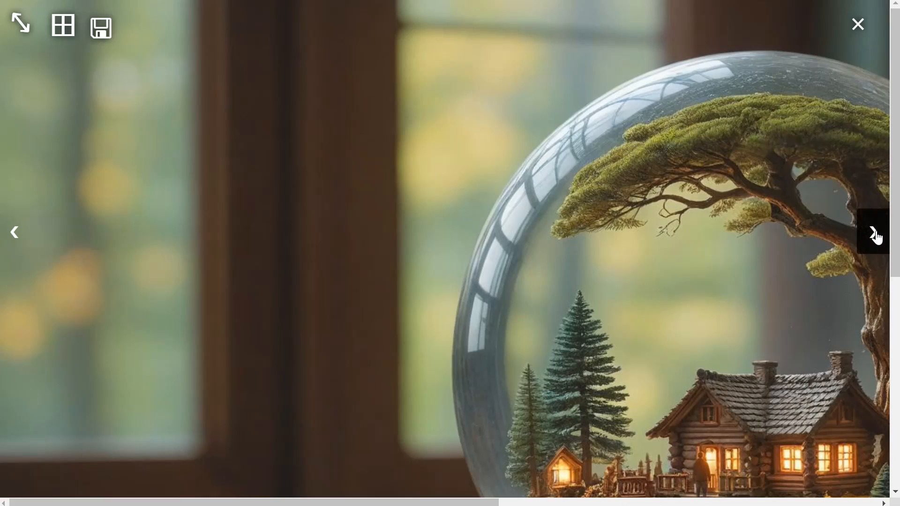
pyautogui.click(876, 235)
pyautogui.click(876, 234)
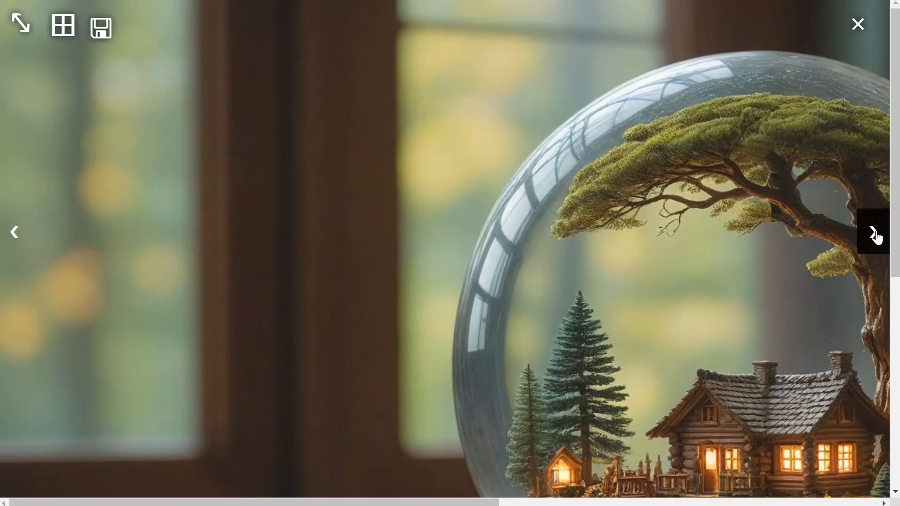
pyautogui.scroll(-3, 712, 456)
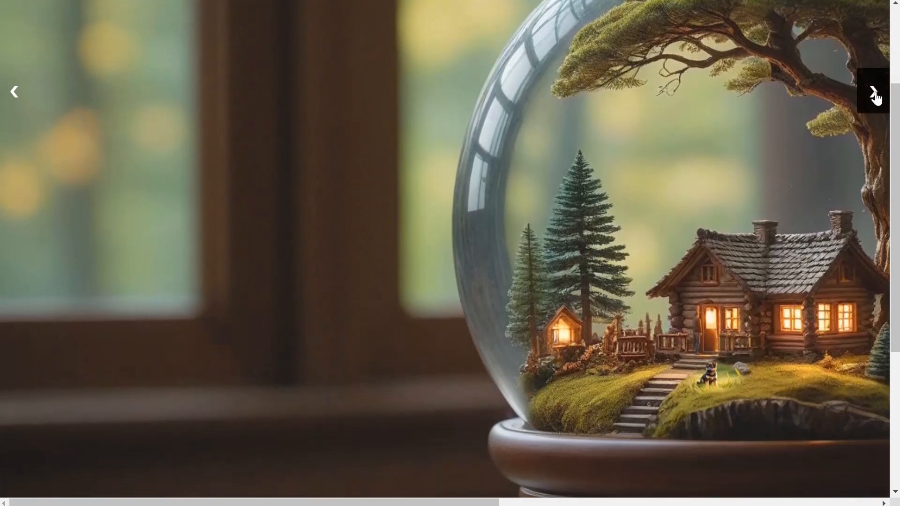
pyautogui.click(877, 98)
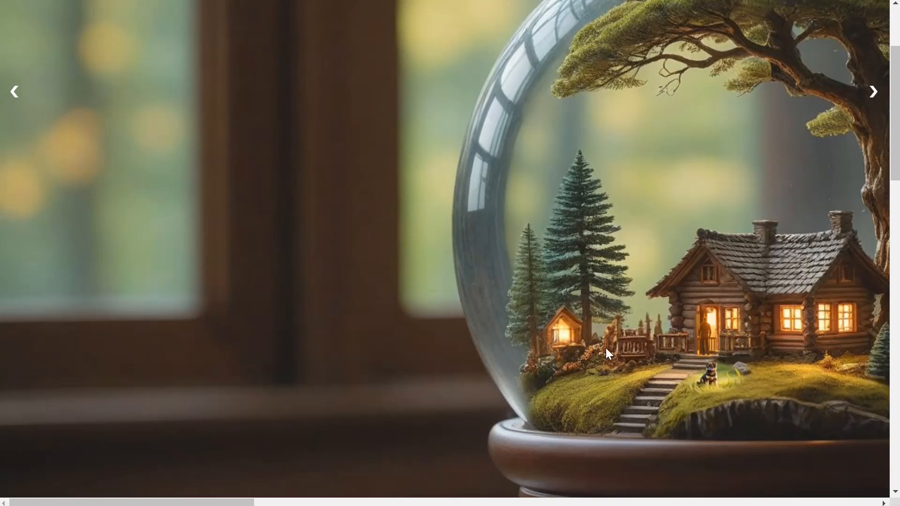
pyautogui.click(631, 237)
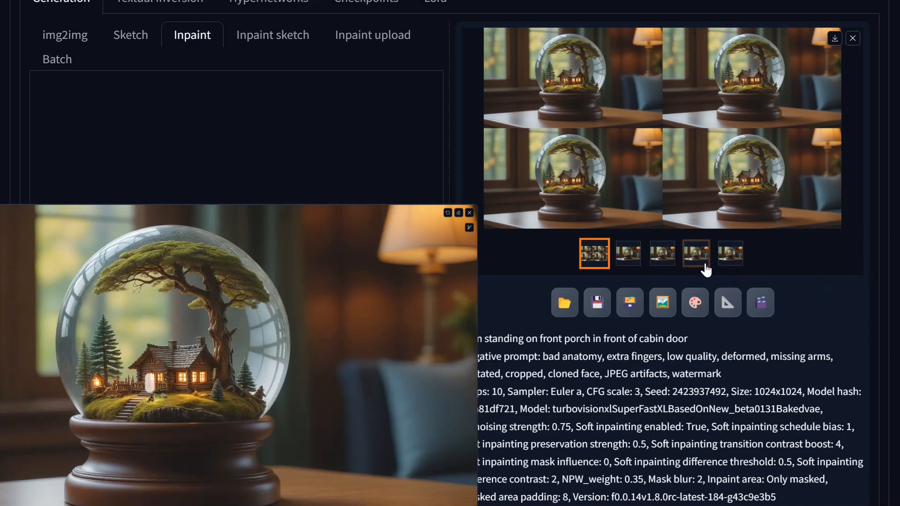
# Compare the cabin door batch results at full size and load the first individual result as the new inpaint source
pyautogui.click(698, 266)
pyautogui.click(728, 257)
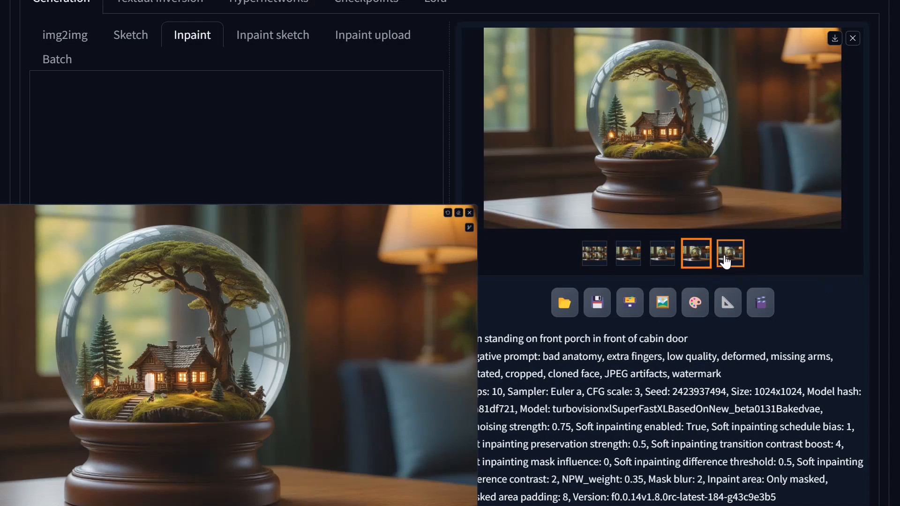
pyautogui.click(662, 166)
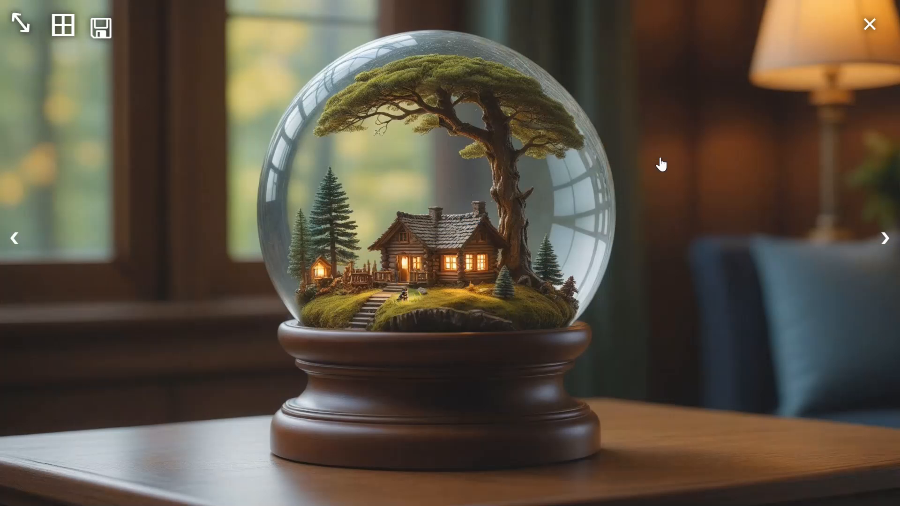
pyautogui.click(880, 244)
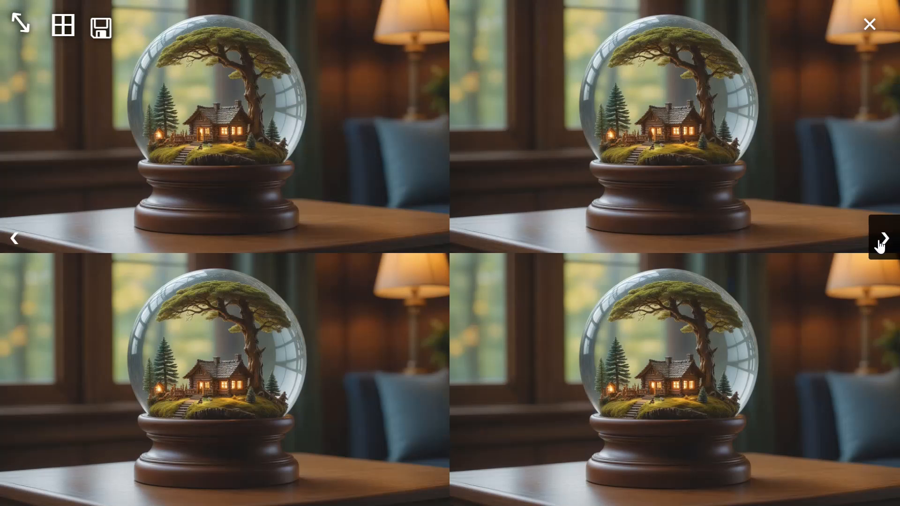
pyautogui.click(881, 245)
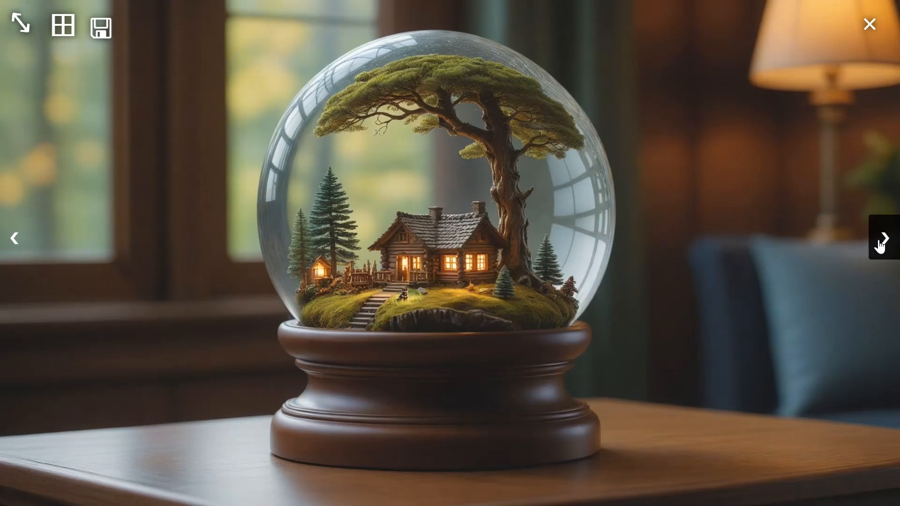
pyautogui.click(880, 246)
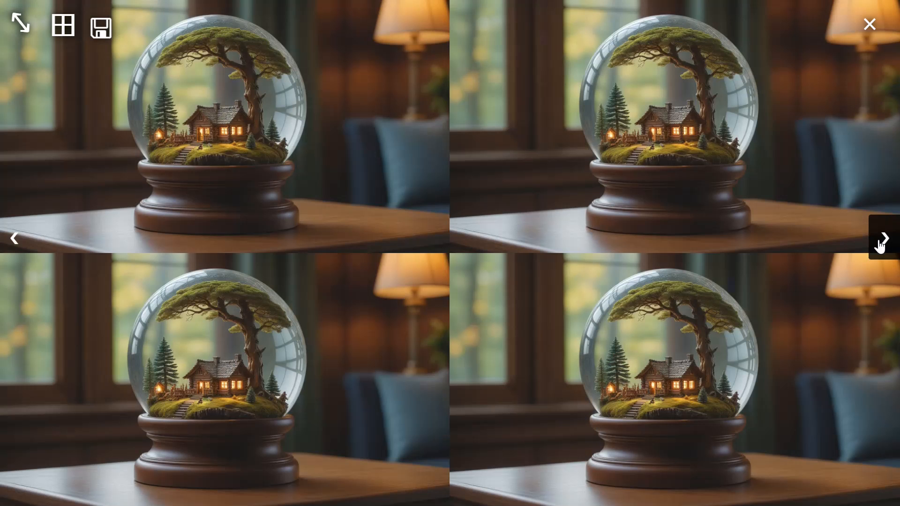
pyautogui.click(881, 246)
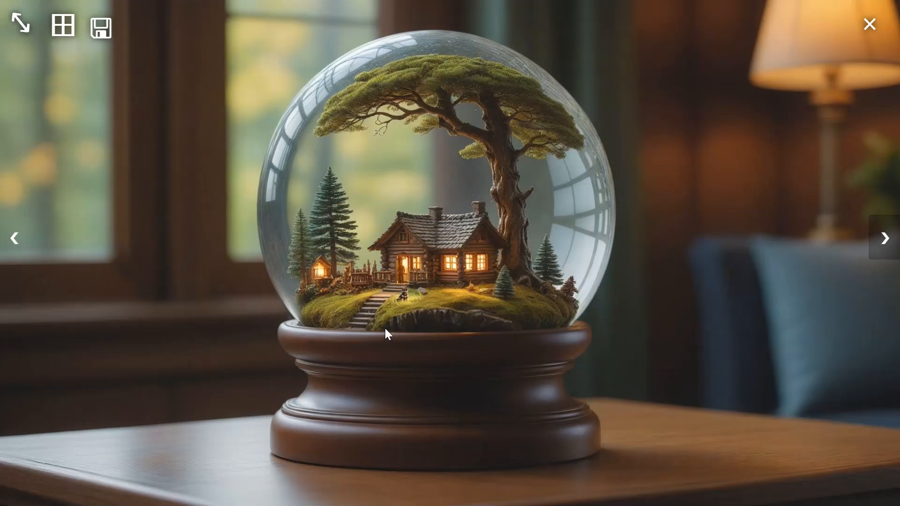
pyautogui.click(531, 292)
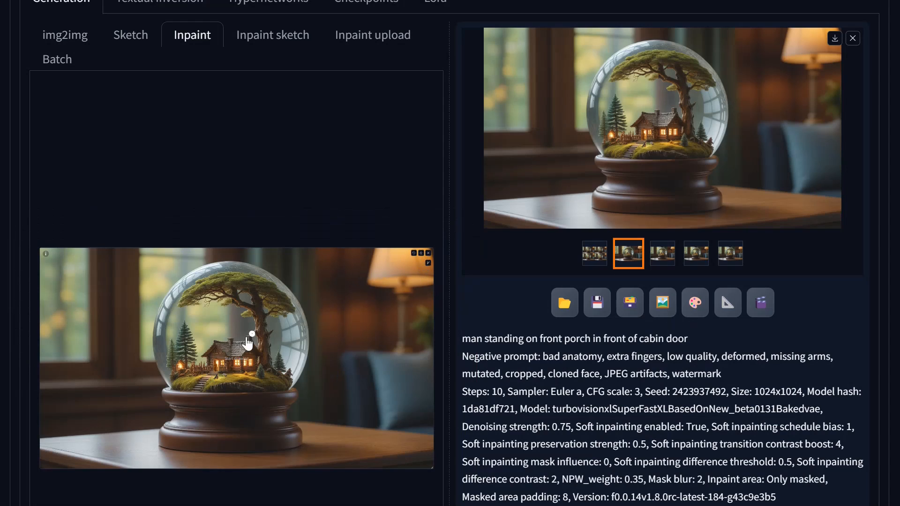
# Examine the man in the cabin doorway and the puppy on the lawn up close on the inpaint canvas
pyautogui.scroll(3, 141, 351)
pyautogui.scroll(10, 367, 347)
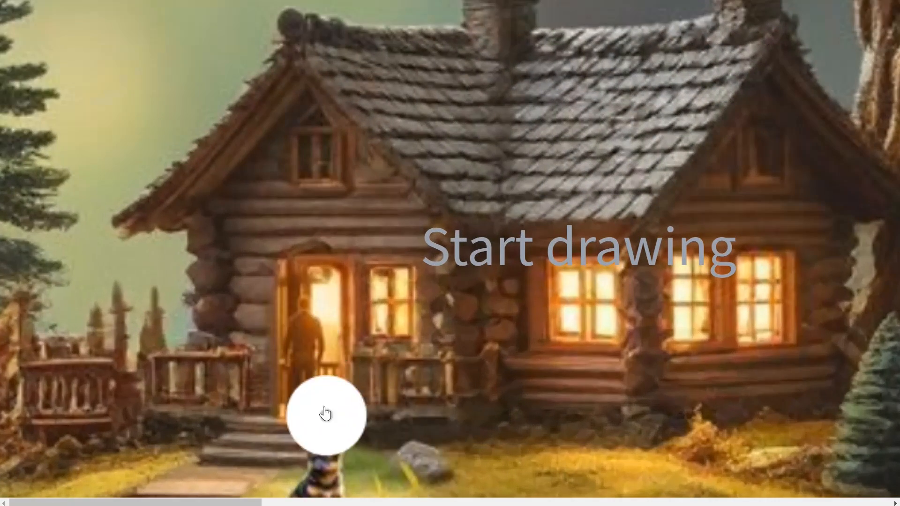
pyautogui.scroll(-5, 324, 392)
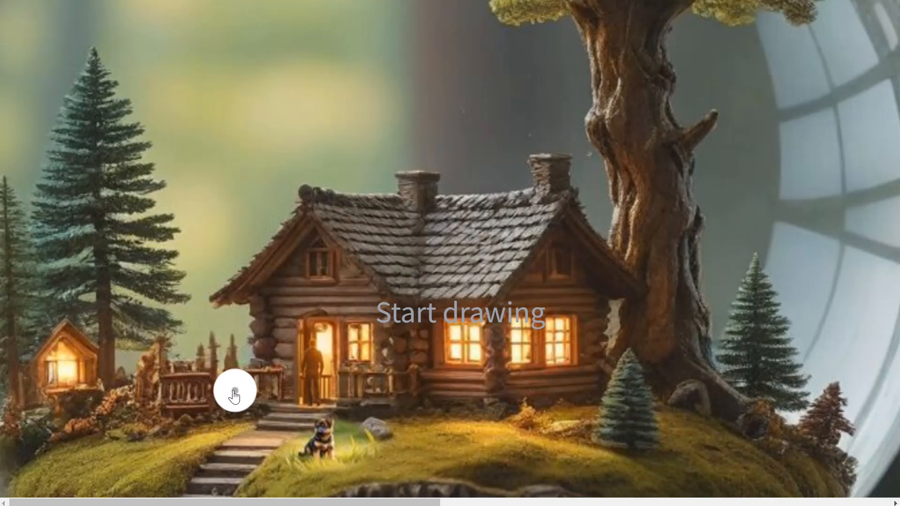
pyautogui.scroll(-10, 233, 368)
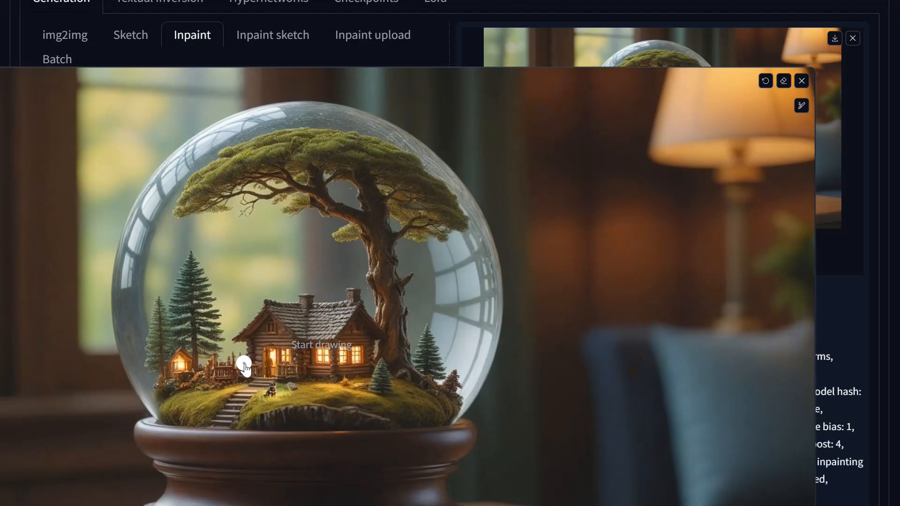
pyautogui.press('f')
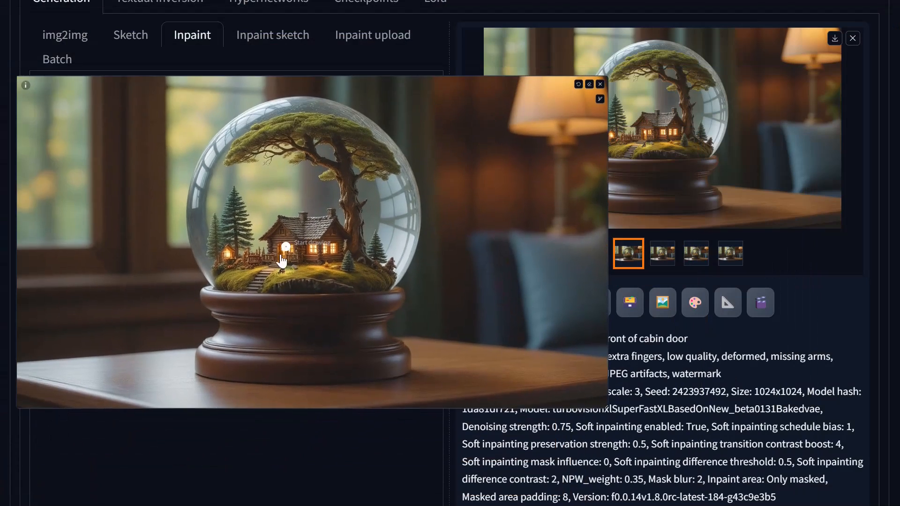
pyautogui.scroll(-3, 234, 288)
pyautogui.scroll(3, 234, 288)
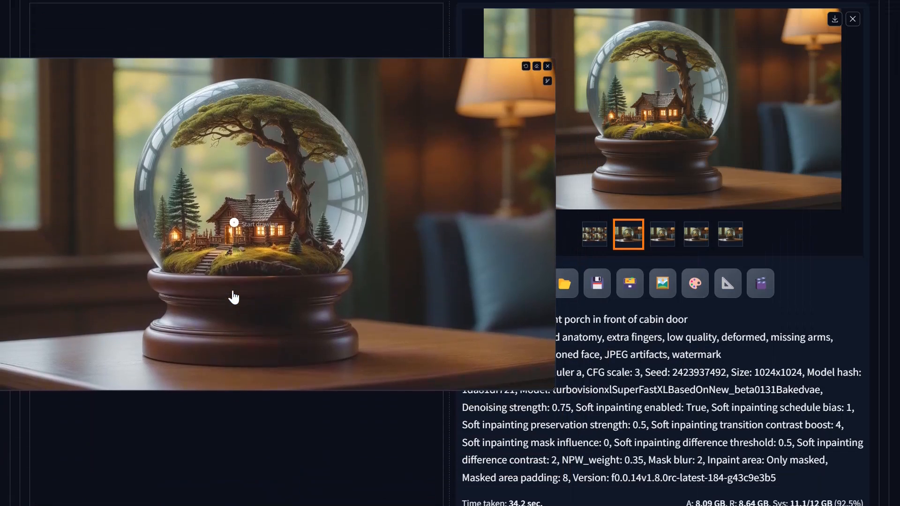
pyautogui.scroll(-10, 233, 286)
pyautogui.scroll(10, 233, 286)
pyautogui.scroll(-5, 233, 286)
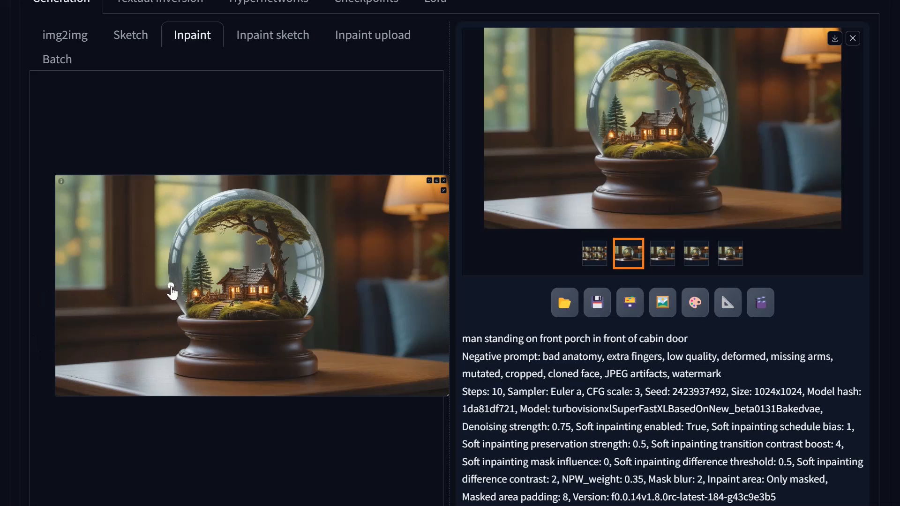
# Replace the prompt with "cute little girl head with curly brown hair peeking over the edge of a wooden table"
pyautogui.scroll(6, 229, 203)
pyautogui.click(226, 141)
pyautogui.hotkey('ctrl', 'a')
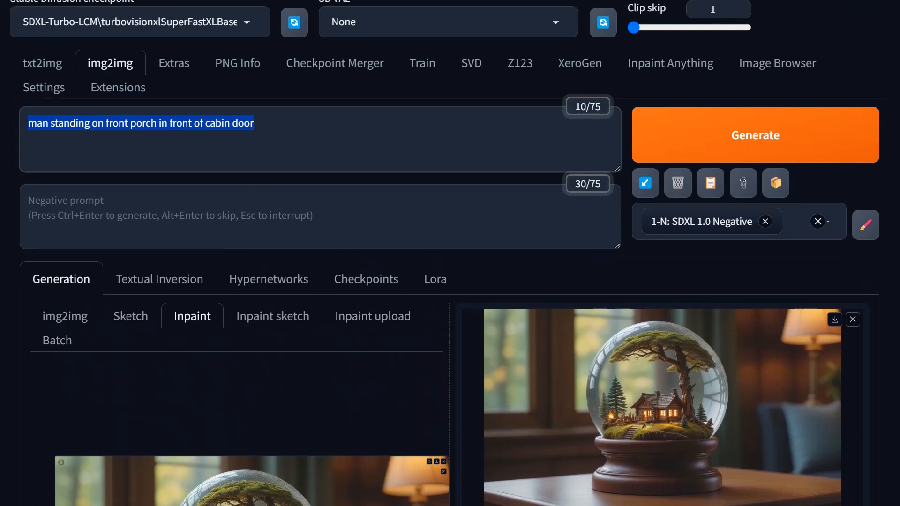
pyautogui.write('cute little girl with')
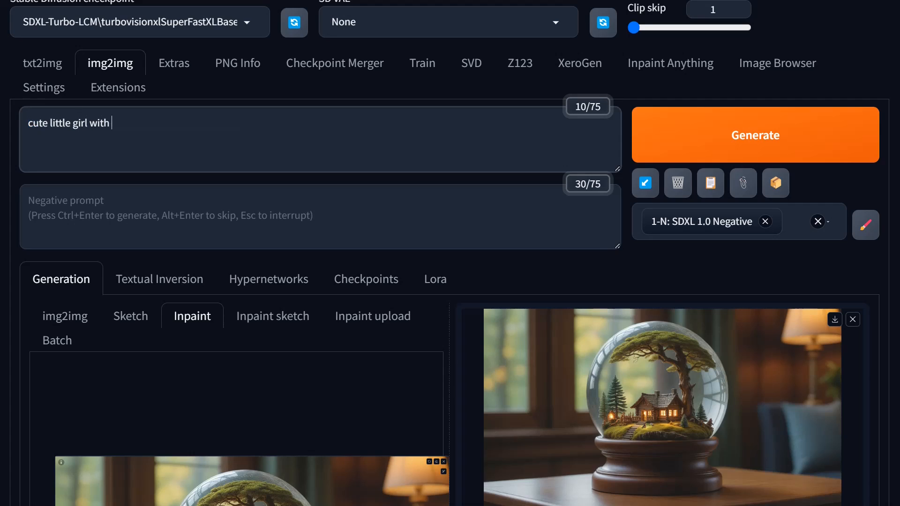
pyautogui.press('BackSpace')
pyautogui.press('BackSpace')
pyautogui.press('BackSpace')
pyautogui.press('BackSpace')
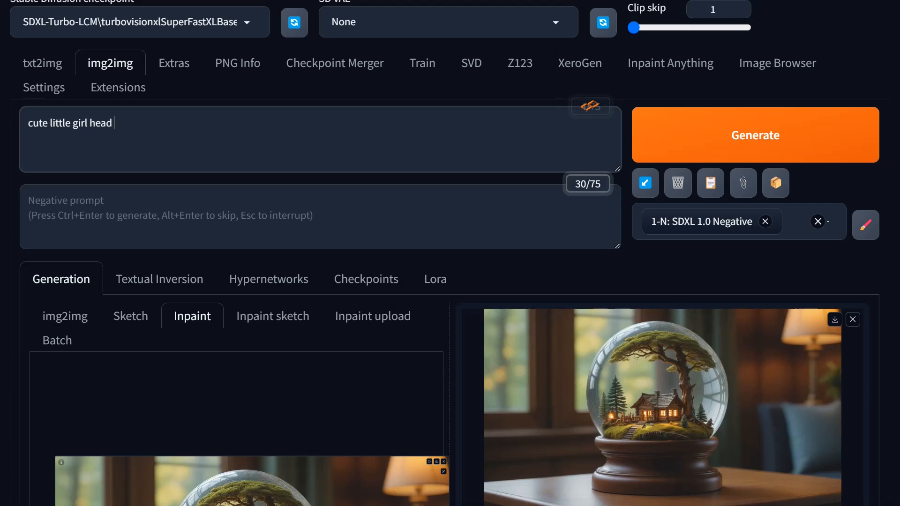
pyautogui.write('with curly brown hair peeking over the edge of a wooden table')
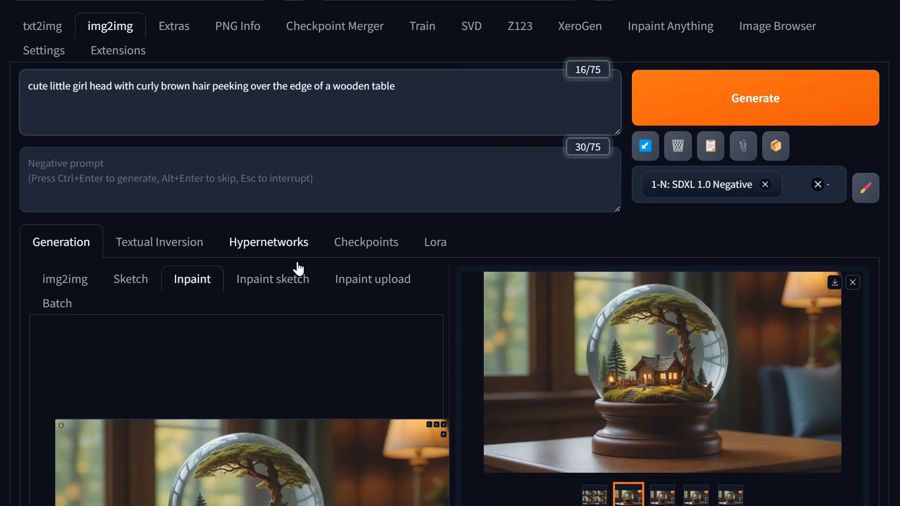
# Enlarge the mask brush and paint a head-shaped mask above the table edge to the left of the globe's base
pyautogui.scroll(-8, 281, 267)
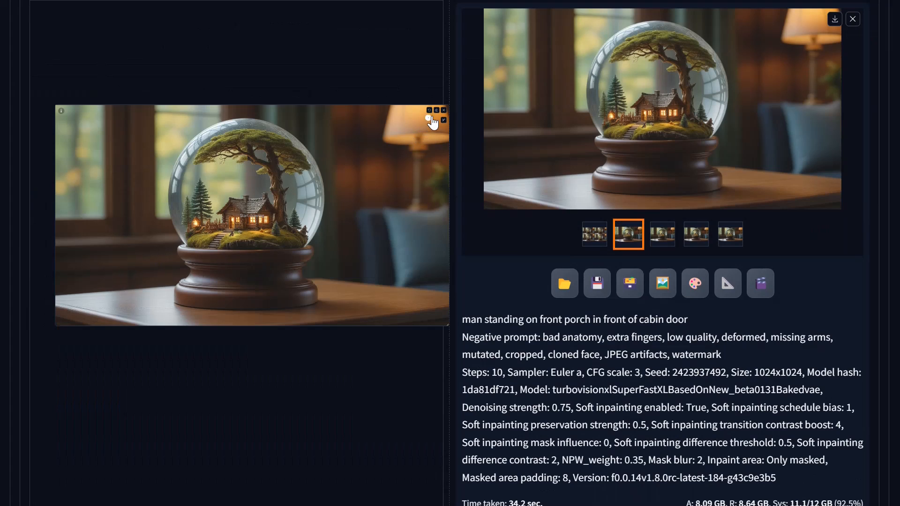
pyautogui.click(437, 113)
pyautogui.moveTo(411, 121); pyautogui.dragTo(441, 122)
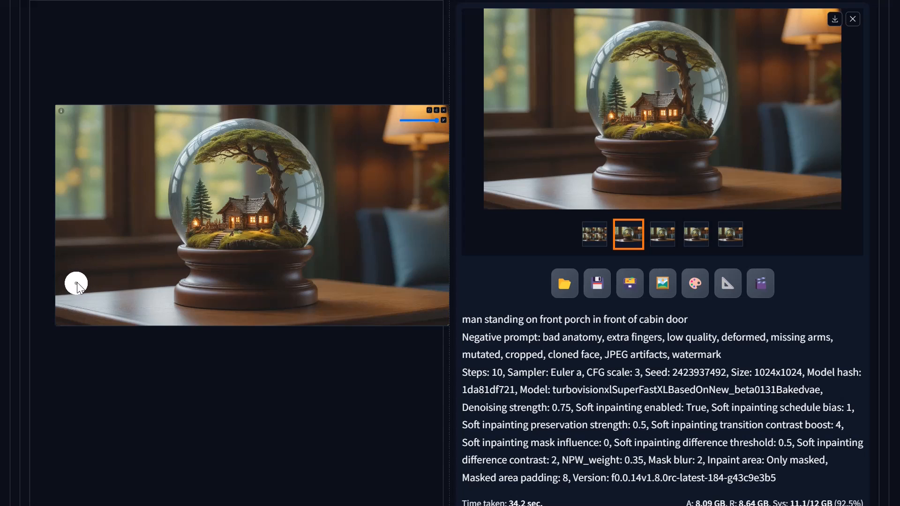
pyautogui.moveTo(77, 283)
pyautogui.mouseDown()
pyautogui.moveTo(163, 277)
pyautogui.moveTo(71, 286)
pyautogui.mouseUp()
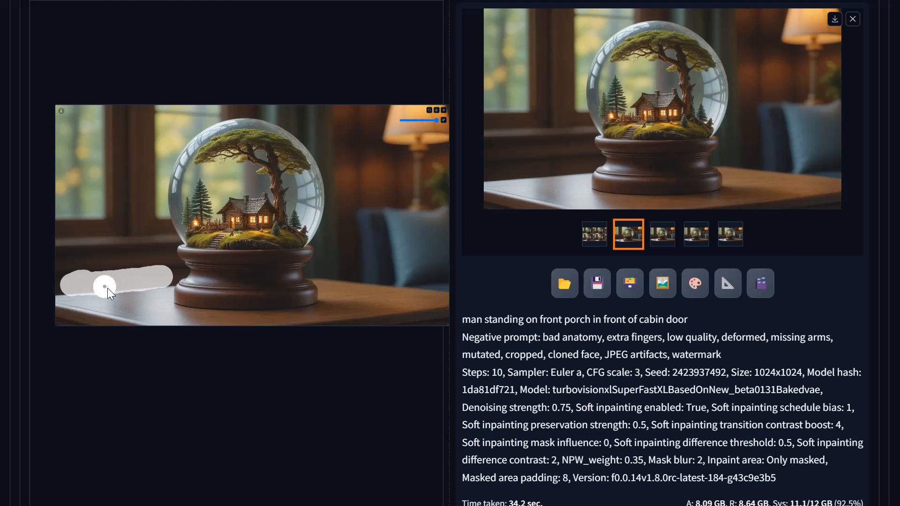
pyautogui.moveTo(69, 277)
pyautogui.mouseDown()
pyautogui.moveTo(77, 237)
pyautogui.moveTo(116, 221)
pyautogui.moveTo(148, 234)
pyautogui.moveTo(163, 272)
pyautogui.moveTo(124, 243)
pyautogui.moveTo(95, 242)
pyautogui.moveTo(85, 258)
pyautogui.moveTo(140, 261)
pyautogui.moveTo(88, 261)
pyautogui.mouseUp()
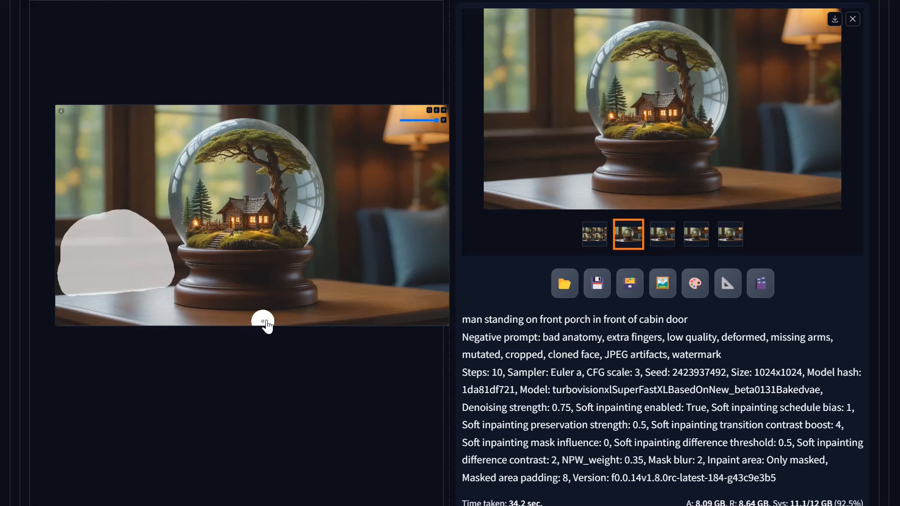
# Set the mask blur to 12 and the only masked padding to 40 pixels
pyautogui.scroll(-8, 292, 373)
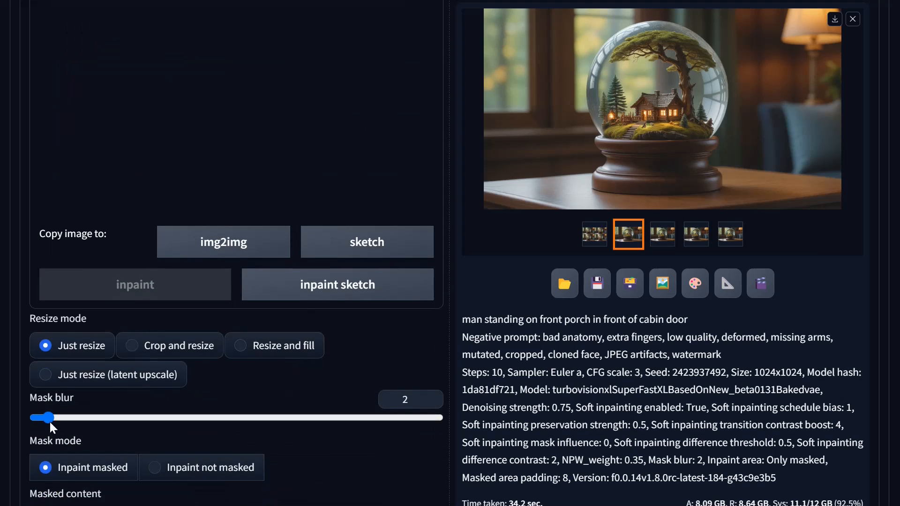
pyautogui.moveTo(50, 418); pyautogui.dragTo(113, 420)
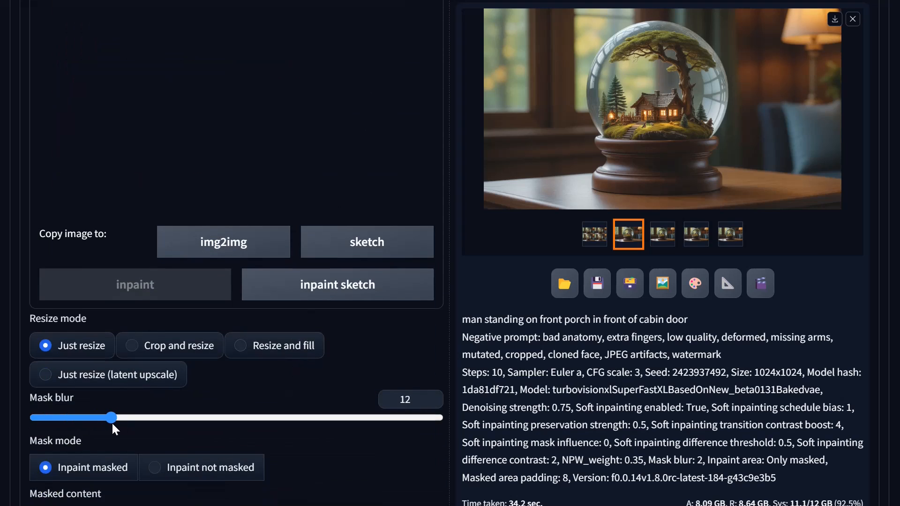
pyautogui.scroll(-3, 380, 408)
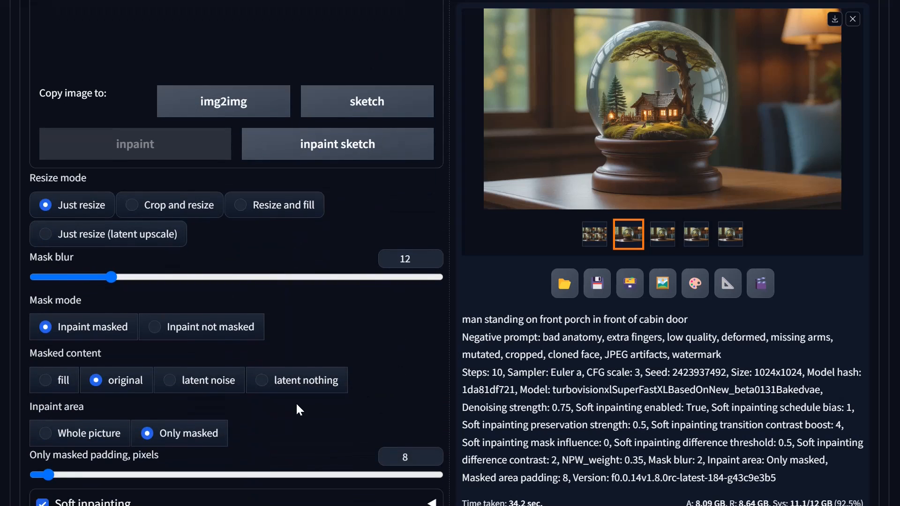
pyautogui.moveTo(51, 476); pyautogui.dragTo(99, 475)
# Set the inpaint output size to 1024 by 1024
pyautogui.scroll(-6, 412, 375)
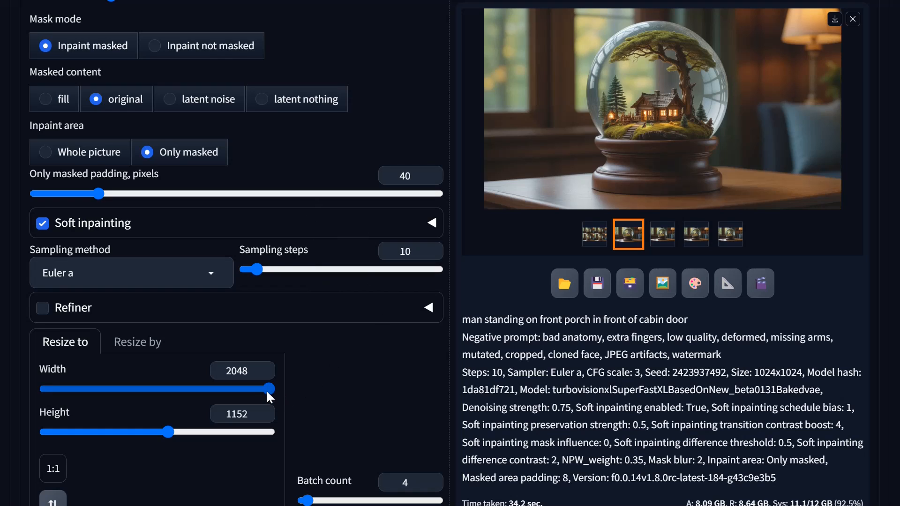
pyautogui.moveTo(265, 391); pyautogui.dragTo(154, 398)
pyautogui.scroll(-5, 375, 375)
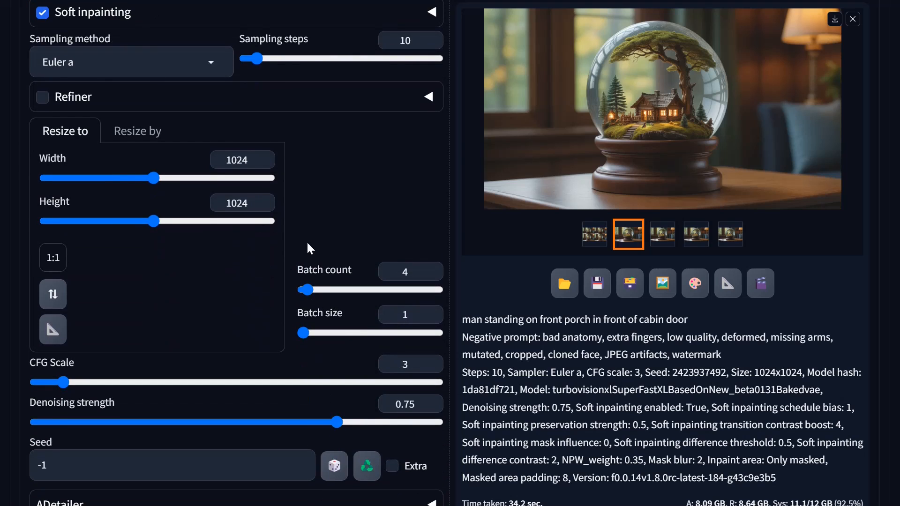
# Review the inpaint settings and generate the batch of the little girl peeking over the table
pyautogui.scroll(8, 356, 258)
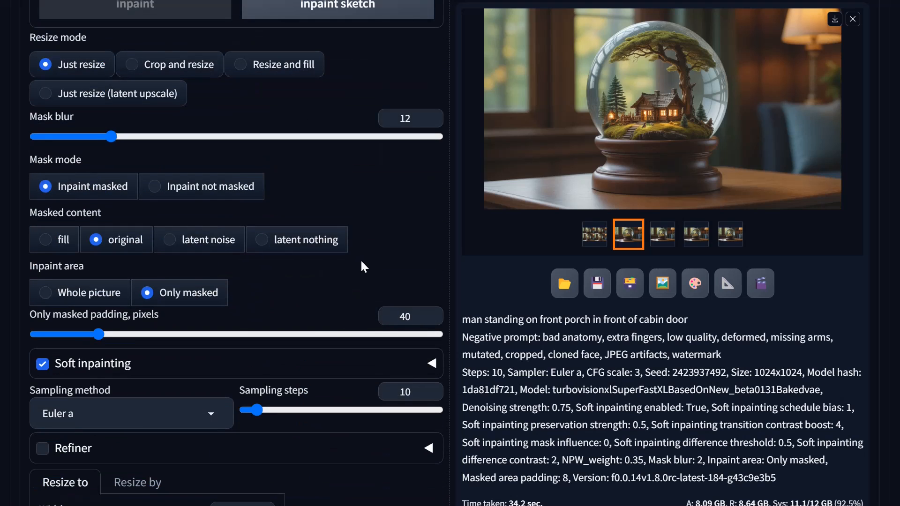
pyautogui.scroll(2, 387, 286)
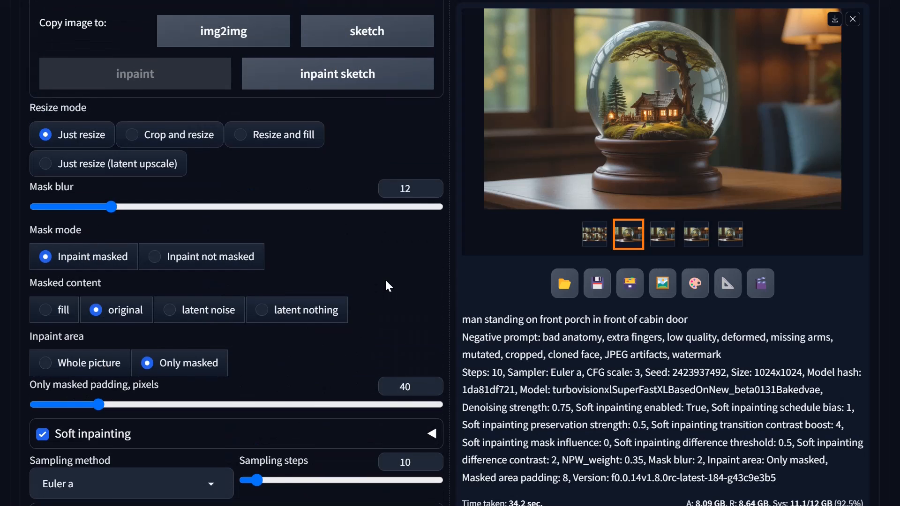
pyautogui.scroll(5, 408, 283)
pyautogui.scroll(-12, 471, 303)
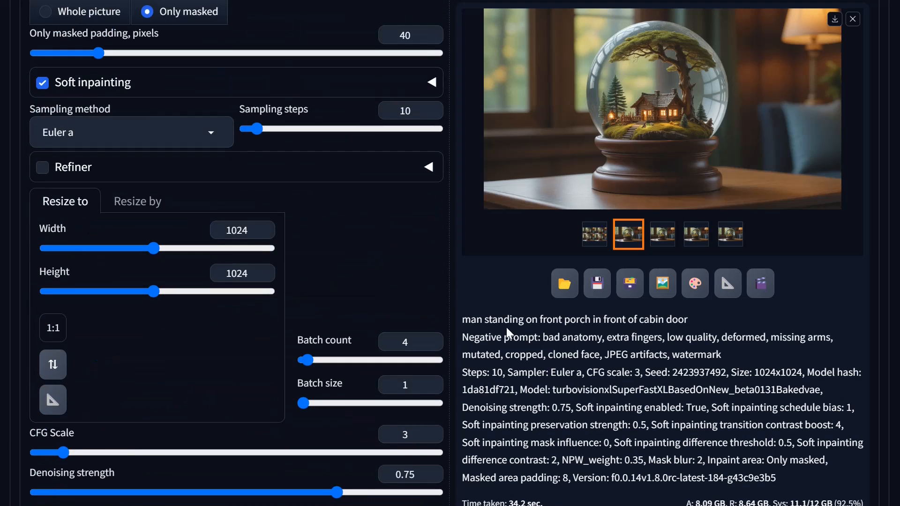
pyautogui.scroll(4, 383, 293)
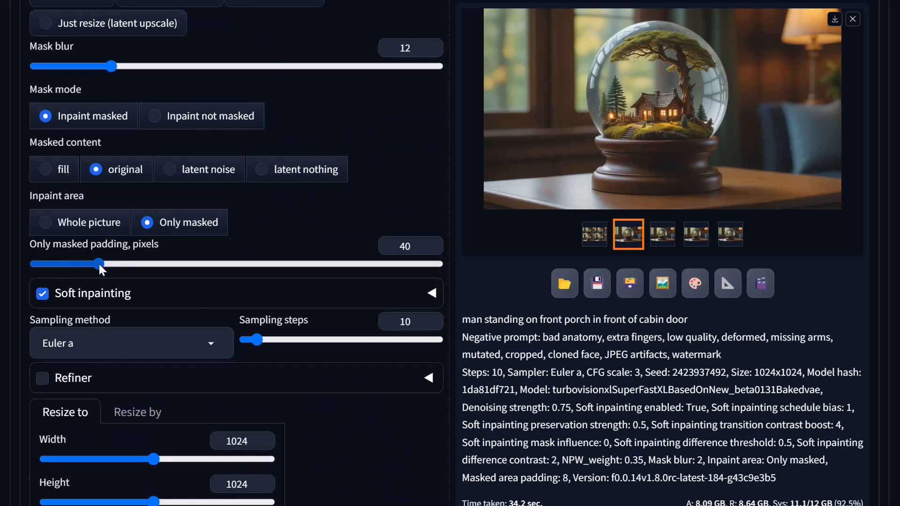
pyautogui.scroll(20, 816, 86)
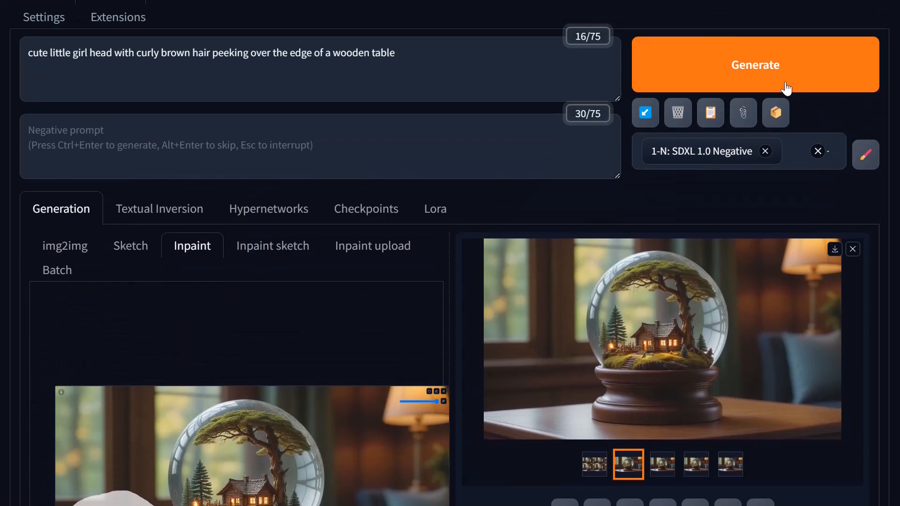
pyautogui.click(787, 88)
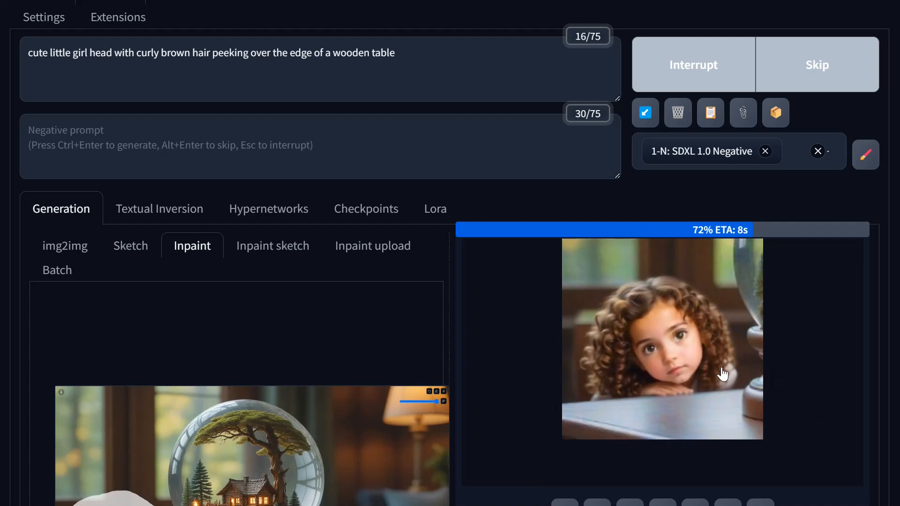
# Open the little girl results at full size and page through them to compare how she blends into the scene
pyautogui.scroll(-5, 237, 392)
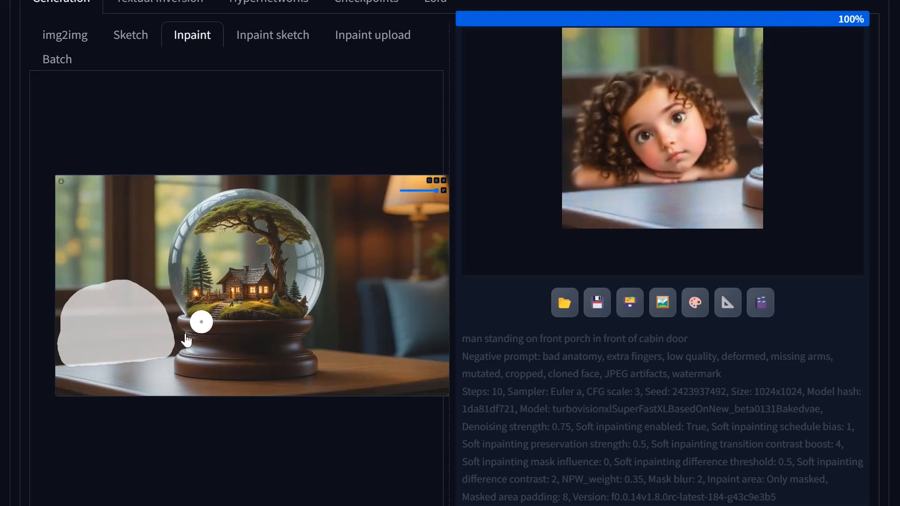
pyautogui.click(627, 225)
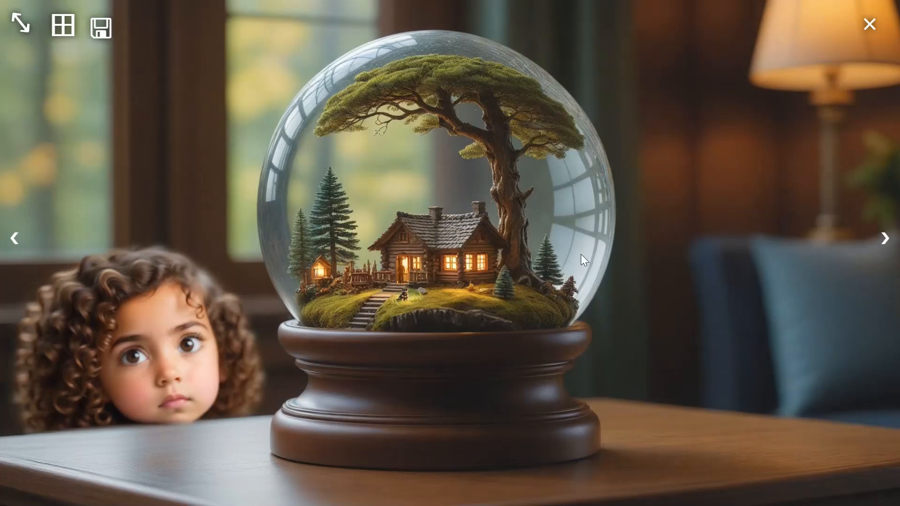
pyautogui.click(887, 241)
pyautogui.click(886, 241)
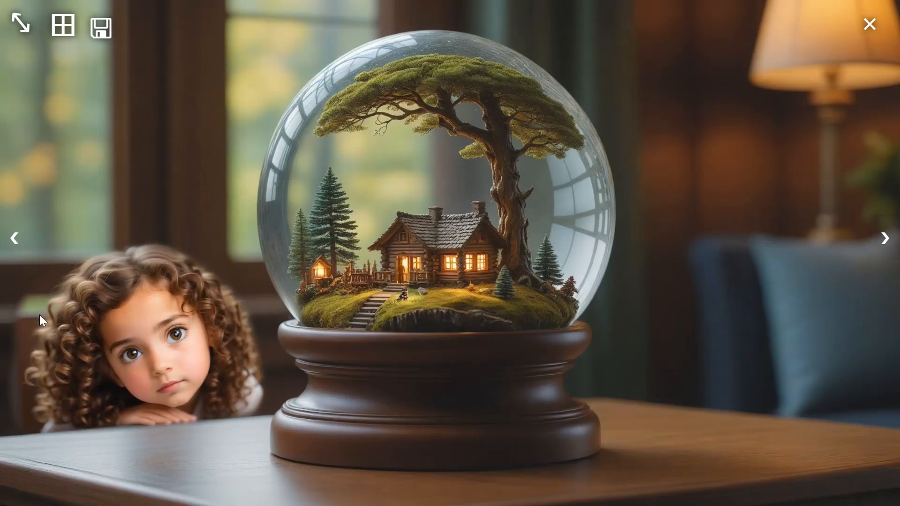
# Page through the remaining little girl results at full size, including the four-image grid, and leave the full-size view
pyautogui.click(886, 248)
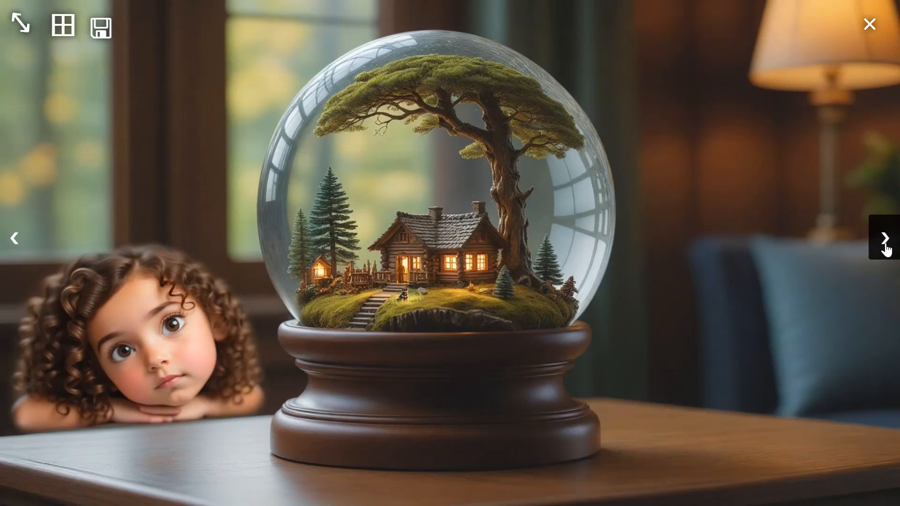
pyautogui.click(886, 248)
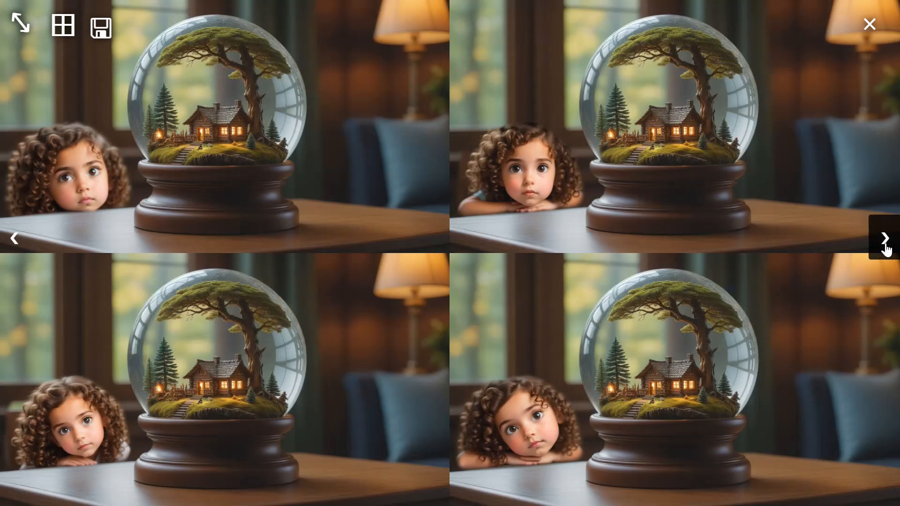
pyautogui.click(886, 250)
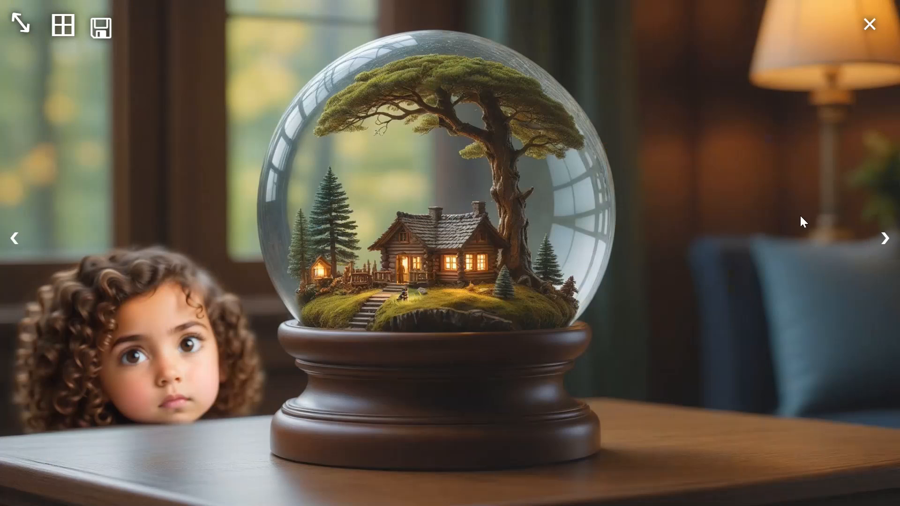
pyautogui.click(870, 25)
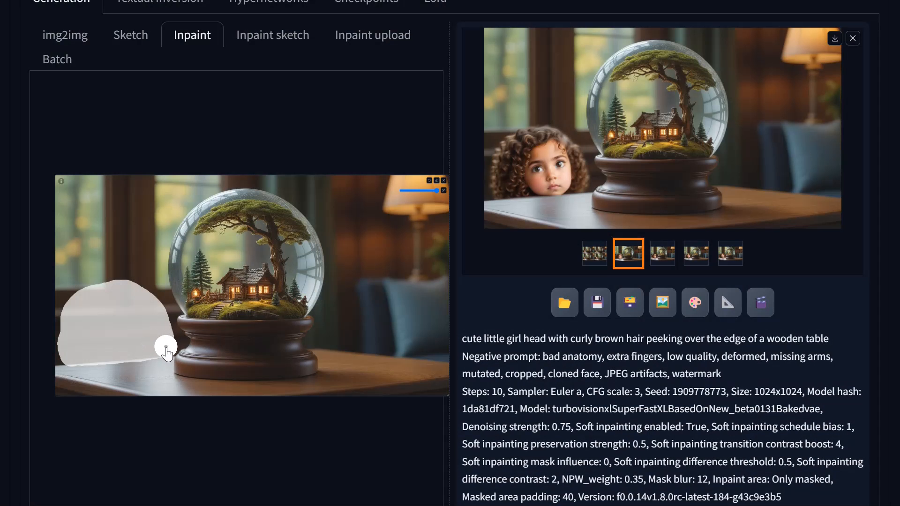
# Extend the girl's mask upward, out to the image's left edge and toward the globe's base, and generate the batch again
pyautogui.moveTo(168, 342)
pyautogui.mouseDown()
pyautogui.moveTo(141, 280)
pyautogui.moveTo(99, 282)
pyautogui.moveTo(73, 297)
pyautogui.moveTo(67, 341)
pyautogui.moveTo(67, 295)
pyautogui.moveTo(60, 354)
pyautogui.moveTo(74, 351)
pyautogui.moveTo(57, 295)
pyautogui.moveTo(92, 276)
pyautogui.moveTo(134, 278)
pyautogui.mouseUp()
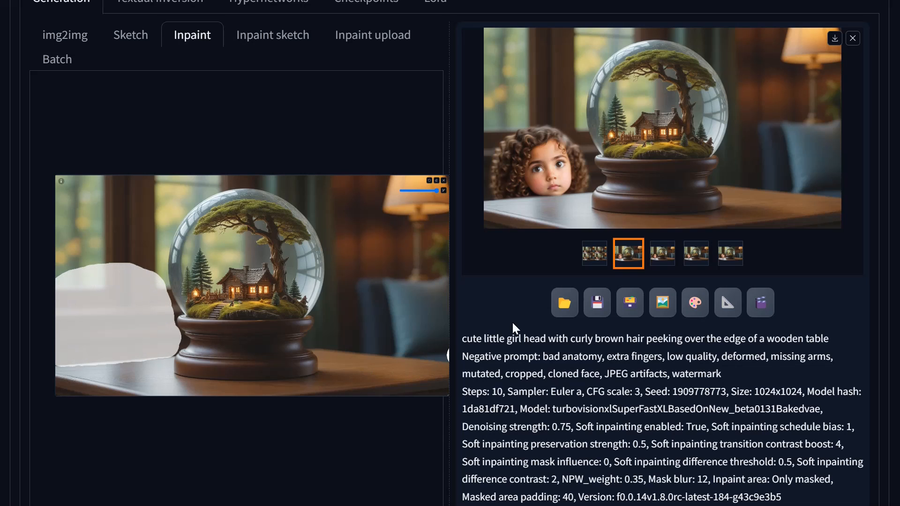
pyautogui.scroll(6, 750, 187)
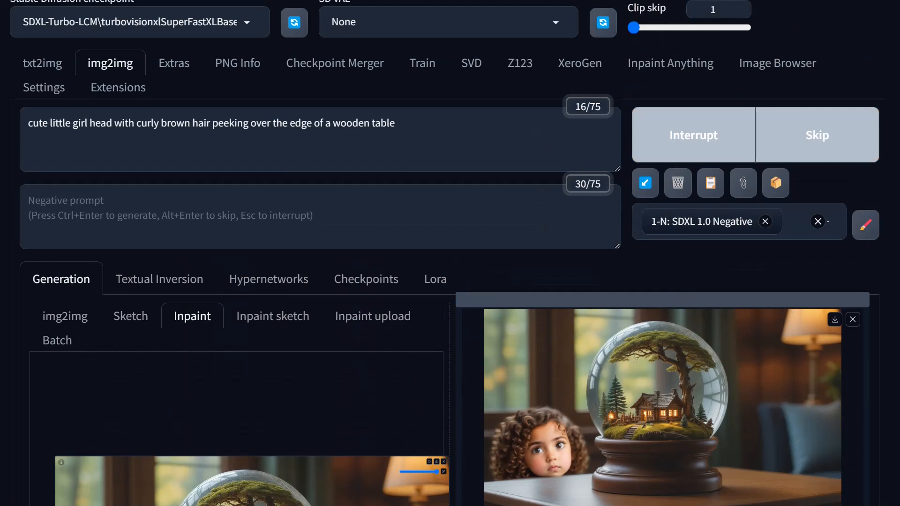
pyautogui.scroll(-3, 543, 267)
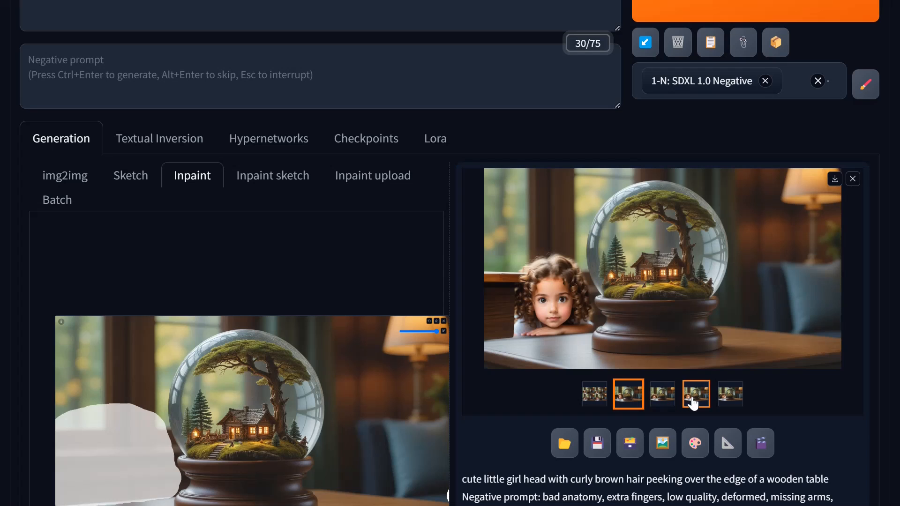
# Select the third individual girl result and inspect it at full size
pyautogui.click(691, 402)
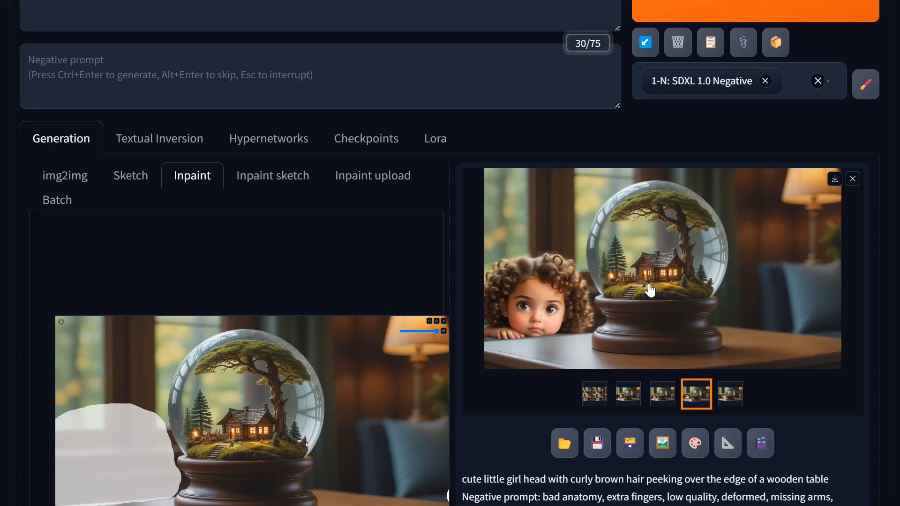
pyautogui.click(650, 291)
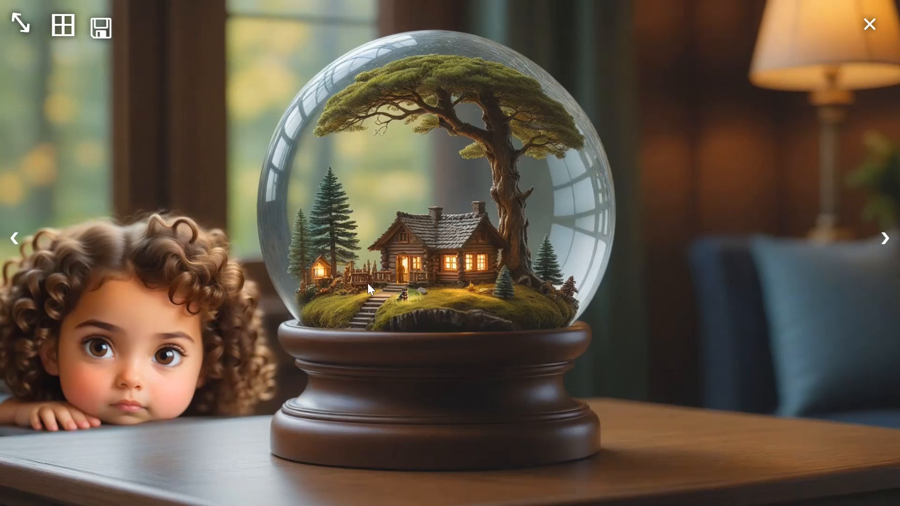
pyautogui.click(434, 378)
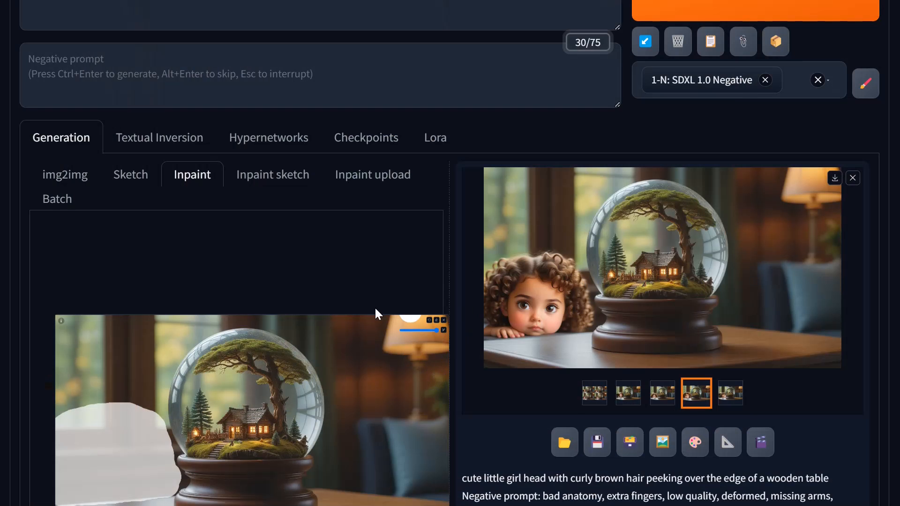
# Send the selected girl image to inpainting as the new source and clear the old mask from it
pyautogui.scroll(-3, 375, 306)
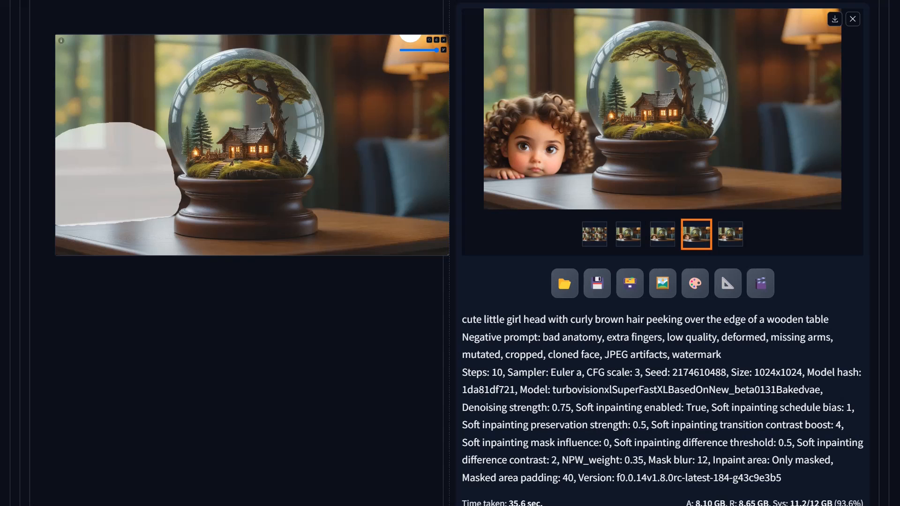
pyautogui.scroll(6, 450, 253)
pyautogui.scroll(-12, 450, 253)
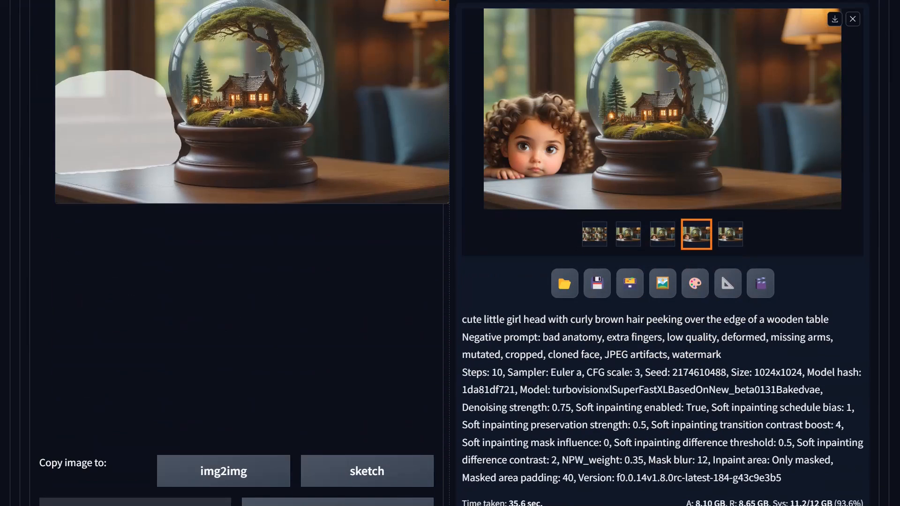
pyautogui.scroll(-6, 408, 342)
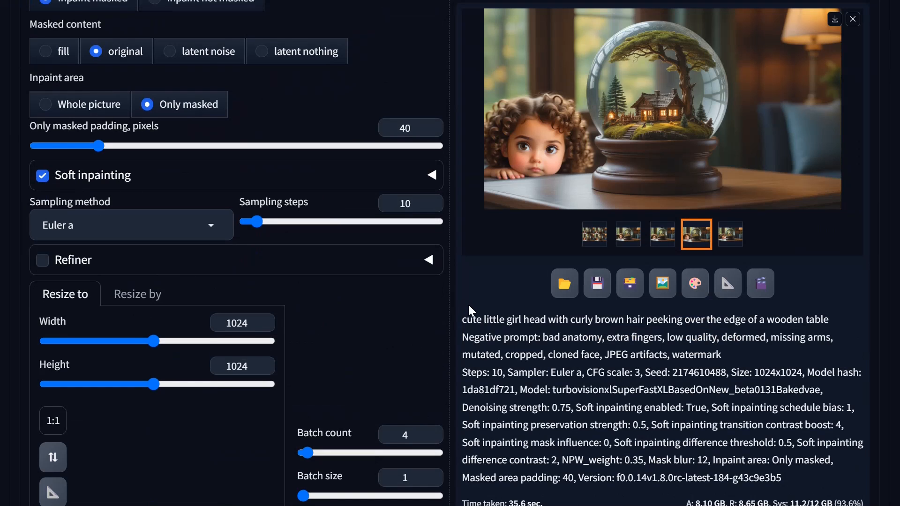
pyautogui.scroll(12, 238, 135)
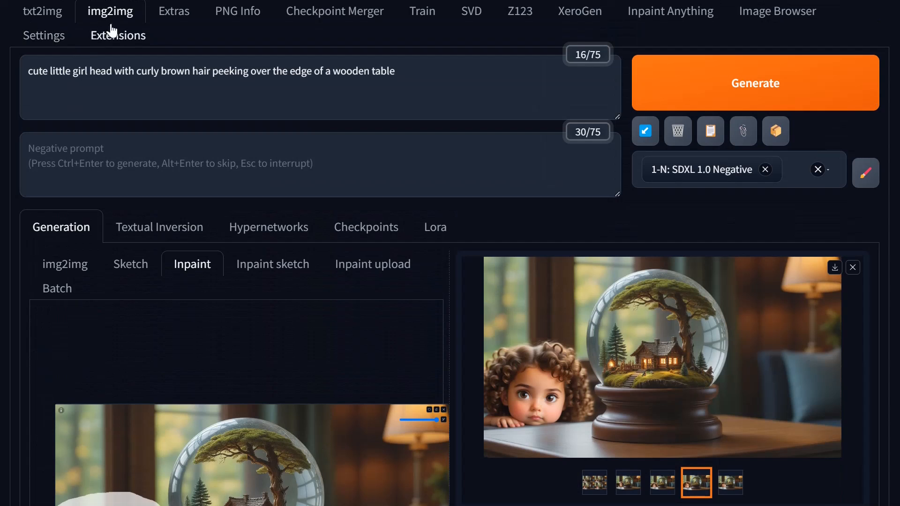
pyautogui.scroll(2, 94, 35)
pyautogui.scroll(-6, 411, 337)
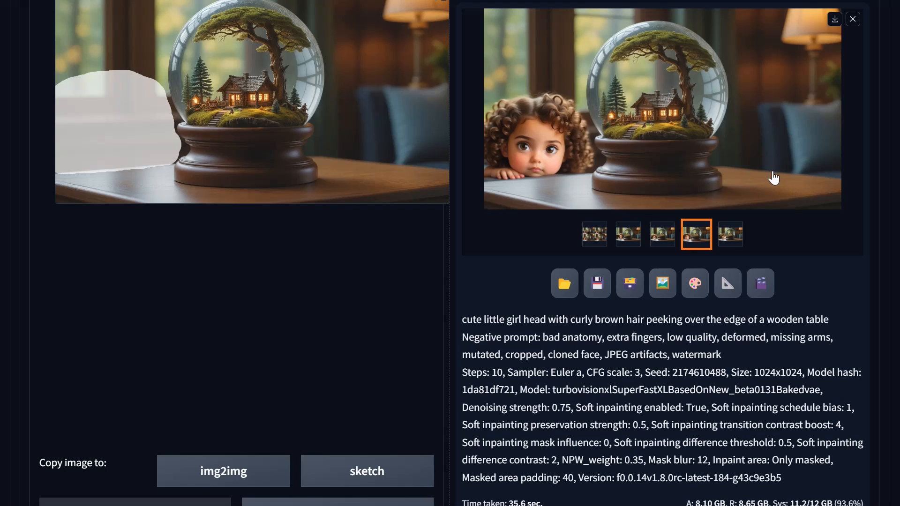
pyautogui.scroll(1, 568, 271)
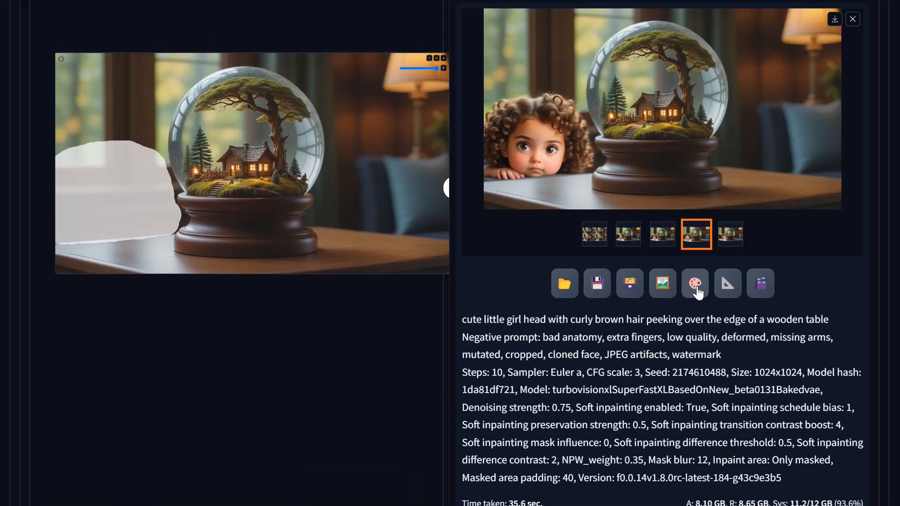
pyautogui.click(697, 289)
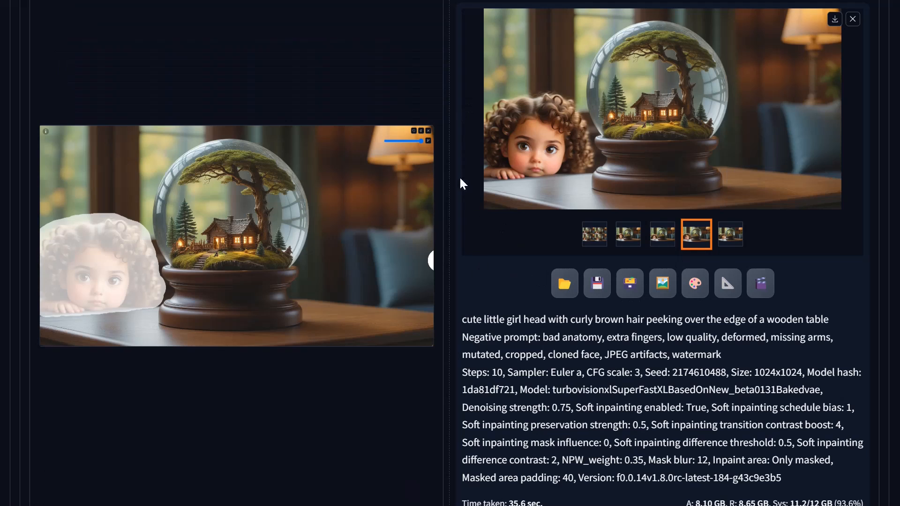
pyautogui.click(421, 133)
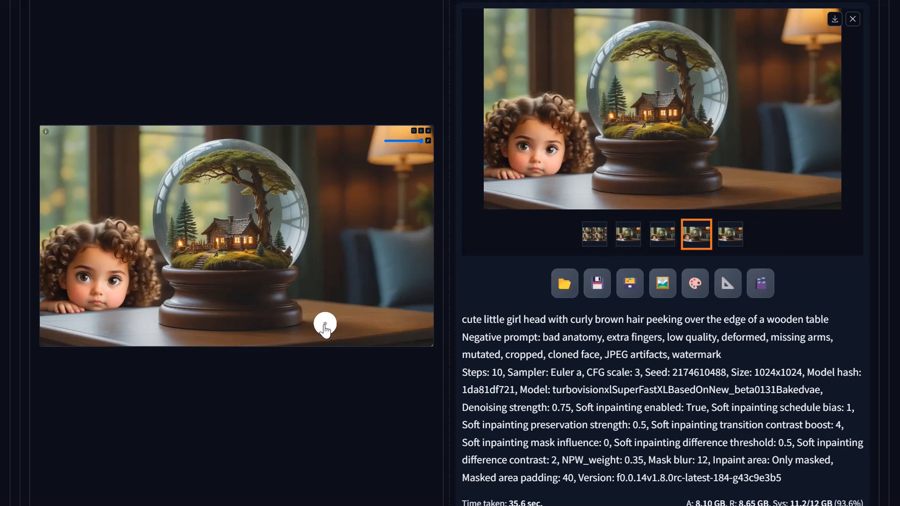
# Mask the empty tabletop to the right of the globe's base and generate with the prompt "a book resting on a wooden table"
pyautogui.moveTo(334, 323)
pyautogui.mouseDown()
pyautogui.moveTo(321, 313)
pyautogui.moveTo(398, 315)
pyautogui.moveTo(315, 334)
pyautogui.moveTo(337, 321)
pyautogui.moveTo(408, 323)
pyautogui.mouseUp()
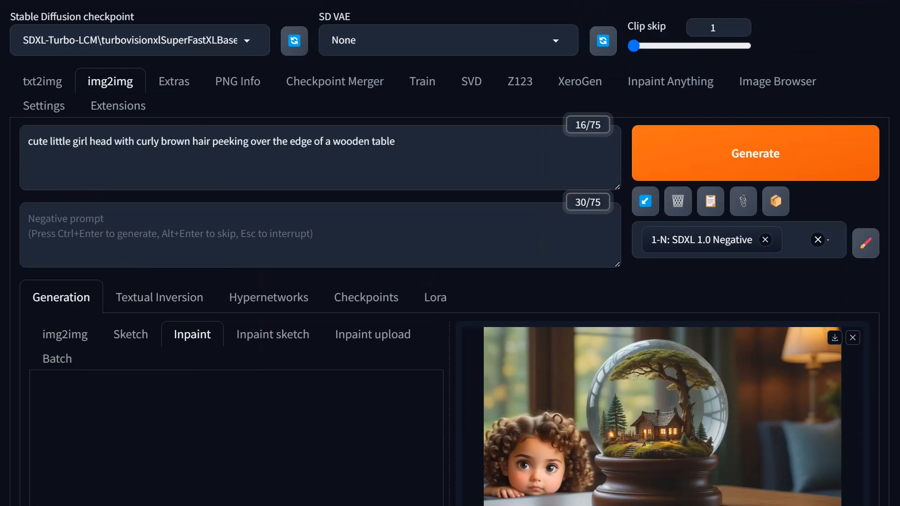
pyautogui.moveTo(395, 141); pyautogui.dragTo(28, 141)
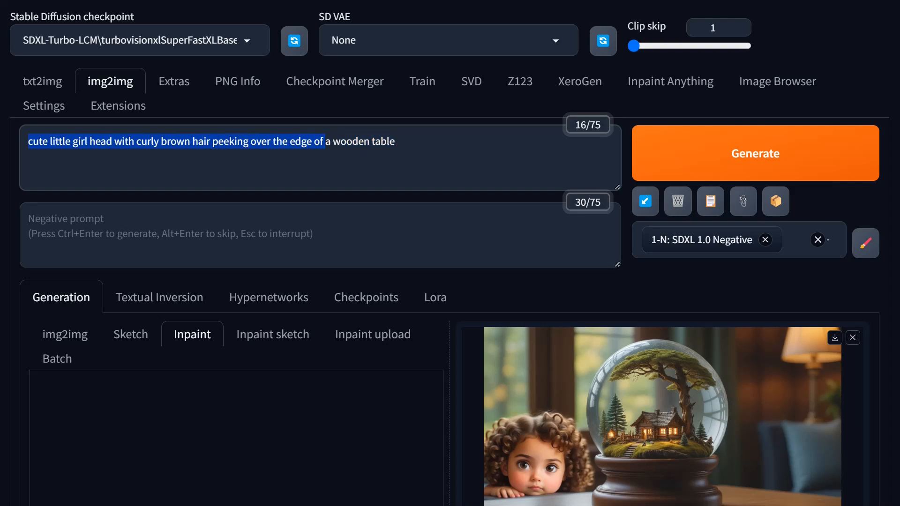
pyautogui.write('a book re')
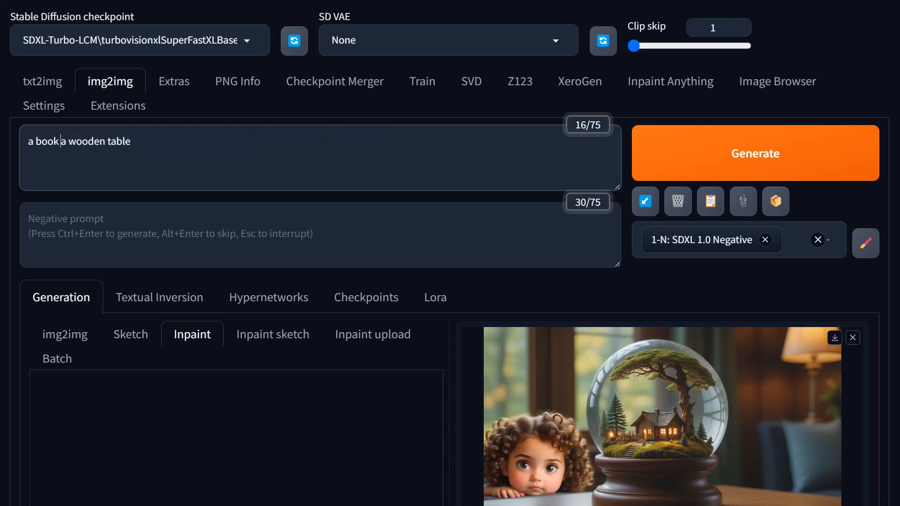
pyautogui.write('sting ')
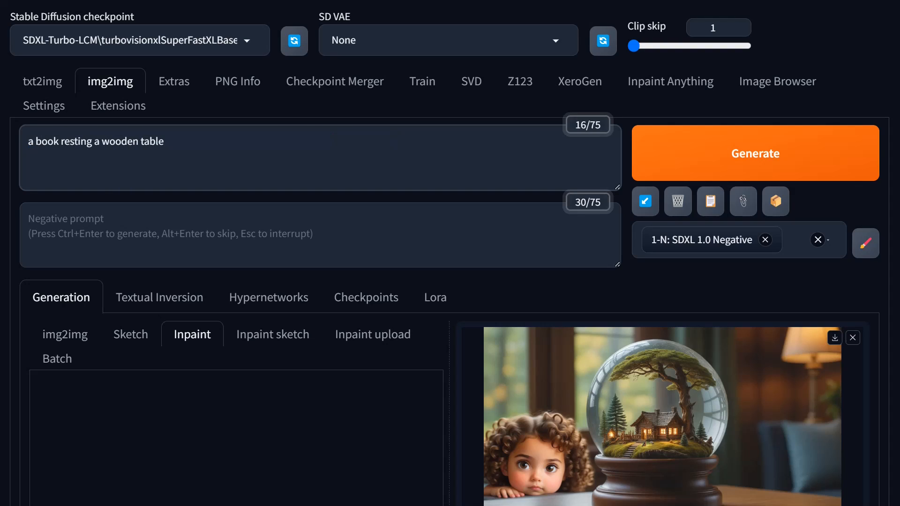
pyautogui.write('on')
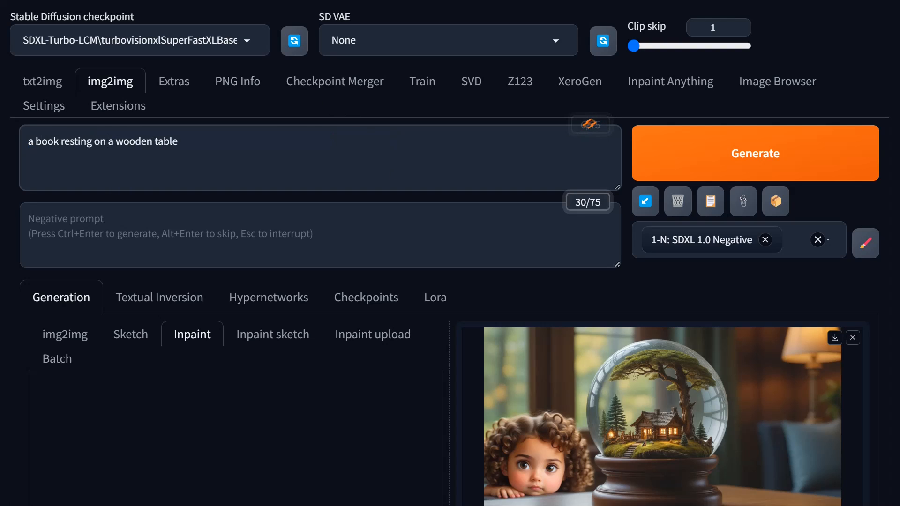
pyautogui.click(759, 175)
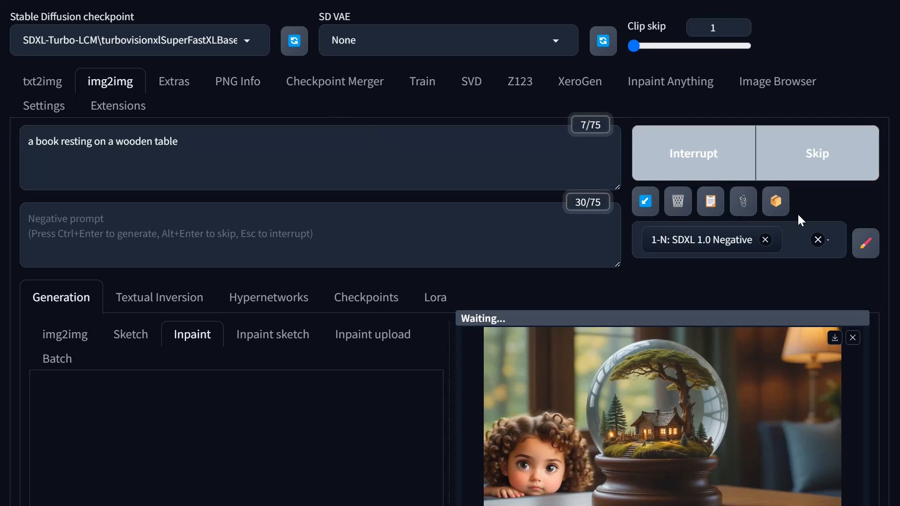
pyautogui.scroll(-5, 699, 239)
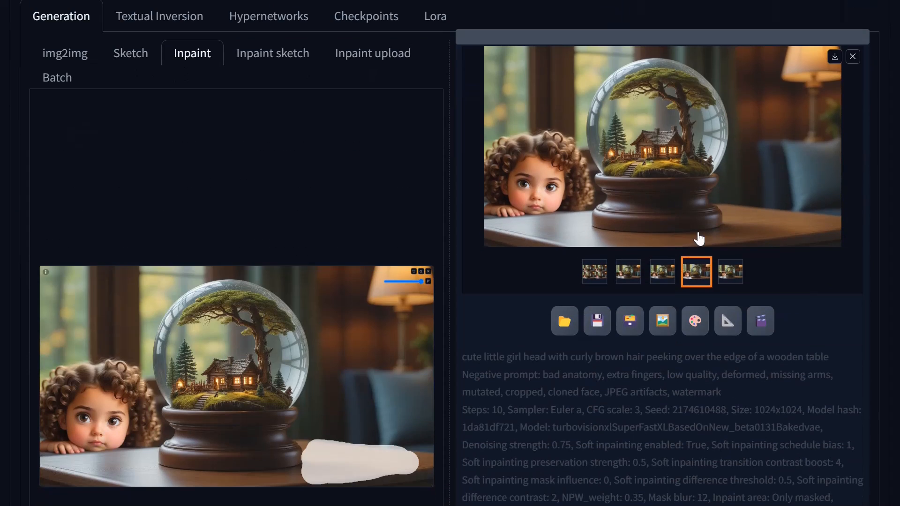
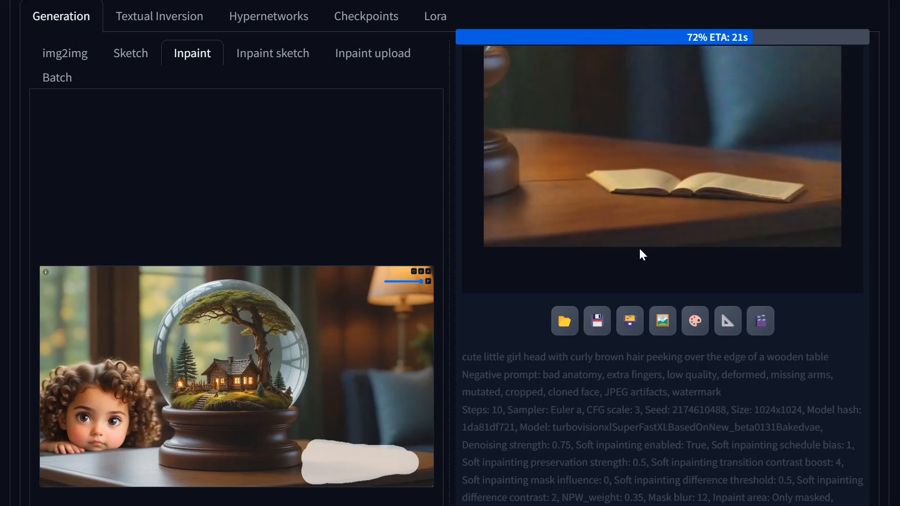
# Replace "a book" at the start of the prompt with "1book" and remove the space after it
pyautogui.scroll(3, 641, 251)
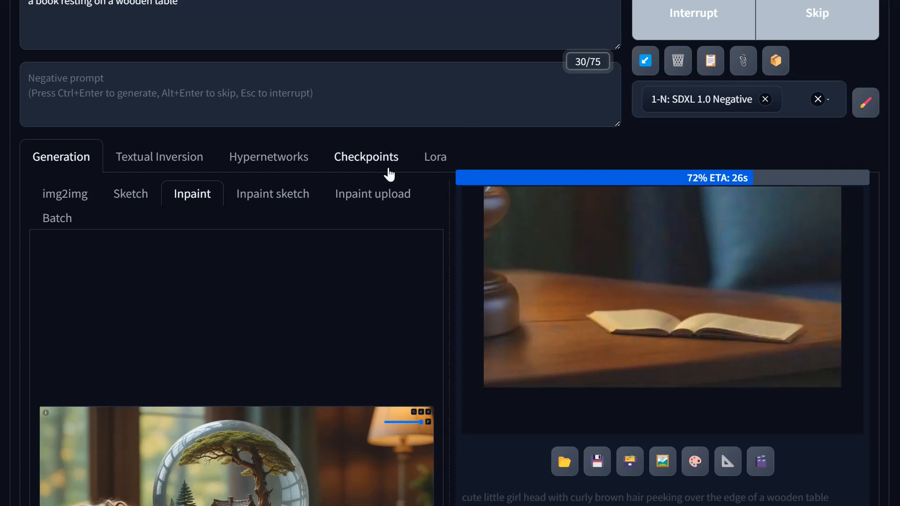
pyautogui.scroll(3, 347, 143)
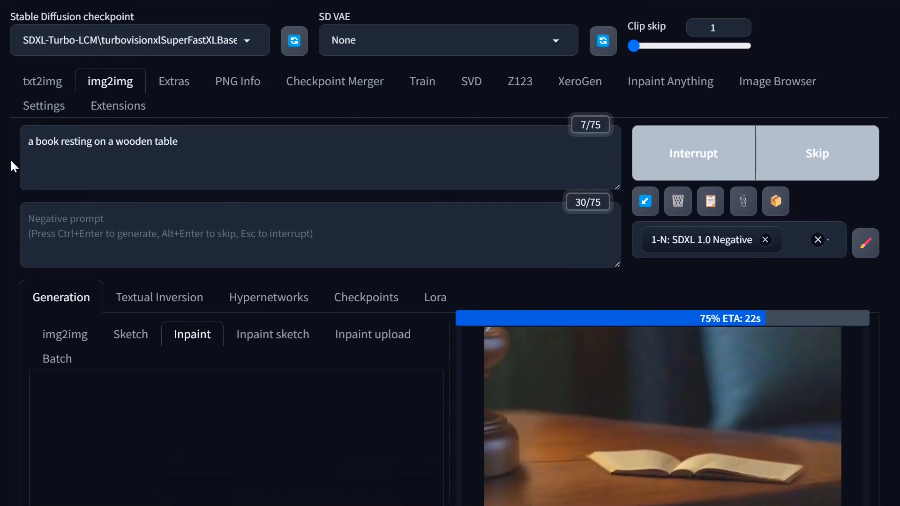
pyautogui.moveTo(33, 142); pyautogui.dragTo(0, 150)
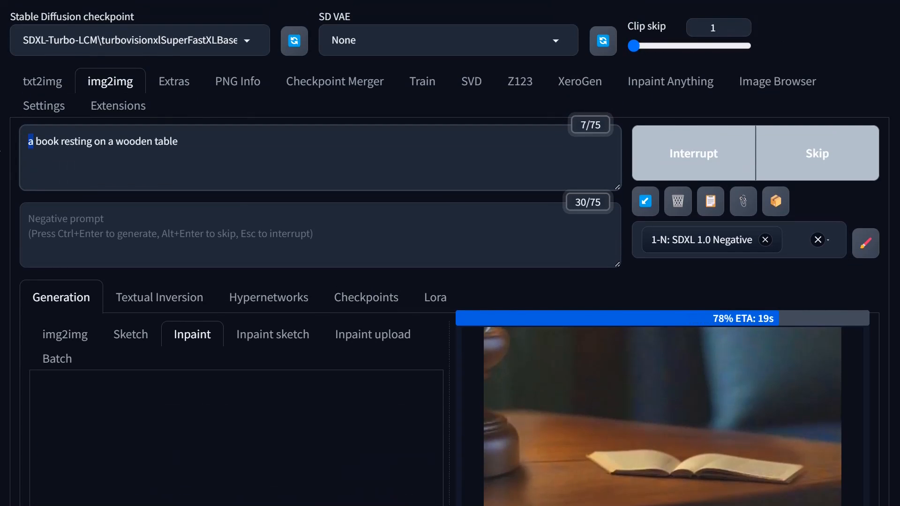
pyautogui.write('1')
pyautogui.press('Delete')
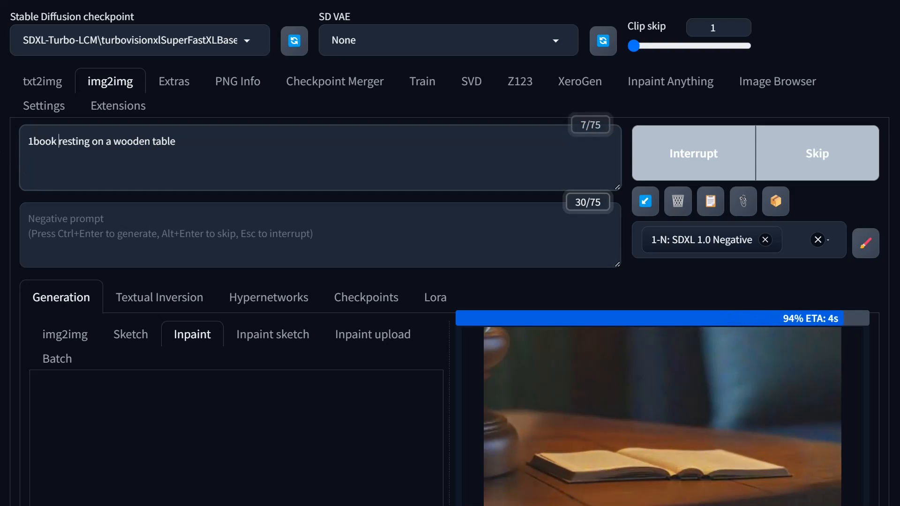
pyautogui.press('Right')
pyautogui.press('Right')
pyautogui.press('Right')
pyautogui.press('Right')
pyautogui.press('Delete')
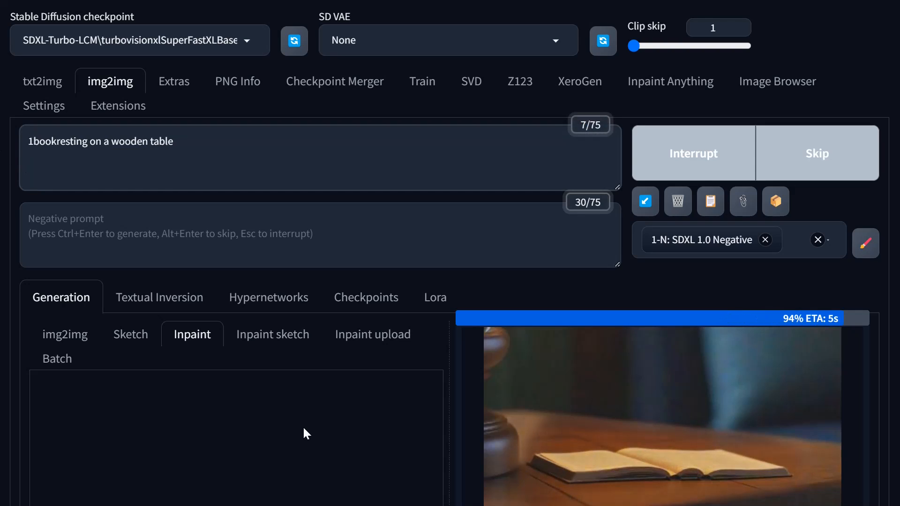
# Complete the prompt as "1book, closed, resting on a wooden table" and generate a new batch of inpainted images
pyautogui.write(', closed')
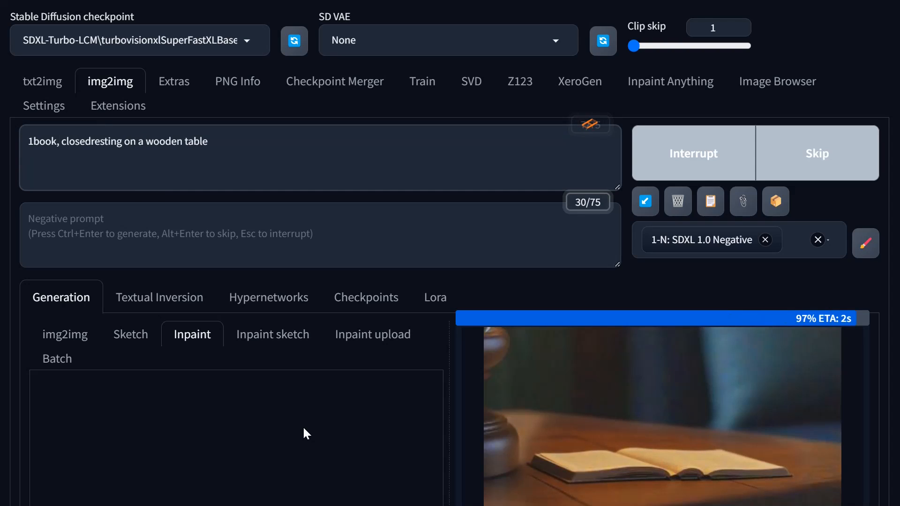
pyautogui.write(',')
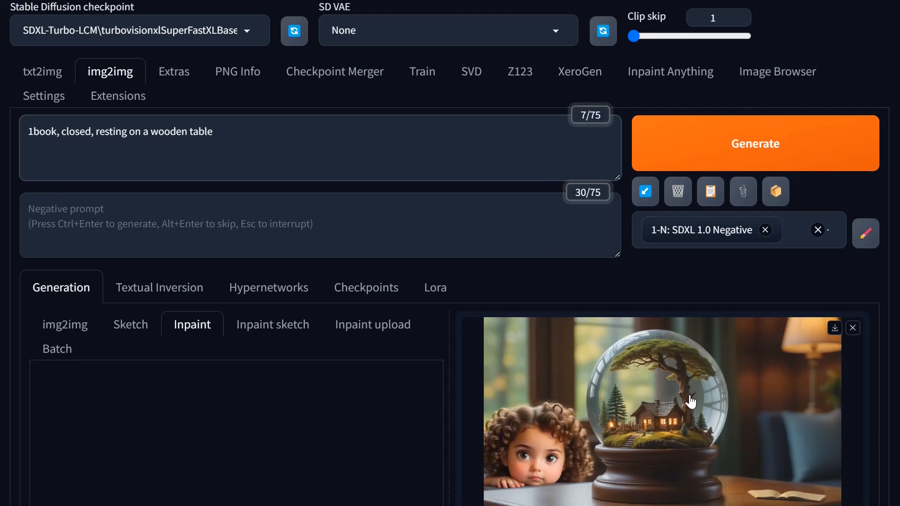
pyautogui.scroll(-3, 693, 398)
pyautogui.click(628, 412)
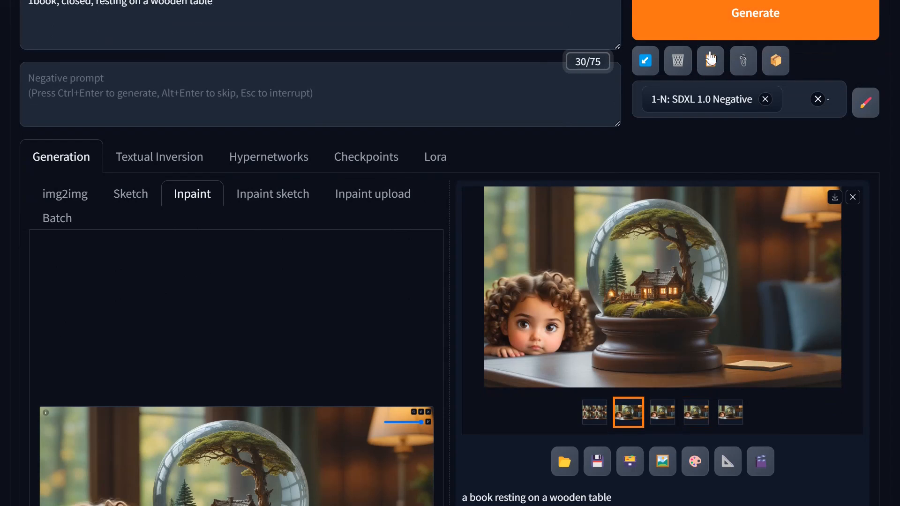
pyautogui.click(696, 33)
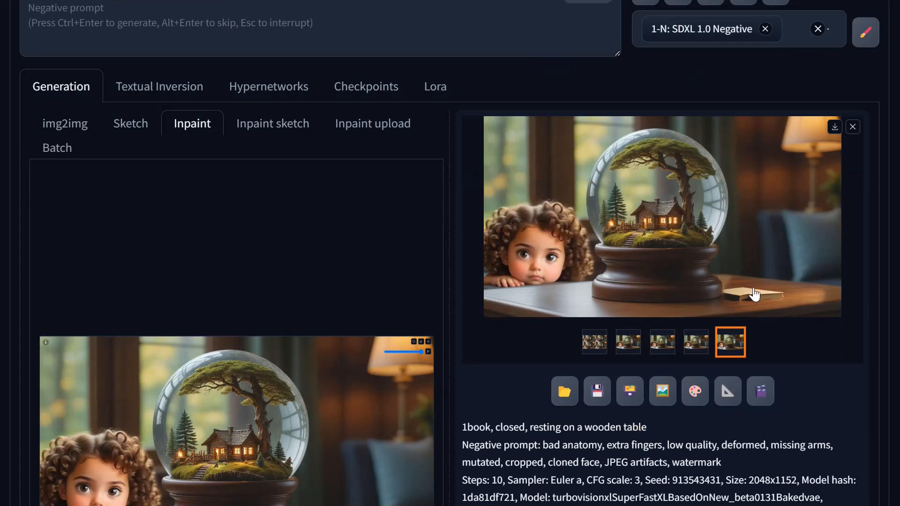
# View the generated closed-book images full size and compare how the book on the table looks in each
pyautogui.click(756, 303)
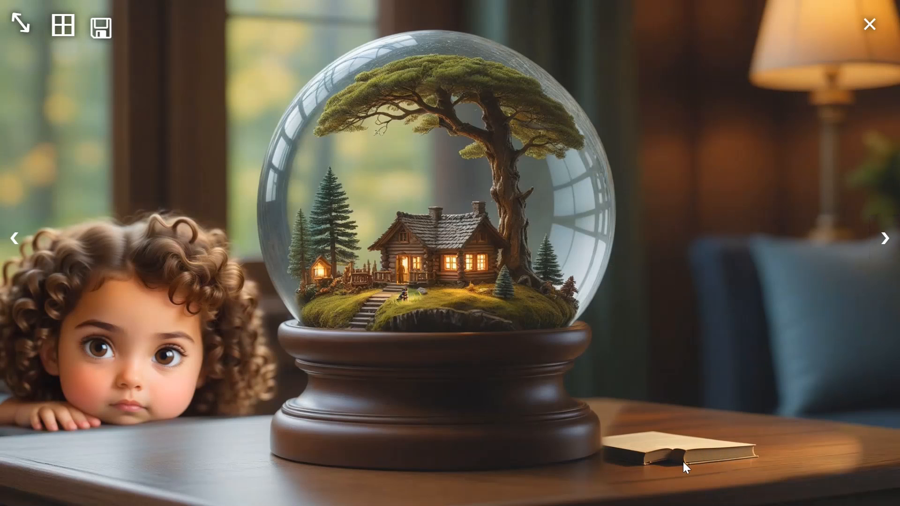
pyautogui.click(885, 239)
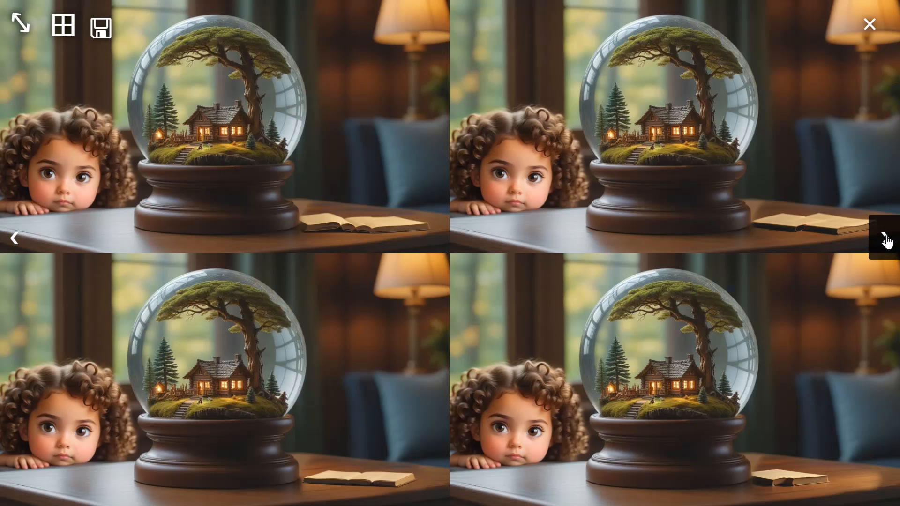
pyautogui.click(885, 239)
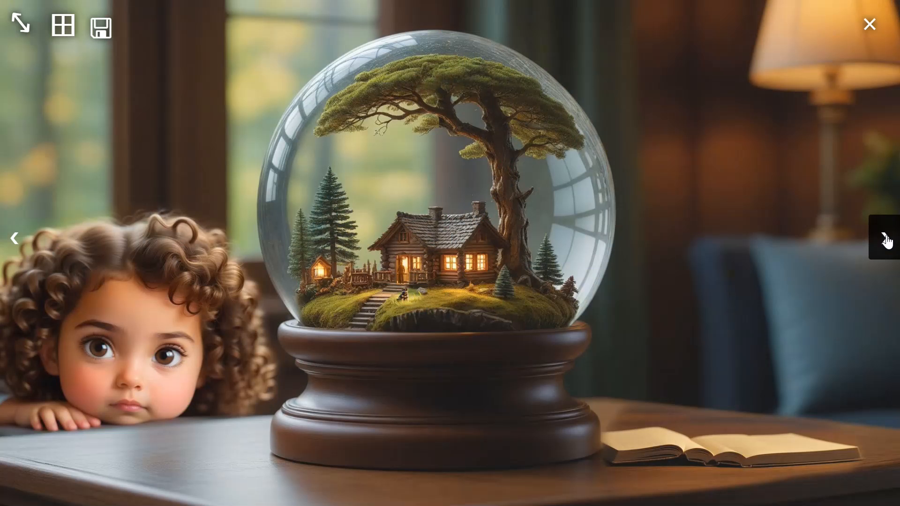
pyautogui.click(885, 239)
pyautogui.click(886, 240)
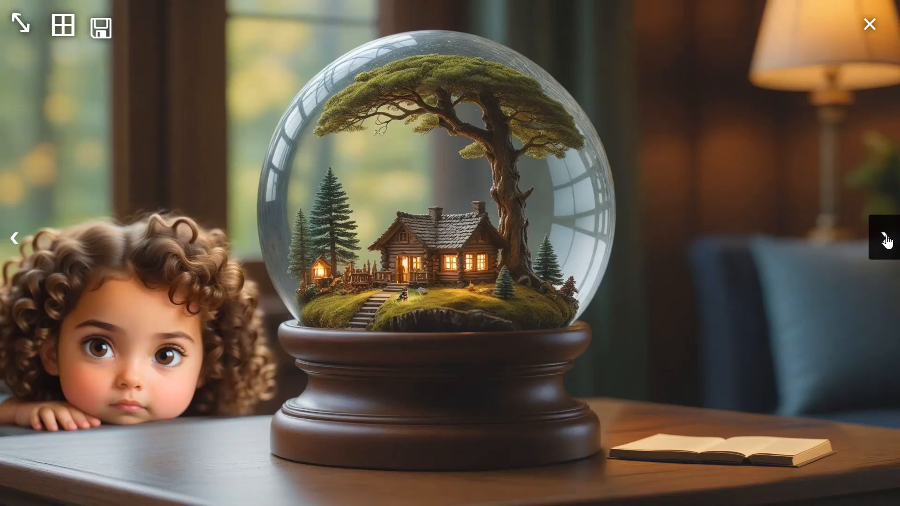
pyautogui.click(818, 254)
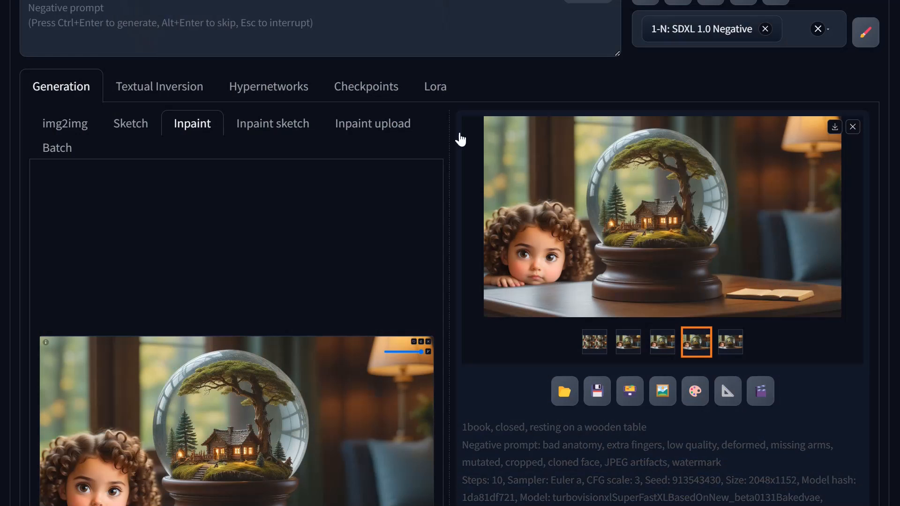
# Add "hard cover" before "closed" in the prompt and set the only-masked padding to 60 pixels
pyautogui.scroll(5, 459, 139)
pyautogui.scroll(-7, 501, 310)
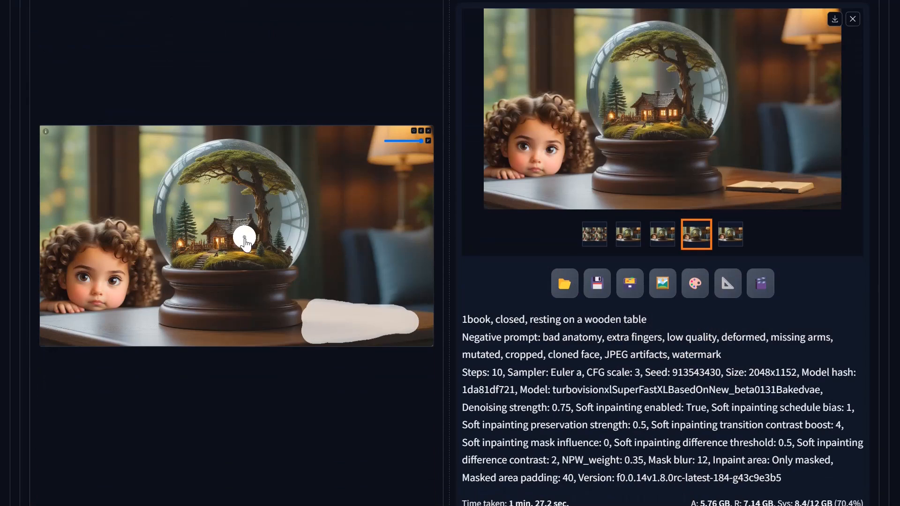
pyautogui.scroll(-3, 315, 398)
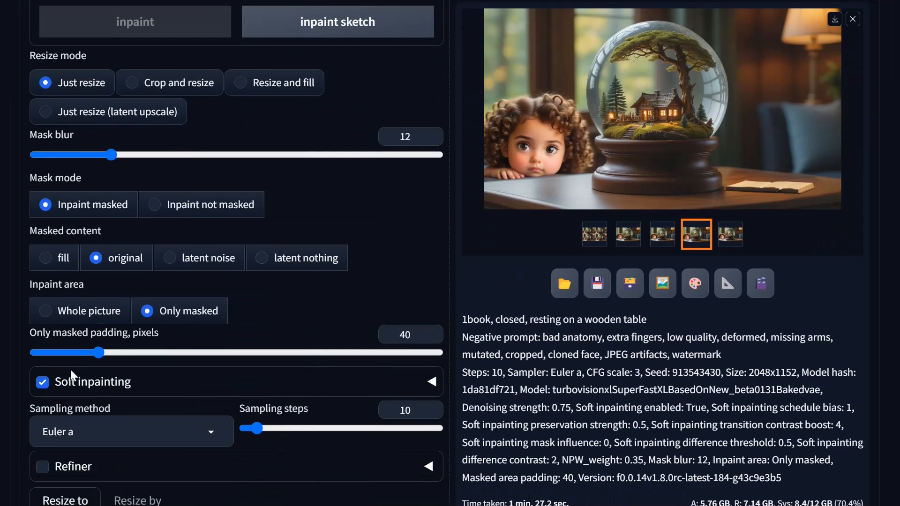
pyautogui.moveTo(99, 353); pyautogui.dragTo(130, 354)
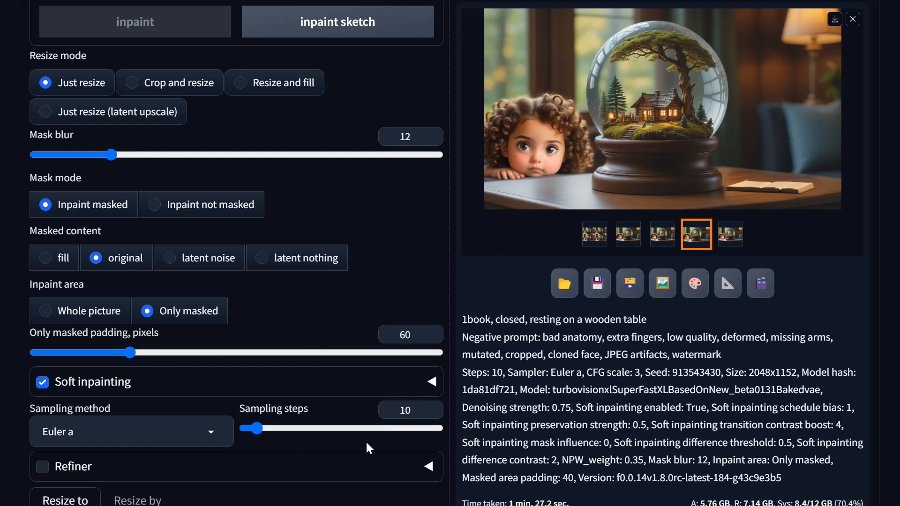
# Replace "1book" in the prompt with "small stack of books" and start generating
pyautogui.scroll(10, 198, 311)
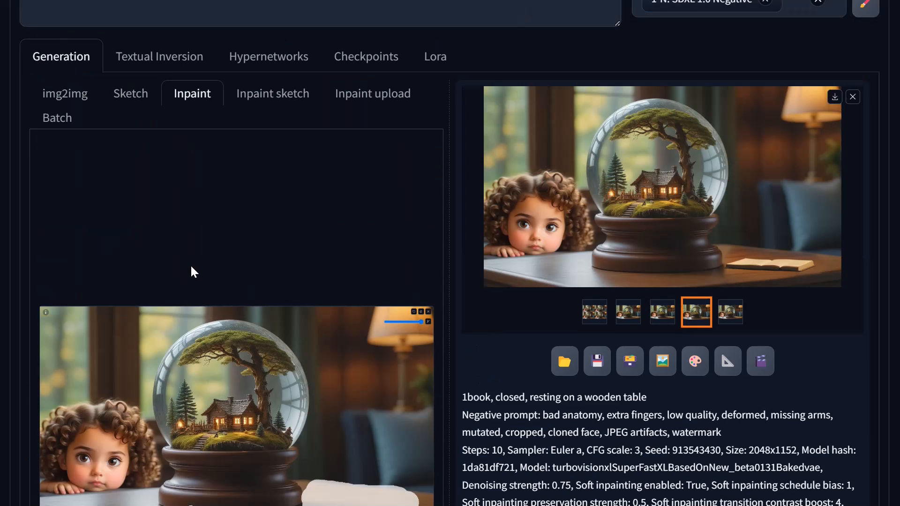
pyautogui.scroll(5, 120, 163)
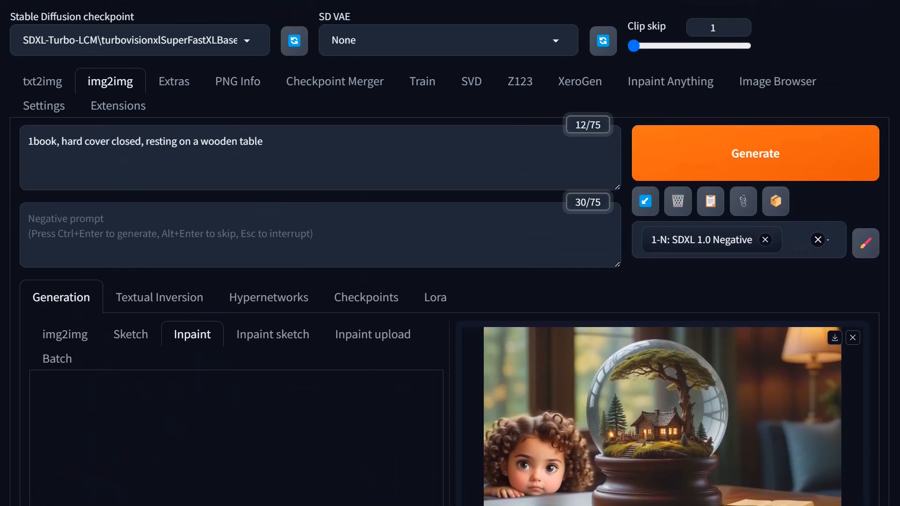
pyautogui.doubleClick(42, 141)
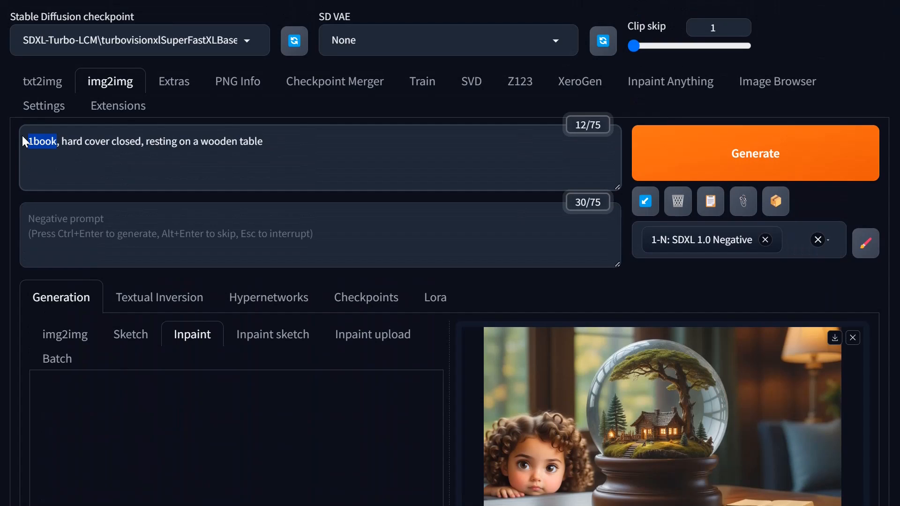
pyautogui.write('small stack')
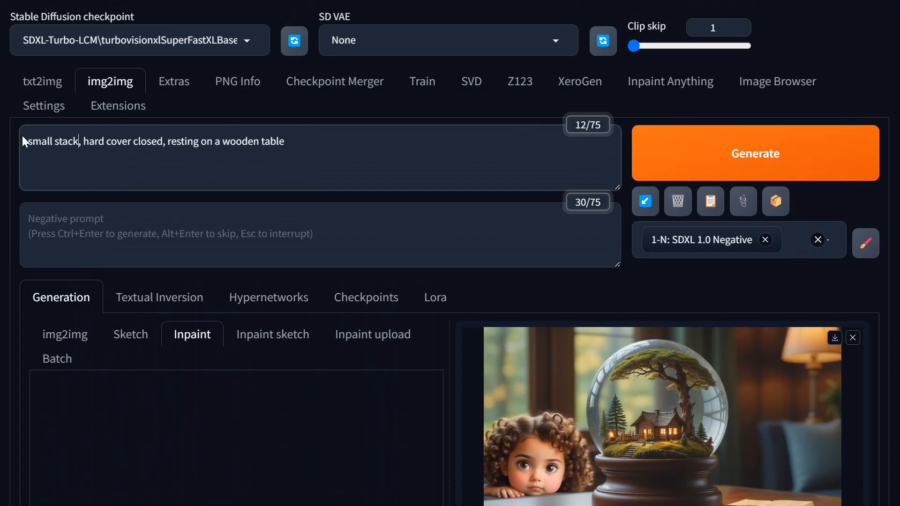
pyautogui.write(' of books')
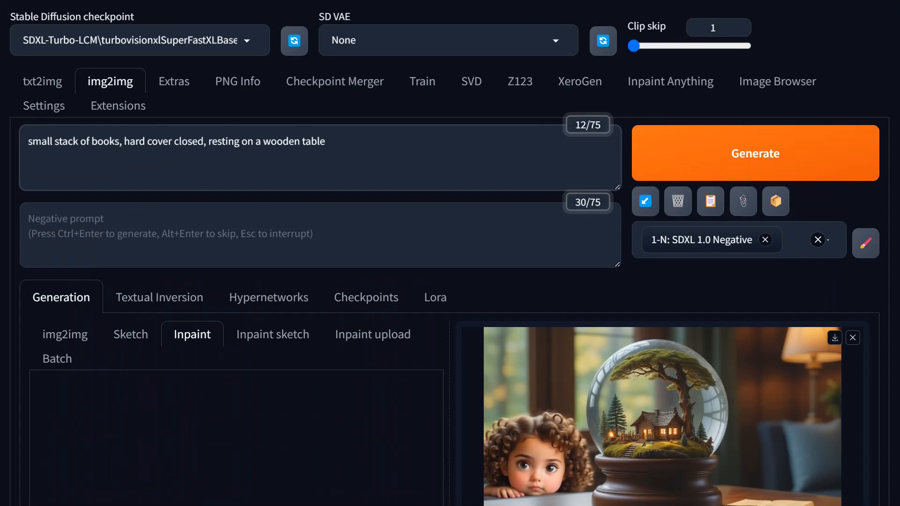
pyautogui.hotkey('ctrl', 'Return')
# Check the live preview of the books against the painted mask and interrupt the generation
pyautogui.scroll(-5, 796, 278)
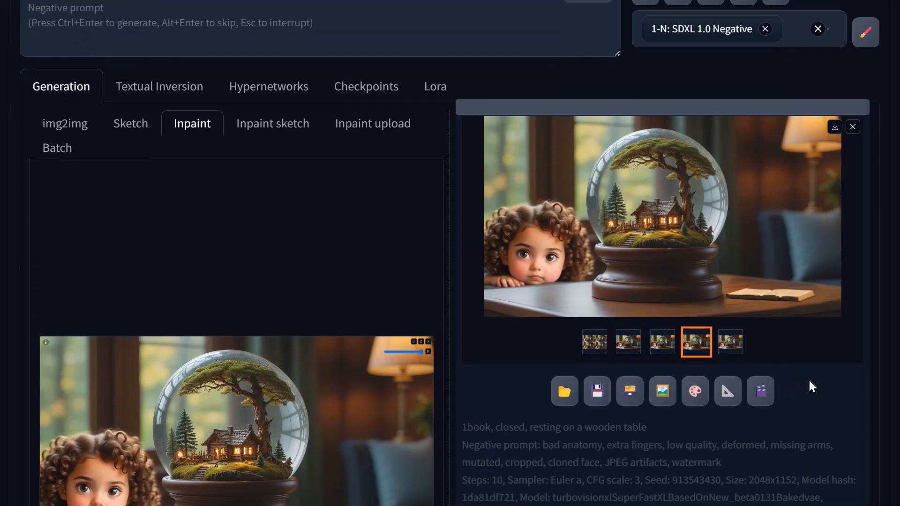
pyautogui.scroll(-3, 806, 378)
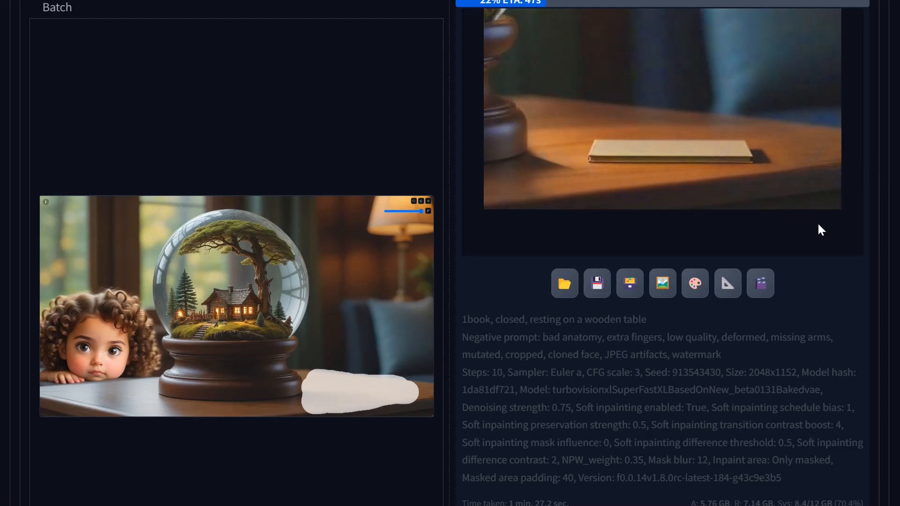
pyautogui.scroll(3, 753, 180)
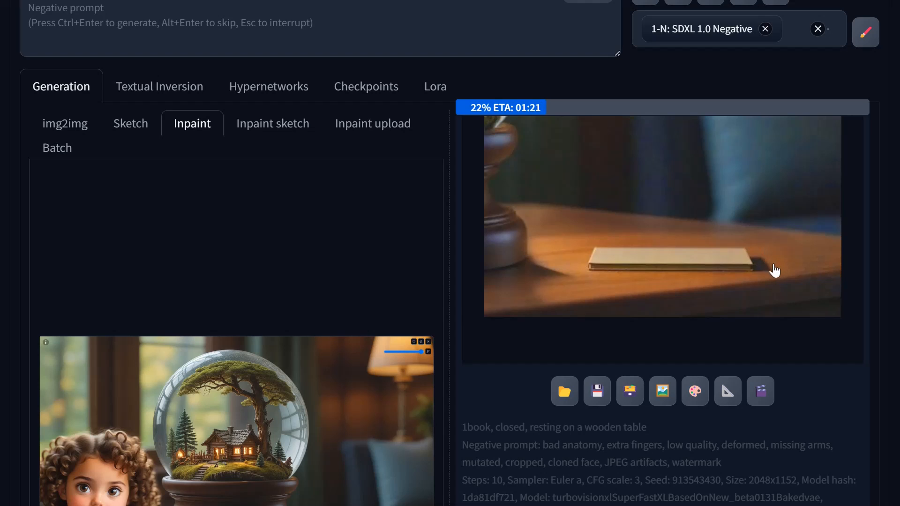
pyautogui.scroll(-3, 361, 411)
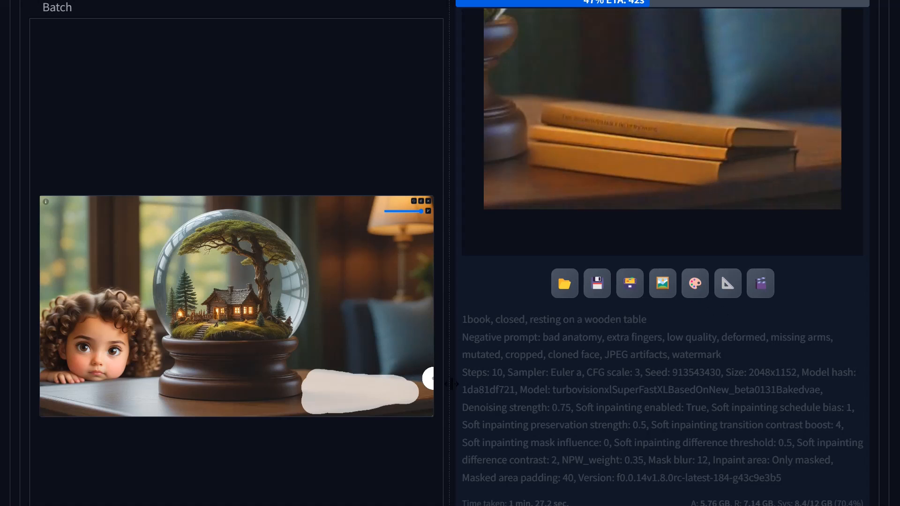
pyautogui.scroll(6, 727, 160)
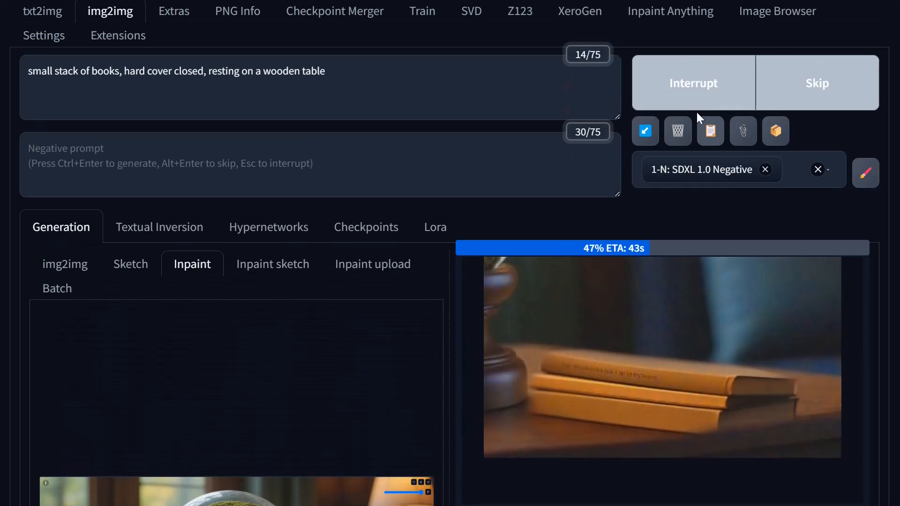
pyautogui.click(696, 106)
# Extend the inpaint mask upward on the table beside the globe to fit a book stack, and generate again
pyautogui.scroll(-10, 417, 292)
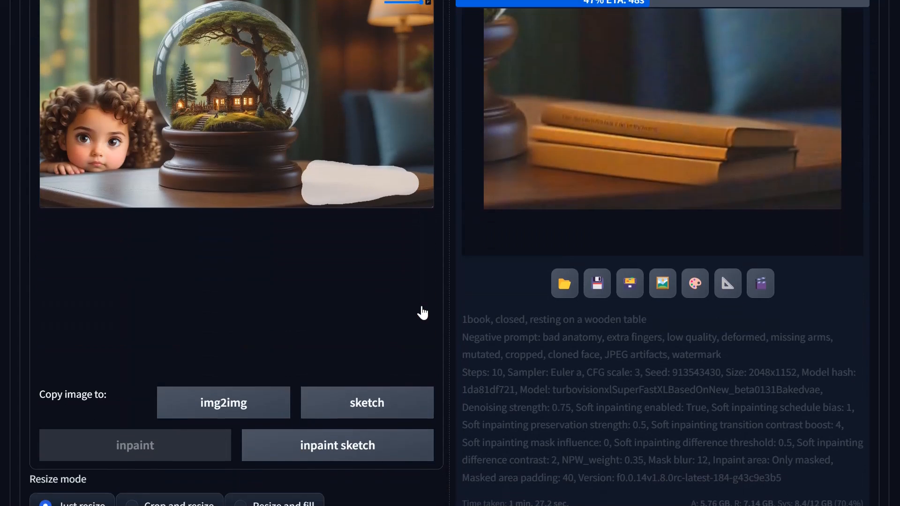
pyautogui.moveTo(402, 174)
pyautogui.mouseDown()
pyautogui.moveTo(402, 158)
pyautogui.moveTo(319, 162)
pyautogui.moveTo(368, 159)
pyautogui.mouseUp()
pyautogui.scroll(7, 754, 119)
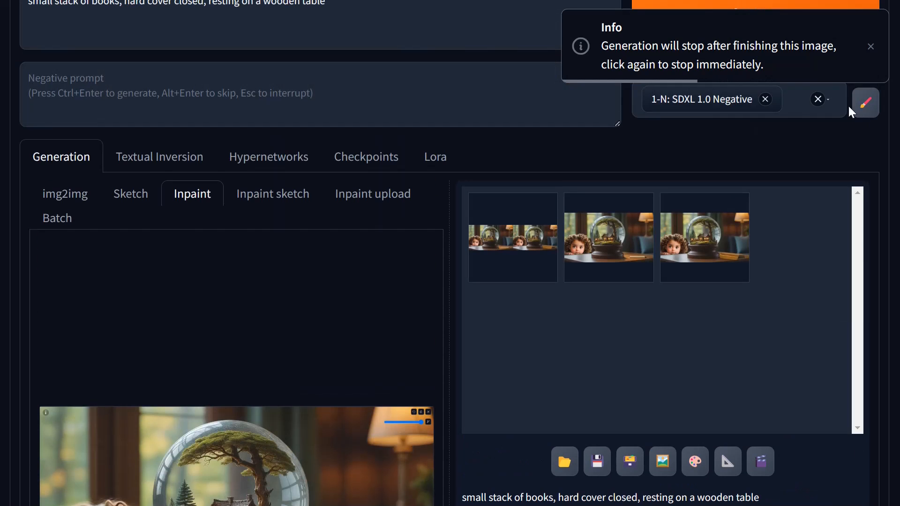
pyautogui.click(848, 141)
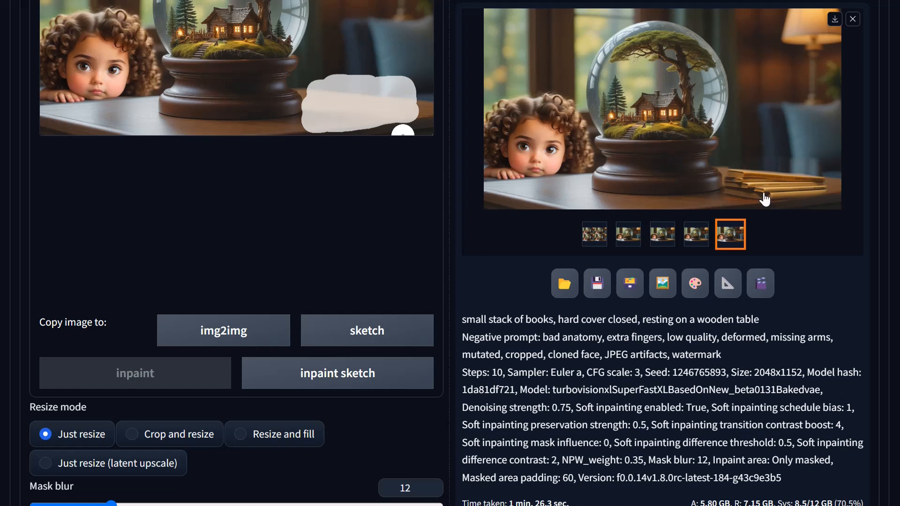
# Compare the generated stack-of-books variants and examine the last one full size
pyautogui.click(697, 234)
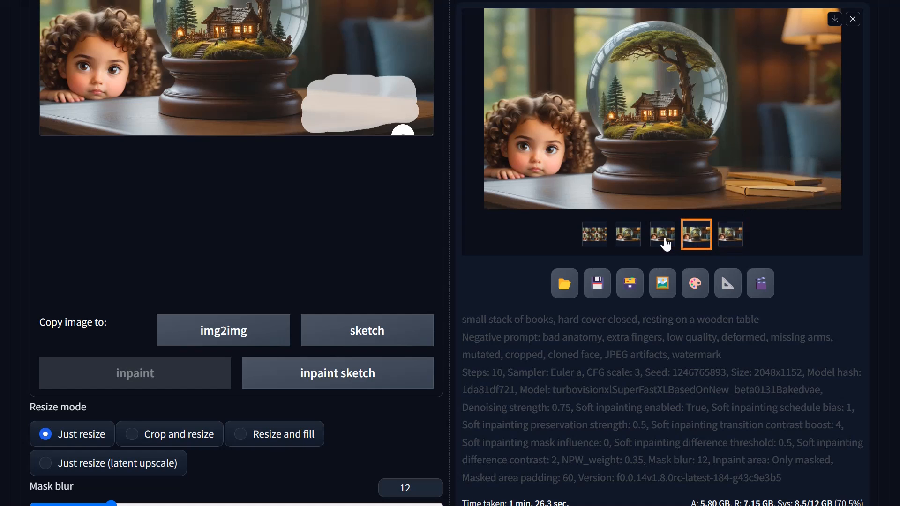
pyautogui.click(662, 241)
pyautogui.click(628, 236)
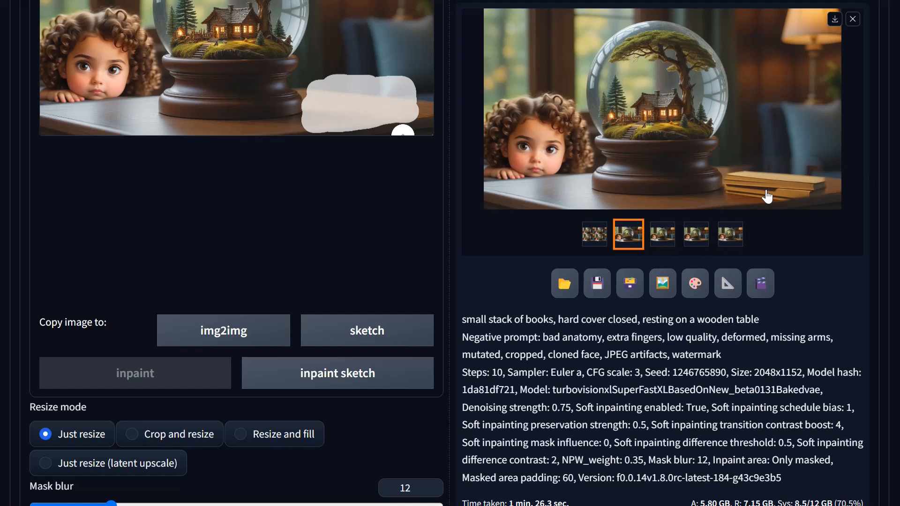
pyautogui.click(735, 241)
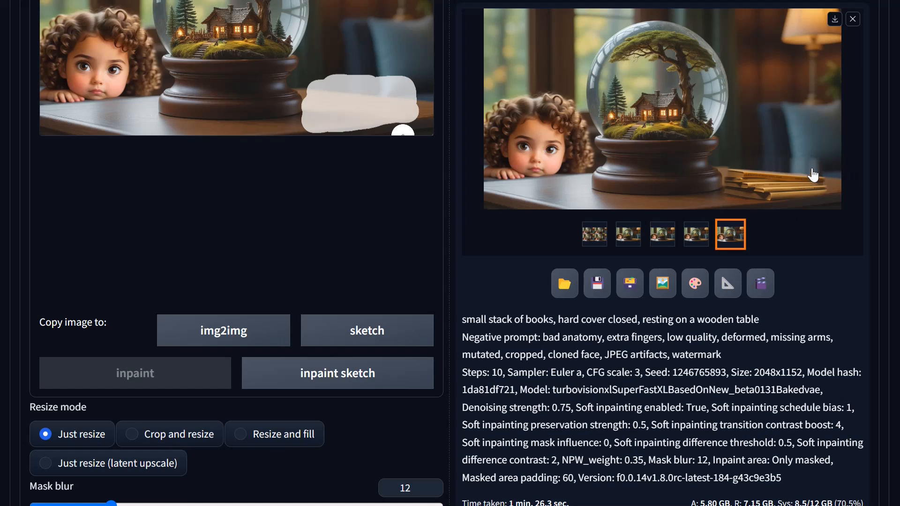
pyautogui.click(740, 170)
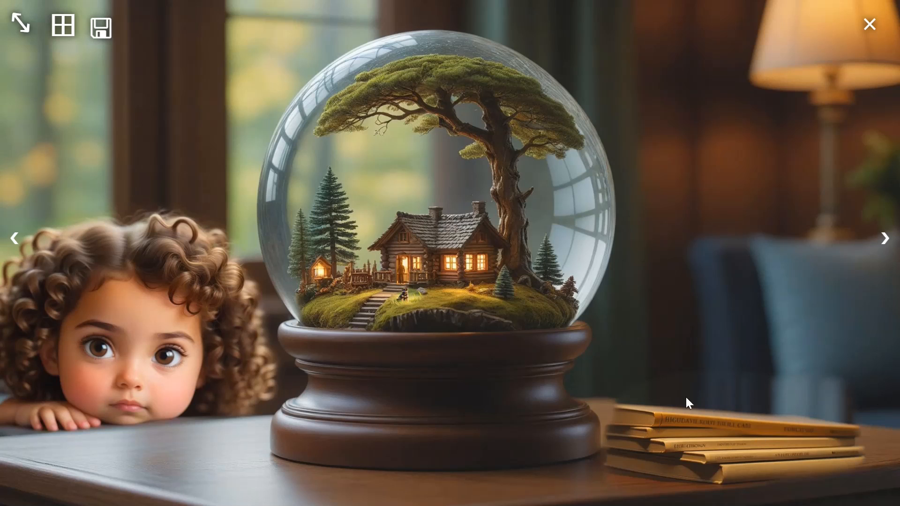
pyautogui.click(708, 364)
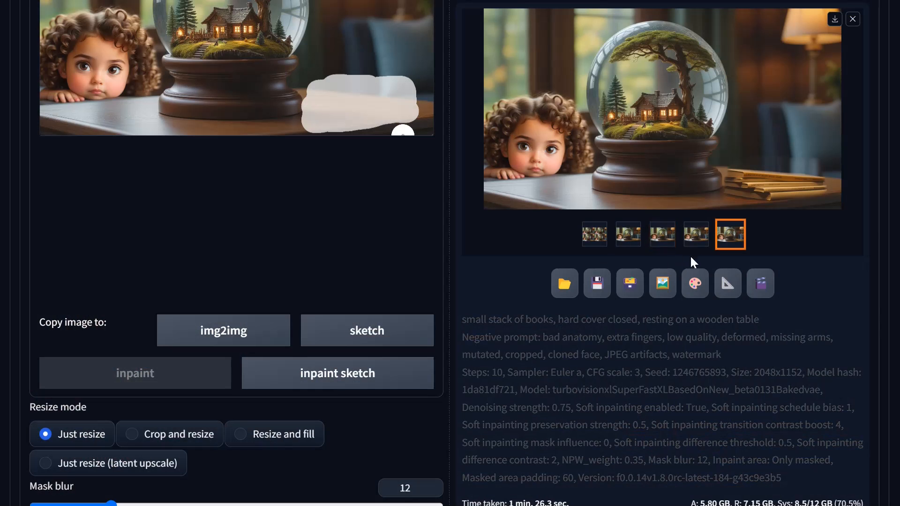
# Send the last result to inpainting and replace the old mask with a larger one covering the book stack and its surroundings
pyautogui.click(695, 284)
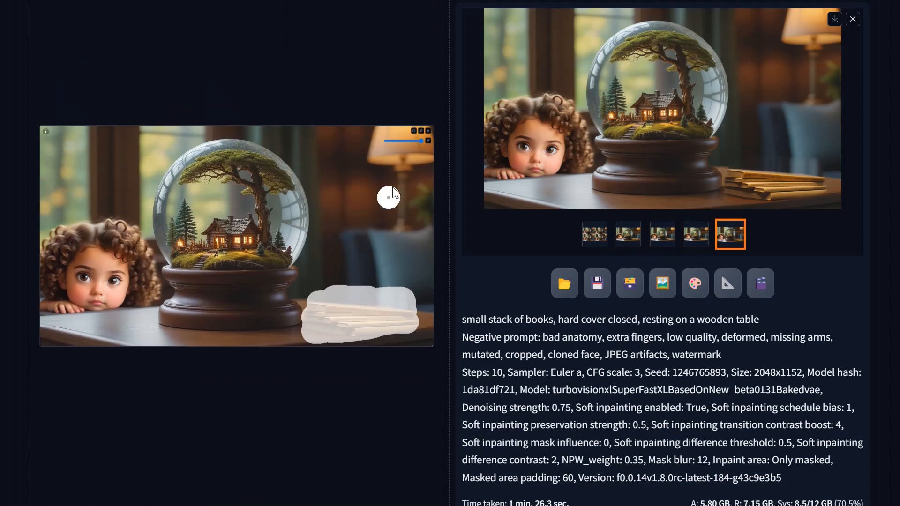
pyautogui.click(421, 131)
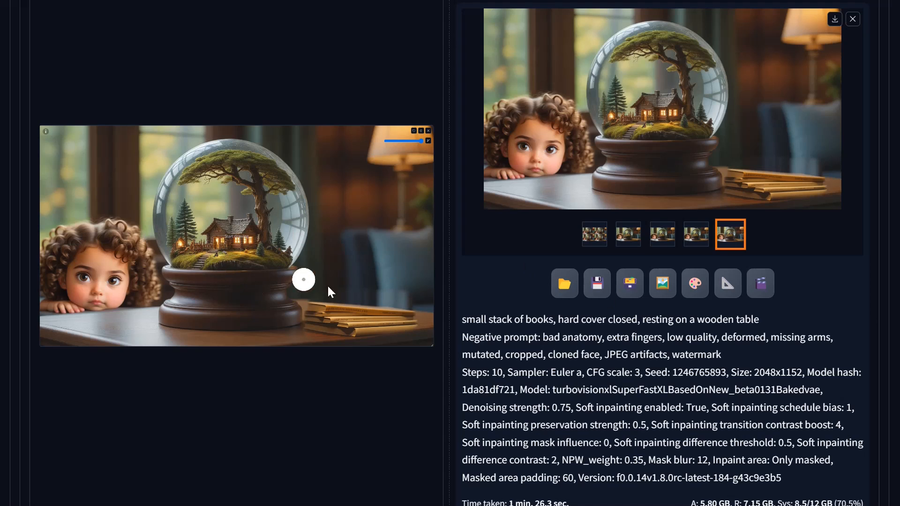
pyautogui.moveTo(310, 306); pyautogui.dragTo(348, 292)
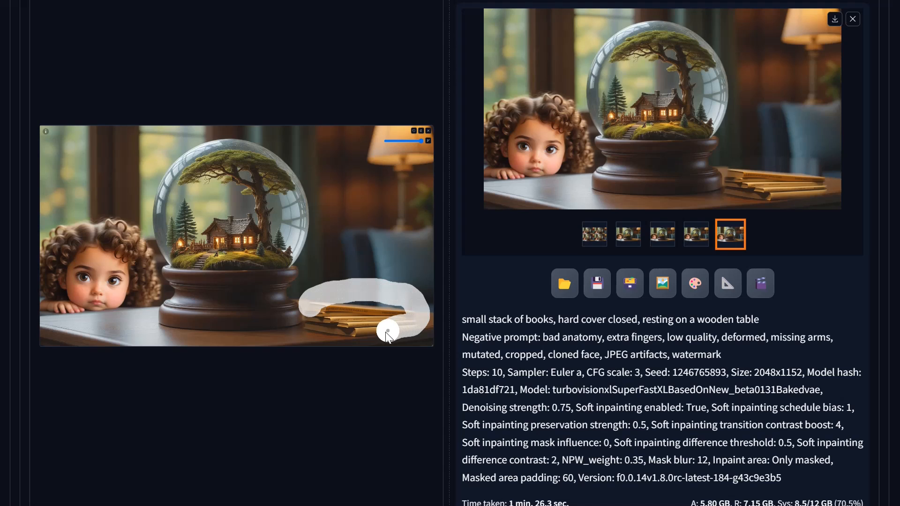
pyautogui.moveTo(387, 333); pyautogui.dragTo(334, 339)
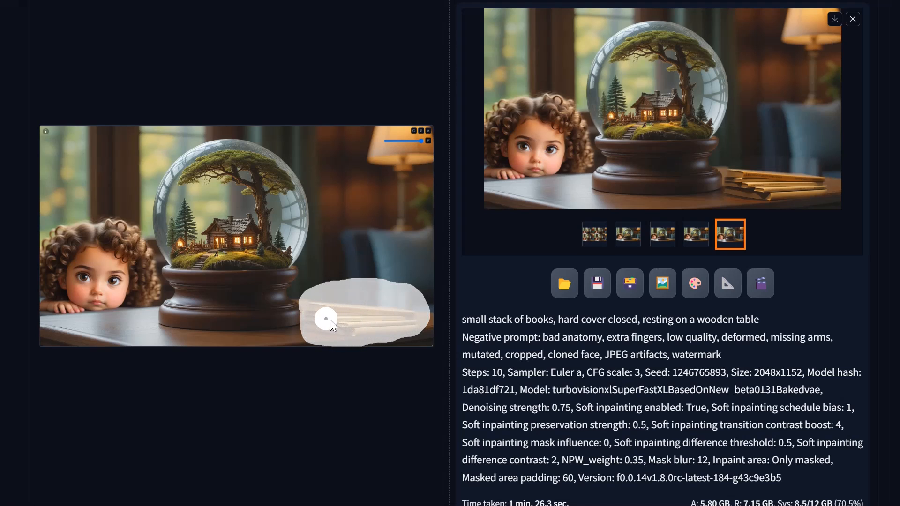
# Switch the checkpoint to Inpainting\aZovyaRPGArtistTools_v4Inpainting and the SD VAE to vae-ft-mse-840000-ema-pruned
pyautogui.scroll(5, 335, 262)
pyautogui.click(153, 40)
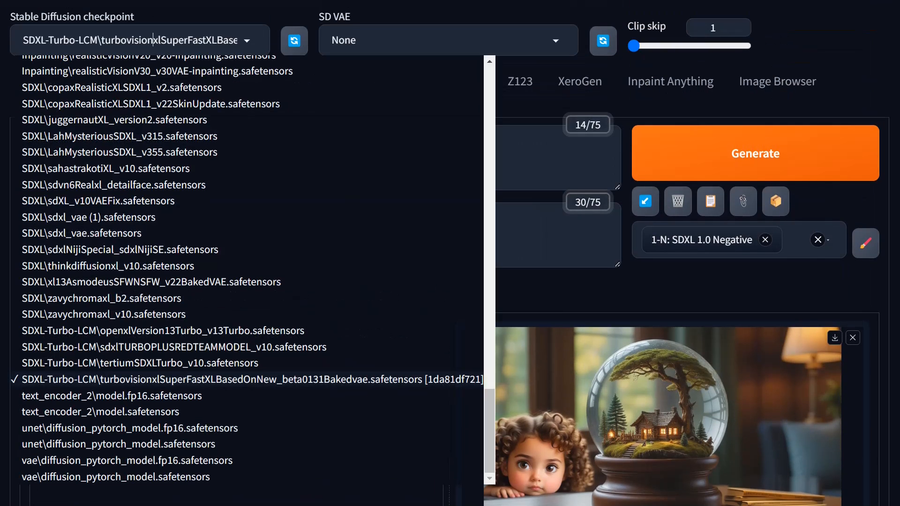
pyautogui.scroll(3, 226, 159)
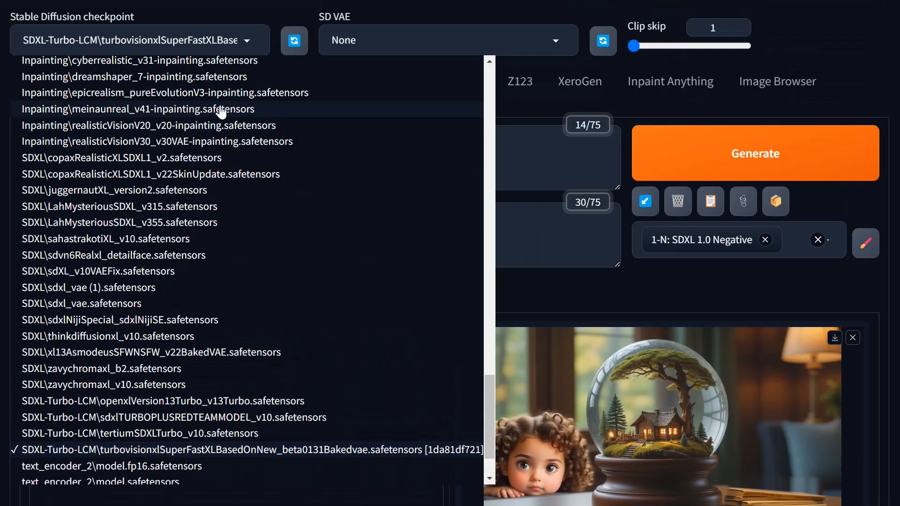
pyautogui.scroll(3, 220, 112)
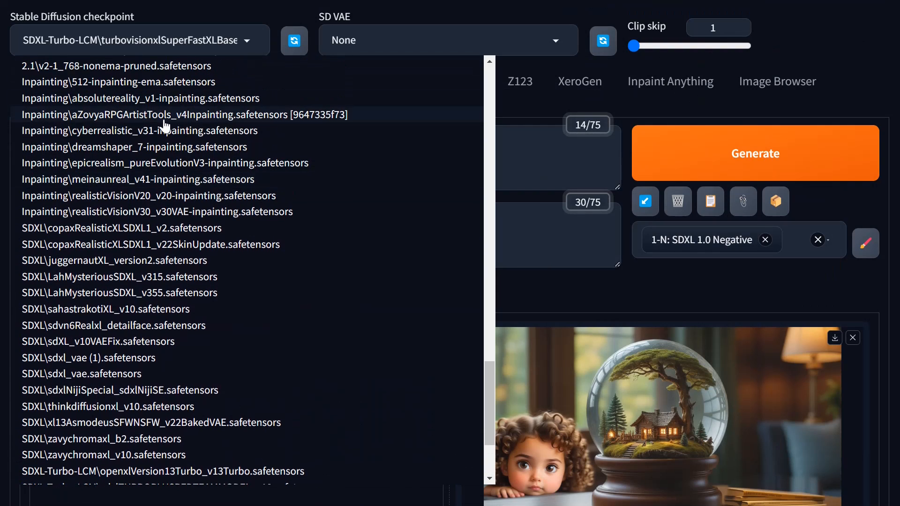
pyautogui.click(222, 117)
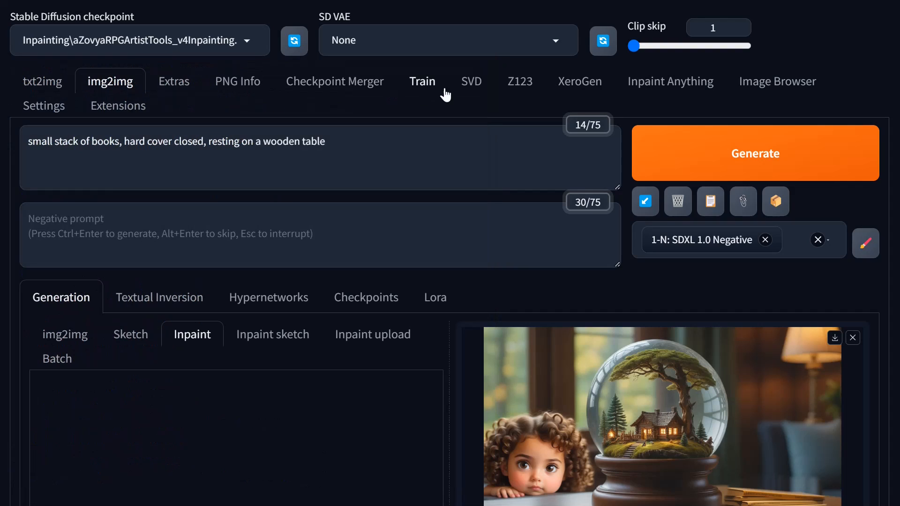
pyautogui.click(555, 41)
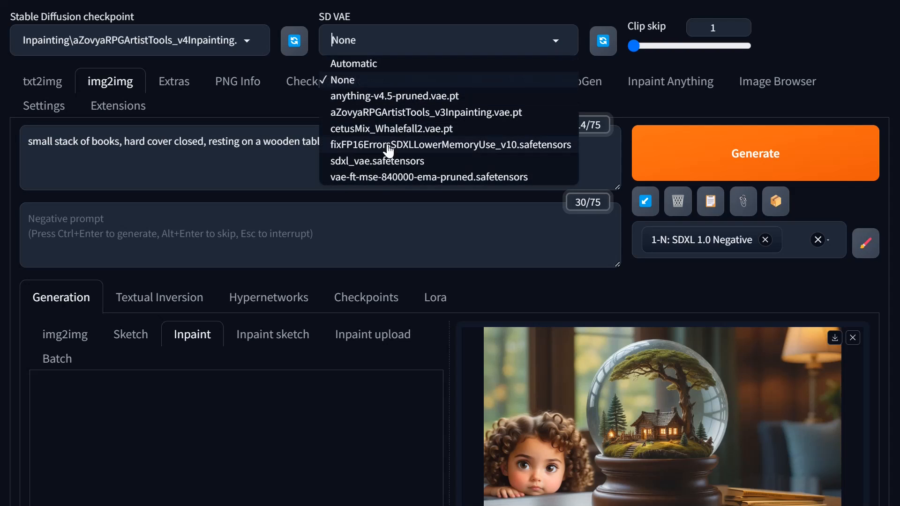
pyautogui.click(379, 178)
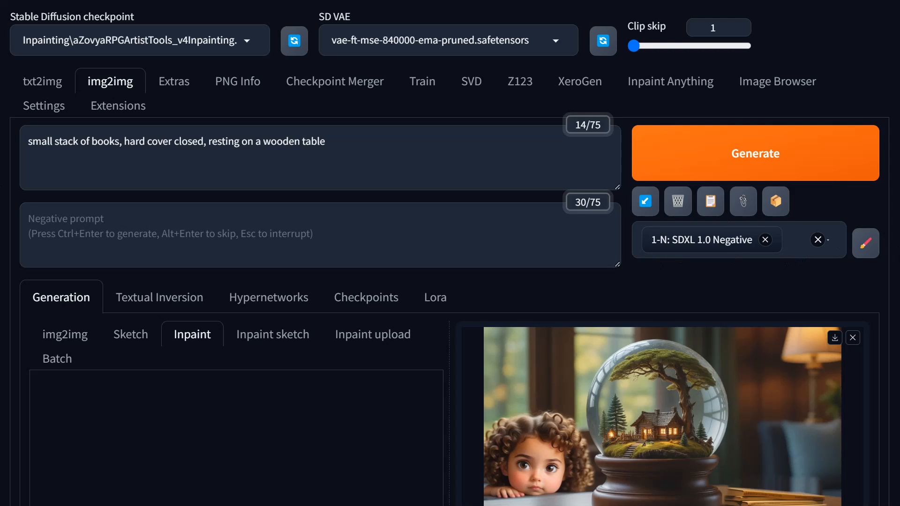
pyautogui.scroll(-7, 291, 197)
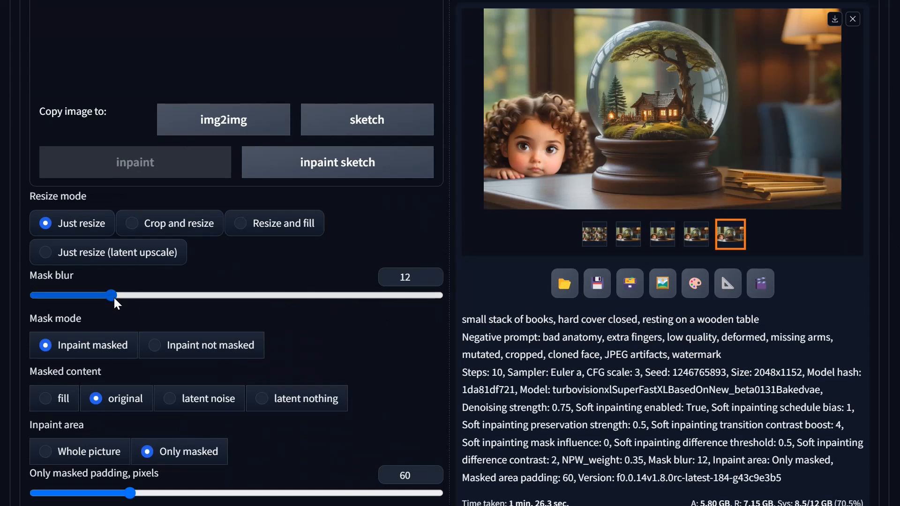
pyautogui.moveTo(112, 296); pyautogui.dragTo(84, 300)
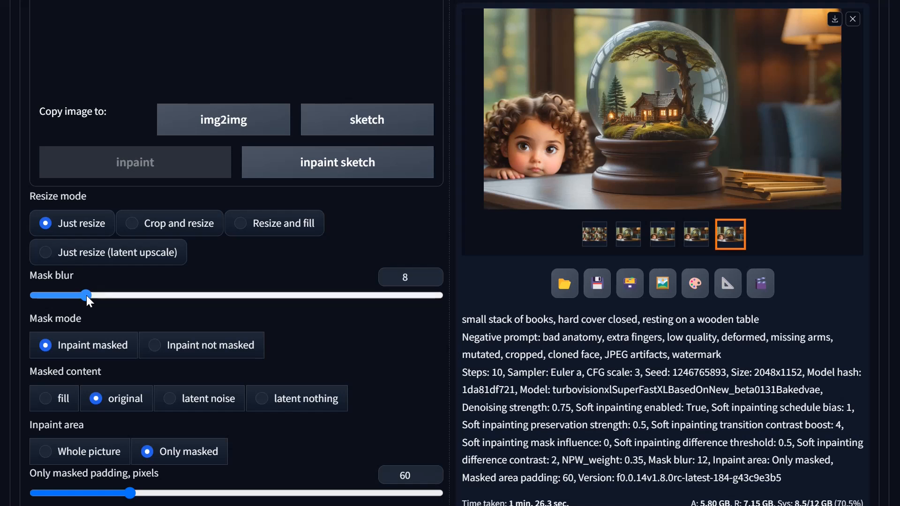
pyautogui.moveTo(87, 296); pyautogui.dragTo(103, 295)
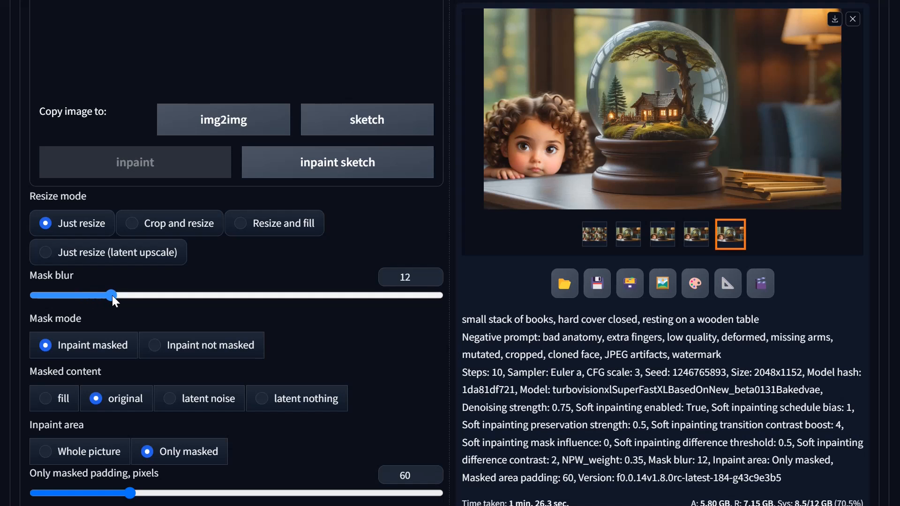
pyautogui.scroll(8, 324, 172)
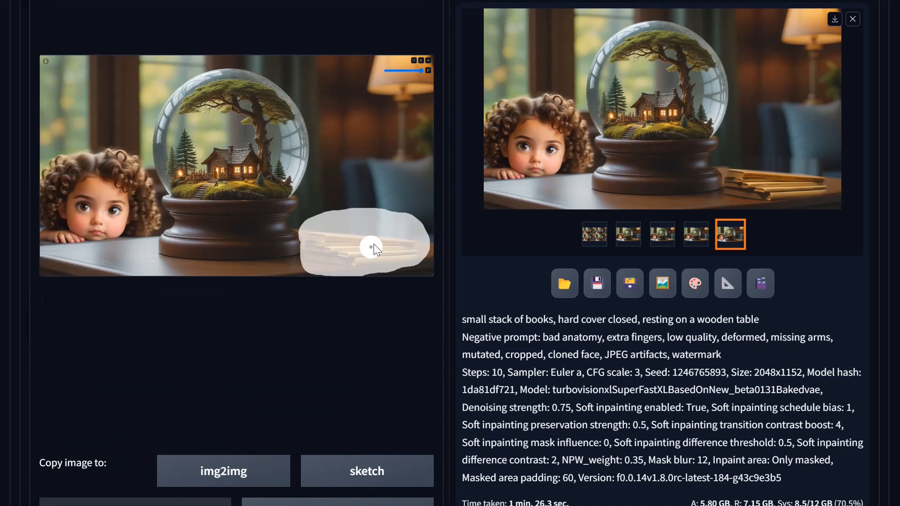
# Turn off soft inpainting and configure 30 sampling steps with a 1024 by 1024 output size
pyautogui.scroll(-10, 339, 310)
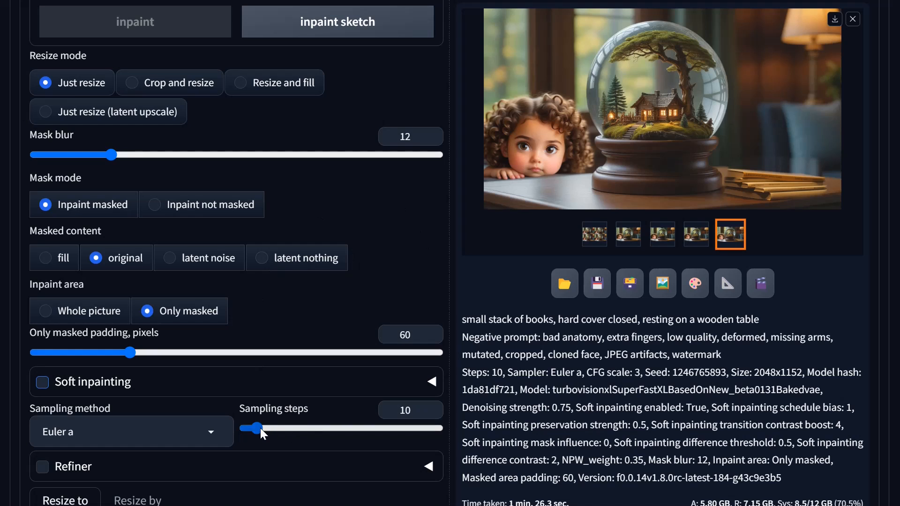
pyautogui.moveTo(257, 428); pyautogui.dragTo(283, 432)
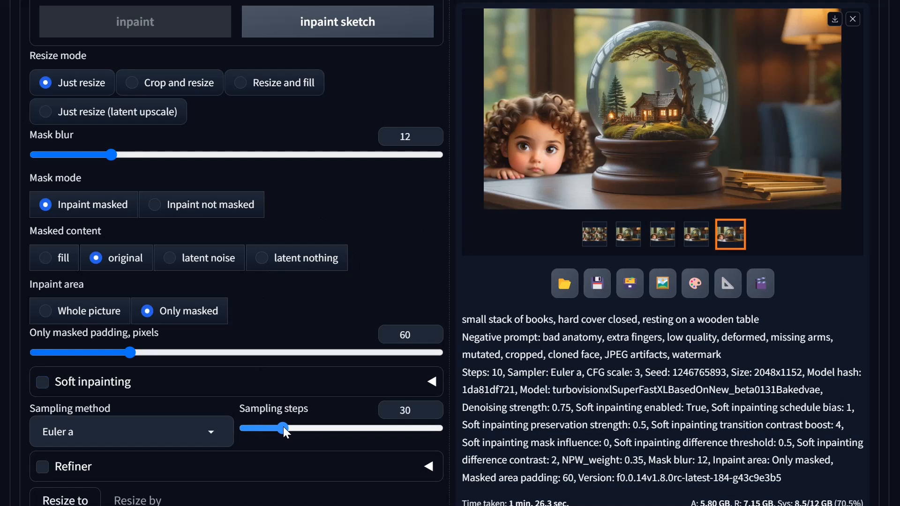
pyautogui.scroll(-4, 288, 421)
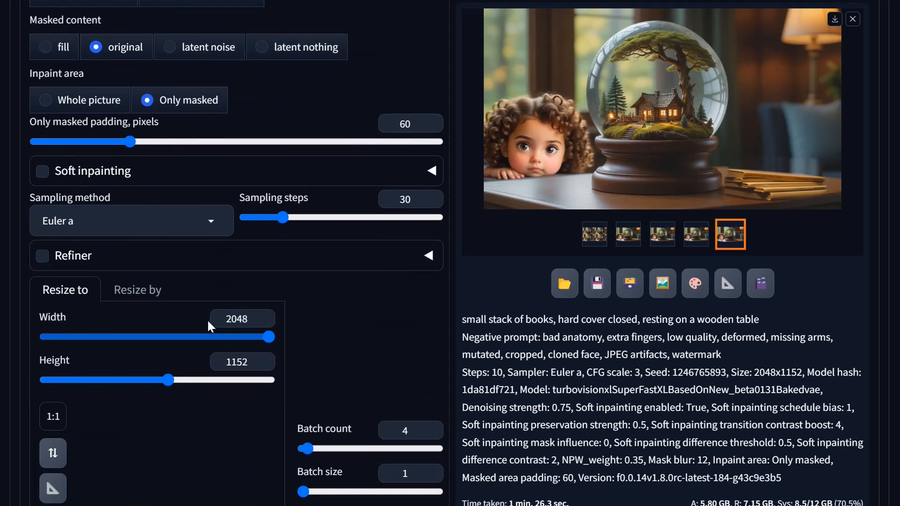
pyautogui.scroll(-3, 326, 331)
pyautogui.scroll(-2, 207, 211)
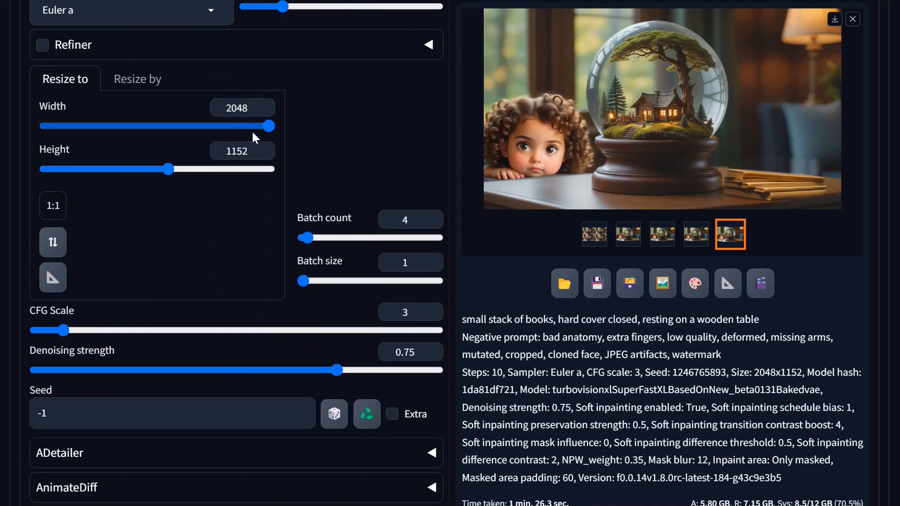
pyautogui.moveTo(265, 126); pyautogui.dragTo(154, 136)
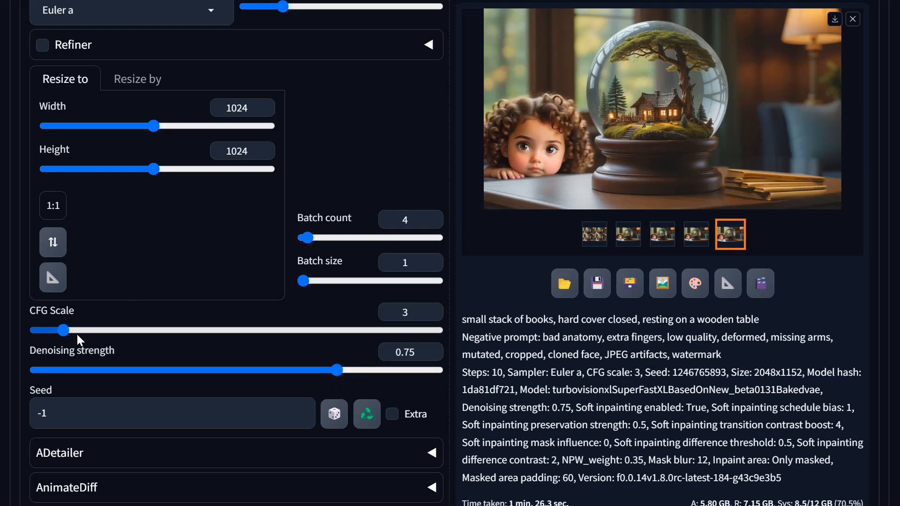
# Set the CFG scale to 7 and the denoising strength to 0.5
pyautogui.moveTo(64, 330); pyautogui.dragTo(118, 332)
pyautogui.moveTo(339, 370); pyautogui.dragTo(248, 378)
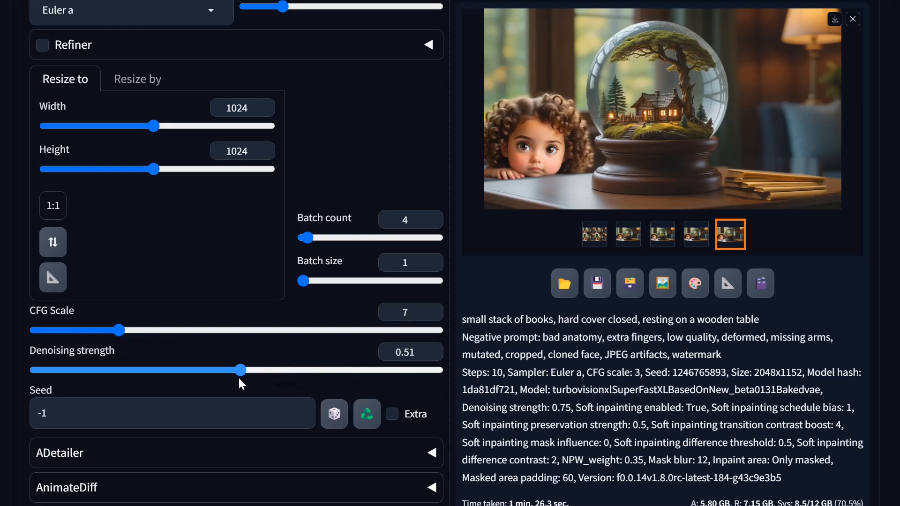
pyautogui.moveTo(240, 382); pyautogui.dragTo(237, 382)
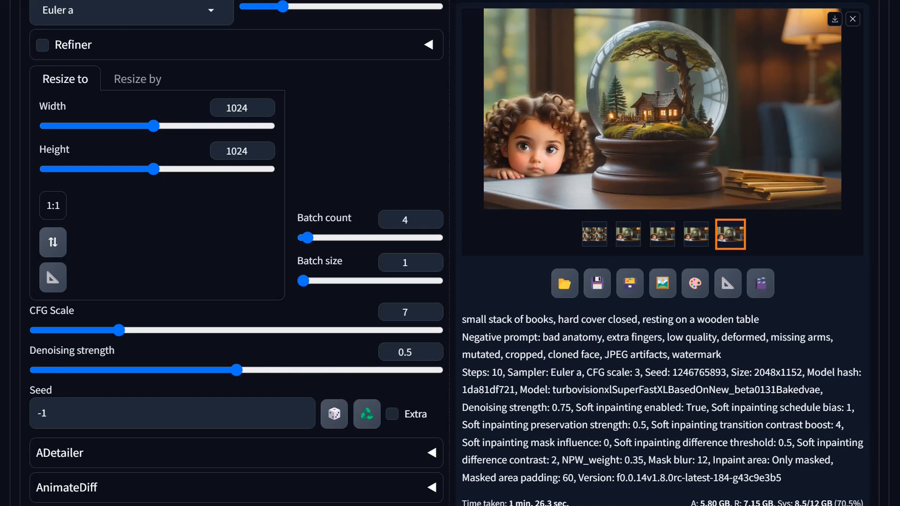
# Review the remaining inpaint settings and the mask over the books, and generate new variants
pyautogui.scroll(-6, 237, 253)
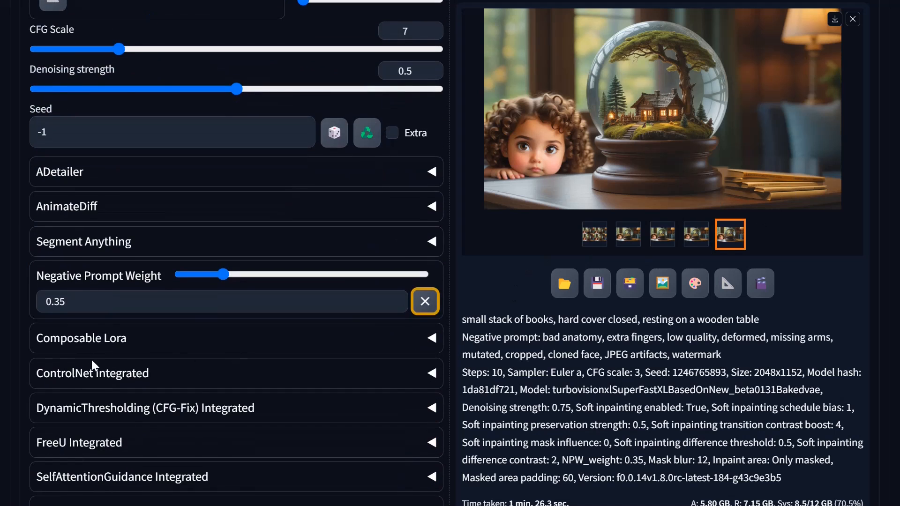
pyautogui.scroll(-6, 92, 359)
pyautogui.scroll(13, 92, 359)
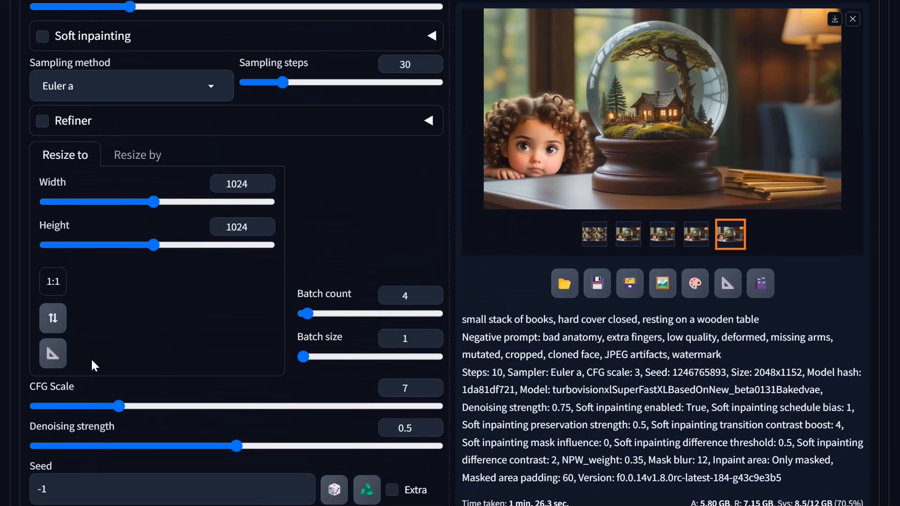
pyautogui.scroll(5, 92, 363)
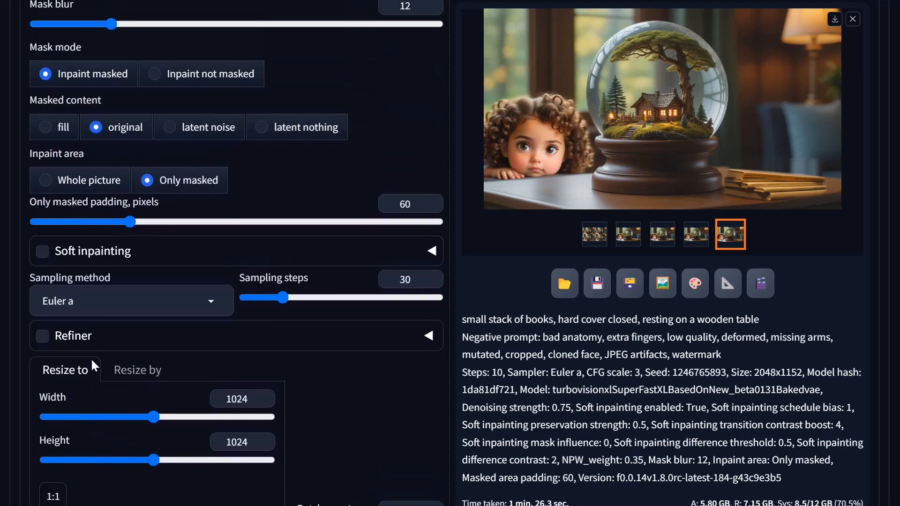
pyautogui.scroll(2, 91, 365)
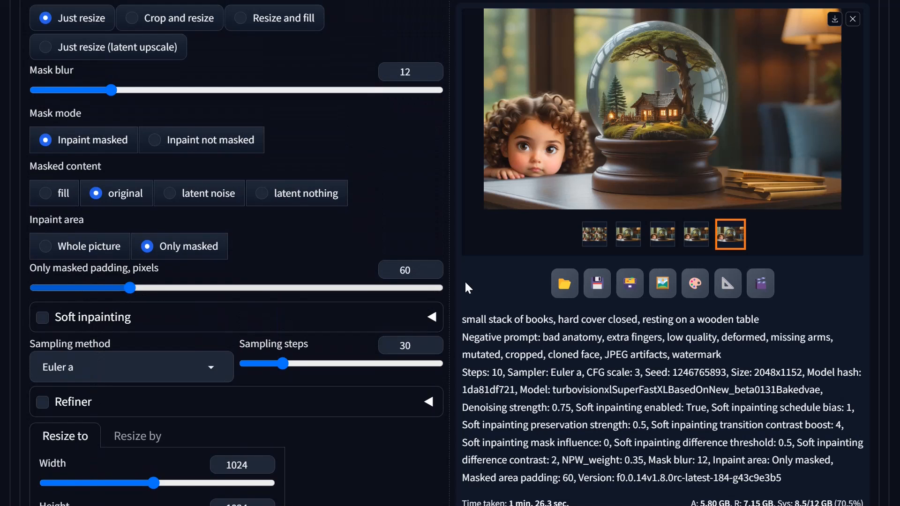
pyautogui.scroll(3, 131, 288)
pyautogui.scroll(15, 616, 309)
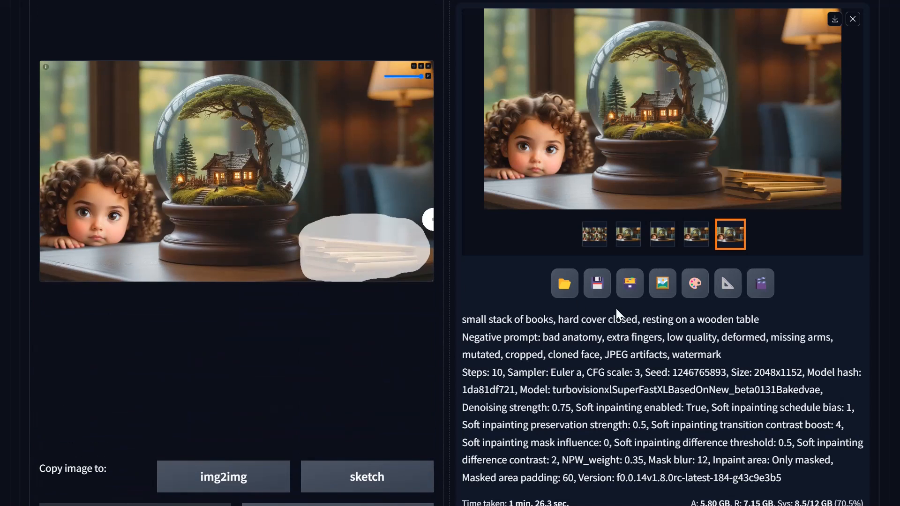
pyautogui.click(786, 180)
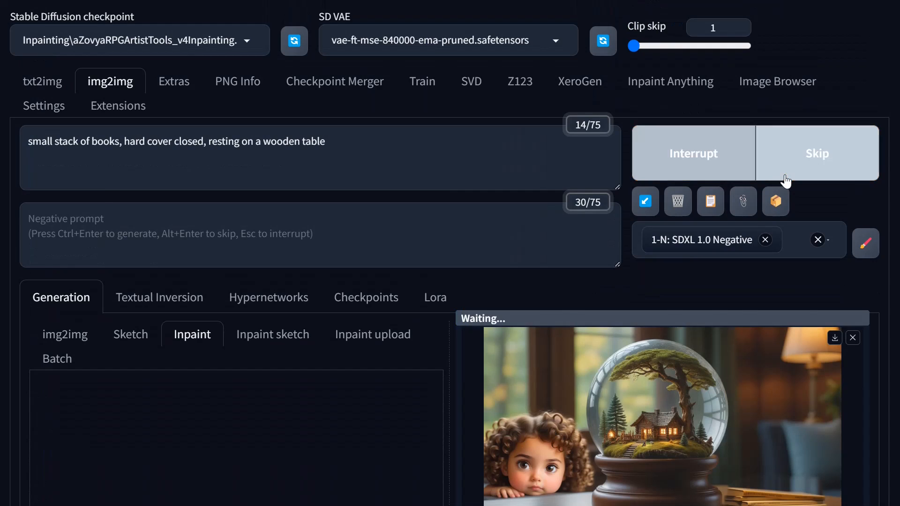
# Compare the new book stack variants one by one at full size, ending on the last one
pyautogui.scroll(-3, 774, 328)
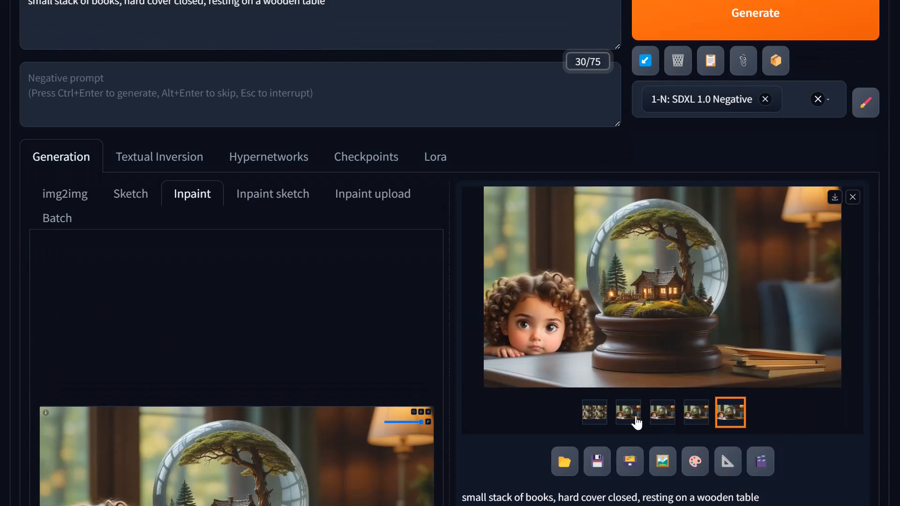
pyautogui.click(628, 413)
pyautogui.click(753, 345)
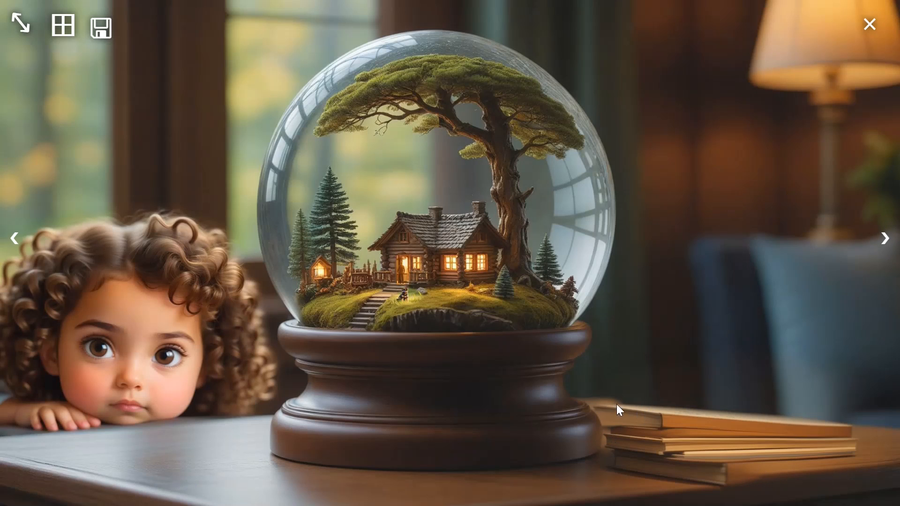
pyautogui.click(884, 239)
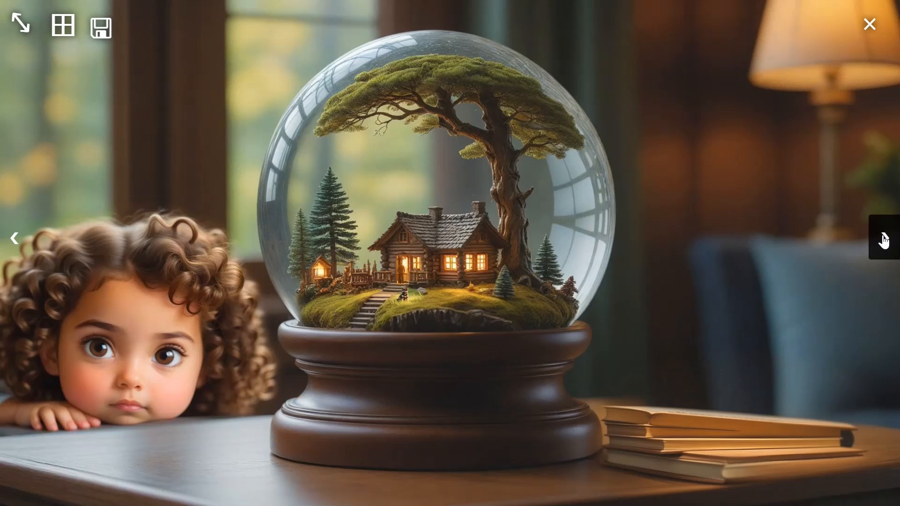
pyautogui.click(884, 239)
pyautogui.click(885, 239)
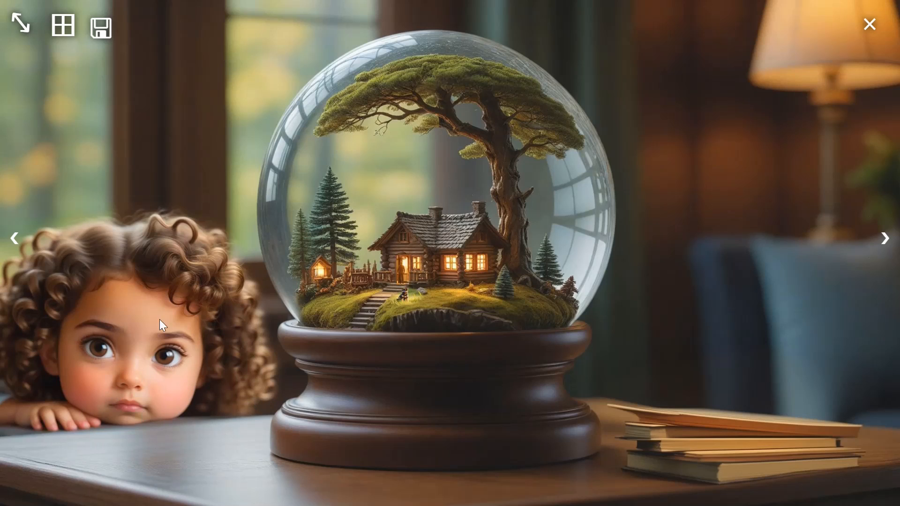
pyautogui.click(628, 352)
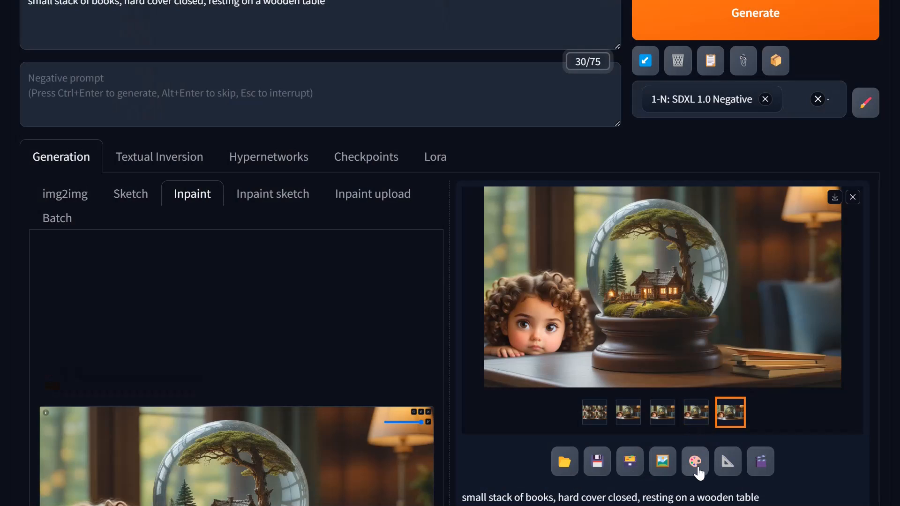
# Send the last variant to inpainting and set the output width and height back to 1024
pyautogui.scroll(-10, 153, 344)
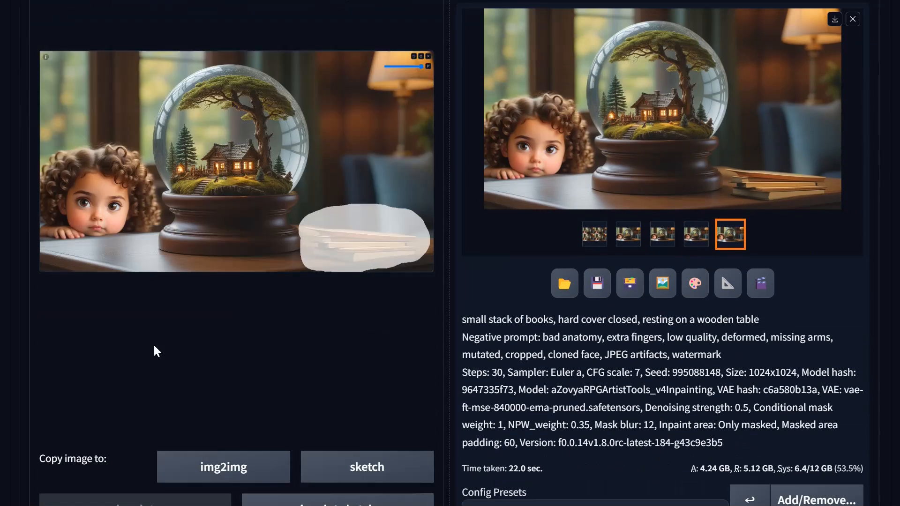
pyautogui.scroll(-9, 240, 302)
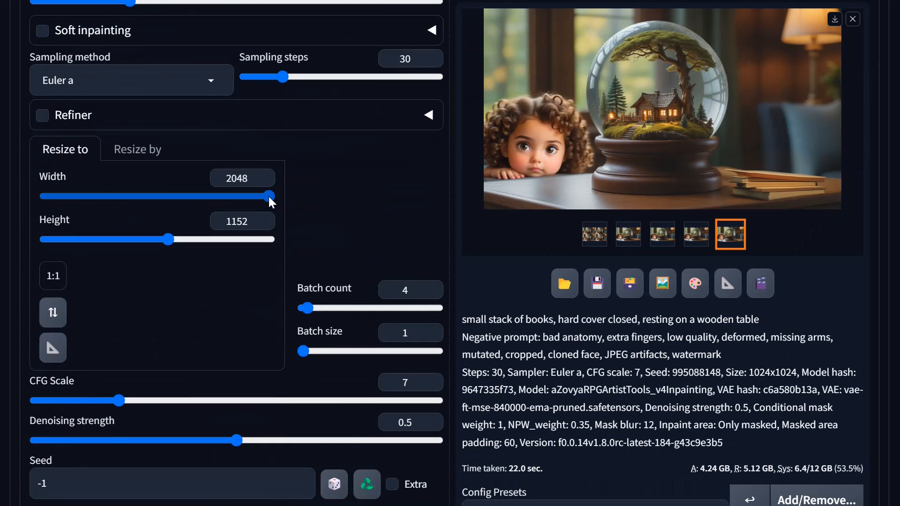
pyautogui.moveTo(269, 195); pyautogui.dragTo(154, 203)
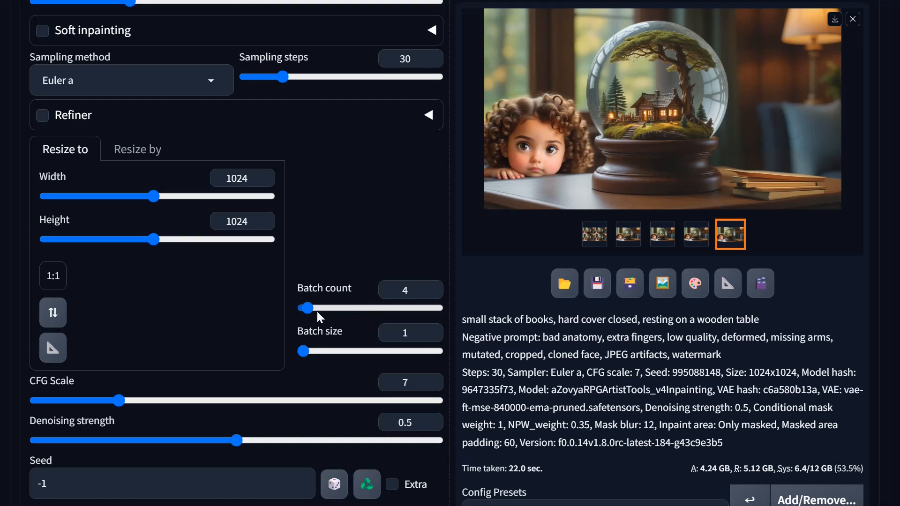
# Clear the painted mask over the book stack from the inpaint image
pyautogui.scroll(15, 328, 286)
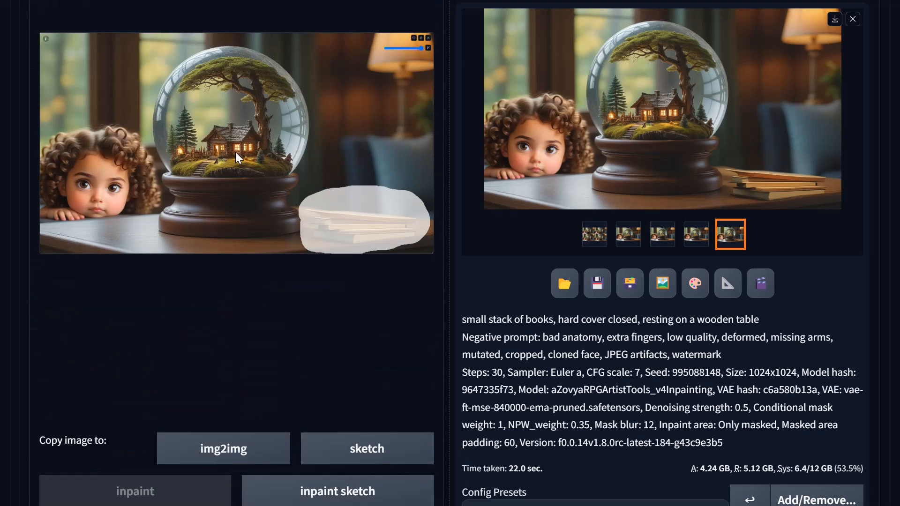
pyautogui.scroll(6, 236, 155)
pyautogui.scroll(-4, 402, 317)
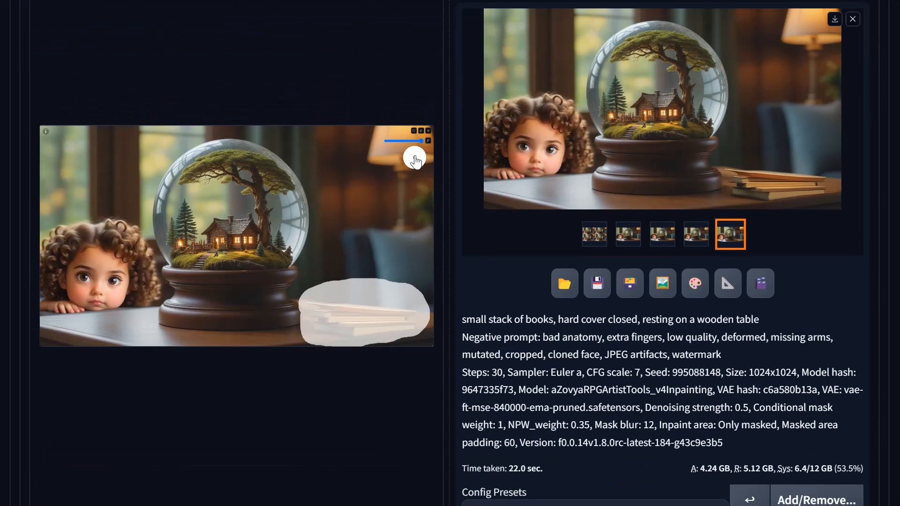
pyautogui.click(421, 133)
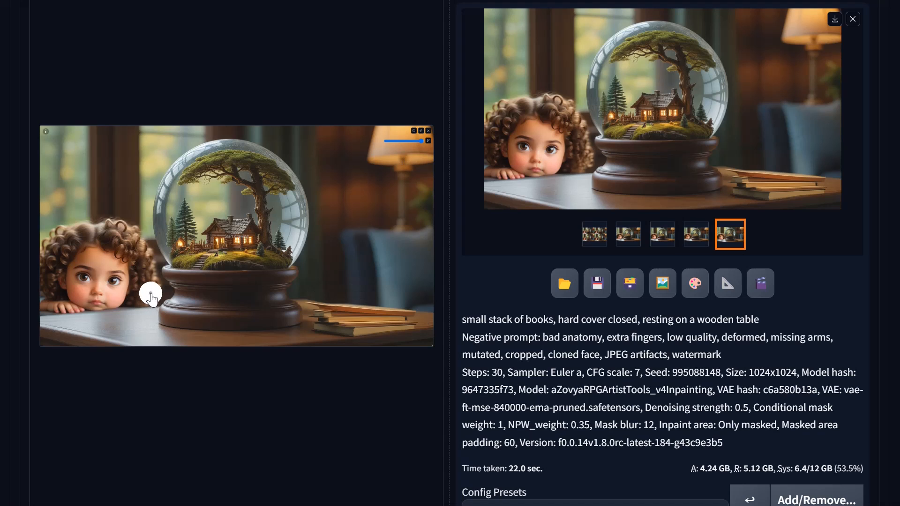
pyautogui.scroll(4, 150, 295)
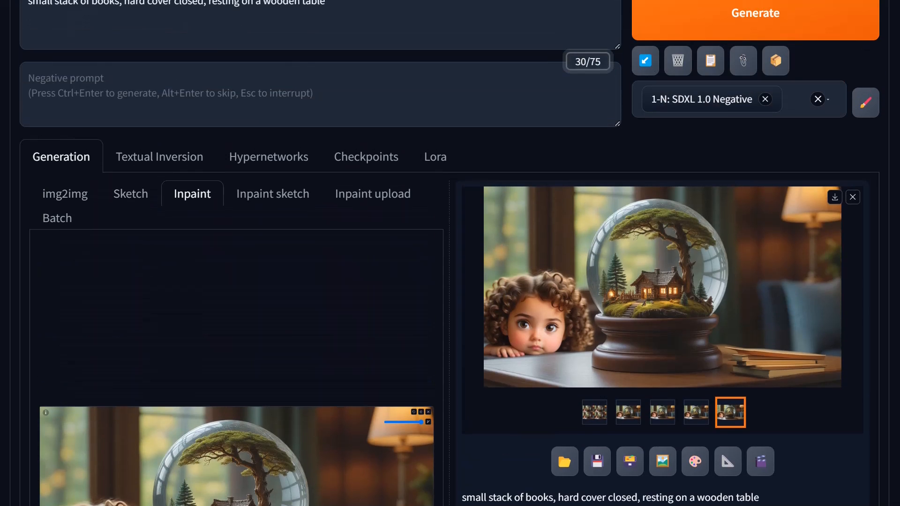
# Replace the prompt with "cute little girl with curly brown hair peeking out from behind a wooden table and a window in the background"
pyautogui.tripleClick(176, 2)
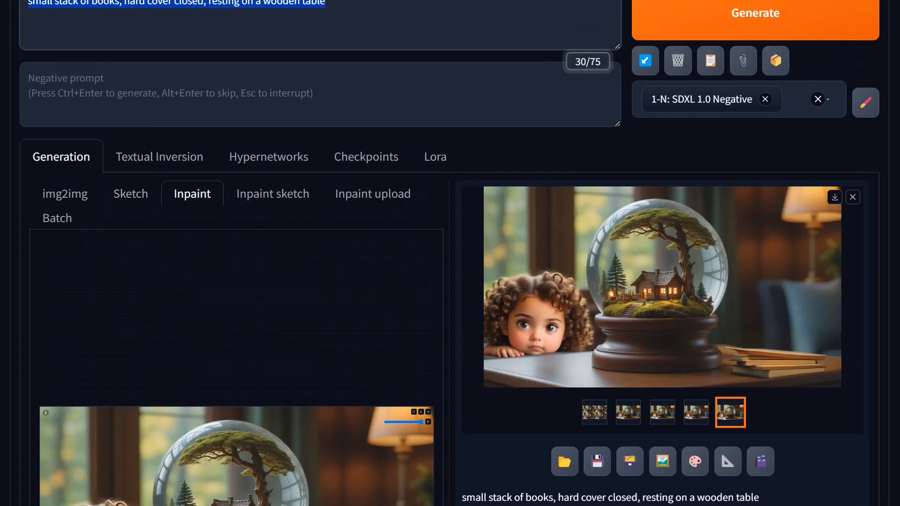
pyautogui.write('cute litt')
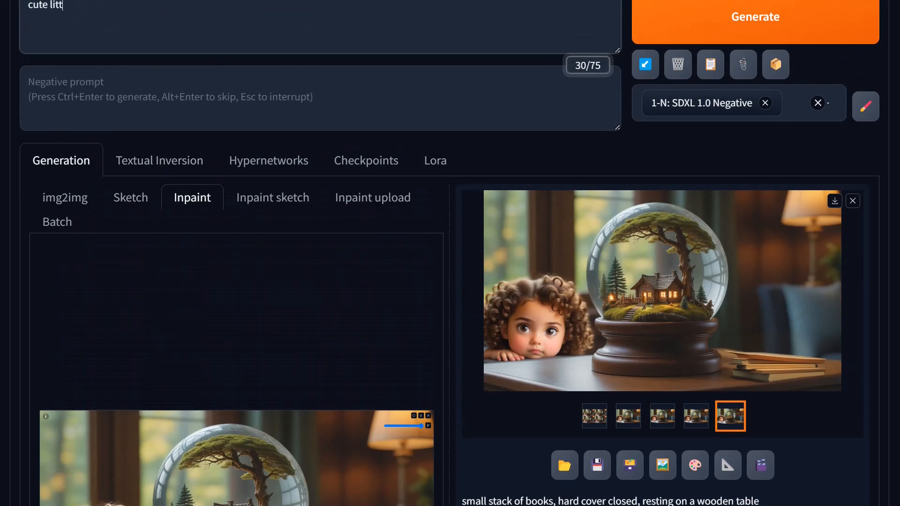
pyautogui.write('le girl with curly brow')
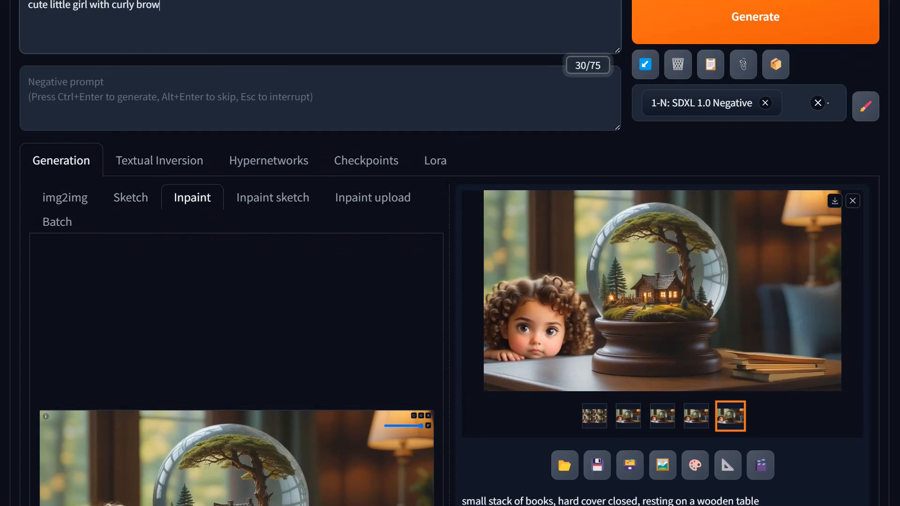
pyautogui.write('n hair peeking out from behind a ')
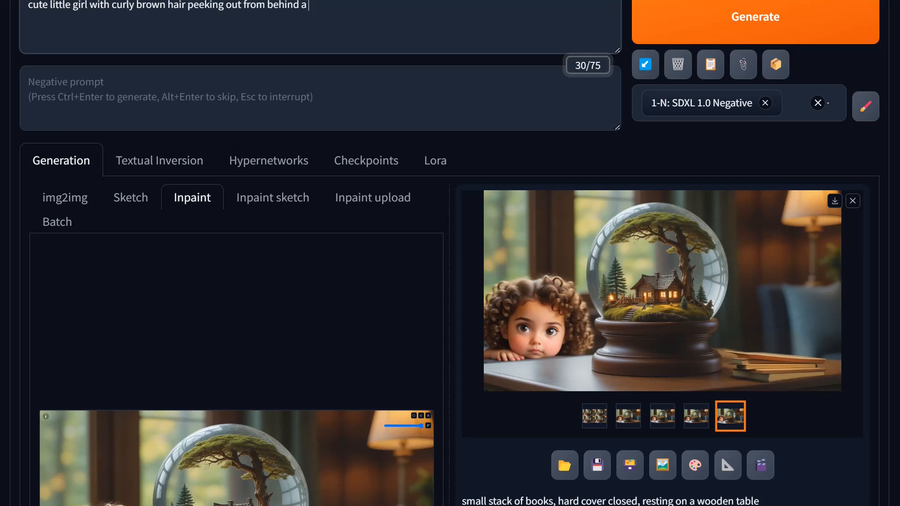
pyautogui.write('ta')
pyautogui.press('BackSpace')
pyautogui.press('BackSpace')
pyautogui.write('wooden table and ')
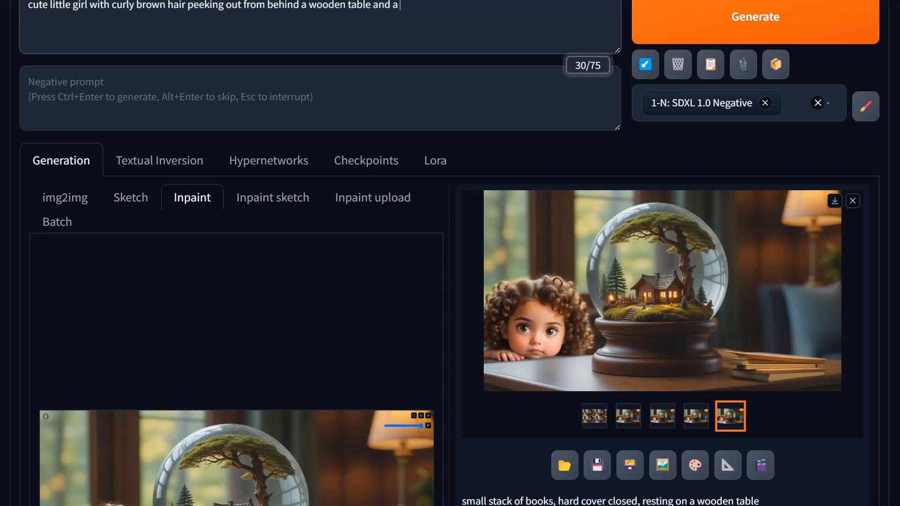
pyautogui.write('a window in the background')
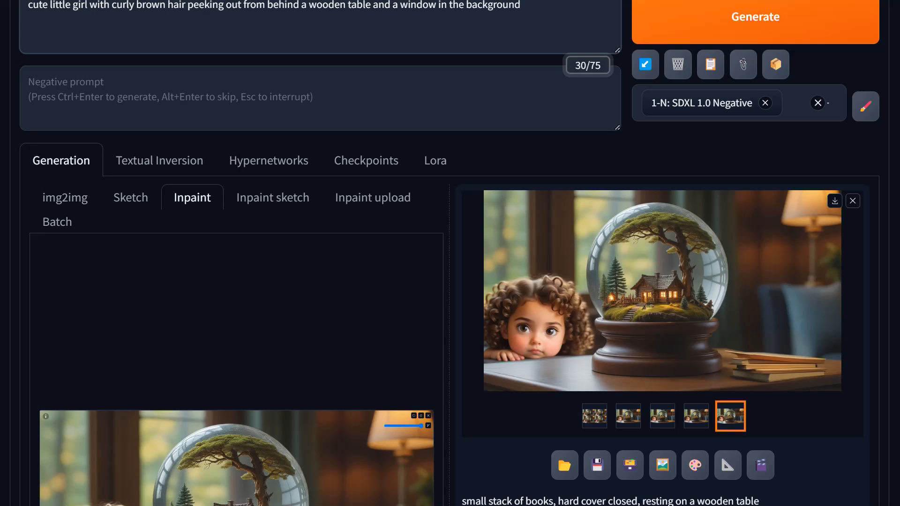
# Mask the whole girl, the window area above her and the table edge below, check the inpaint settings, and generate new variants
pyautogui.scroll(-3, 159, 197)
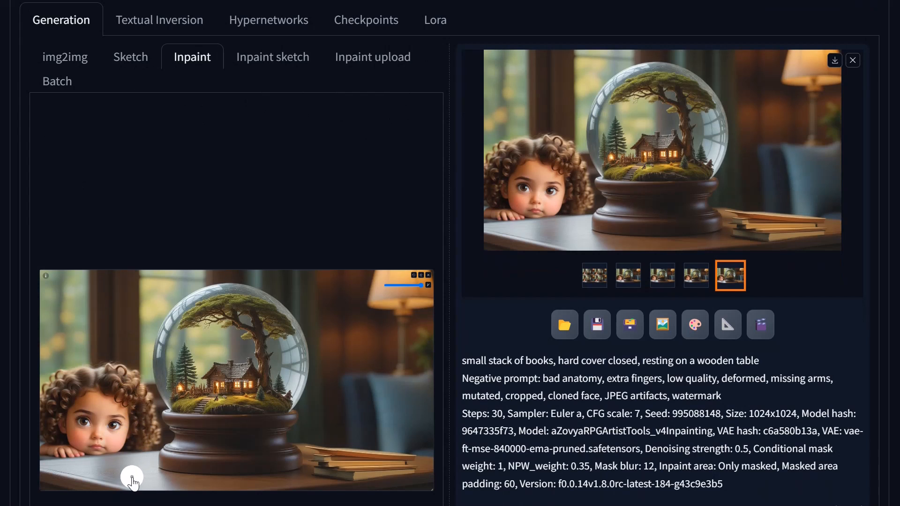
pyautogui.moveTo(132, 477)
pyautogui.mouseDown()
pyautogui.moveTo(150, 438)
pyautogui.moveTo(133, 386)
pyautogui.moveTo(139, 397)
pyautogui.moveTo(135, 331)
pyautogui.moveTo(49, 344)
pyautogui.moveTo(46, 474)
pyautogui.moveTo(47, 483)
pyautogui.moveTo(143, 483)
pyautogui.moveTo(116, 353)
pyautogui.moveTo(120, 450)
pyautogui.moveTo(100, 443)
pyautogui.moveTo(95, 368)
pyautogui.moveTo(86, 365)
pyautogui.moveTo(91, 464)
pyautogui.moveTo(76, 469)
pyautogui.moveTo(71, 358)
pyautogui.moveTo(66, 474)
pyautogui.mouseUp()
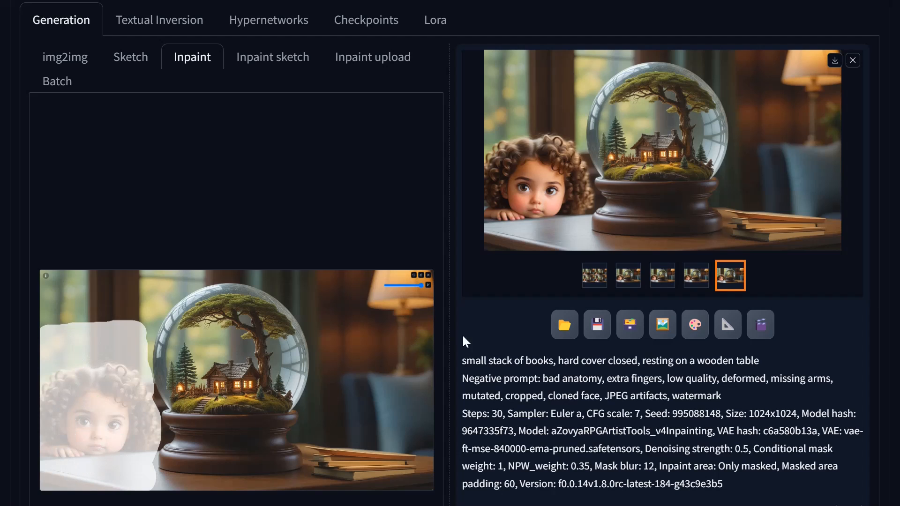
pyautogui.scroll(-10, 328, 327)
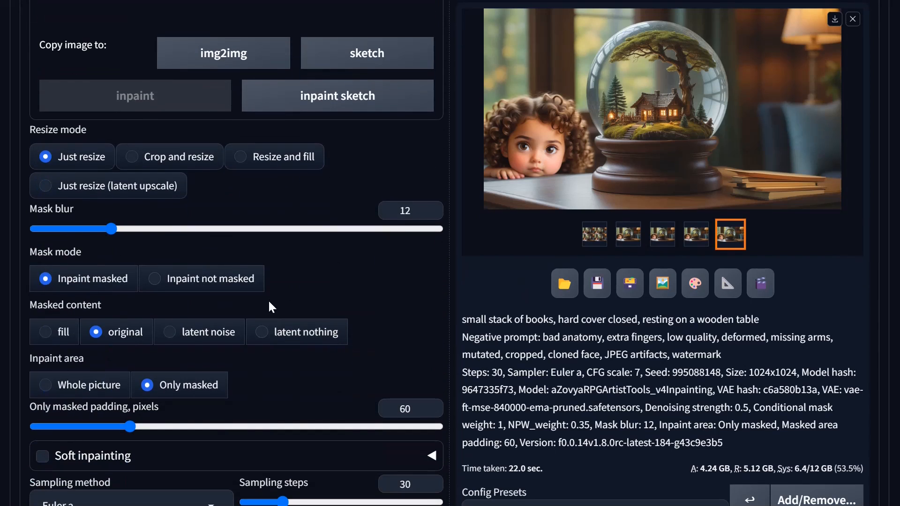
pyautogui.scroll(-3, 334, 344)
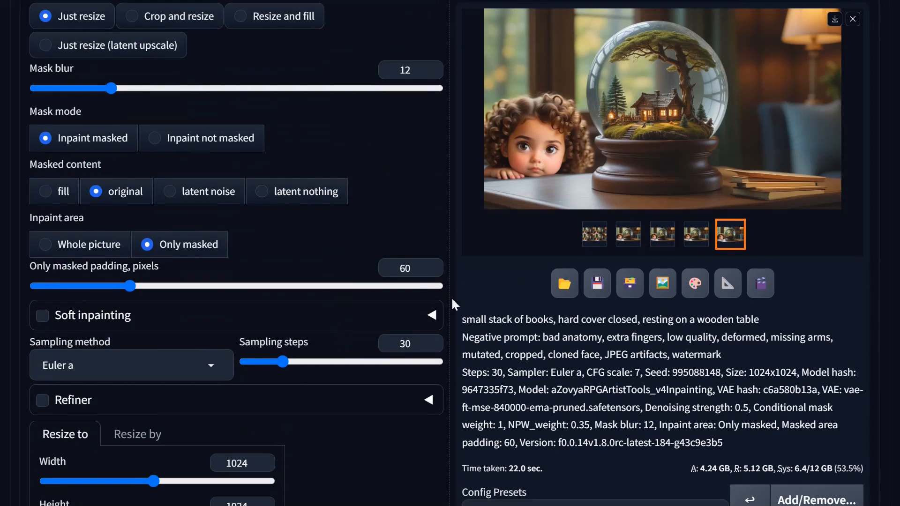
pyautogui.scroll(15, 590, 310)
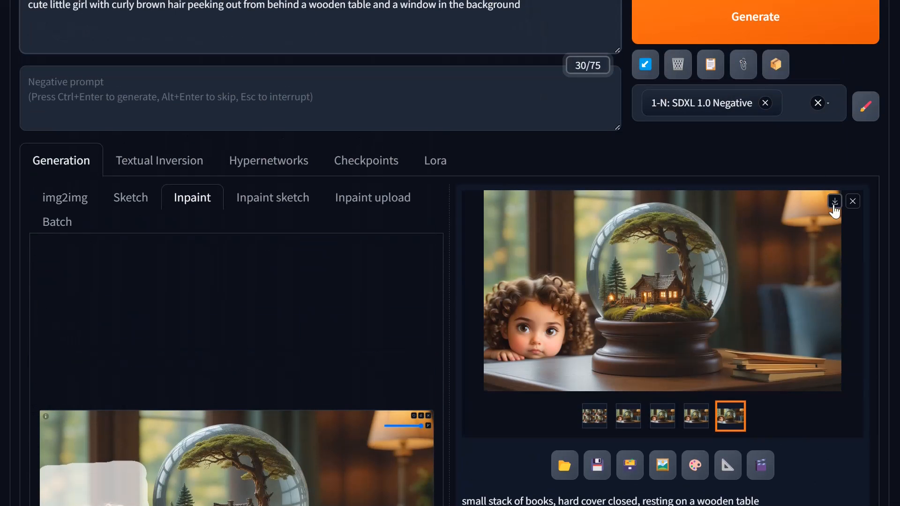
pyautogui.hotkey('ctrl', 'Return')
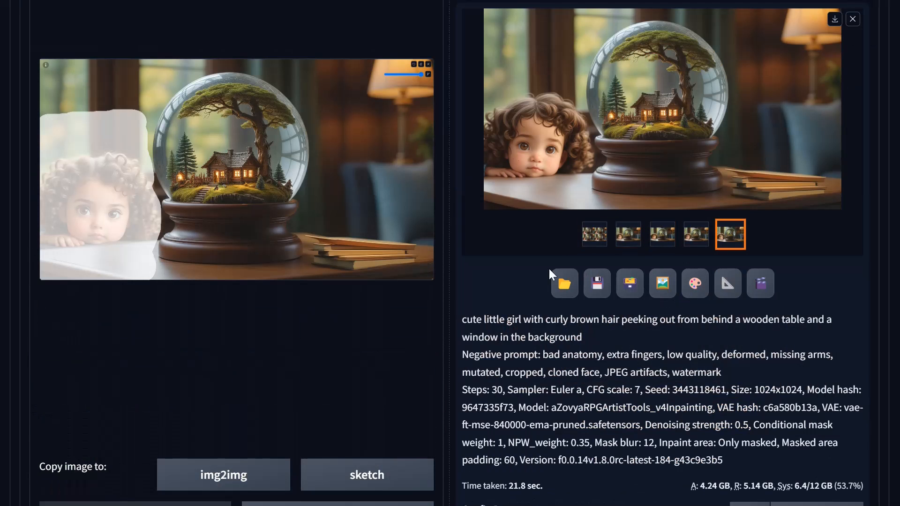
# Compare the new girl variants one by one at full size
pyautogui.click(599, 159)
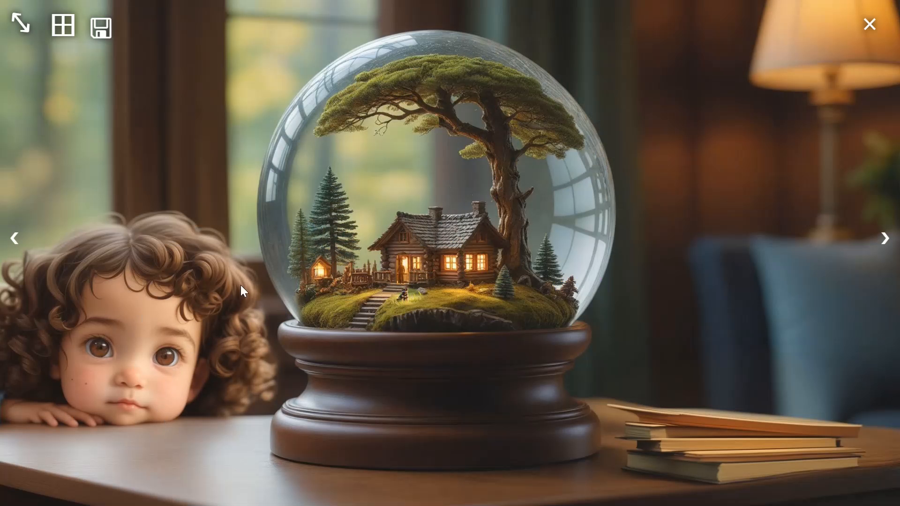
pyautogui.click(886, 243)
pyautogui.click(886, 243)
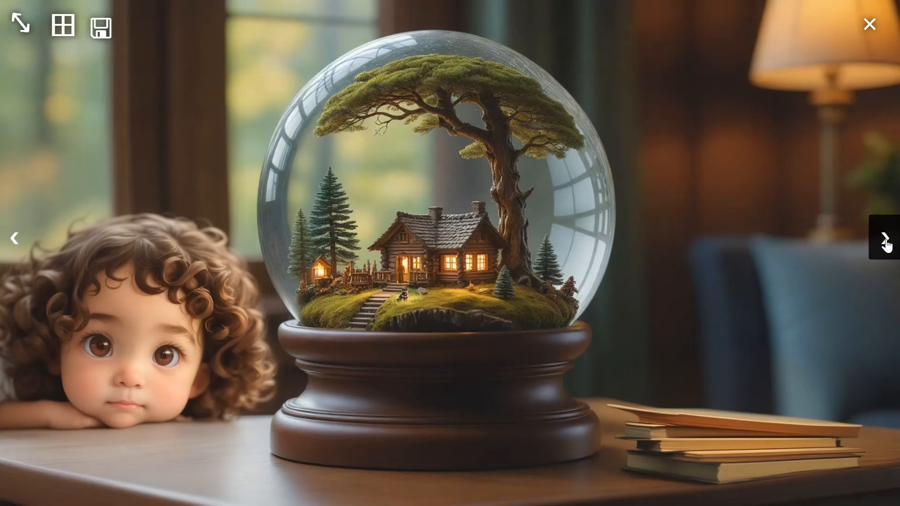
pyautogui.click(886, 243)
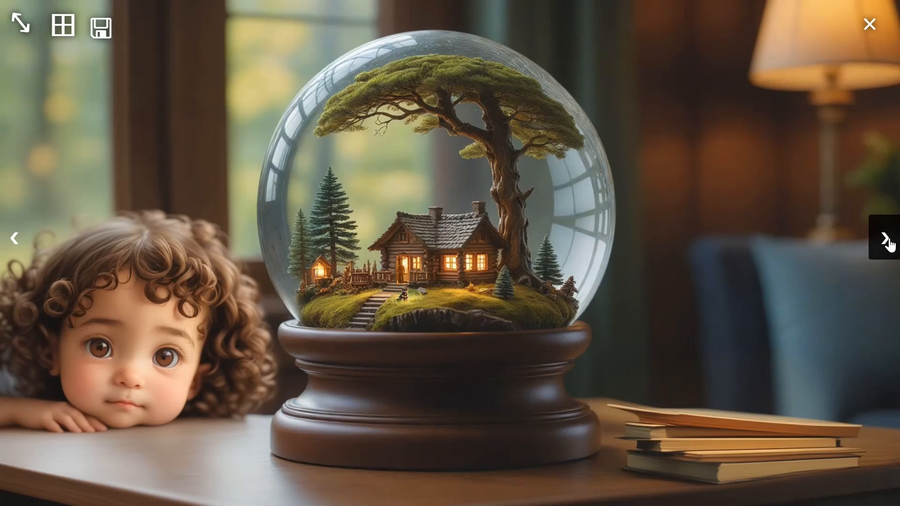
pyautogui.click(886, 243)
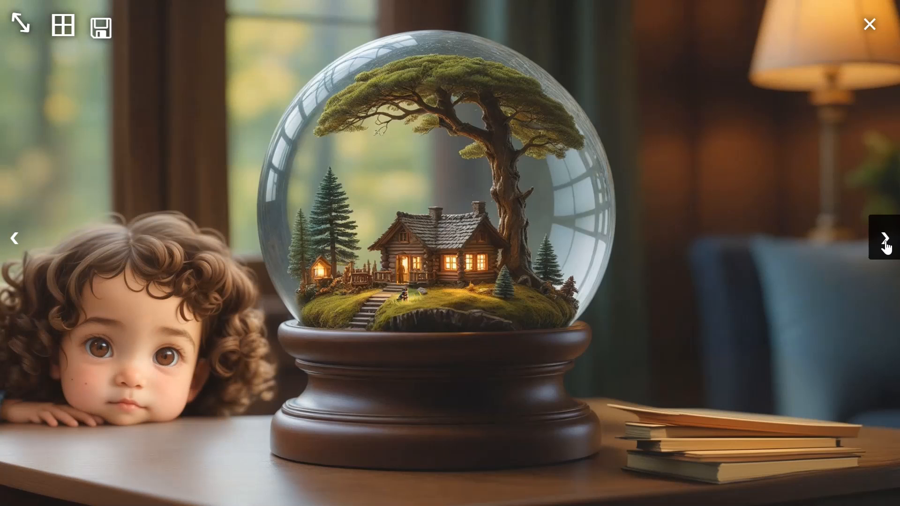
pyautogui.click(648, 298)
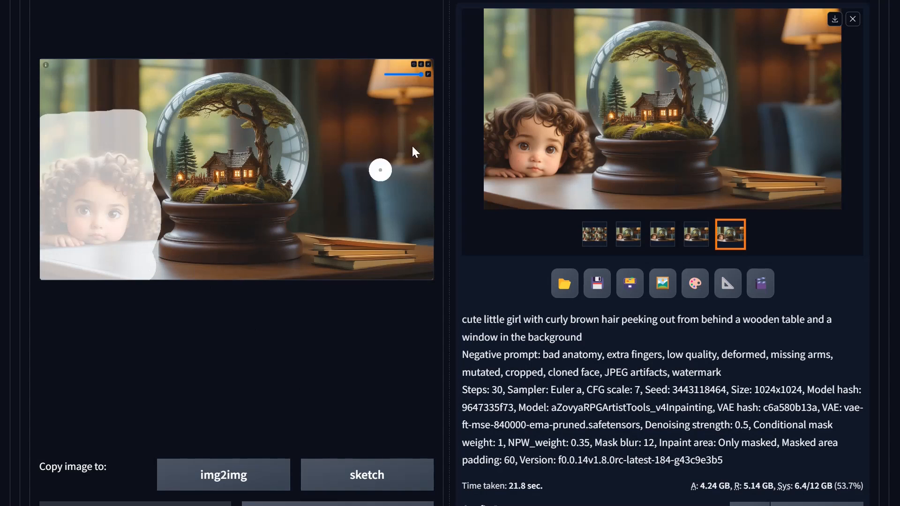
# Clear the mask, repaint it only around the girl's hair, arms and nearby background, leaving her face unmasked, and generate new variants
pyautogui.click(422, 64)
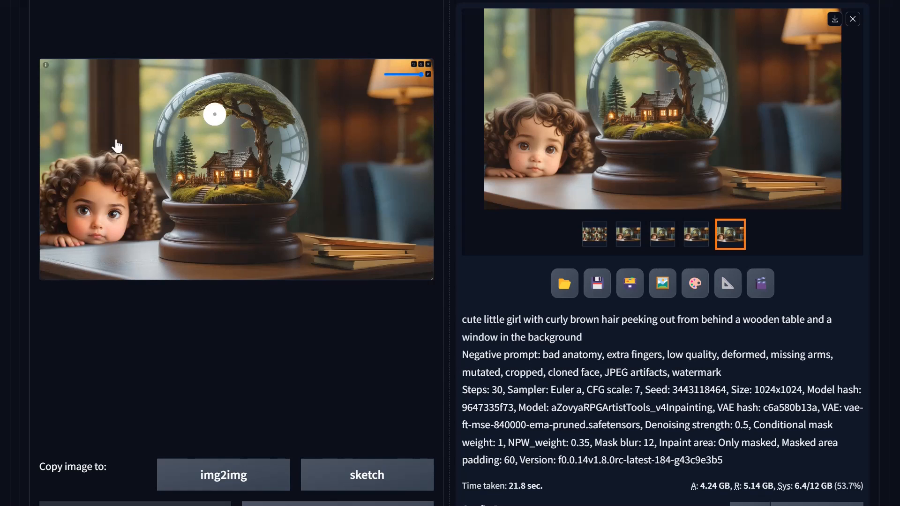
pyautogui.moveTo(95, 253)
pyautogui.mouseDown()
pyautogui.moveTo(48, 249)
pyautogui.moveTo(115, 249)
pyautogui.moveTo(159, 221)
pyautogui.moveTo(151, 173)
pyautogui.moveTo(113, 148)
pyautogui.moveTo(140, 148)
pyautogui.moveTo(139, 116)
pyautogui.moveTo(47, 115)
pyautogui.moveTo(43, 173)
pyautogui.moveTo(78, 147)
pyautogui.moveTo(102, 144)
pyautogui.moveTo(61, 149)
pyautogui.moveTo(59, 133)
pyautogui.moveTo(123, 131)
pyautogui.moveTo(131, 239)
pyautogui.moveTo(61, 258)
pyautogui.moveTo(136, 269)
pyautogui.moveTo(145, 254)
pyautogui.moveTo(98, 275)
pyautogui.moveTo(64, 275)
pyautogui.moveTo(45, 261)
pyautogui.moveTo(167, 262)
pyautogui.mouseUp()
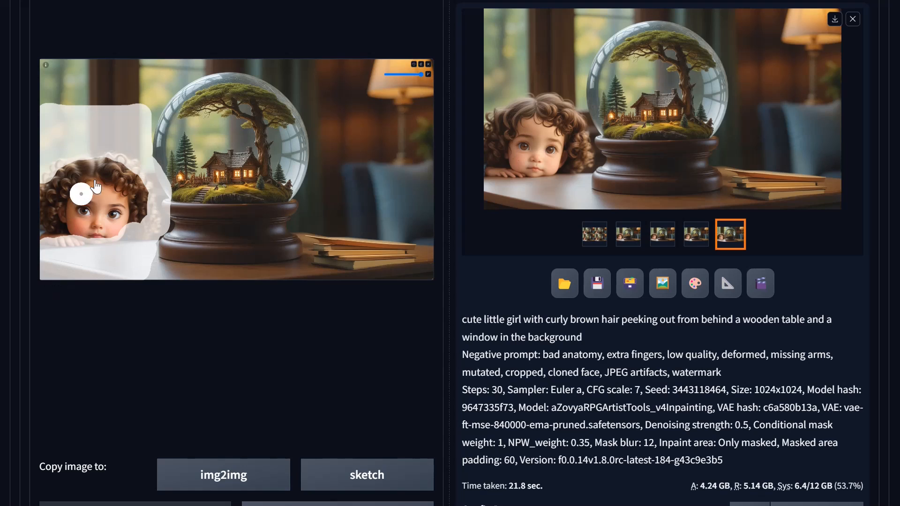
pyautogui.scroll(-6, 190, 340)
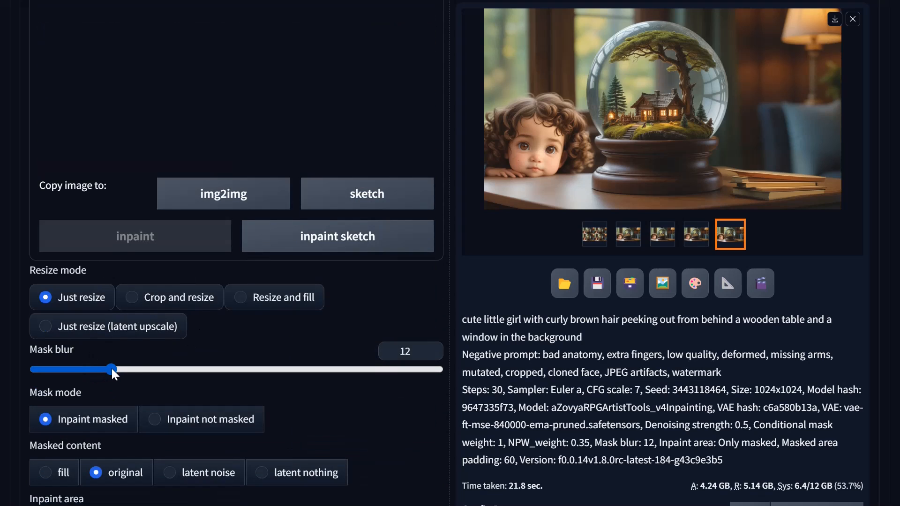
pyautogui.scroll(-5, 201, 345)
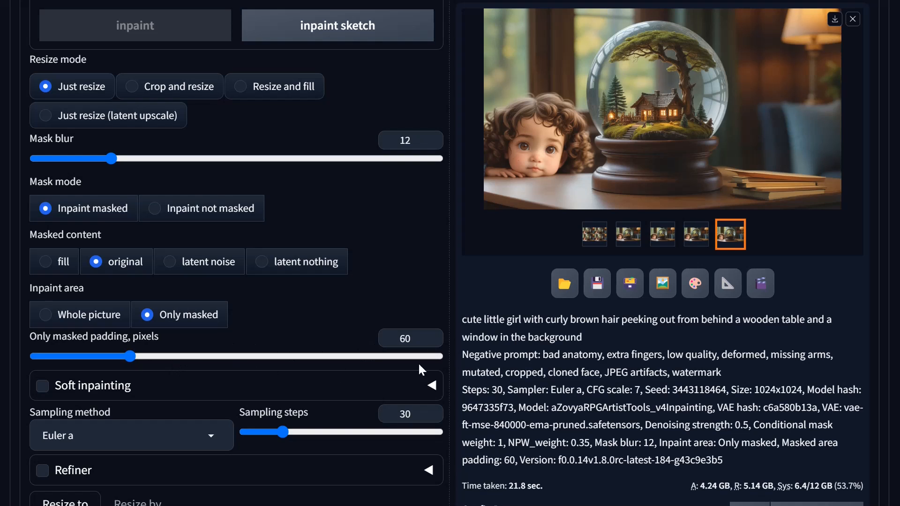
pyautogui.scroll(10, 685, 332)
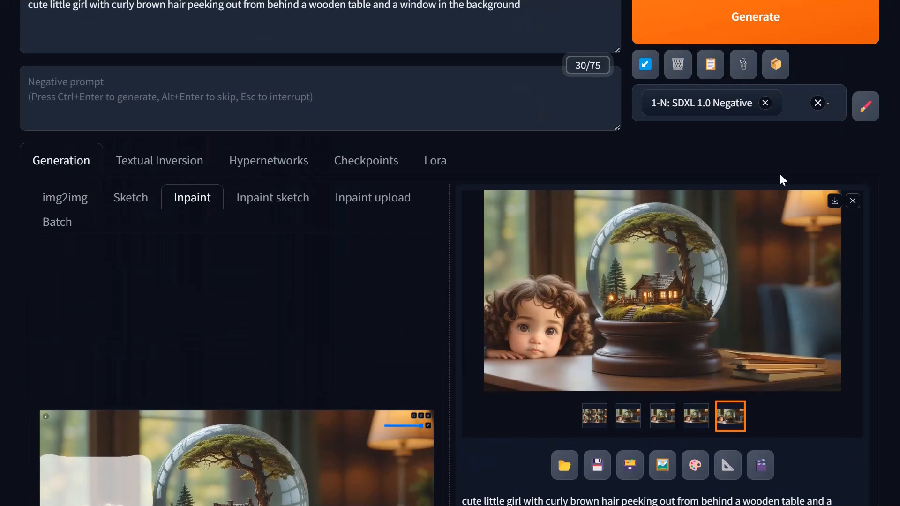
pyautogui.click(757, 40)
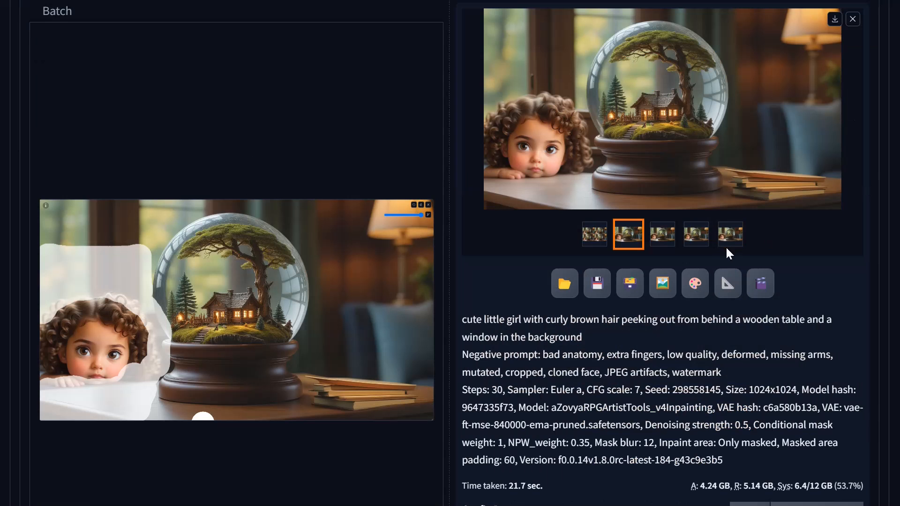
# Inspect the first new variant at full size and send it to img2img
pyautogui.click(617, 151)
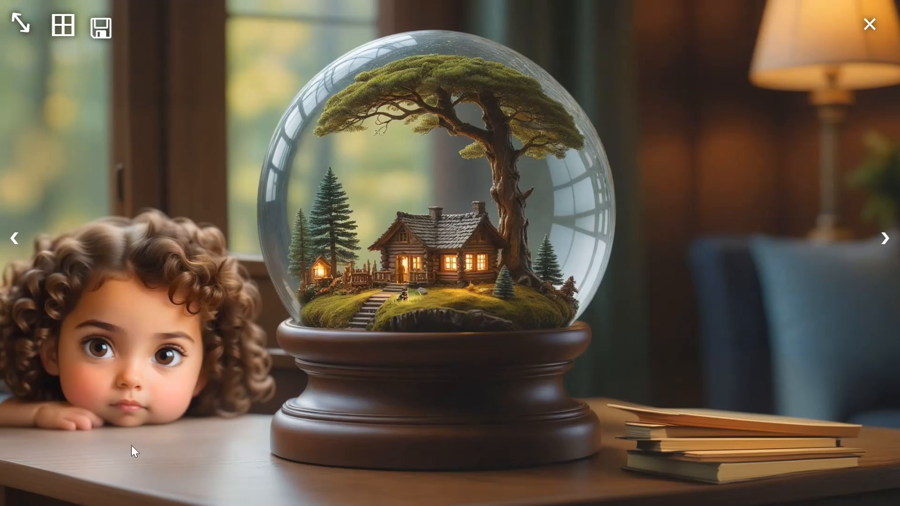
pyautogui.click(292, 319)
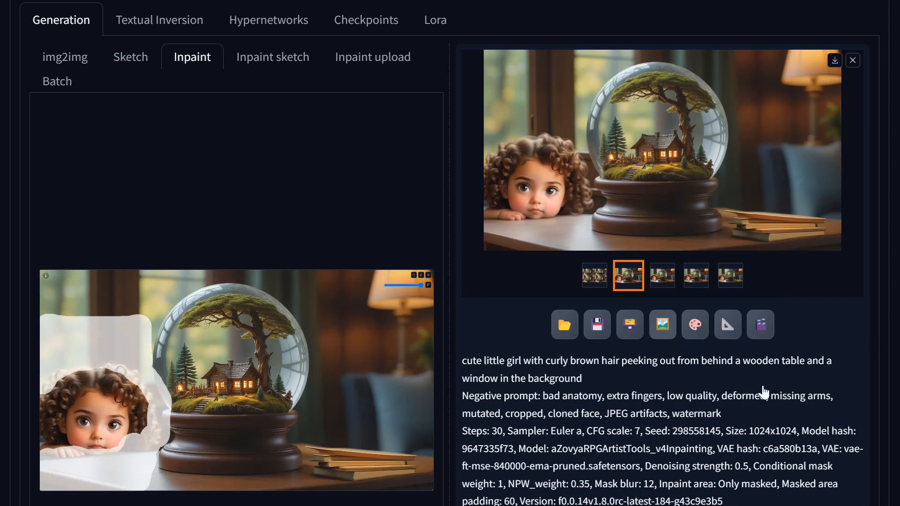
pyautogui.click(663, 325)
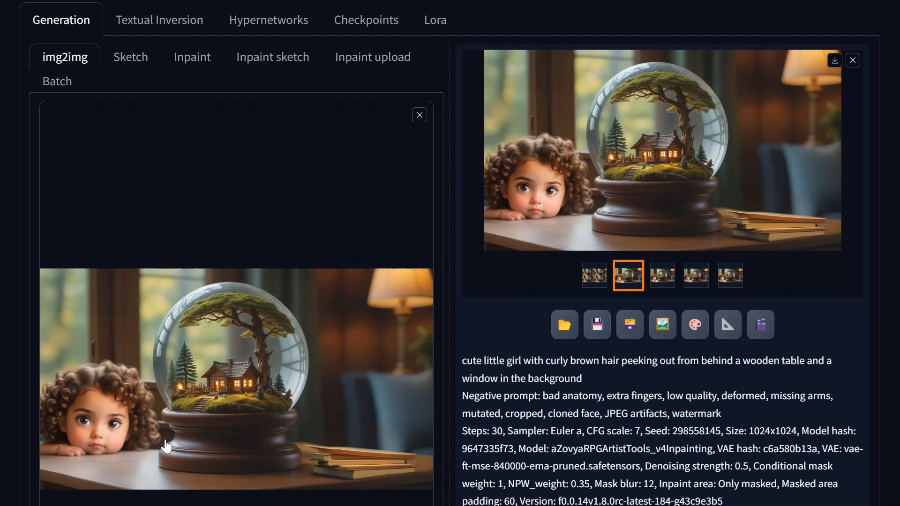
pyautogui.click(657, 331)
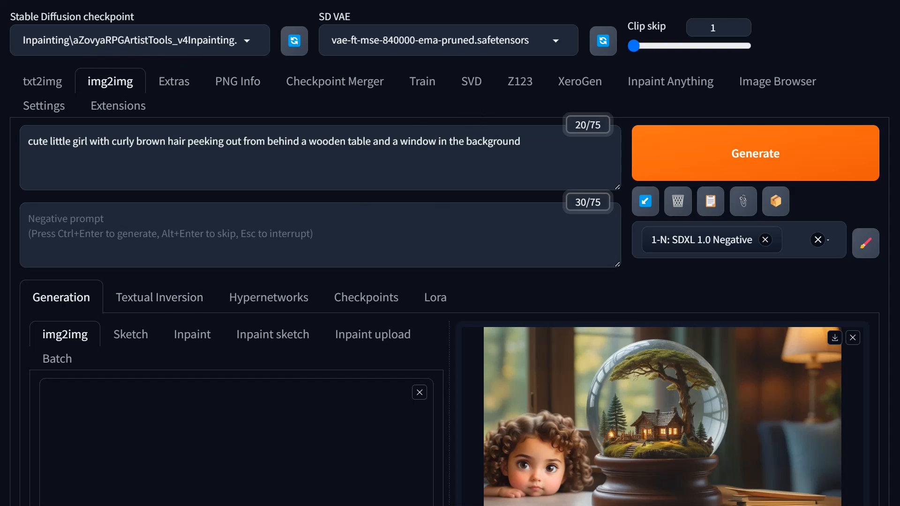
# Add "glass sphere, cabin, books, " at the beginning of the img2img prompt
pyautogui.click(28, 142)
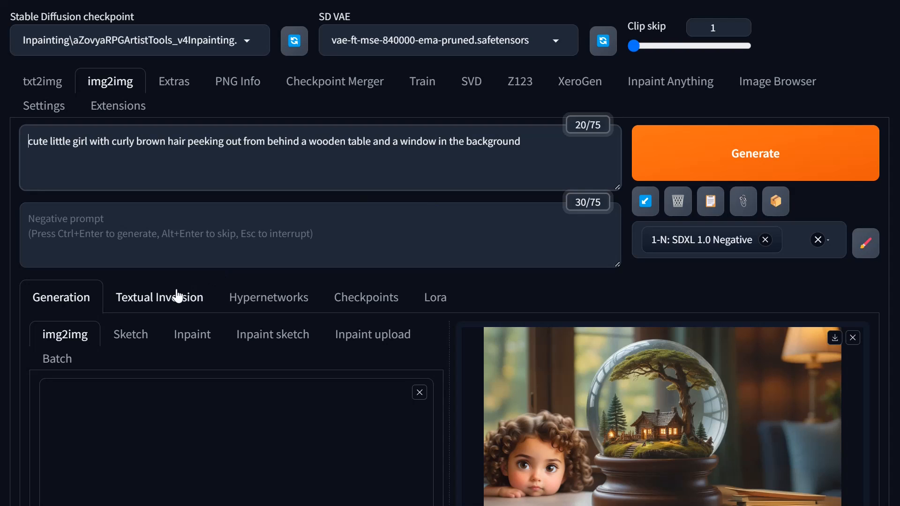
pyautogui.write('glass sphe')
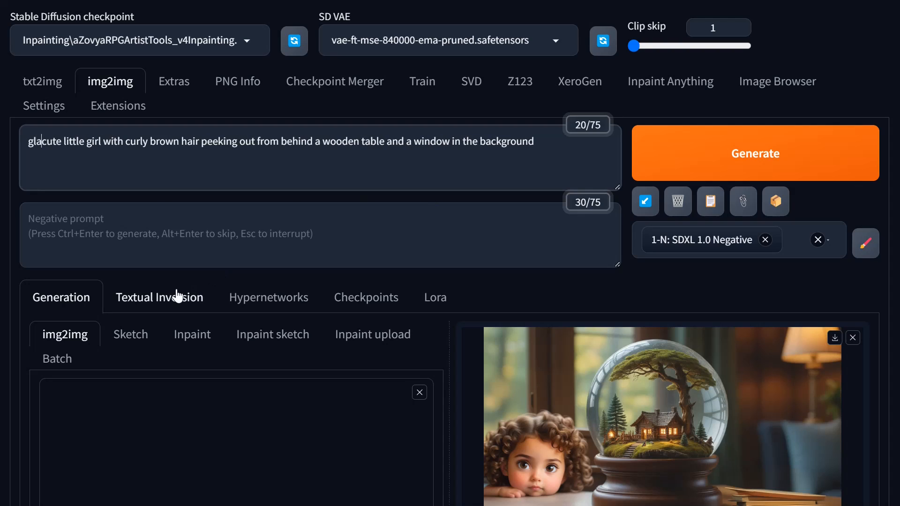
pyautogui.write('re, ')
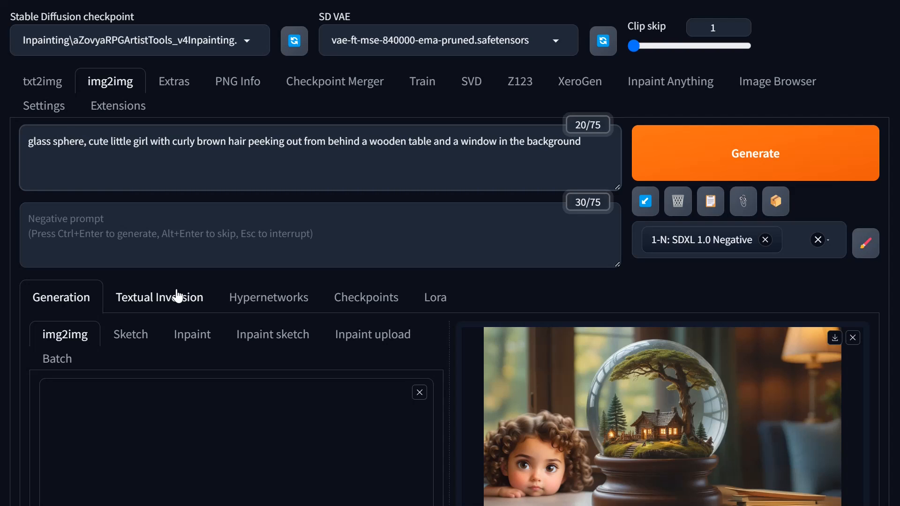
pyautogui.write('cabin, ')
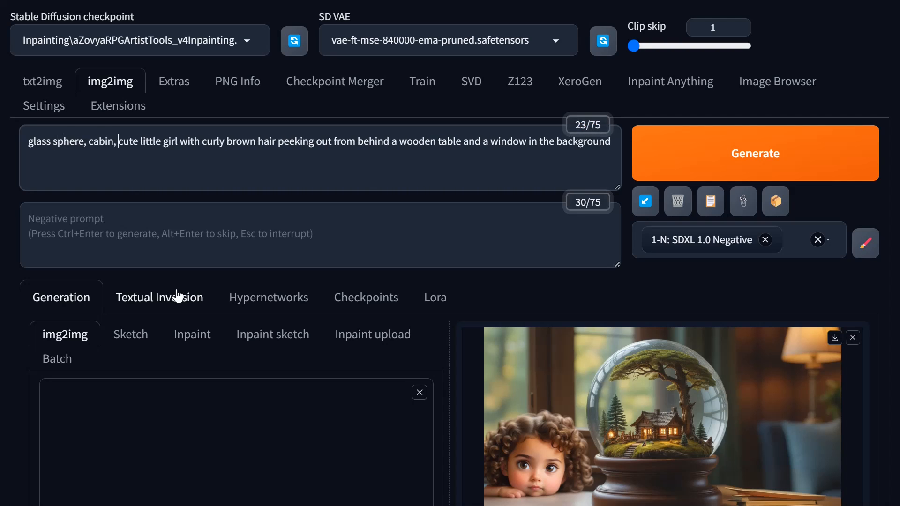
pyautogui.write('books, ')
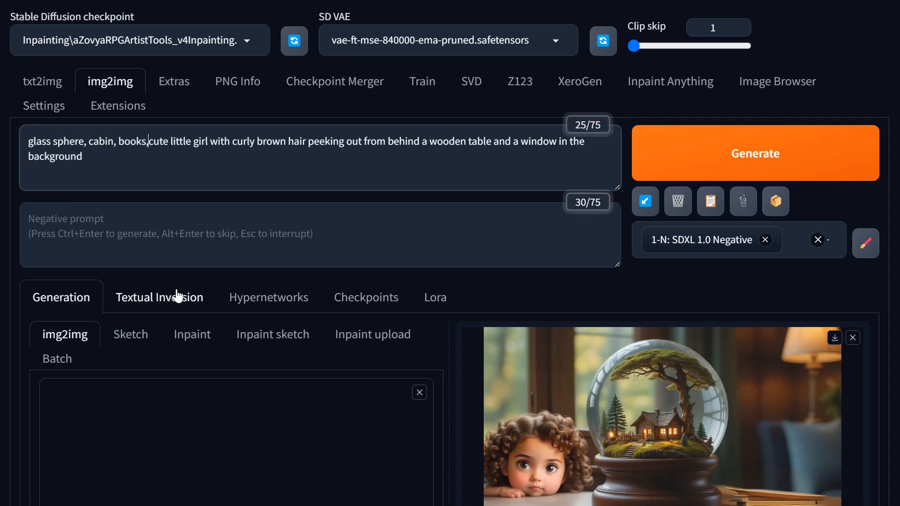
pyautogui.write('wood')
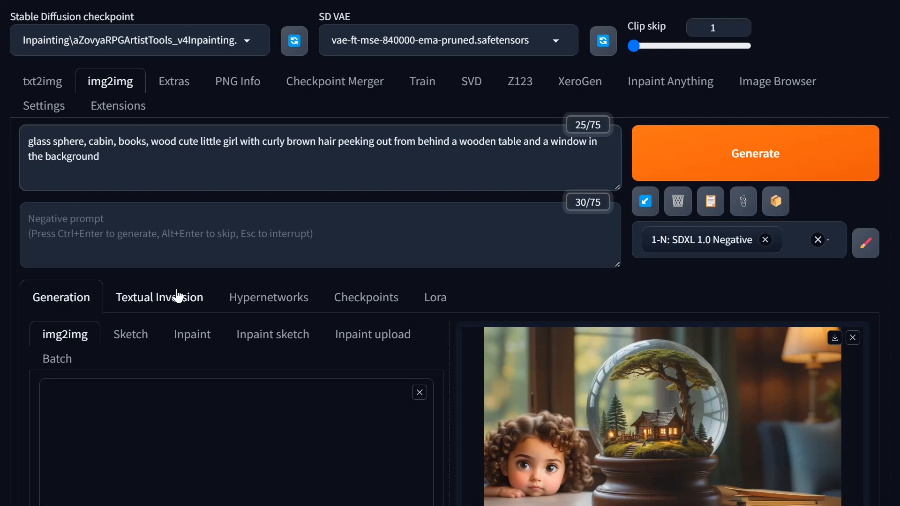
pyautogui.press('BackSpace')
pyautogui.press('BackSpace')
pyautogui.press('BackSpace')
pyautogui.press('BackSpace')
pyautogui.press('BackSpace')
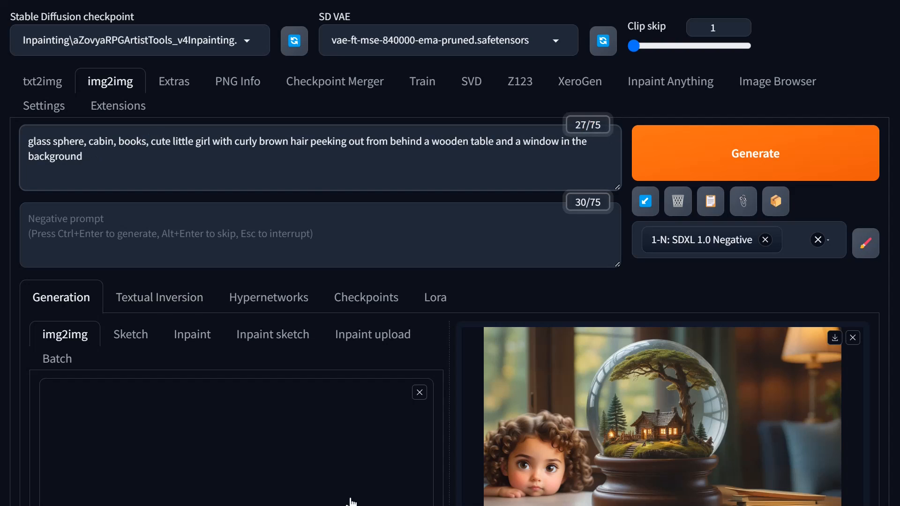
pyautogui.scroll(-6, 322, 308)
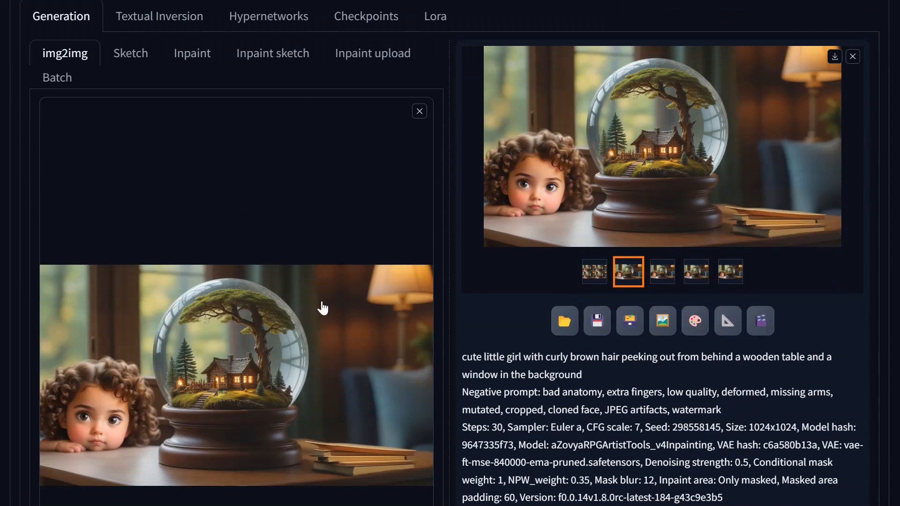
# Set the img2img batch count to 1 and the denoising strength to 0.25
pyautogui.scroll(-10, 323, 308)
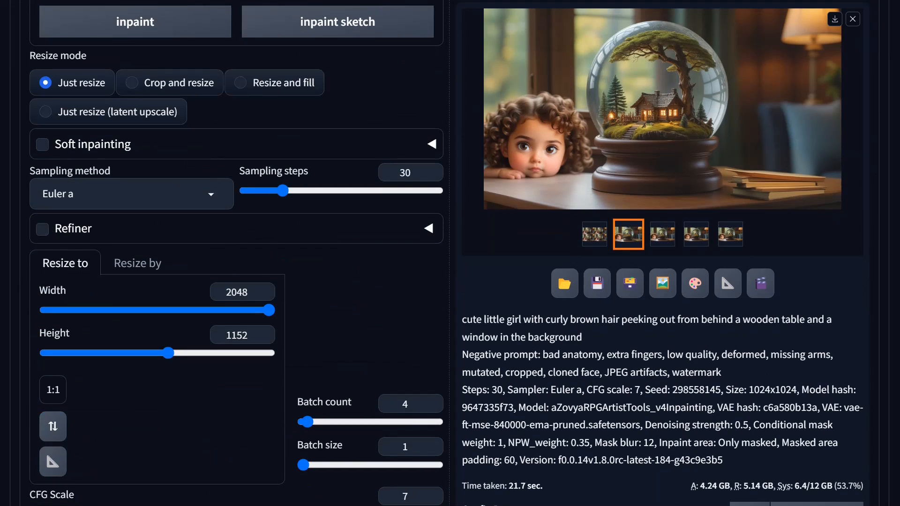
pyautogui.scroll(-2, 406, 309)
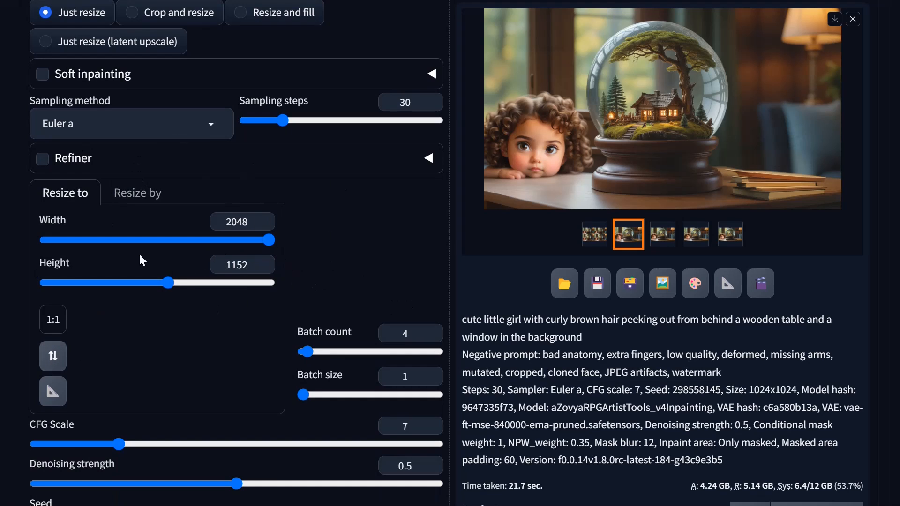
pyautogui.moveTo(307, 352); pyautogui.dragTo(295, 359)
pyautogui.scroll(-3, 236, 253)
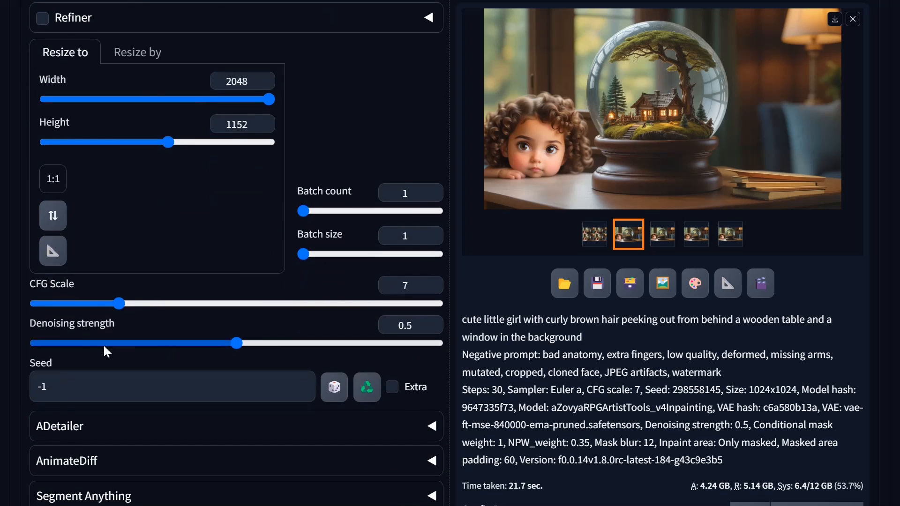
pyautogui.moveTo(106, 347); pyautogui.dragTo(137, 347)
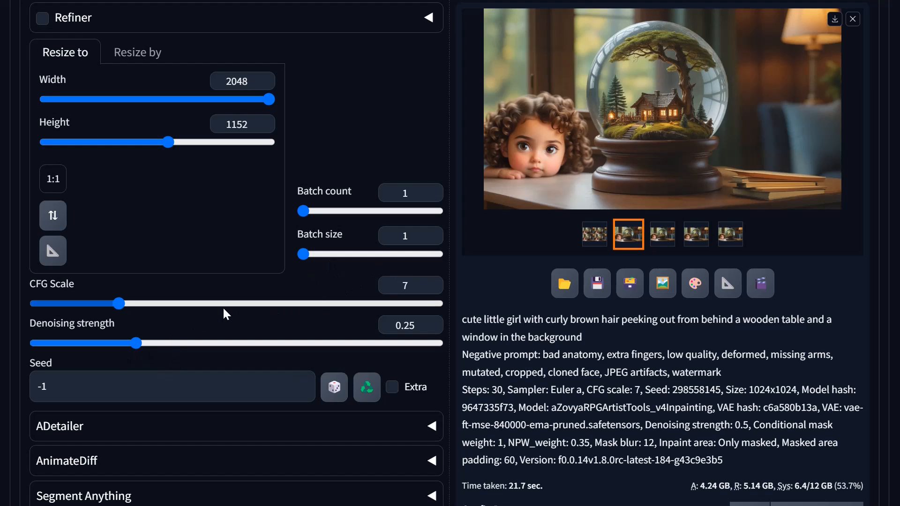
# Enable ControlNet Unit 0 with the Tile control type and Pixel Perfect
pyautogui.scroll(-4, 222, 315)
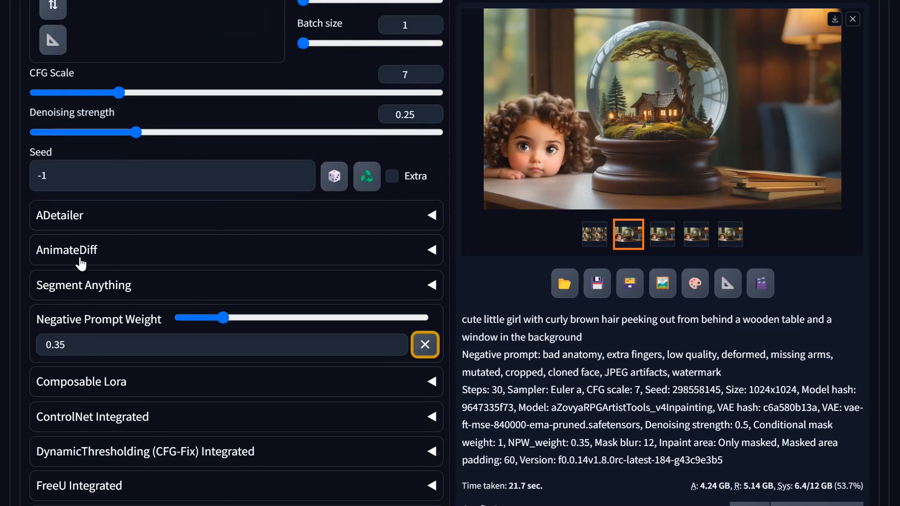
pyautogui.scroll(-2, 92, 251)
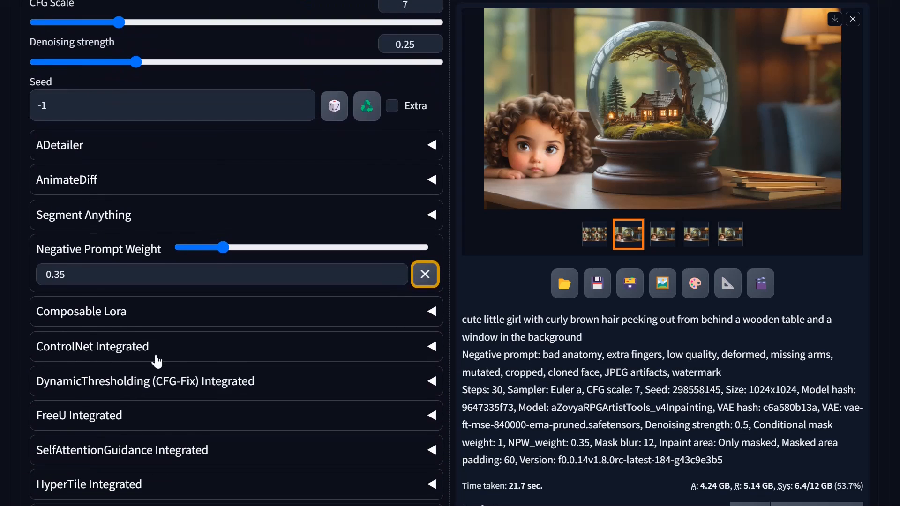
pyautogui.scroll(-3, 108, 422)
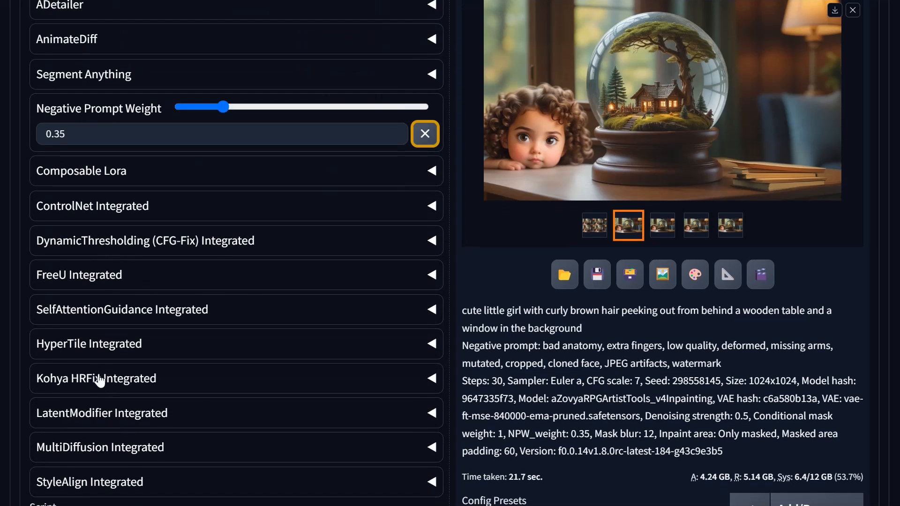
pyautogui.scroll(-3, 141, 445)
pyautogui.scroll(4, 94, 254)
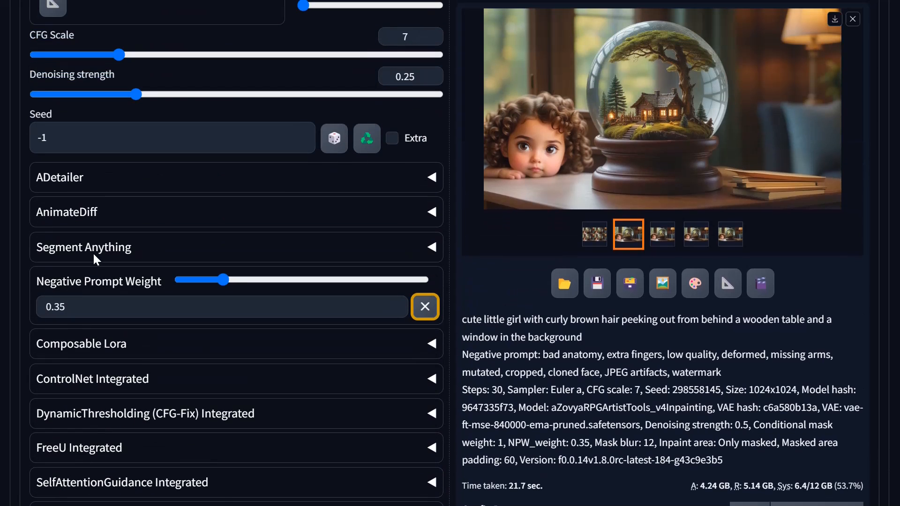
pyautogui.click(171, 389)
pyautogui.scroll(-3, 271, 364)
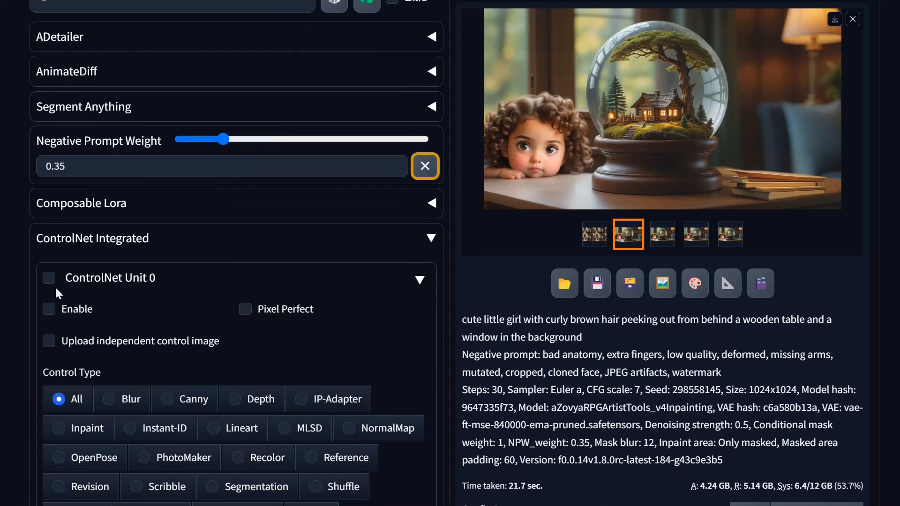
pyautogui.click(49, 278)
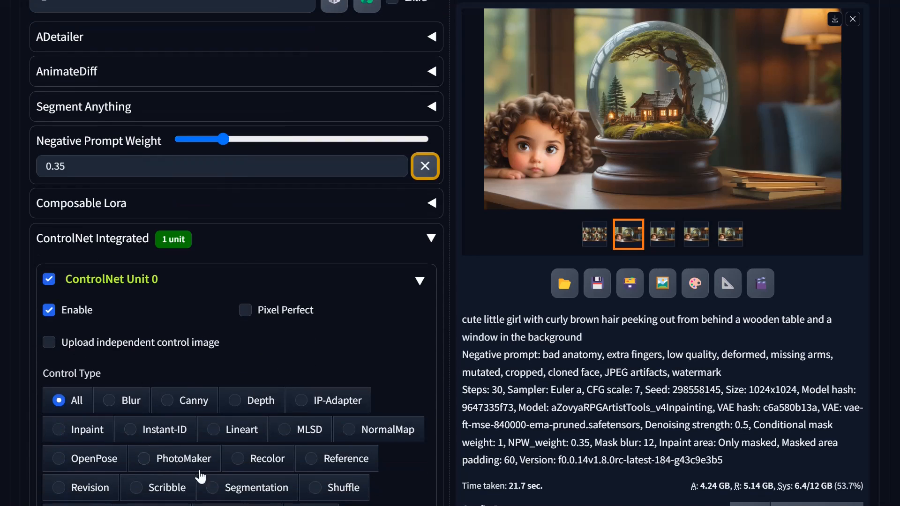
pyautogui.scroll(-2, 200, 475)
pyautogui.click(314, 446)
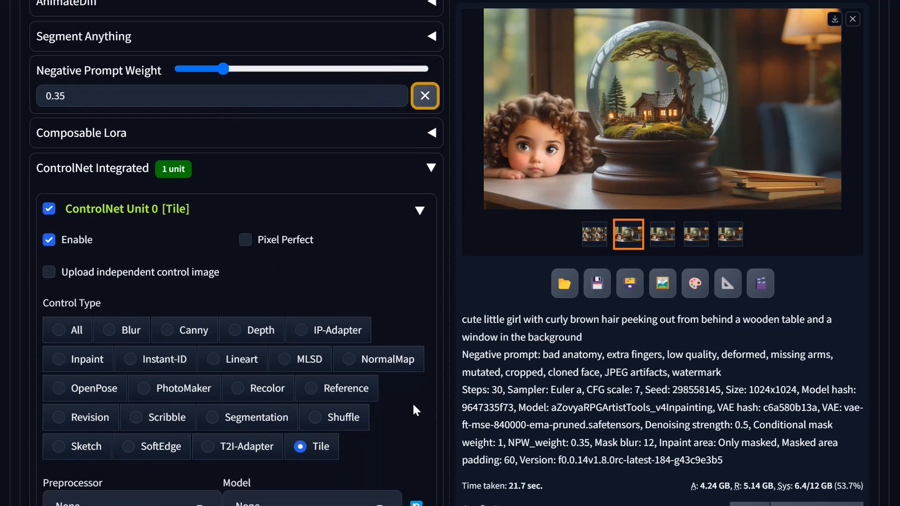
pyautogui.scroll(-3, 451, 375)
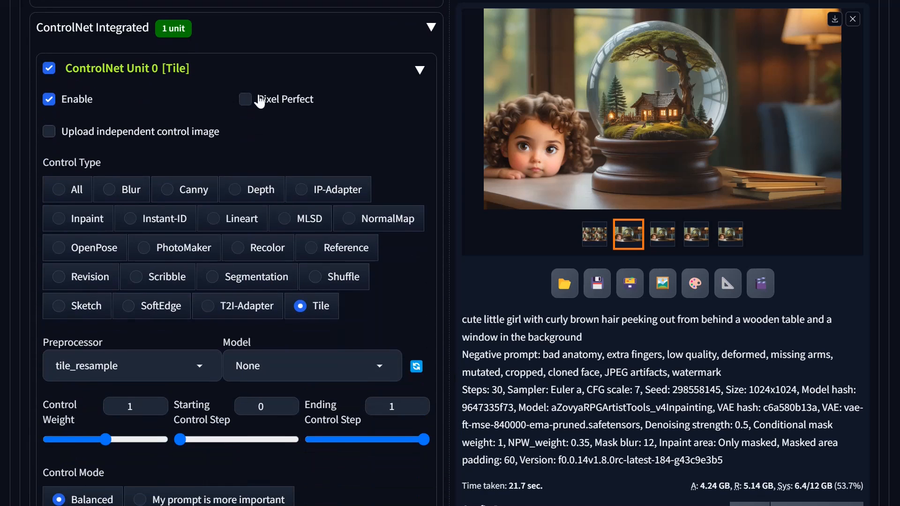
pyautogui.click(260, 100)
# Review the Tile unit's preprocessor and model choices, keeping tile_resample as the preprocessor
pyautogui.scroll(-3, 404, 267)
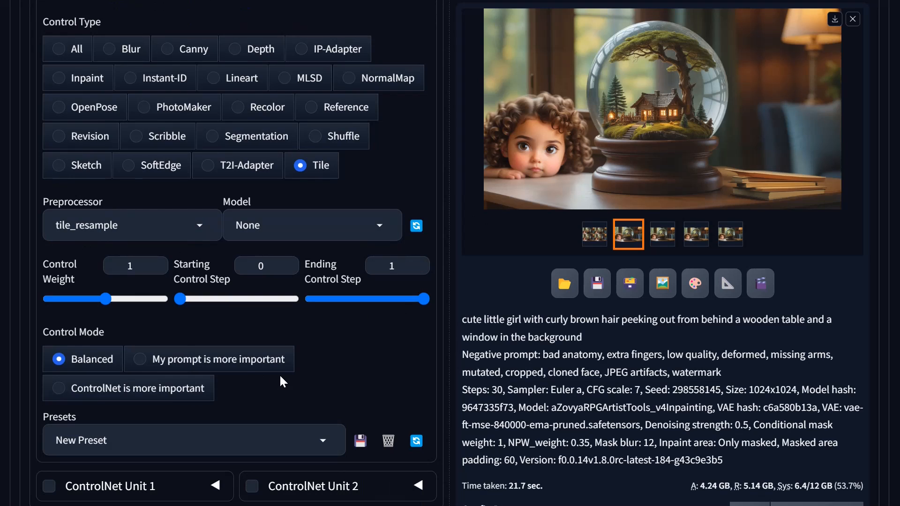
pyautogui.scroll(-3, 279, 374)
pyautogui.scroll(3, 279, 374)
pyautogui.click(203, 228)
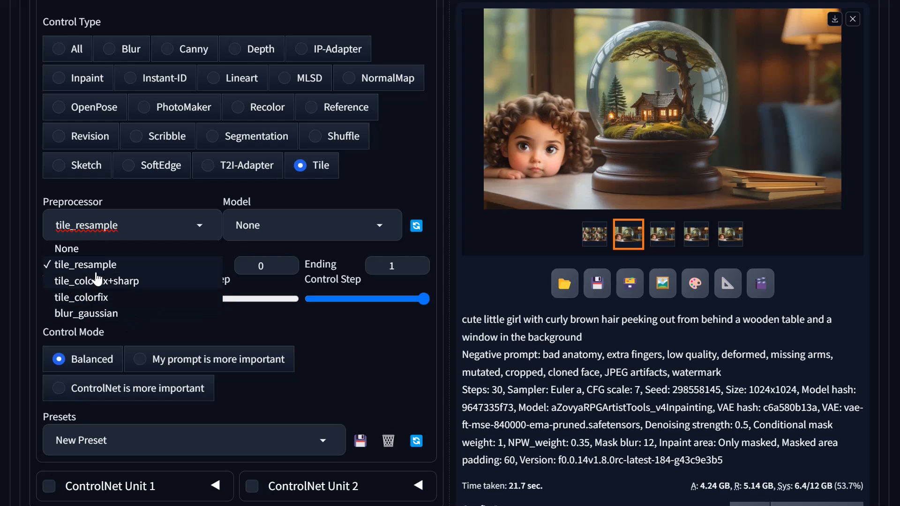
pyautogui.click(82, 266)
pyautogui.click(286, 227)
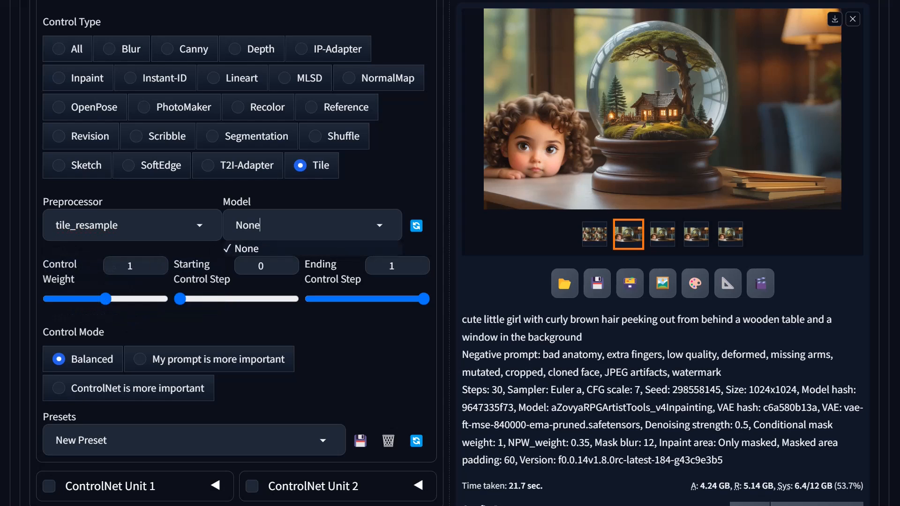
pyautogui.click(420, 178)
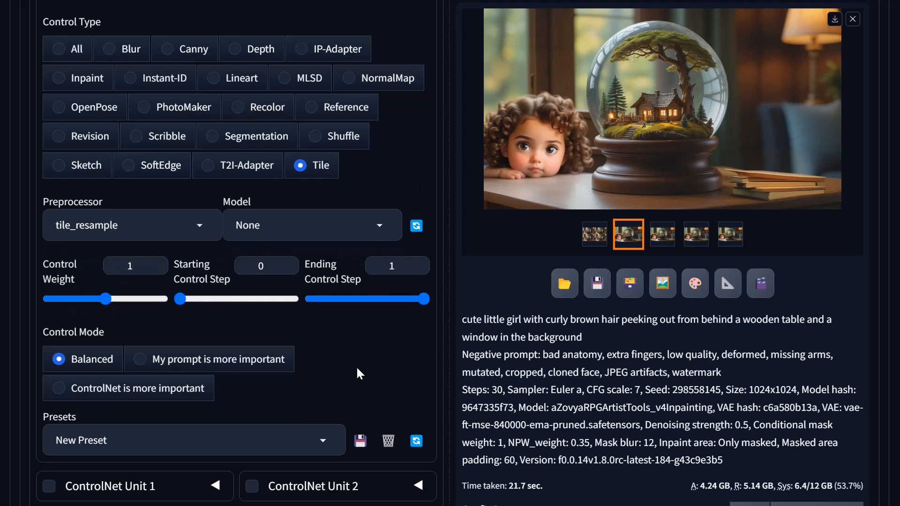
# Choose the Ultimate SD upscale script and select 4x-UltraSharp as its upscaler
pyautogui.scroll(-3, 360, 375)
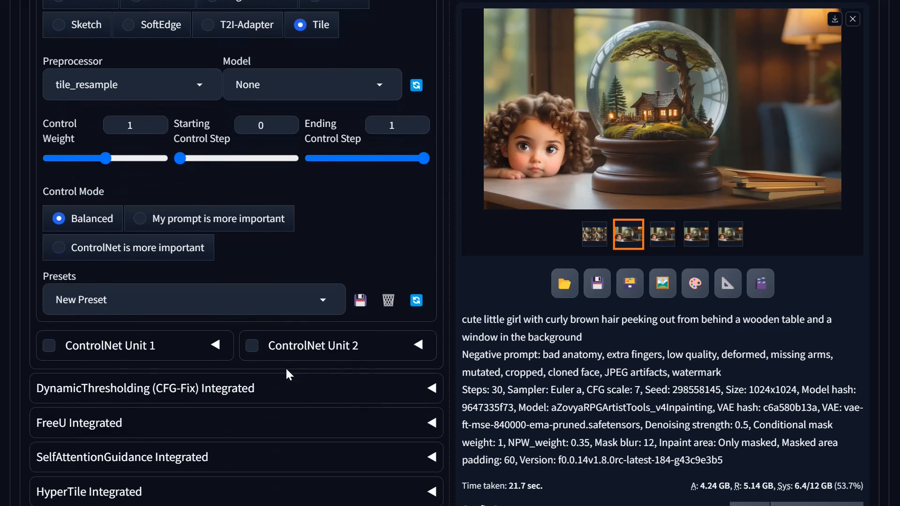
pyautogui.scroll(-5, 126, 407)
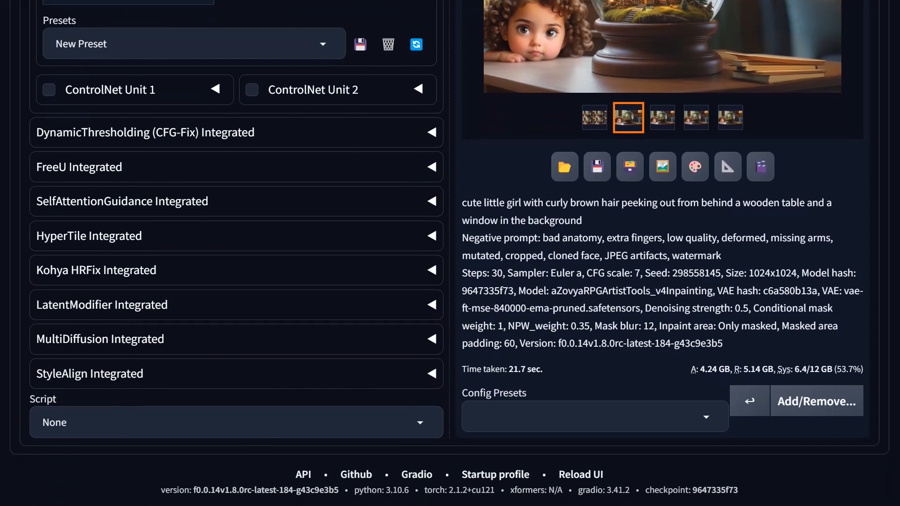
pyautogui.click(126, 419)
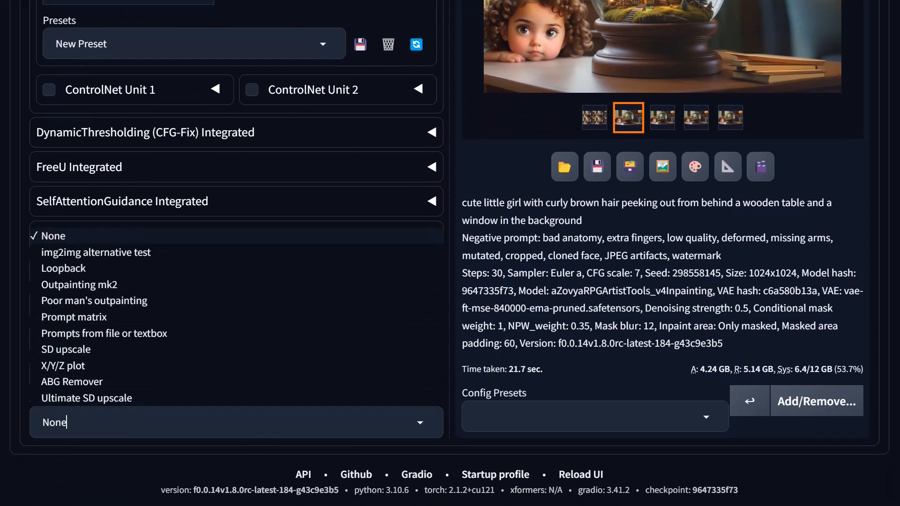
pyautogui.click(72, 401)
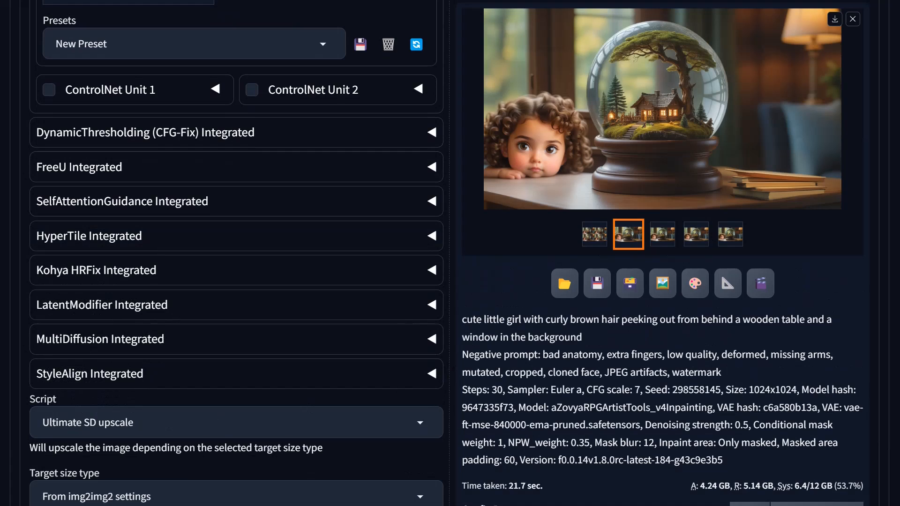
pyautogui.scroll(-5, 445, 380)
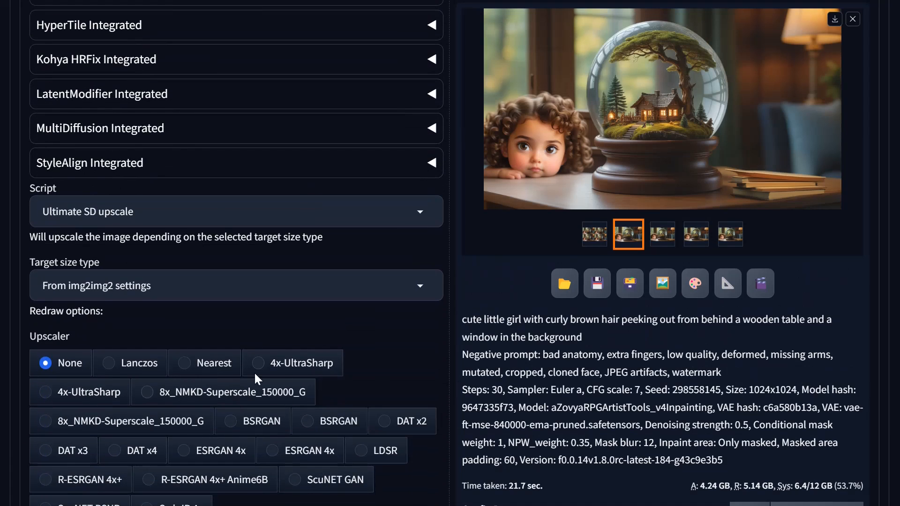
pyautogui.click(301, 367)
pyautogui.scroll(-5, 267, 427)
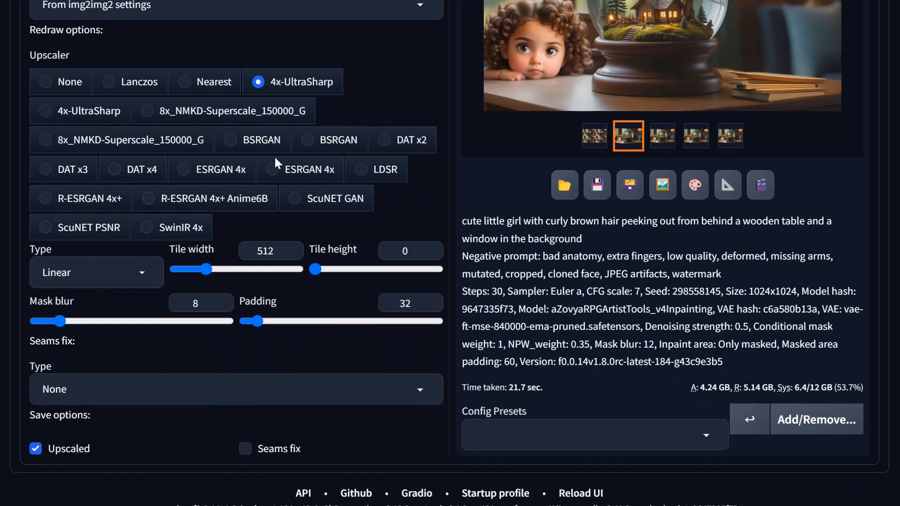
# Set the upscale script's target size type to Scale from image size
pyautogui.scroll(3, 103, 195)
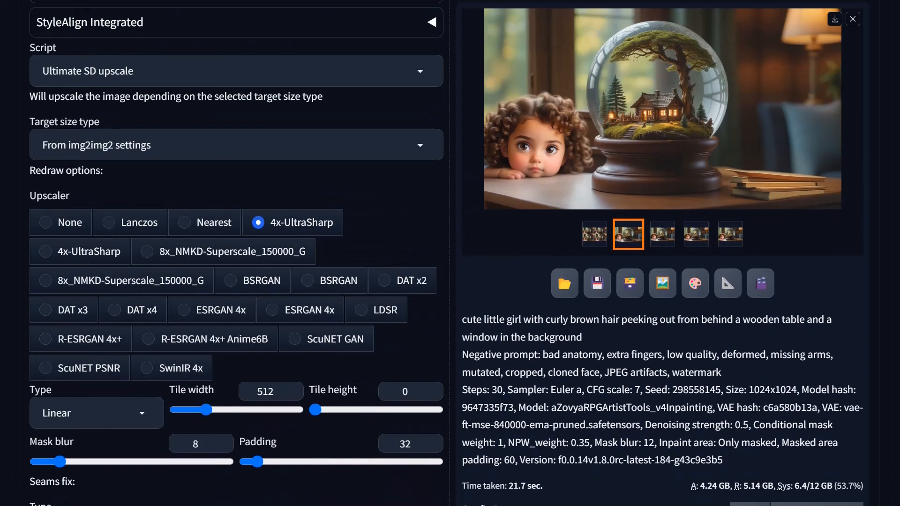
pyautogui.click(104, 145)
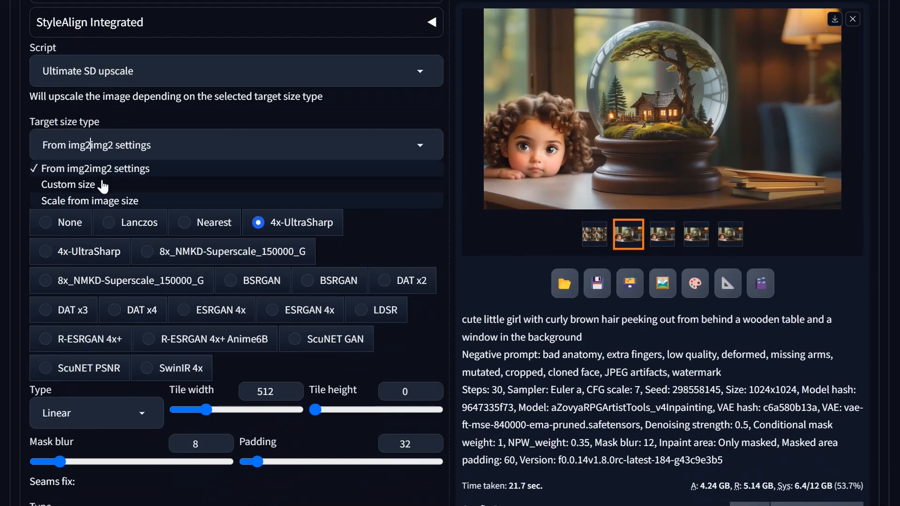
pyautogui.click(98, 201)
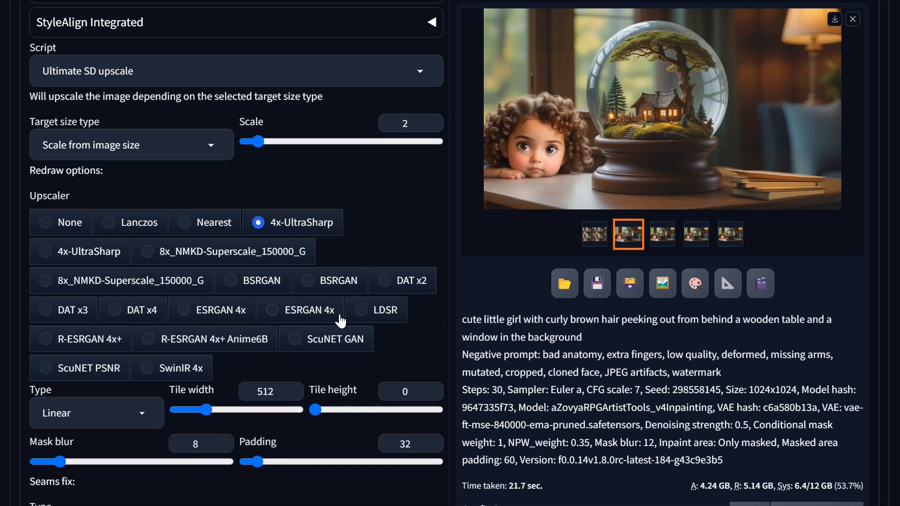
# Lower the denoising strength to 0.2 and generate the upscaled picture
pyautogui.scroll(15, 337, 314)
pyautogui.scroll(15, 337, 324)
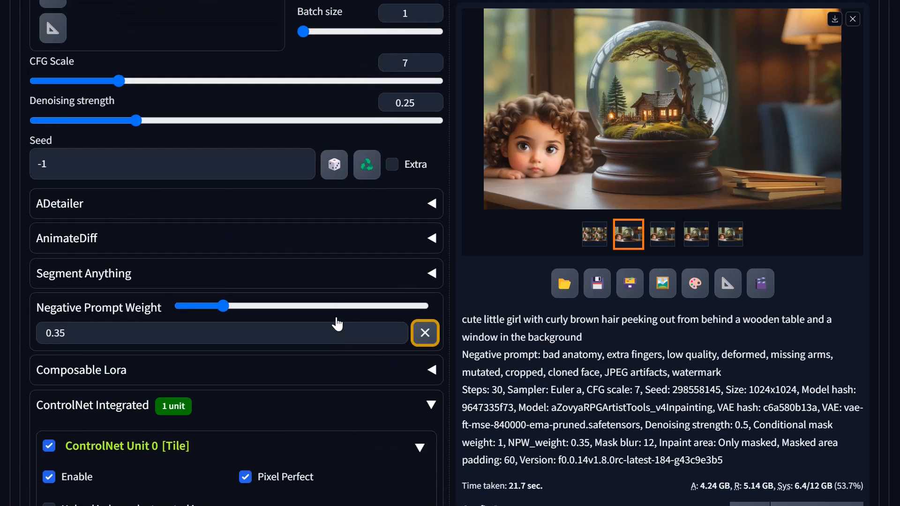
pyautogui.scroll(-10, 336, 324)
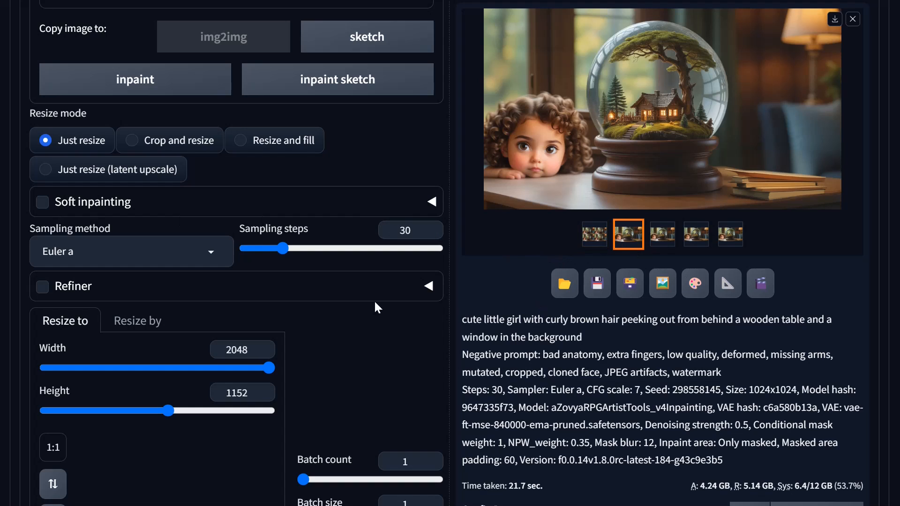
pyautogui.scroll(-3, 375, 310)
pyautogui.scroll(-6, 372, 328)
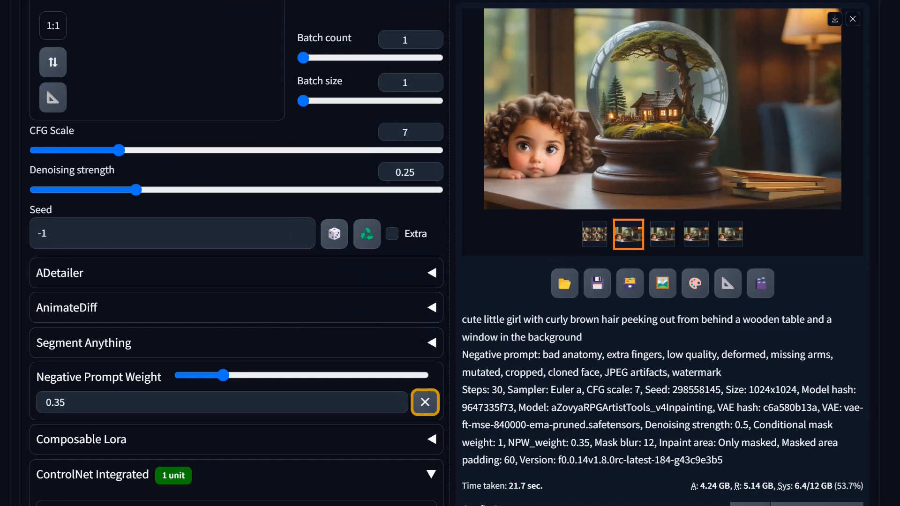
pyautogui.scroll(15, 689, 169)
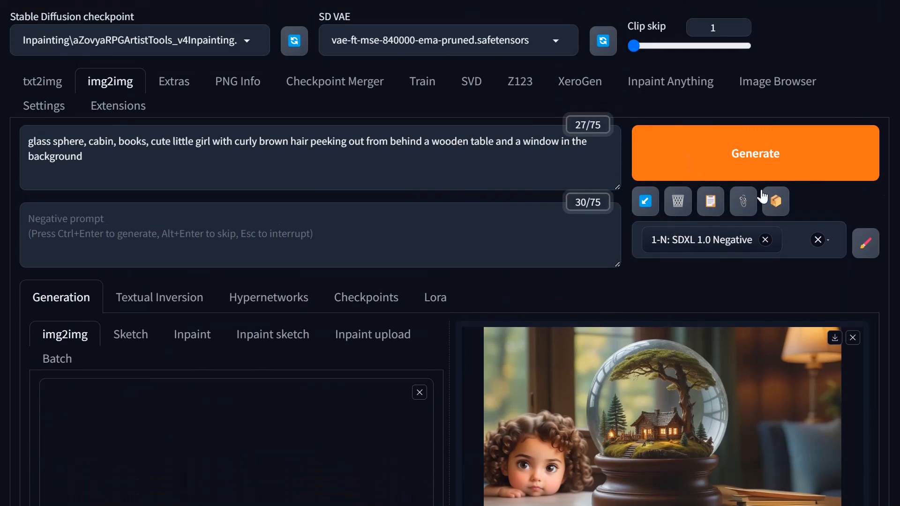
pyautogui.click(760, 175)
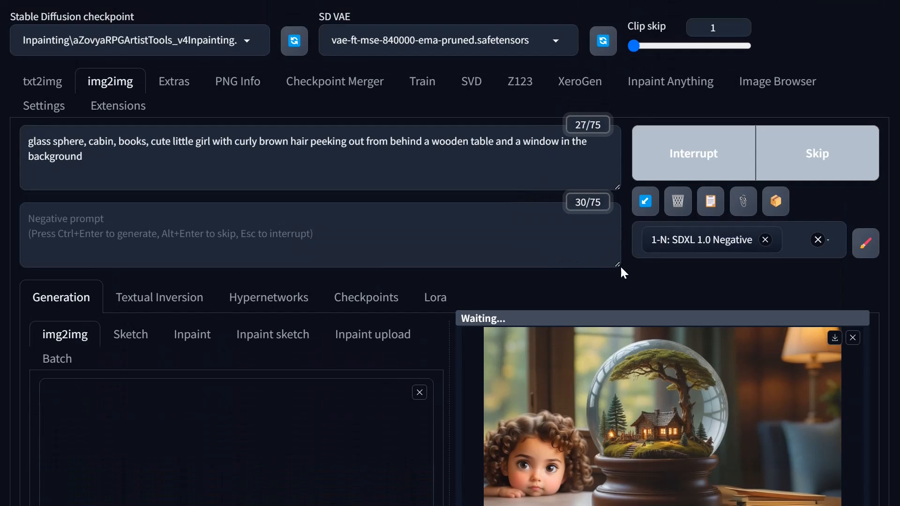
# Compare the upscaled picture with the source image and review the resize and denoising settings
pyautogui.scroll(-5, 693, 274)
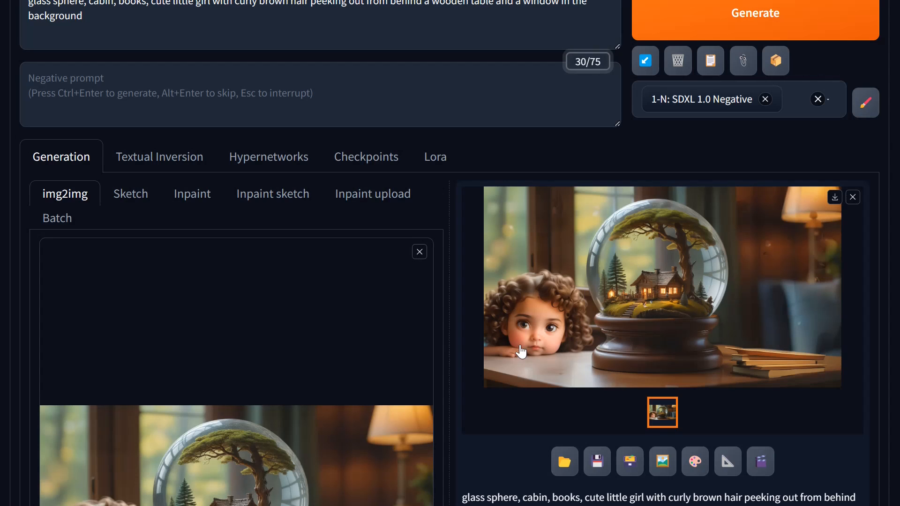
pyautogui.scroll(-12, 522, 352)
pyautogui.scroll(4, 521, 352)
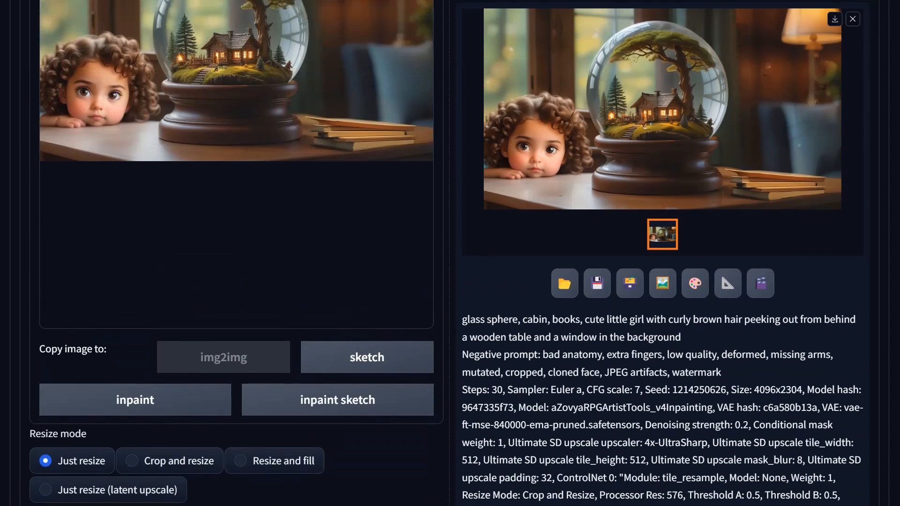
pyautogui.scroll(5, 349, 332)
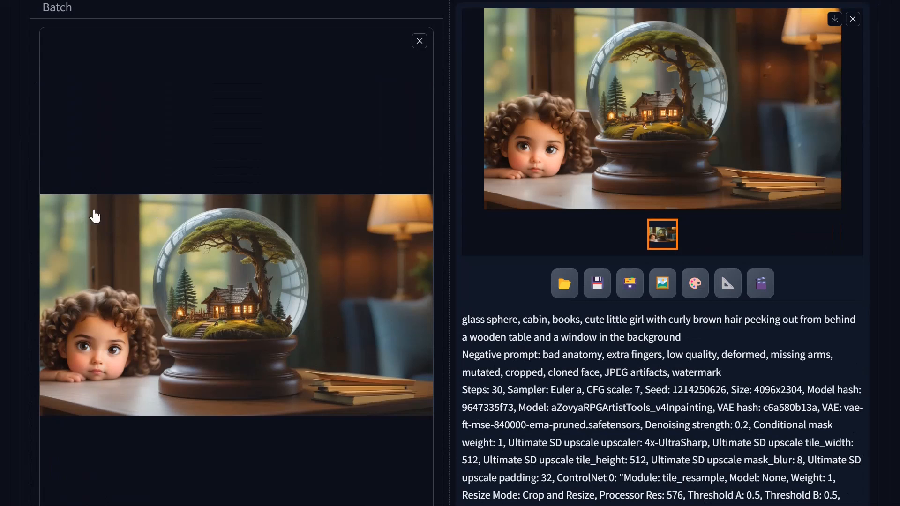
pyautogui.scroll(-11, 299, 388)
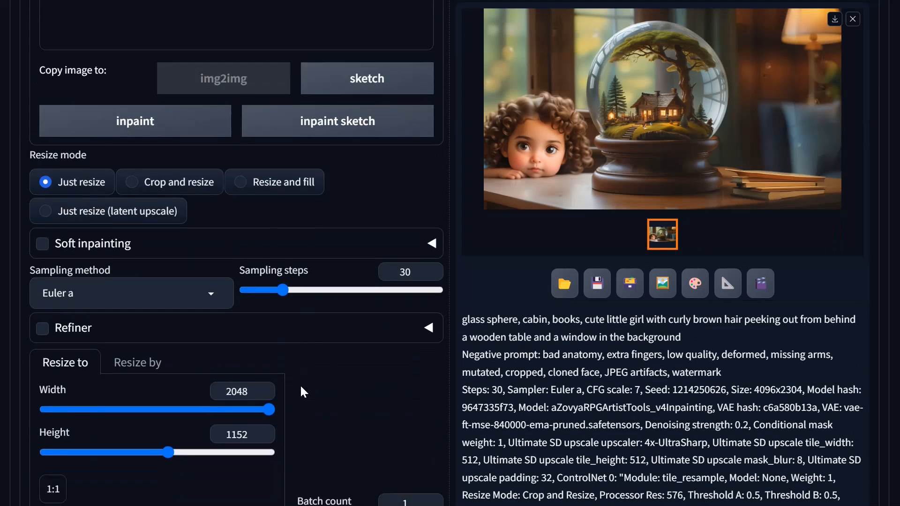
pyautogui.scroll(-5, 300, 385)
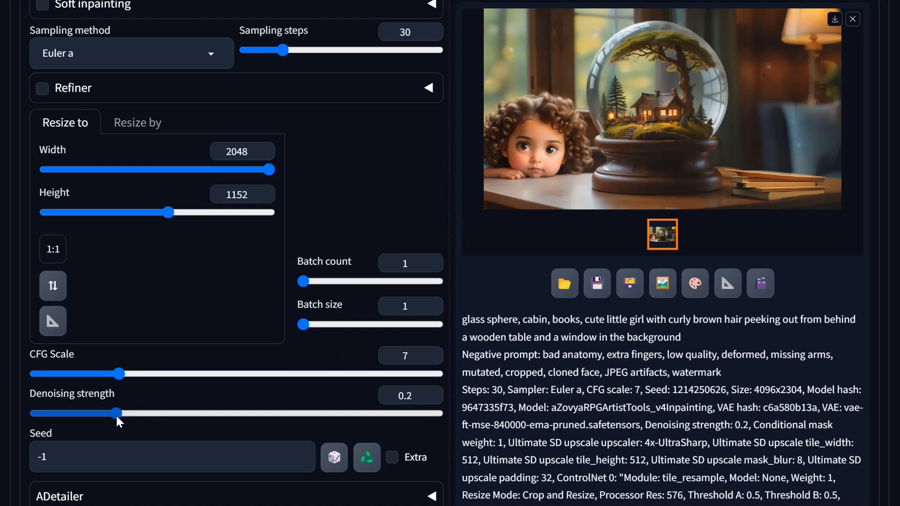
# Inspect the upscaled picture at full size, examining the girl's face and the small figures around the cabin
pyautogui.click(693, 184)
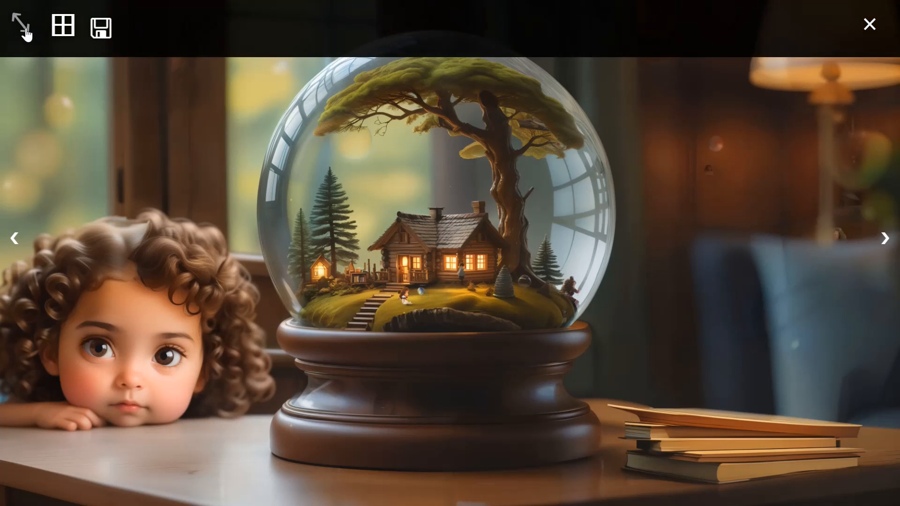
pyautogui.click(24, 31)
pyautogui.scroll(-3, 638, 293)
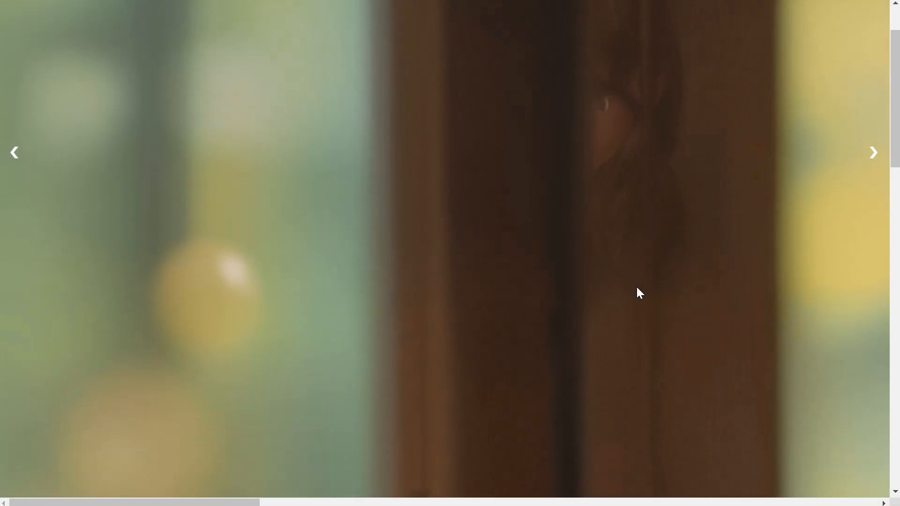
pyautogui.scroll(-5, 637, 289)
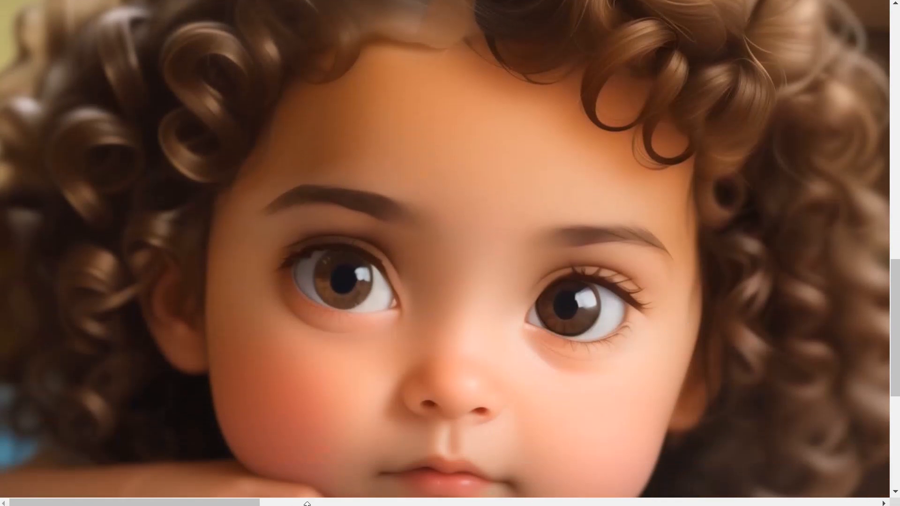
pyautogui.moveTo(258, 503); pyautogui.dragTo(505, 489)
pyautogui.scroll(3, 485, 284)
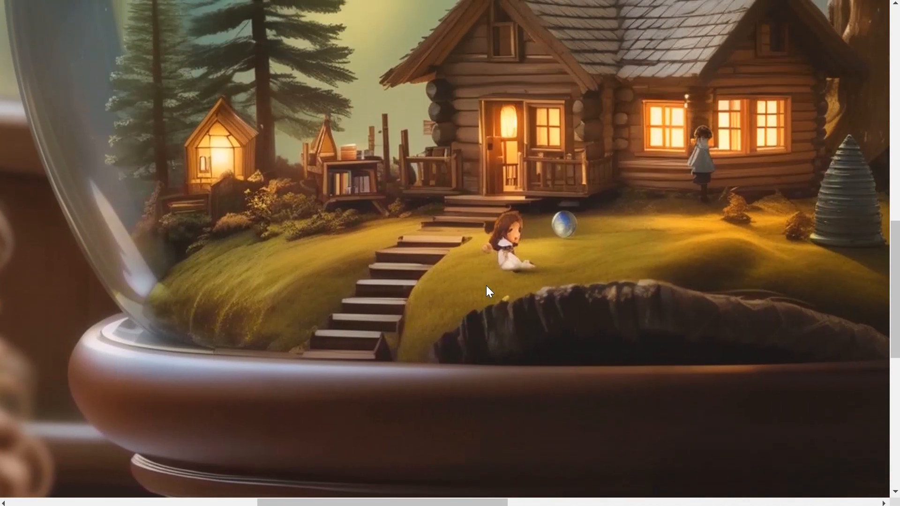
pyautogui.scroll(3, 486, 285)
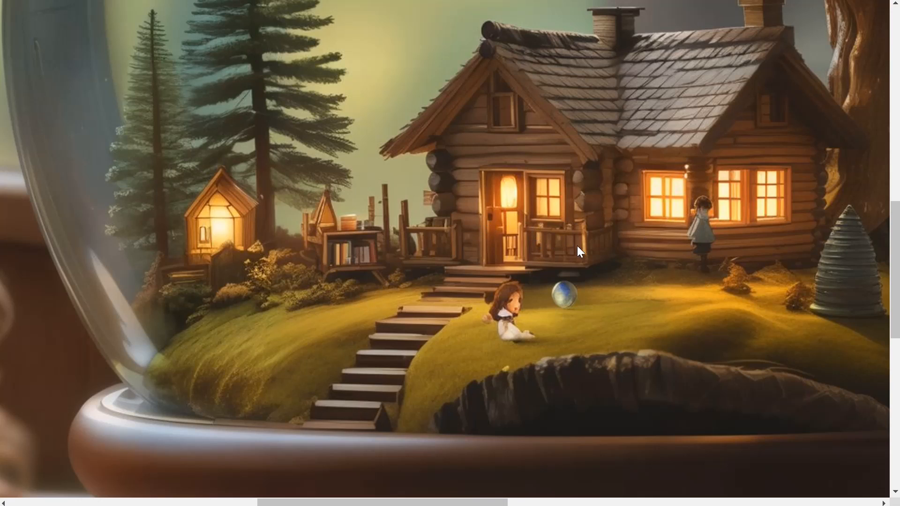
pyautogui.click(549, 238)
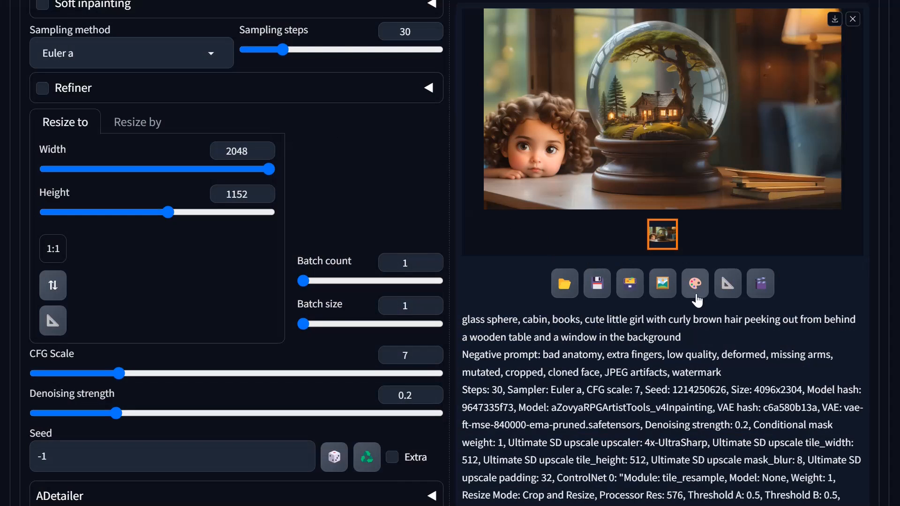
# Send the upscaled picture to inpainting and mask the tiny seated figure beside the cabin steps inside the globe
pyautogui.click(718, 293)
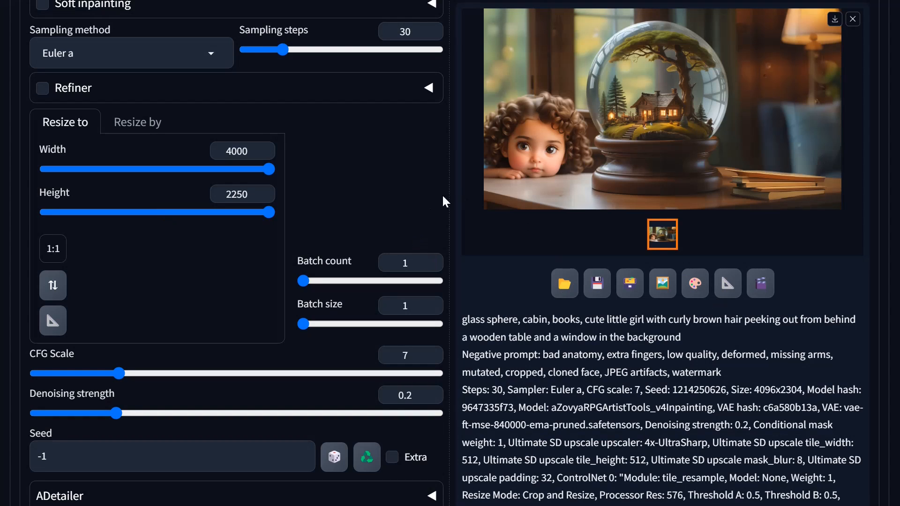
pyautogui.scroll(15, 535, 255)
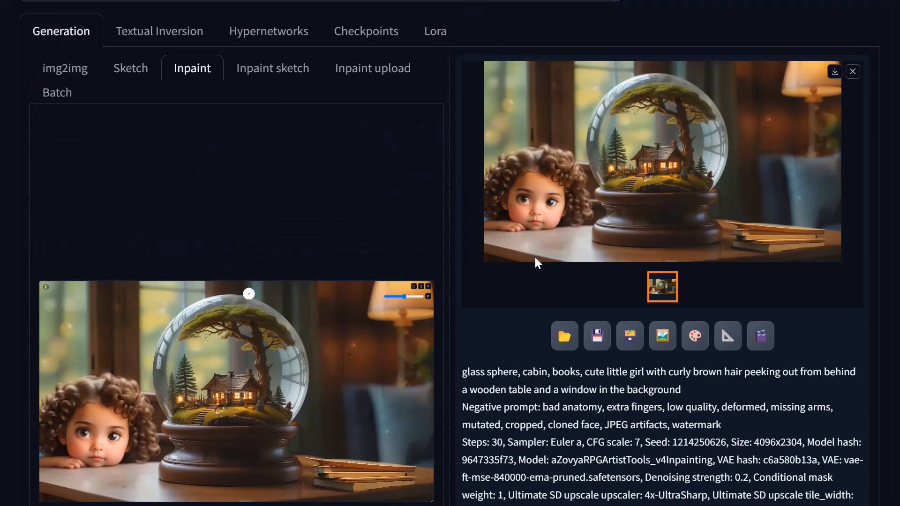
pyautogui.scroll(-2, 533, 263)
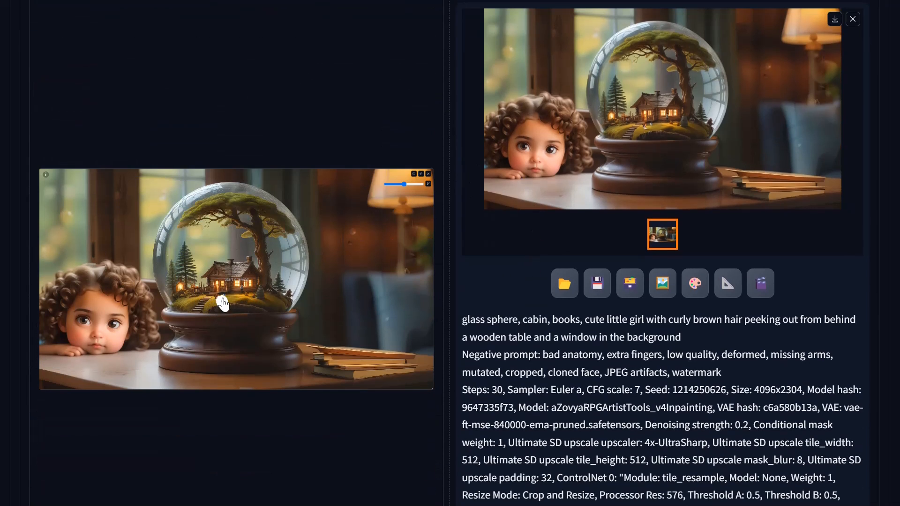
pyautogui.scroll(5, 225, 304)
pyautogui.scroll(4, 228, 304)
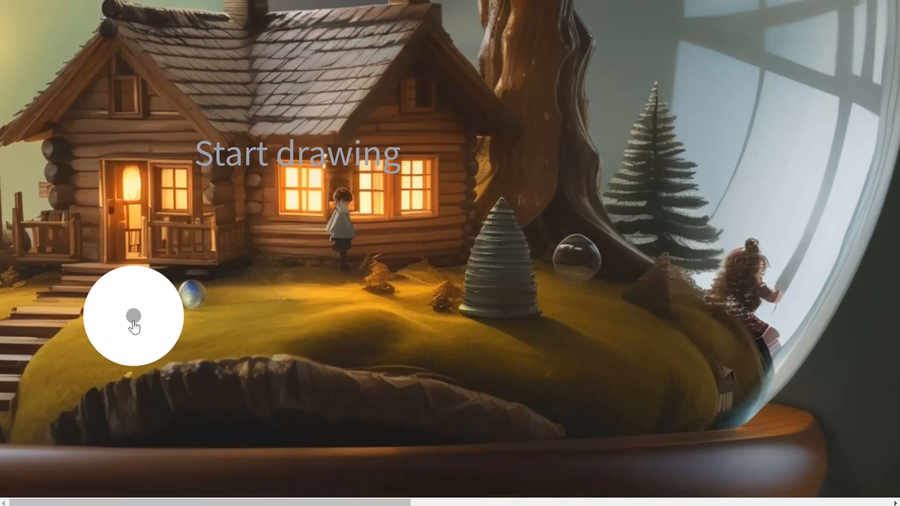
pyautogui.click(134, 323)
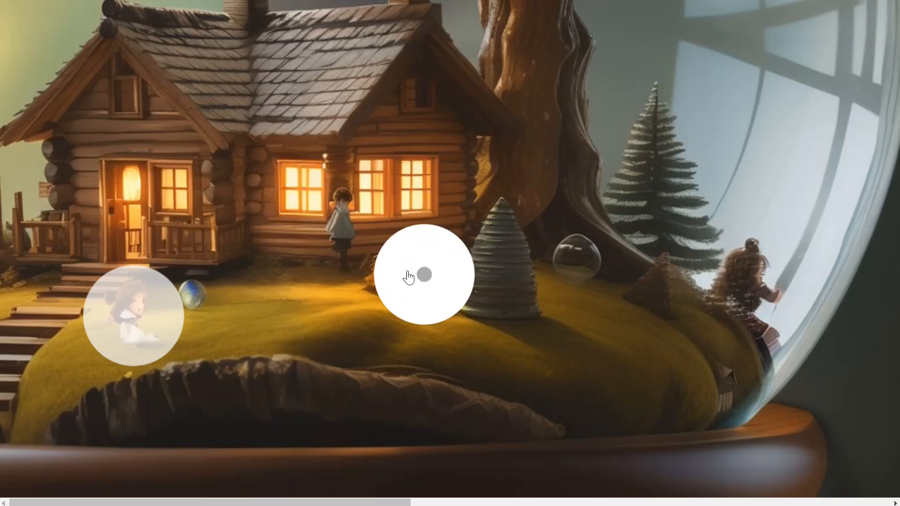
pyautogui.scroll(-15, 279, 226)
pyautogui.scroll(15, 280, 230)
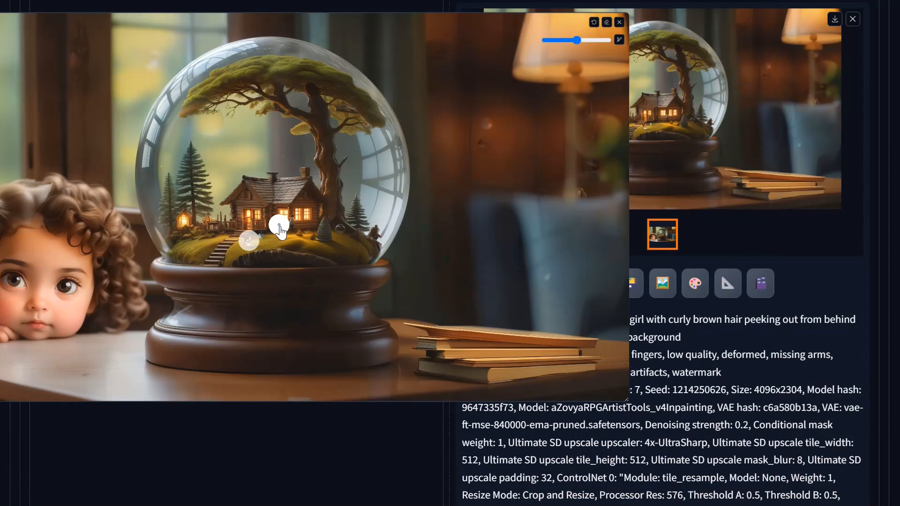
# Set the mask blur to 6 and the only-masked padding to 20 pixels
pyautogui.scroll(-10, 369, 384)
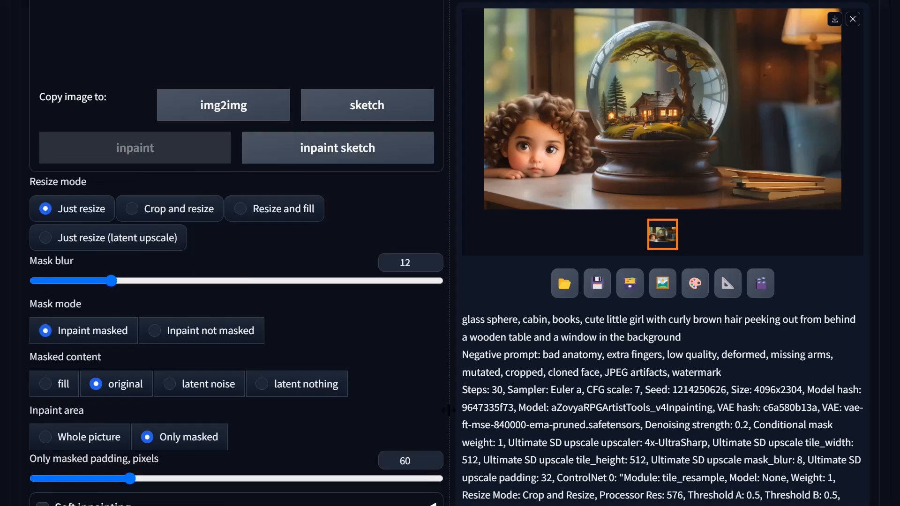
pyautogui.scroll(-2, 126, 202)
pyautogui.moveTo(113, 198); pyautogui.dragTo(89, 199)
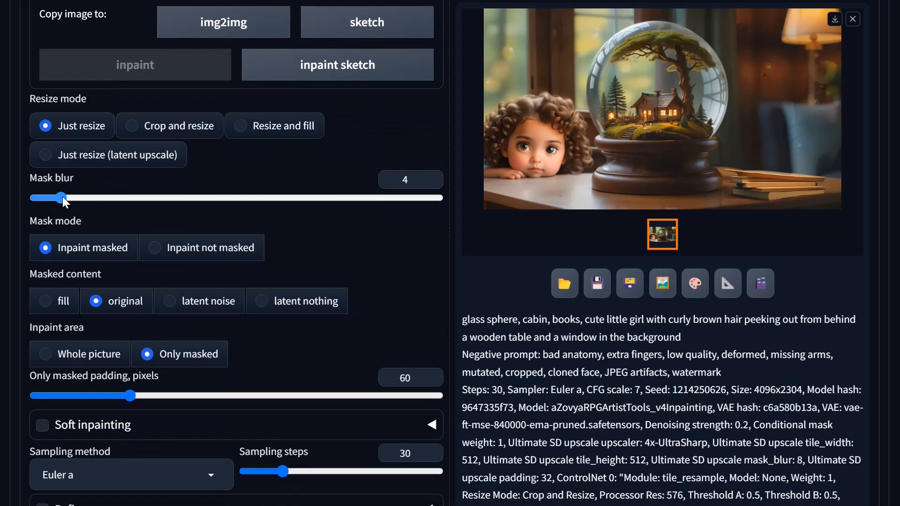
pyautogui.click(124, 397)
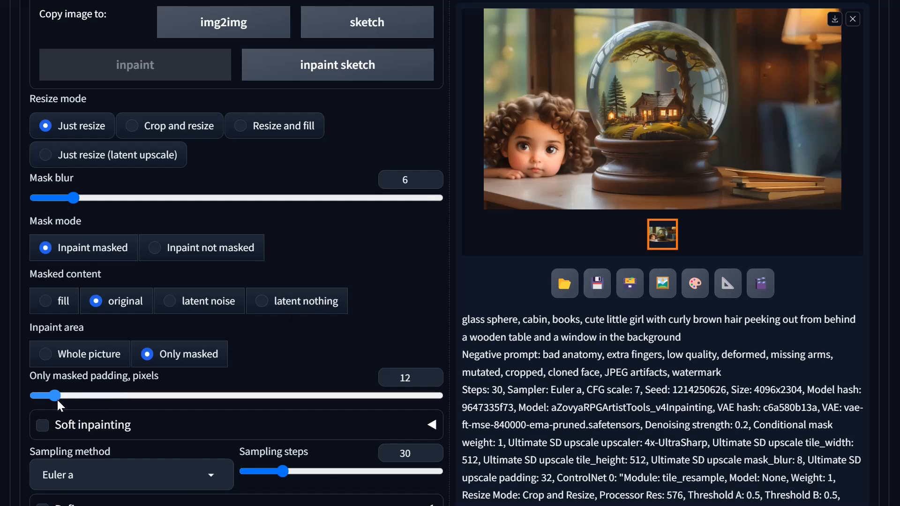
pyautogui.moveTo(63, 398); pyautogui.dragTo(69, 399)
# Raise the denoising strength to 0.75 and set the output width and height to 768
pyautogui.scroll(-5, 350, 413)
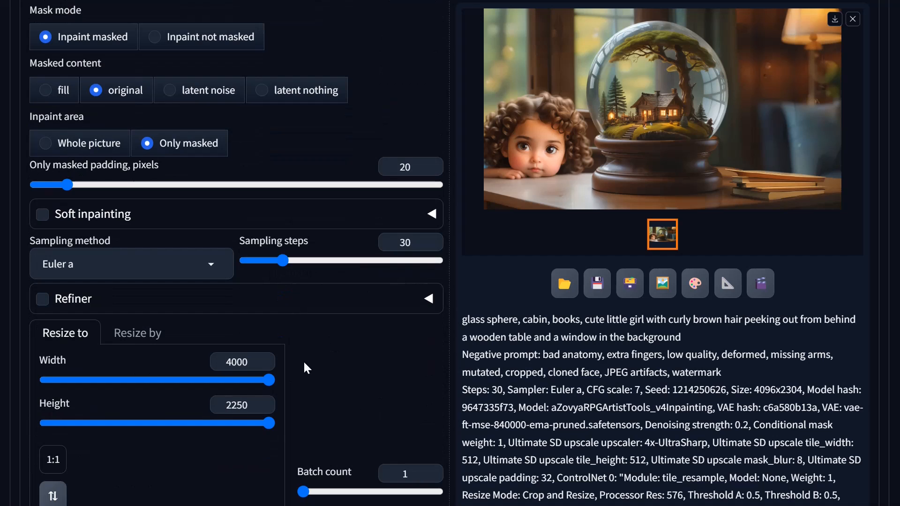
pyautogui.scroll(-4, 249, 343)
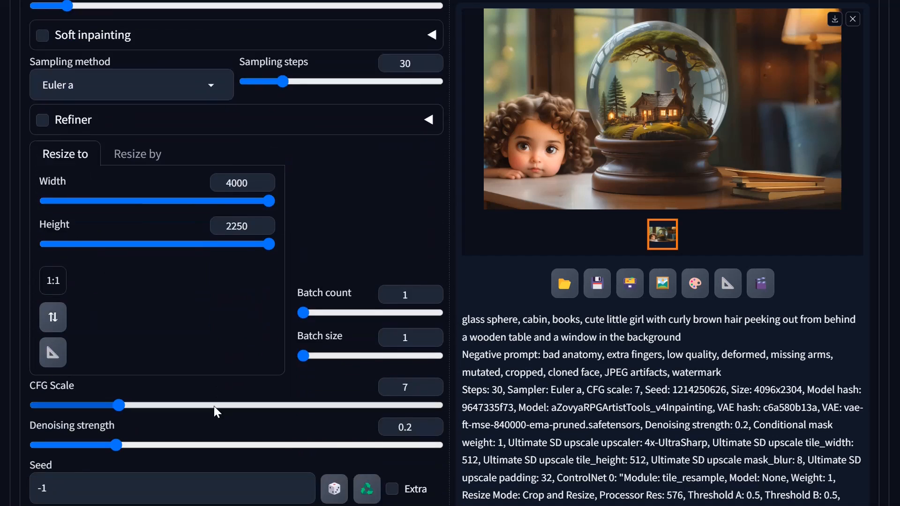
pyautogui.scroll(-4, 215, 407)
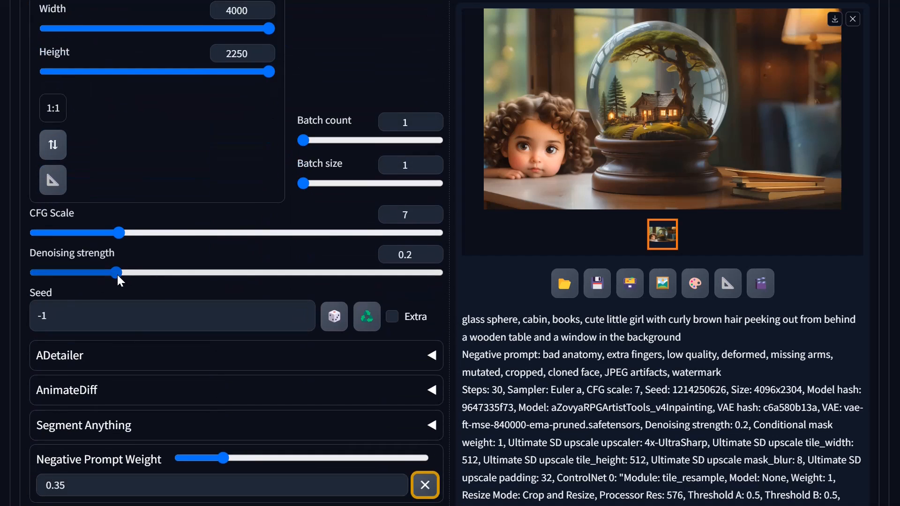
pyautogui.moveTo(116, 272); pyautogui.dragTo(337, 295)
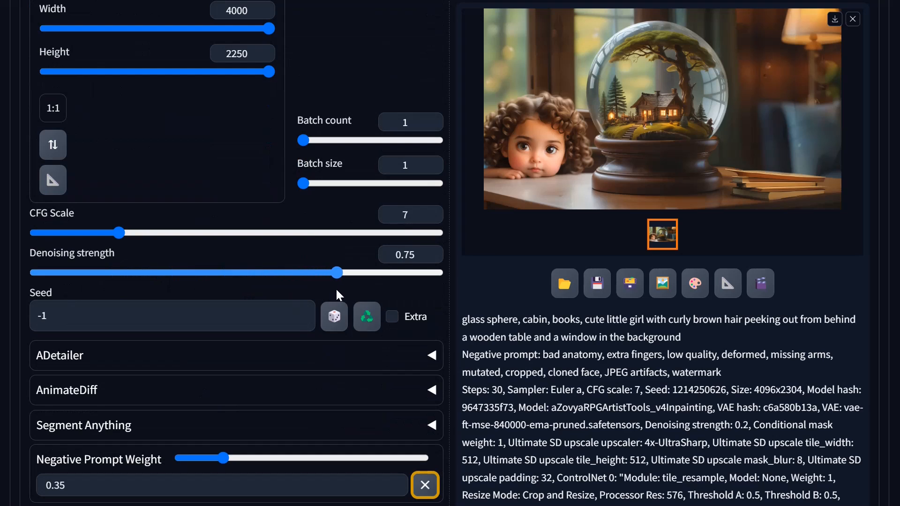
pyautogui.scroll(4, 225, 212)
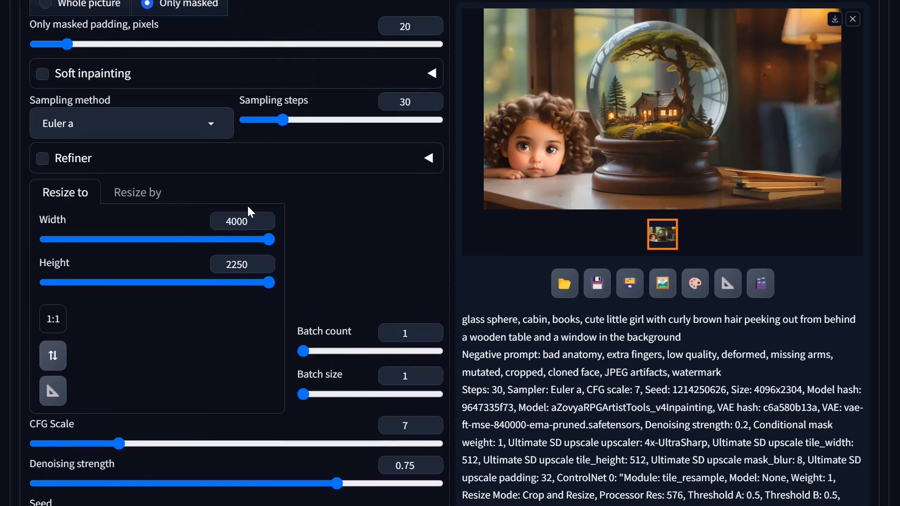
pyautogui.moveTo(269, 239); pyautogui.dragTo(125, 246)
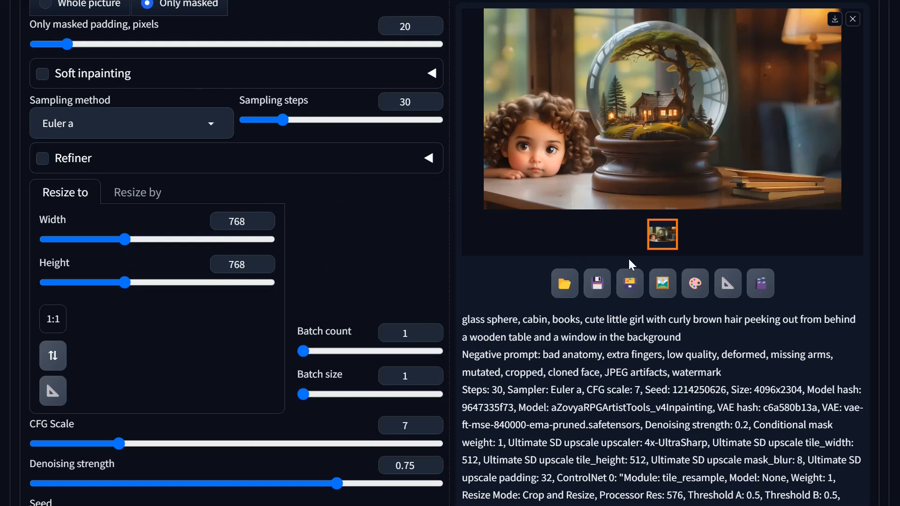
pyautogui.click(663, 284)
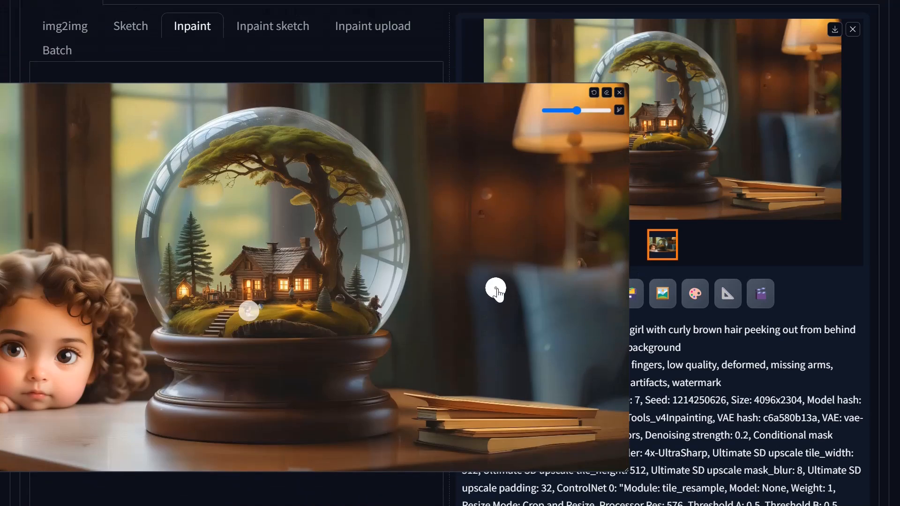
pyautogui.scroll(5, 497, 290)
pyautogui.scroll(-5, 398, 312)
pyautogui.scroll(-4, 308, 175)
pyautogui.scroll(2, 307, 175)
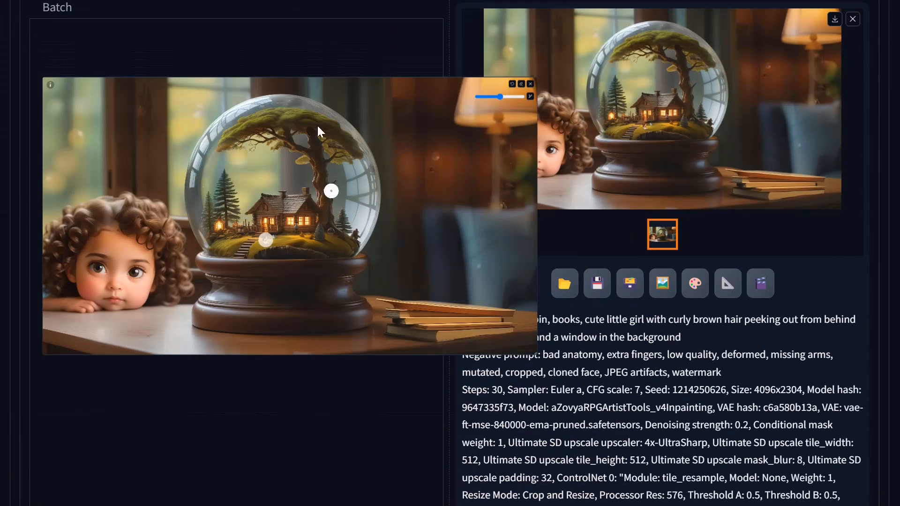
pyautogui.scroll(5, 317, 127)
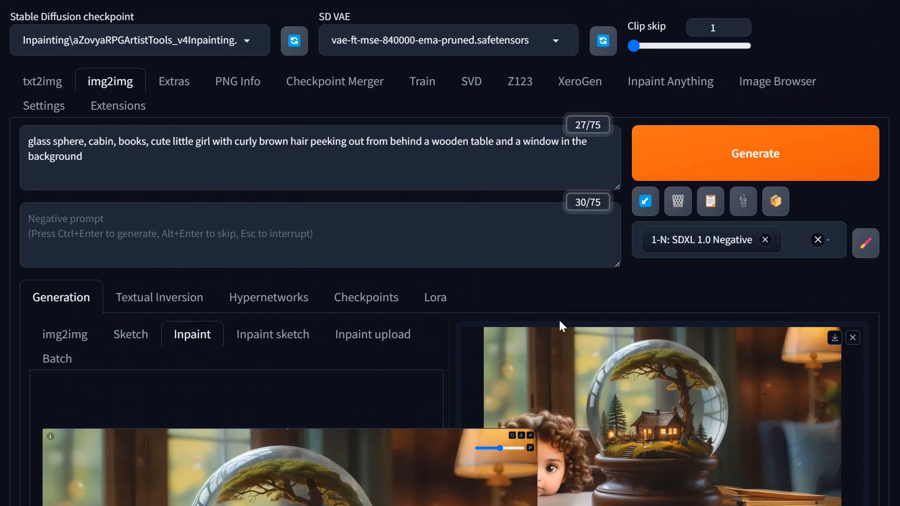
pyautogui.scroll(-5, 362, 330)
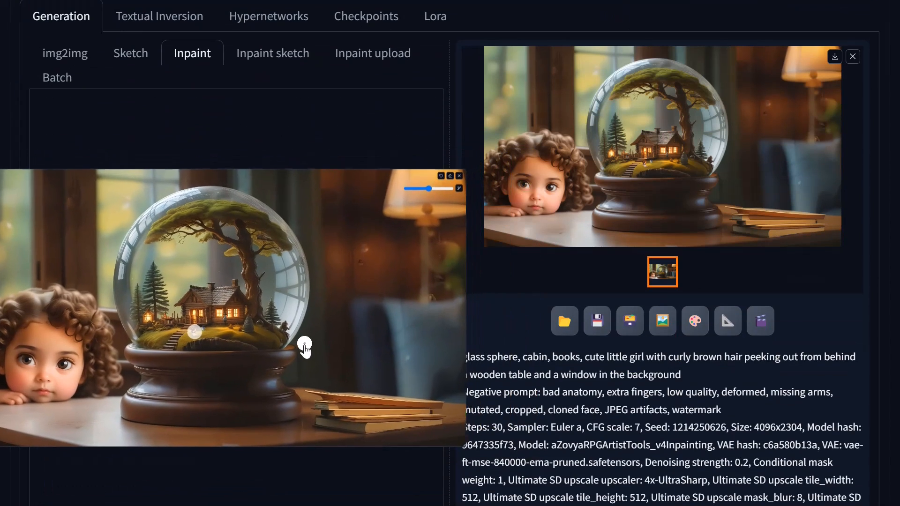
pyautogui.scroll(5, 766, 242)
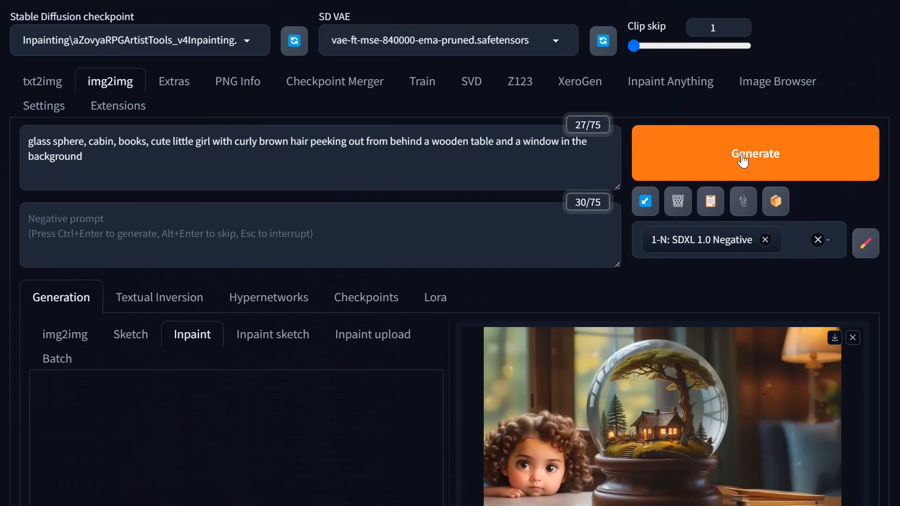
pyautogui.hotkey('ctrl', 'Return')
pyautogui.scroll(-4, 750, 238)
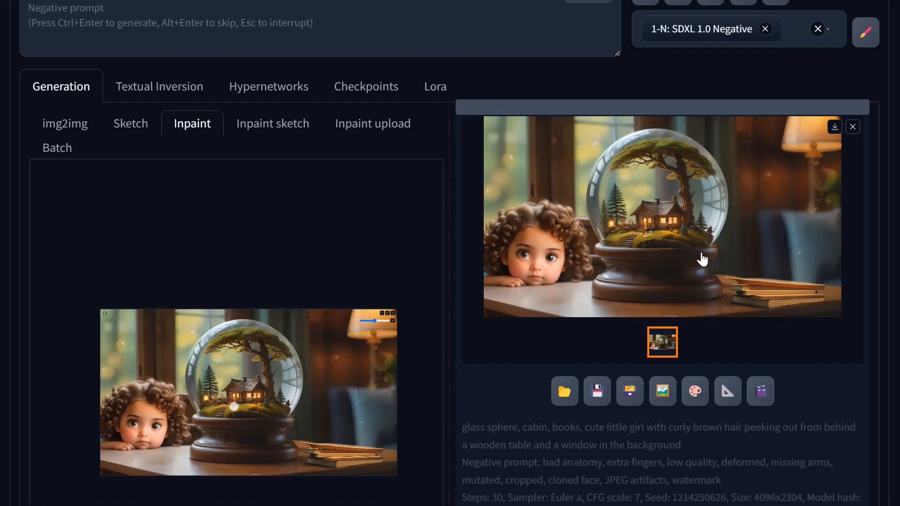
pyautogui.scroll(5, 702, 259)
pyautogui.click(739, 154)
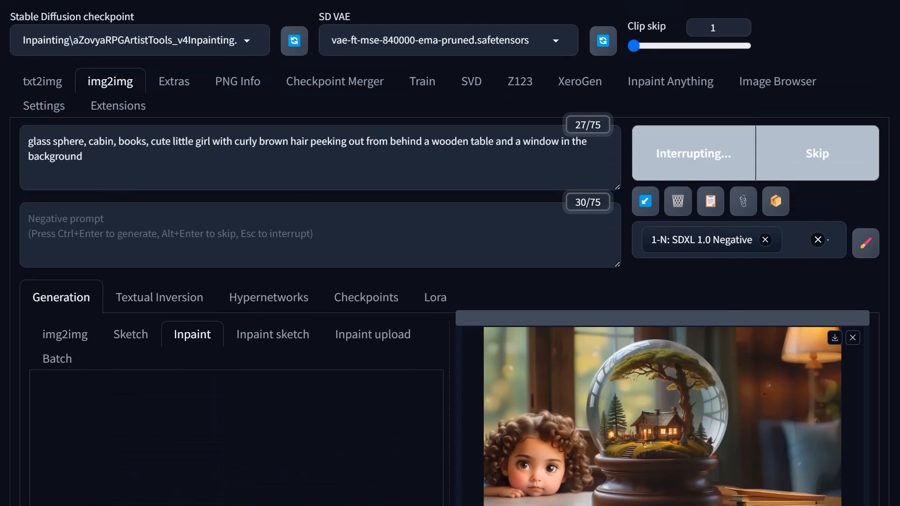
# Replace the positive prompt with "cute tiny german shepherd puppy sitting in grass"
pyautogui.click(328, 160)
pyautogui.hotkey('ctrl', 'a')
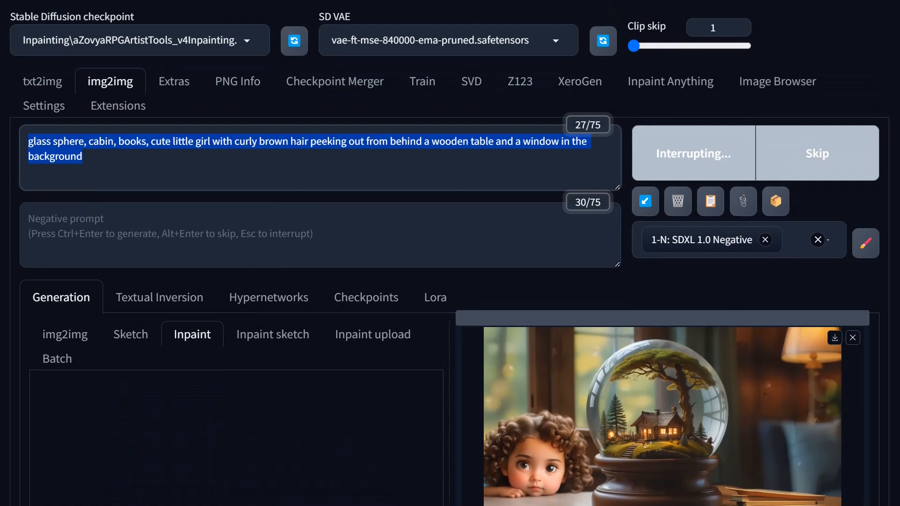
pyautogui.write('cut')
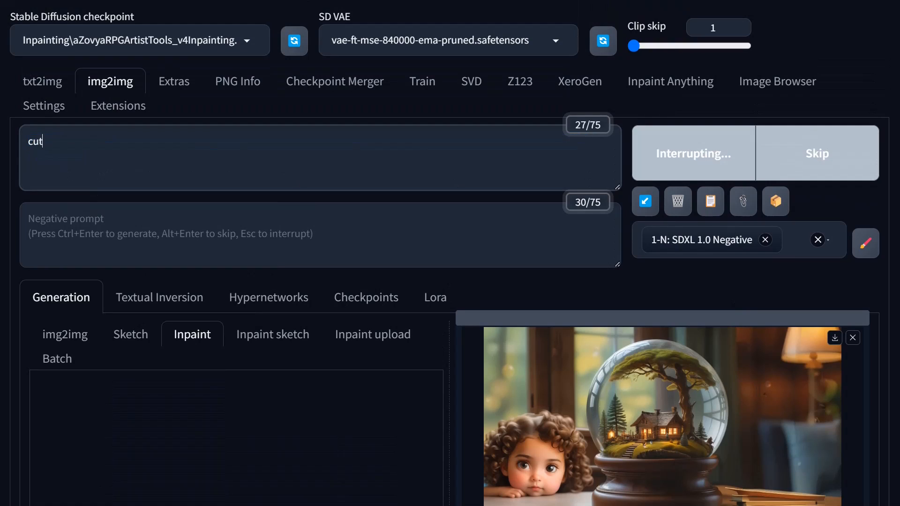
pyautogui.write('e tiny german shep')
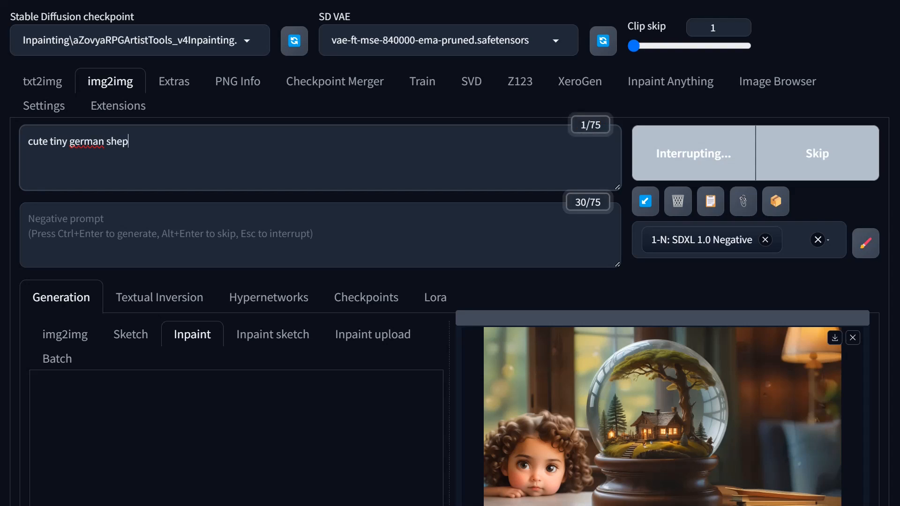
pyautogui.write('herd puppy ')
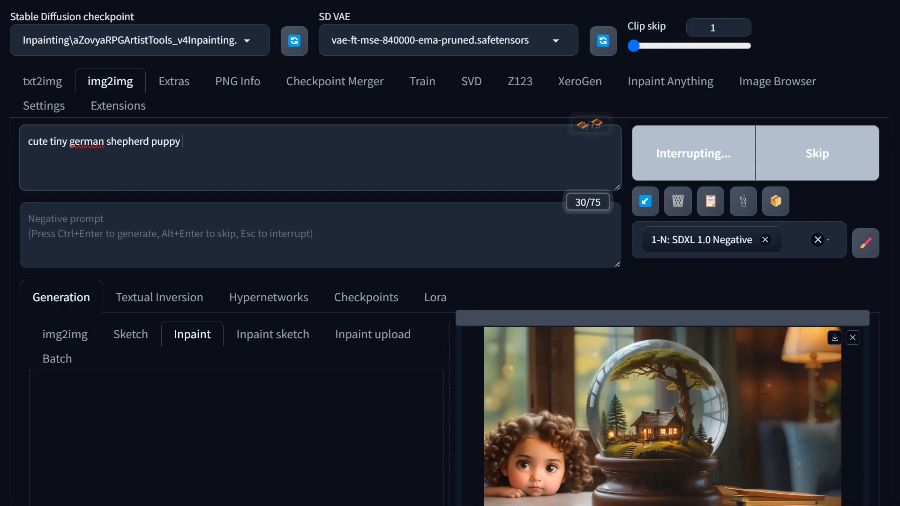
pyautogui.write('sitting in ')
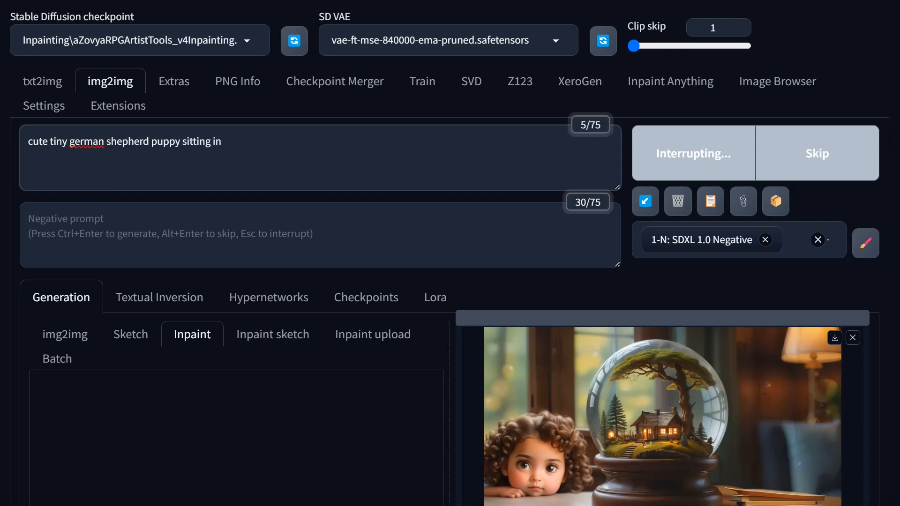
pyautogui.write('grash')
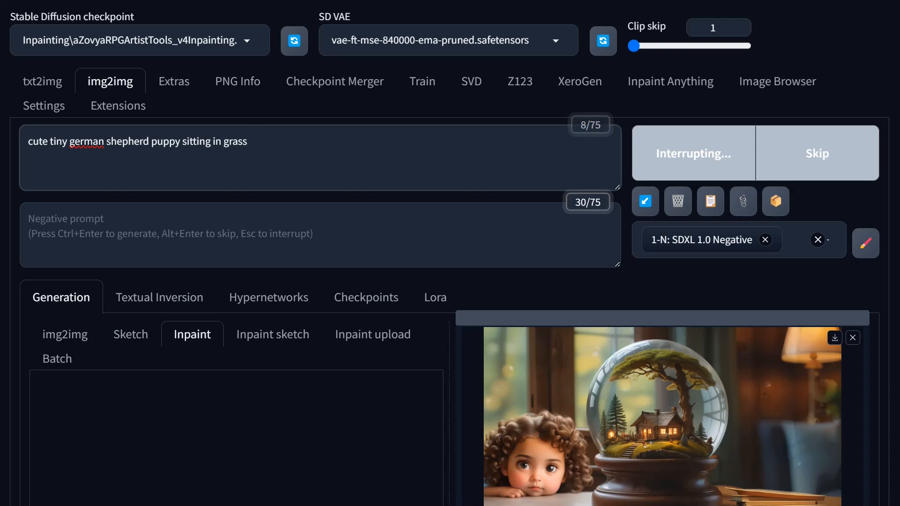
pyautogui.click(708, 159)
pyautogui.scroll(-1, 212, 333)
pyautogui.scroll(-10, 216, 333)
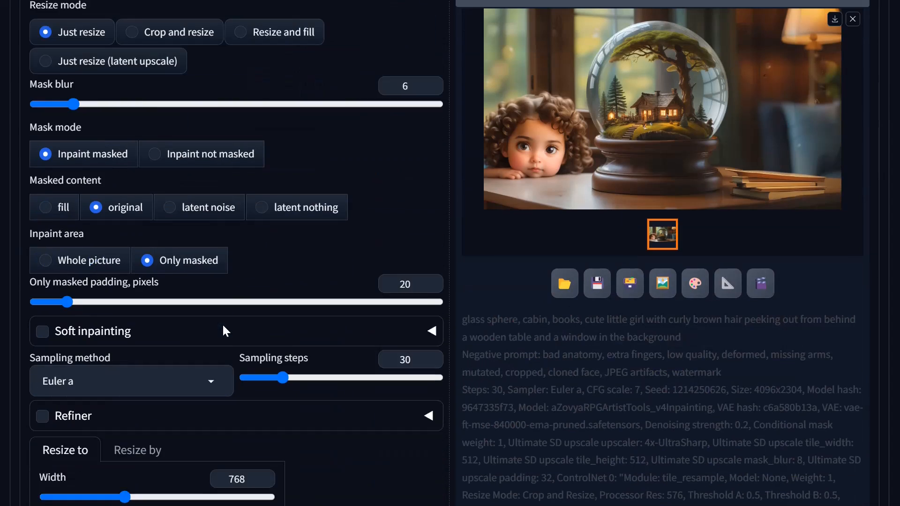
# Disable the Tile ControlNet unit and set the script from Ultimate SD upscale to None
pyautogui.scroll(-5, 328, 328)
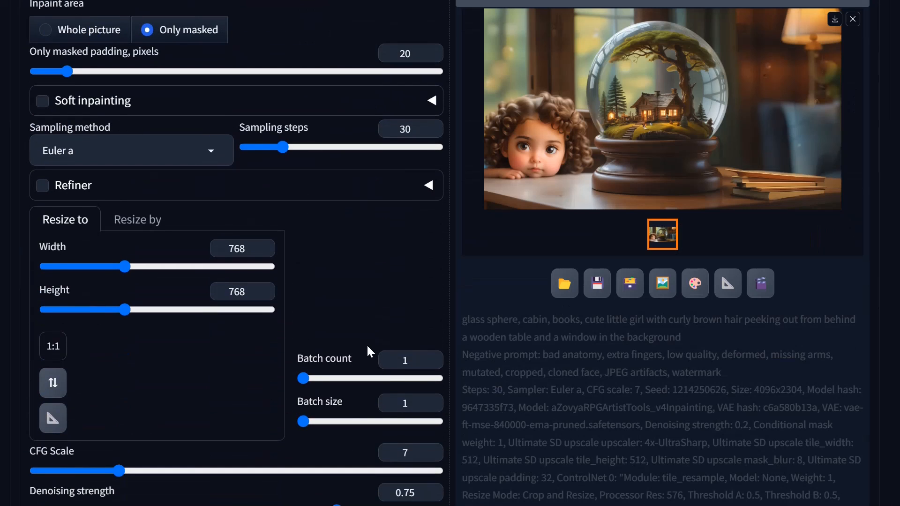
pyautogui.scroll(-10, 372, 345)
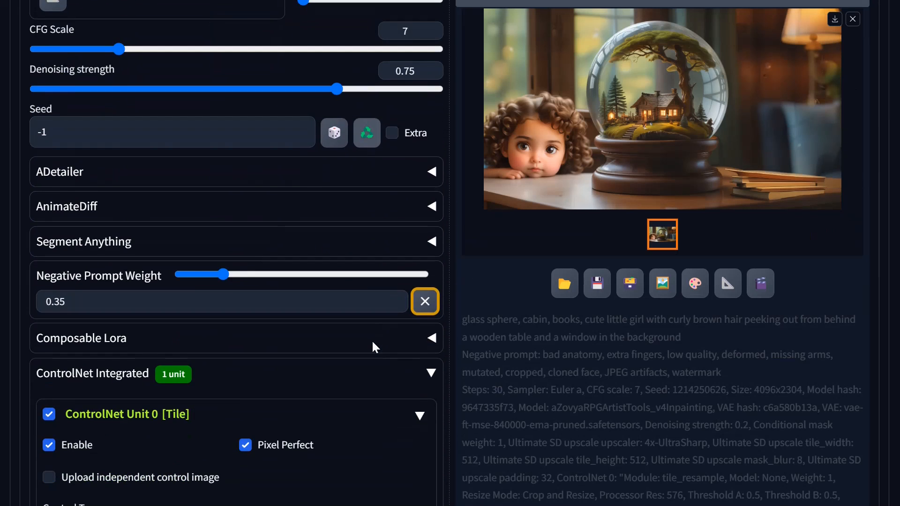
pyautogui.click(49, 413)
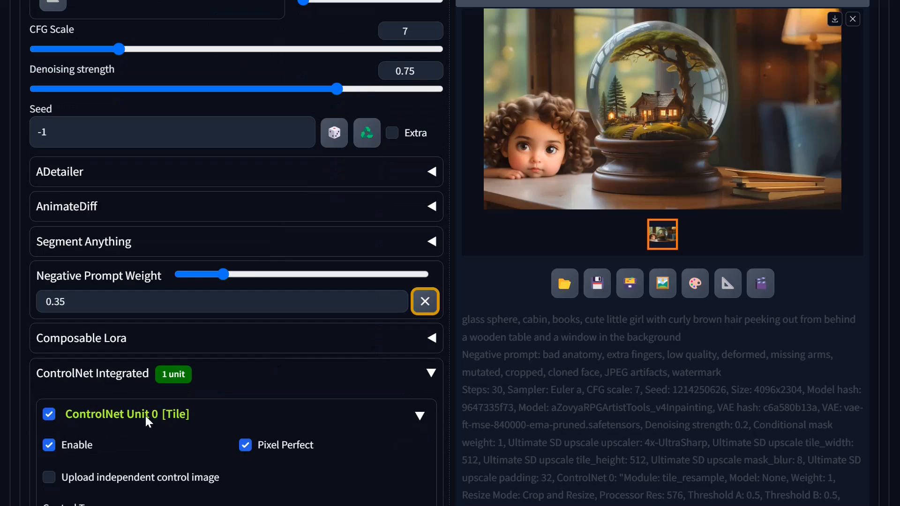
pyautogui.click(121, 374)
pyautogui.scroll(-10, 124, 378)
pyautogui.scroll(-5, 124, 381)
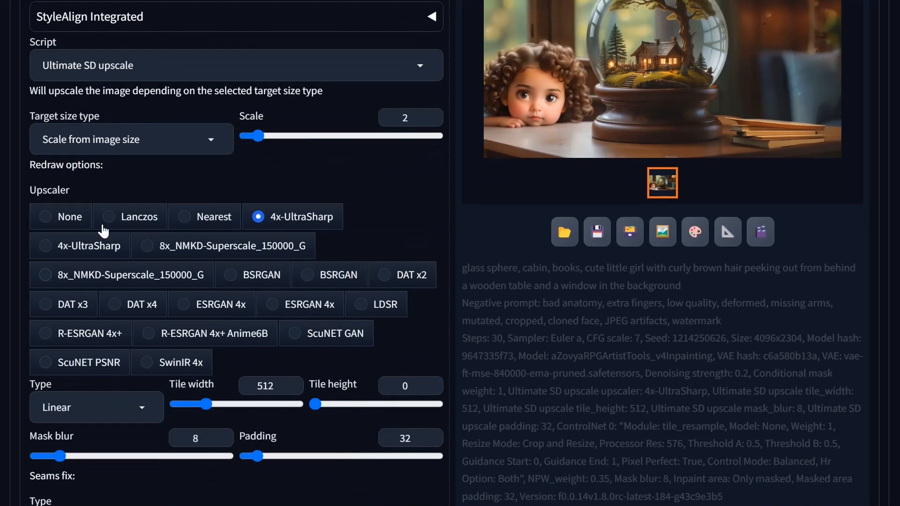
pyautogui.click(84, 65)
pyautogui.click(71, 89)
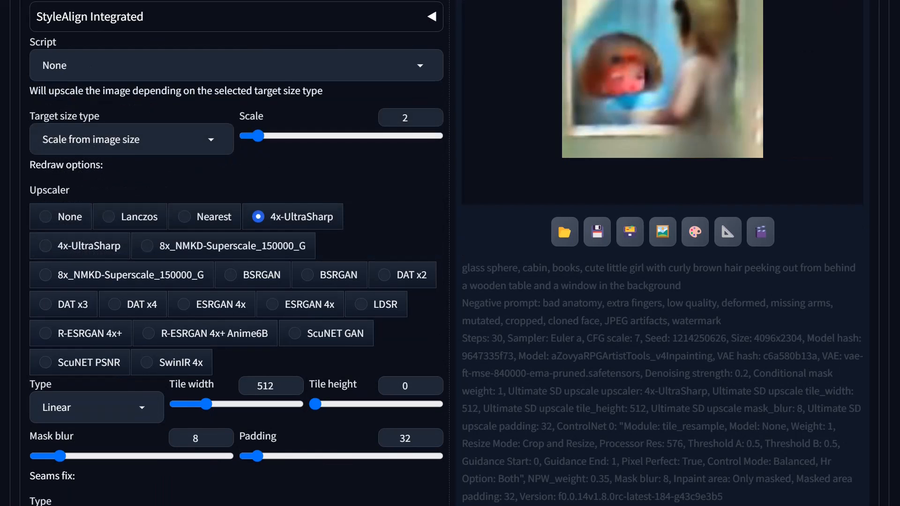
# Interrupt the running upscale generation and generate the puppy inpaint again with the corrected settings
pyautogui.scroll(20, 459, 296)
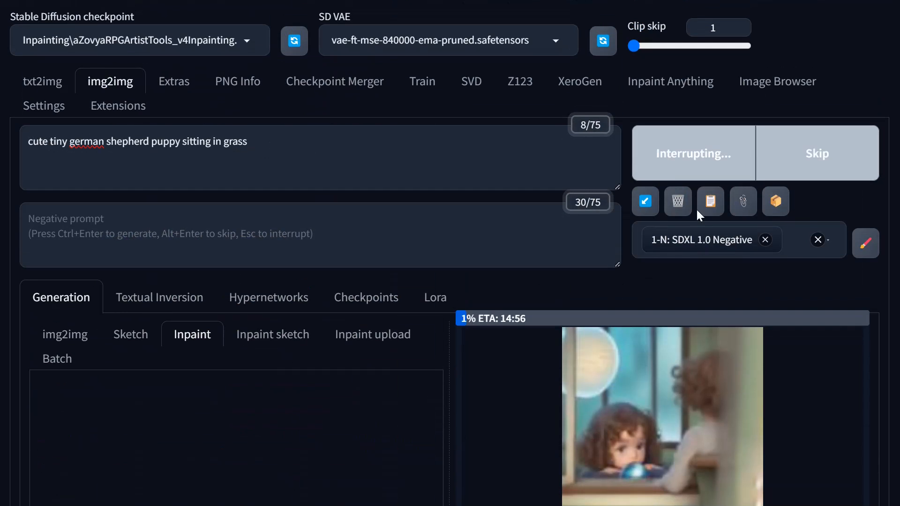
pyautogui.click(726, 168)
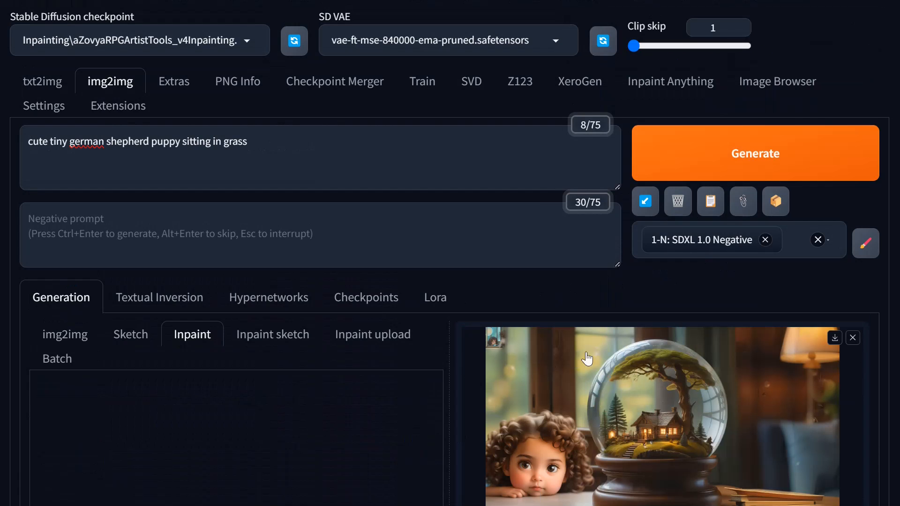
pyautogui.scroll(-3, 760, 303)
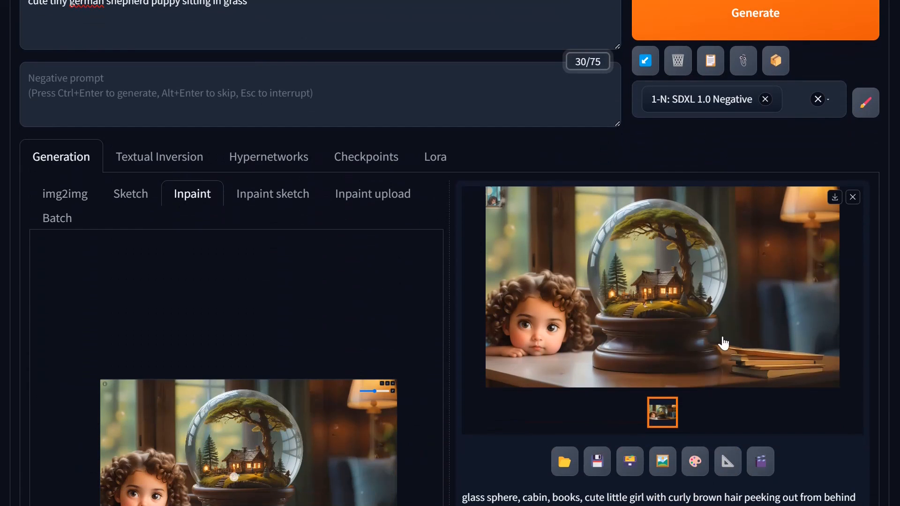
pyautogui.scroll(-4, 628, 303)
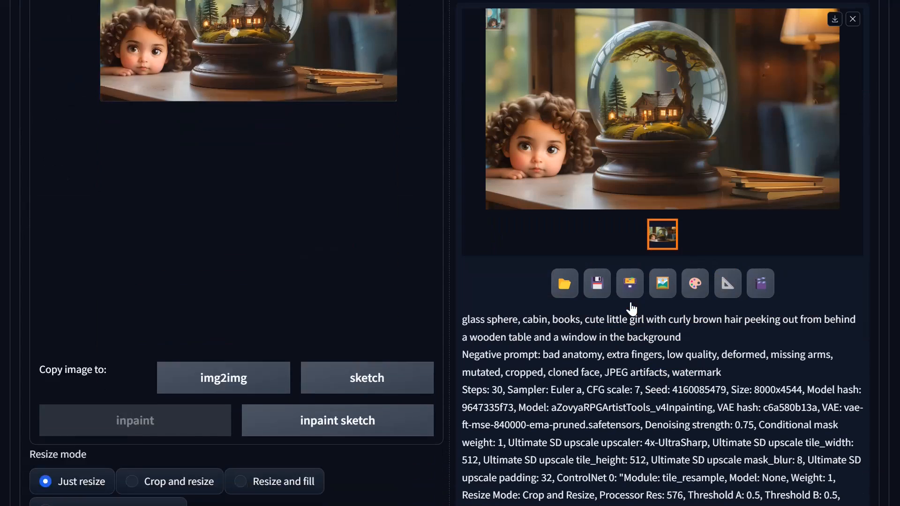
pyautogui.scroll(-10, 627, 324)
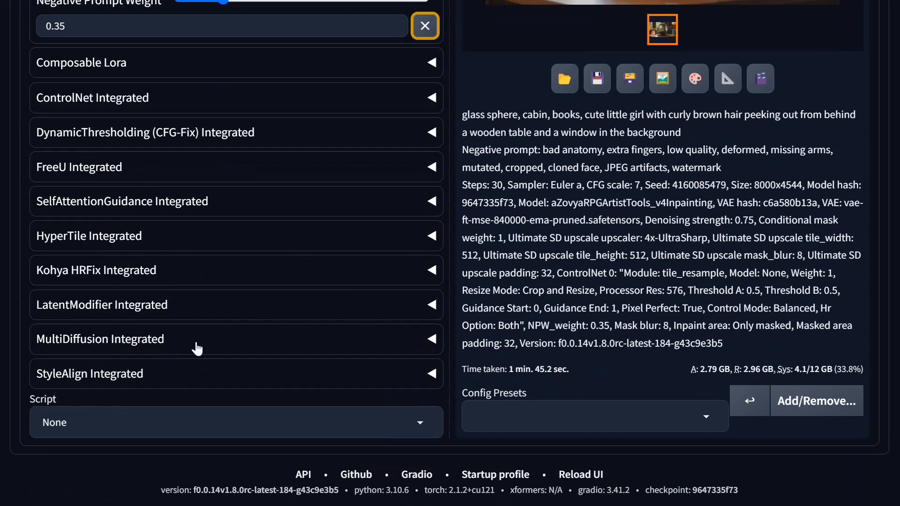
pyautogui.scroll(12, 197, 349)
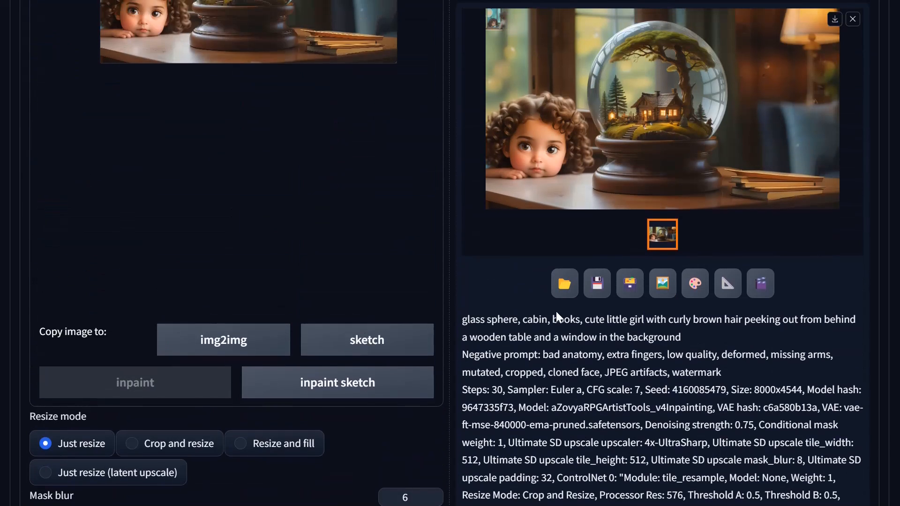
pyautogui.scroll(10, 556, 311)
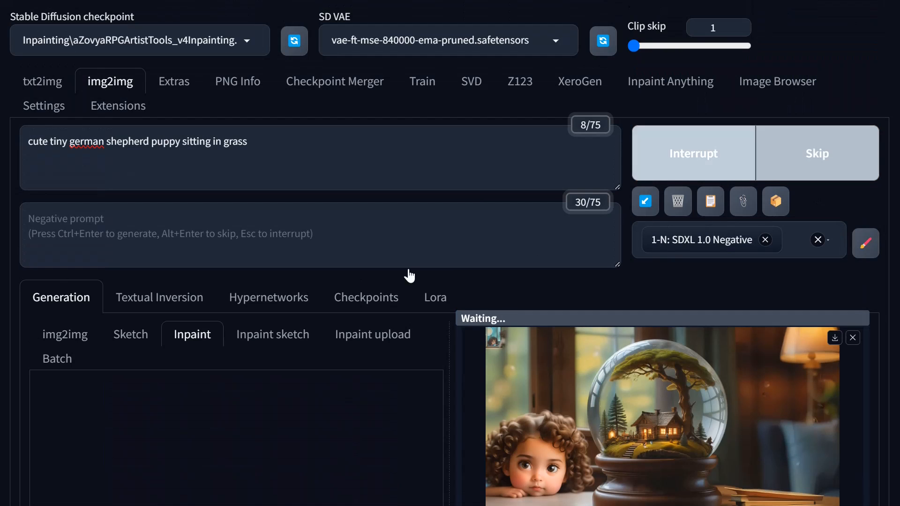
pyautogui.scroll(-9, 409, 269)
pyautogui.scroll(9, 409, 268)
pyautogui.scroll(-3, 410, 267)
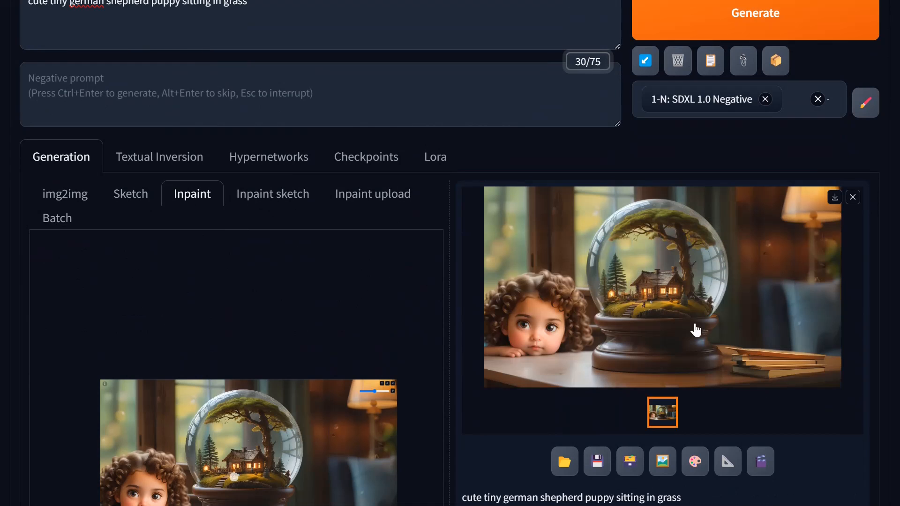
# Send the puppy result to inpainting and mask the log cabin inside the globe
pyautogui.click(695, 462)
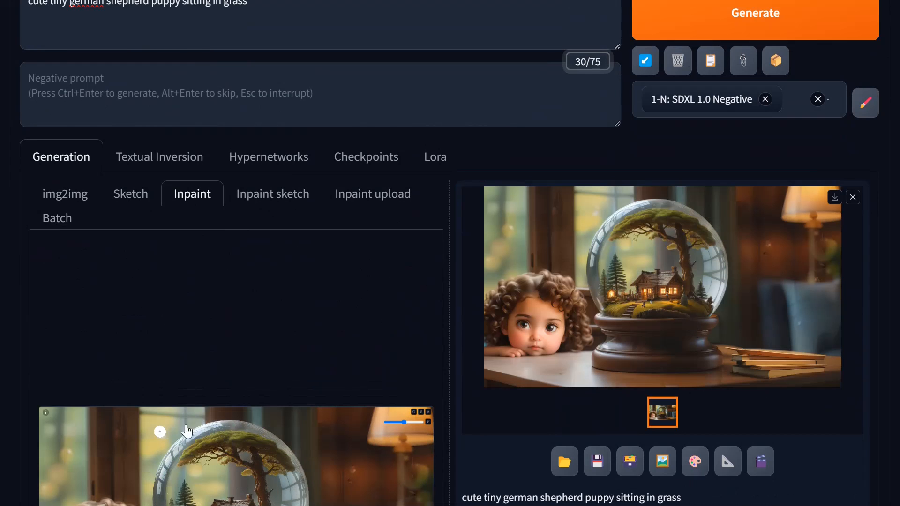
pyautogui.scroll(-4, 225, 334)
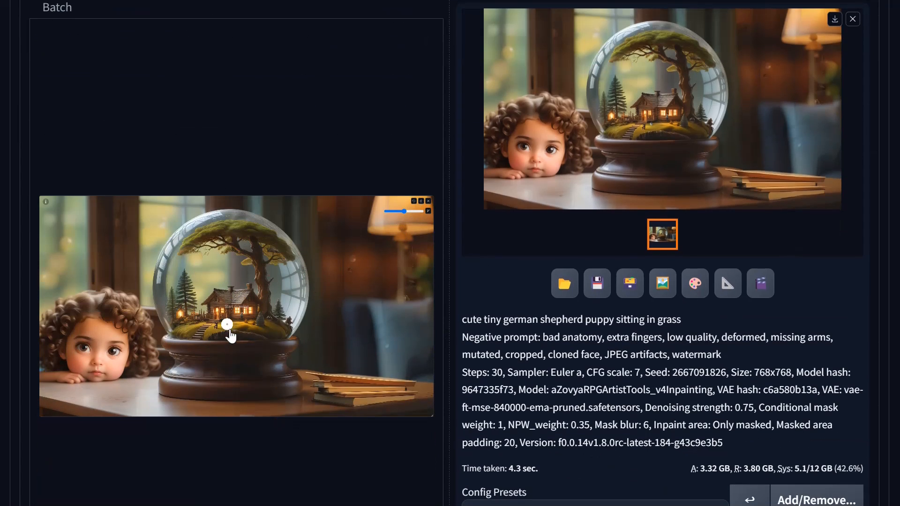
pyautogui.scroll(16, 215, 328)
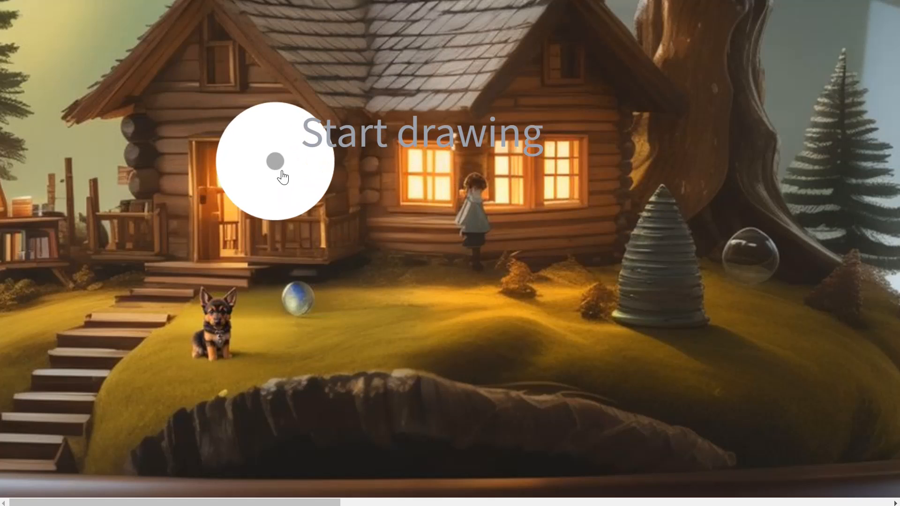
pyautogui.scroll(-3, 275, 214)
pyautogui.scroll(-3, 275, 214)
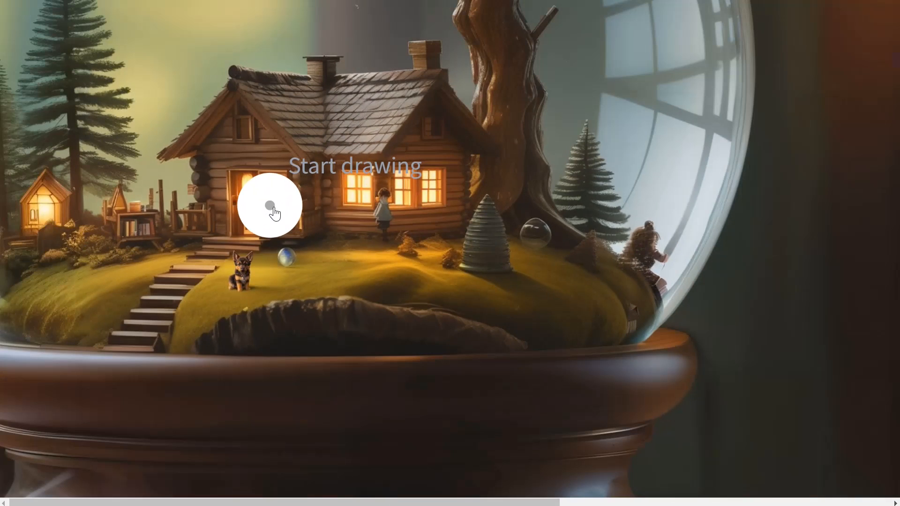
pyautogui.scroll(-5, 338, 211)
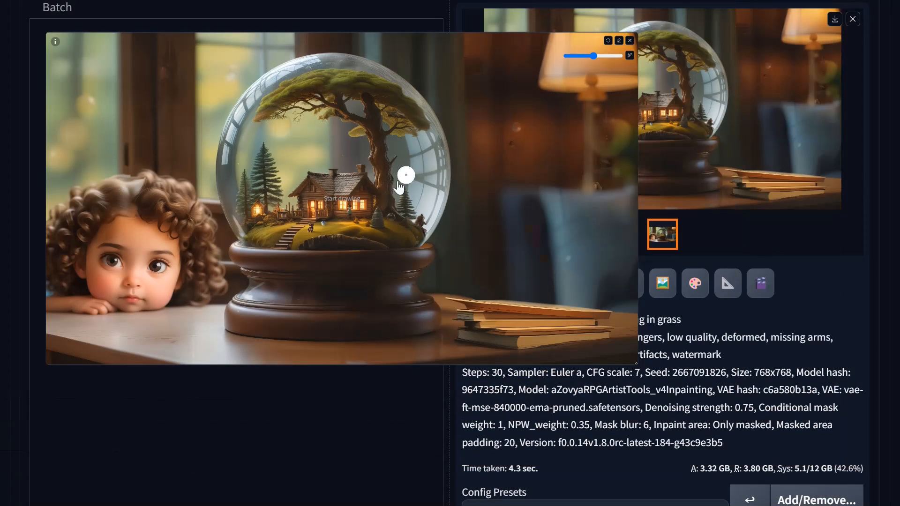
pyautogui.scroll(5, 331, 206)
pyautogui.scroll(2, 330, 207)
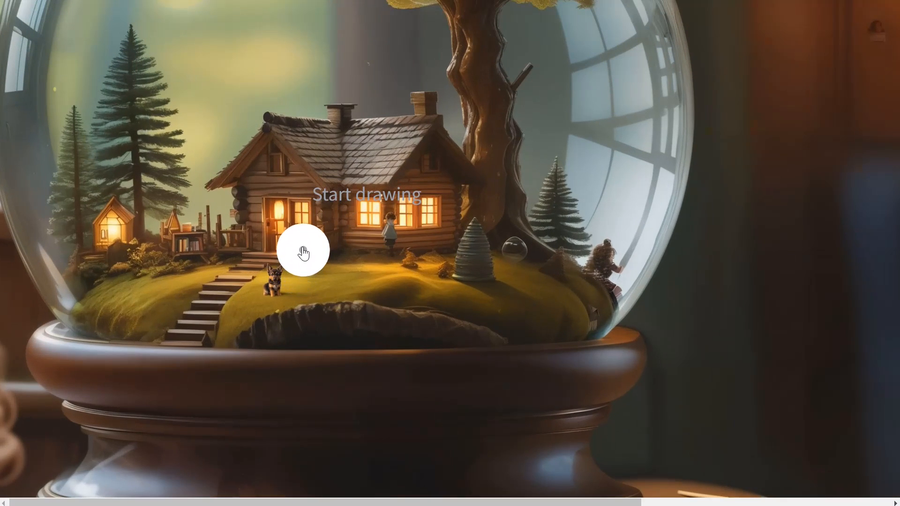
pyautogui.moveTo(303, 245)
pyautogui.mouseDown()
pyautogui.moveTo(436, 230)
pyautogui.moveTo(456, 181)
pyautogui.moveTo(422, 111)
pyautogui.moveTo(392, 135)
pyautogui.moveTo(333, 121)
pyautogui.moveTo(272, 125)
pyautogui.moveTo(233, 179)
pyautogui.moveTo(250, 215)
pyautogui.moveTo(247, 241)
pyautogui.moveTo(285, 241)
pyautogui.moveTo(276, 175)
pyautogui.moveTo(335, 157)
pyautogui.moveTo(403, 167)
pyautogui.moveTo(409, 191)
pyautogui.moveTo(303, 193)
pyautogui.moveTo(368, 192)
pyautogui.moveTo(395, 239)
pyautogui.moveTo(439, 208)
pyautogui.moveTo(188, 211)
pyautogui.mouseUp()
pyautogui.press('r')
pyautogui.scroll(-9, 307, 315)
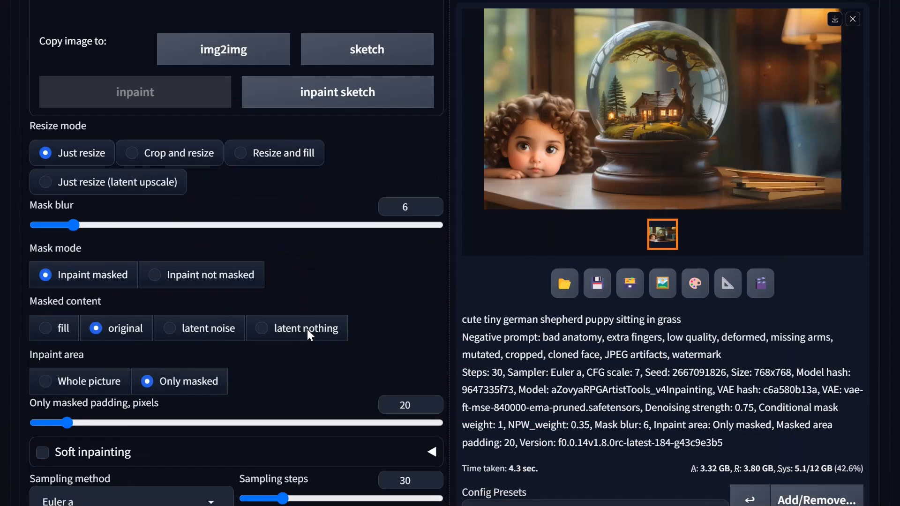
# Replace the positive prompt with "rustic cabin in the forest internal lighting front porch old man standing on porch by front door"
pyautogui.scroll(9, 308, 329)
pyautogui.scroll(7, 304, 316)
pyautogui.tripleClick(138, 142)
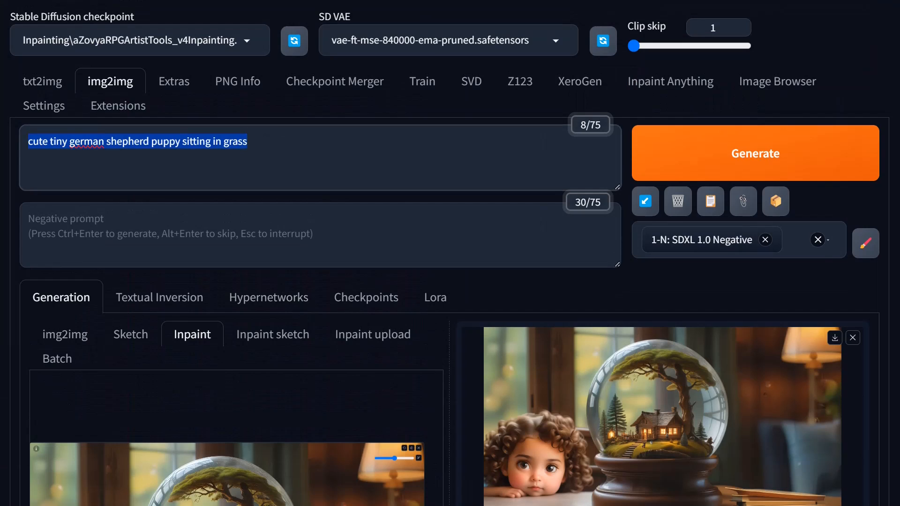
pyautogui.write('rustic')
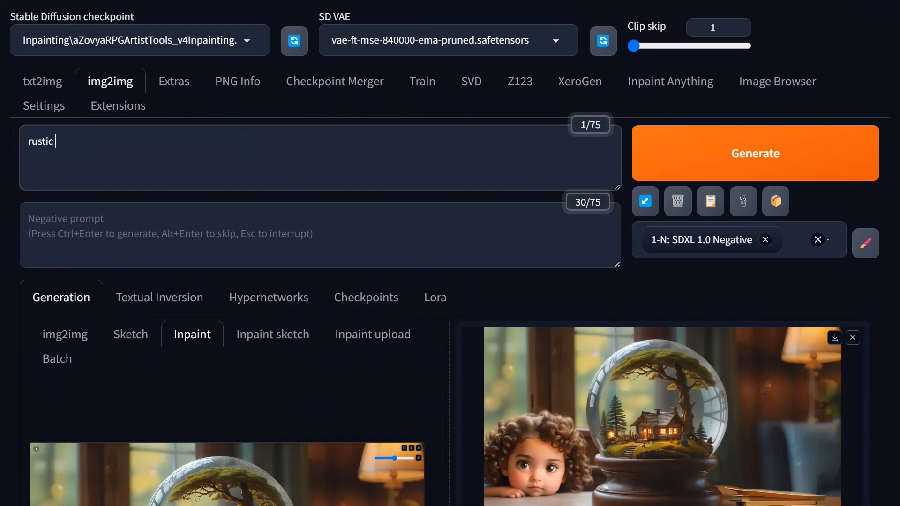
pyautogui.write(' cabin in the forest internal lighti')
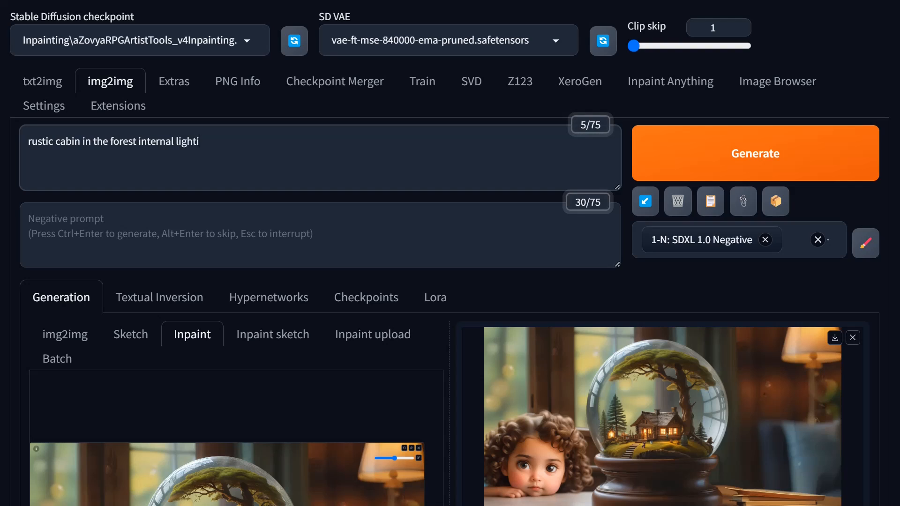
pyautogui.write('ng')
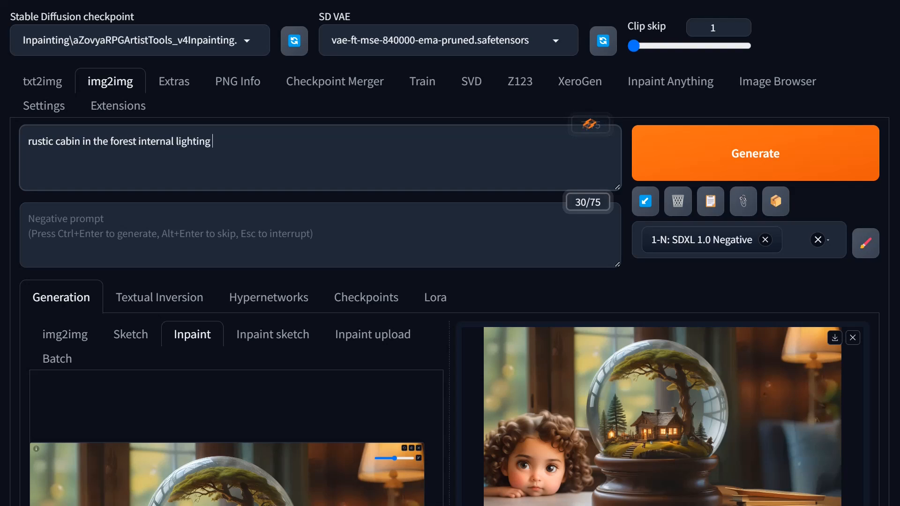
pyautogui.write(' por')
pyautogui.press('BackSpace')
pyautogui.press('BackSpace')
pyautogui.press('BackSpace')
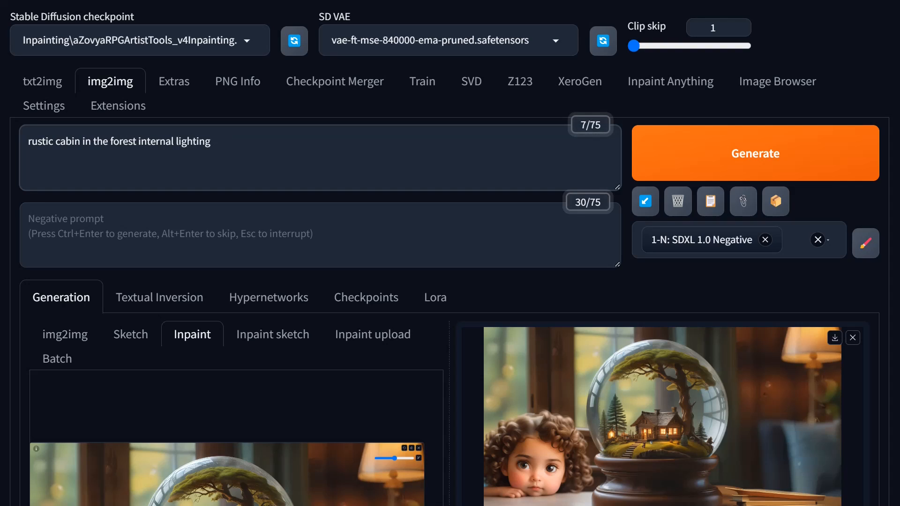
pyautogui.write('front')
pyautogui.write(' portch')
pyautogui.press('BackSpace')
pyautogui.press('BackSpace')
pyautogui.press('BackSpace')
pyautogui.press('BackSpace')
pyautogui.write('ch man')
pyautogui.press('BackSpace')
pyautogui.press('BackSpace')
pyautogui.press('BackSpace')
pyautogui.press('BackSpace')
pyautogui.write('old man standing on k')
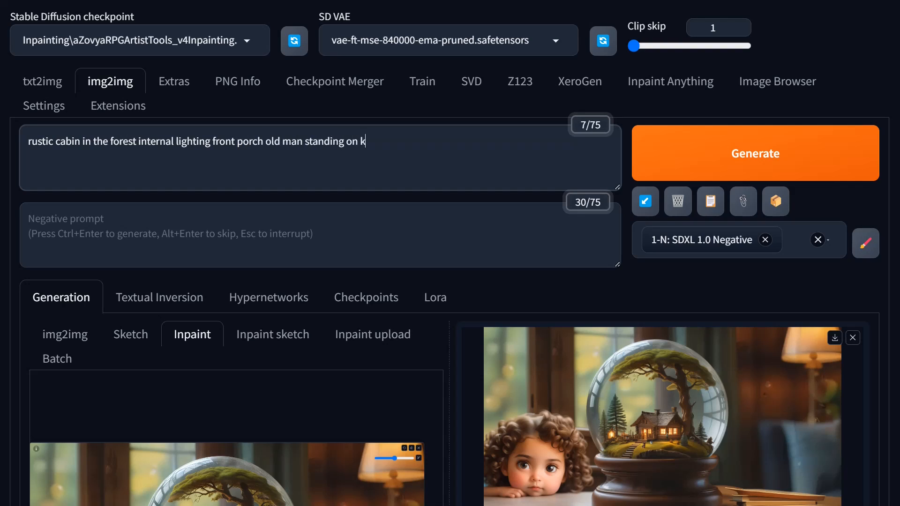
pyautogui.write('por')
pyautogui.press('BackSpace')
pyautogui.press('BackSpace')
pyautogui.press('BackSpace')
pyautogui.write('orch in')
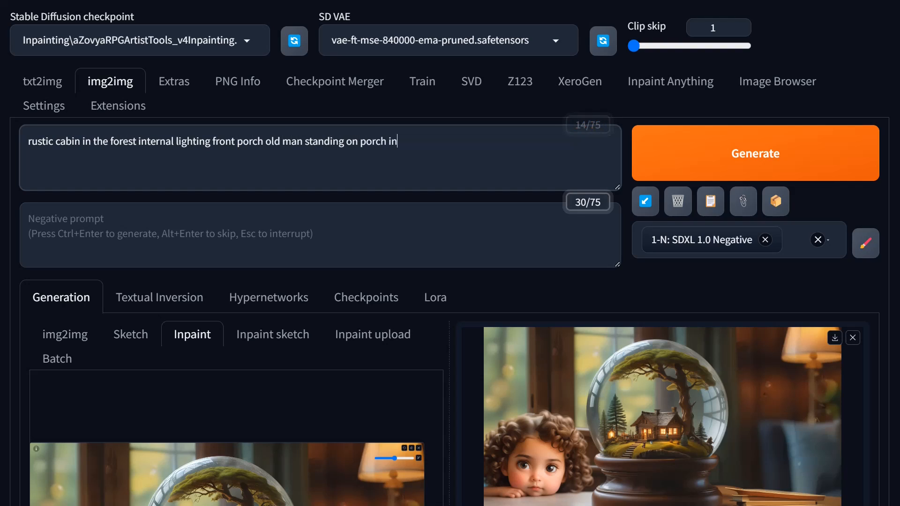
pyautogui.press('BackSpace')
pyautogui.press('BackSpace')
pyautogui.write('by front door')
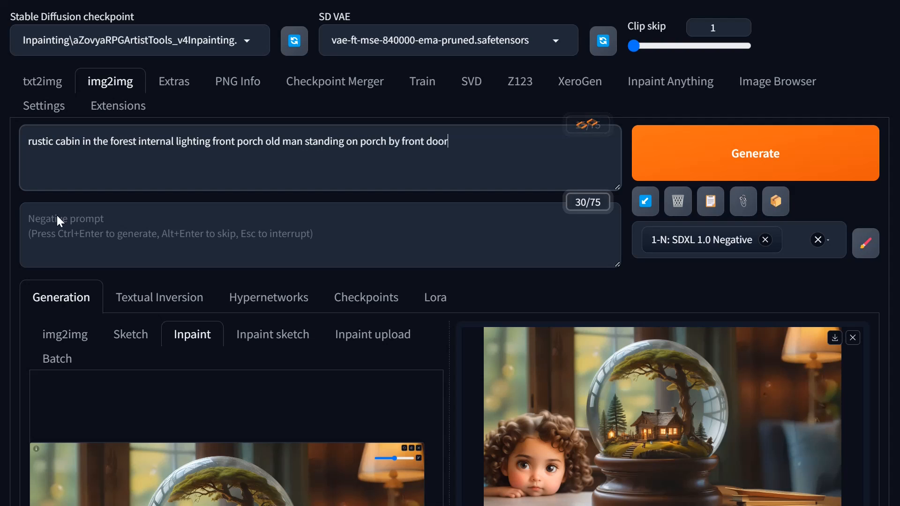
# Set the denoising strength to 0.55, the batch count to 4, and the output width and height to 768
pyautogui.scroll(-20, 364, 392)
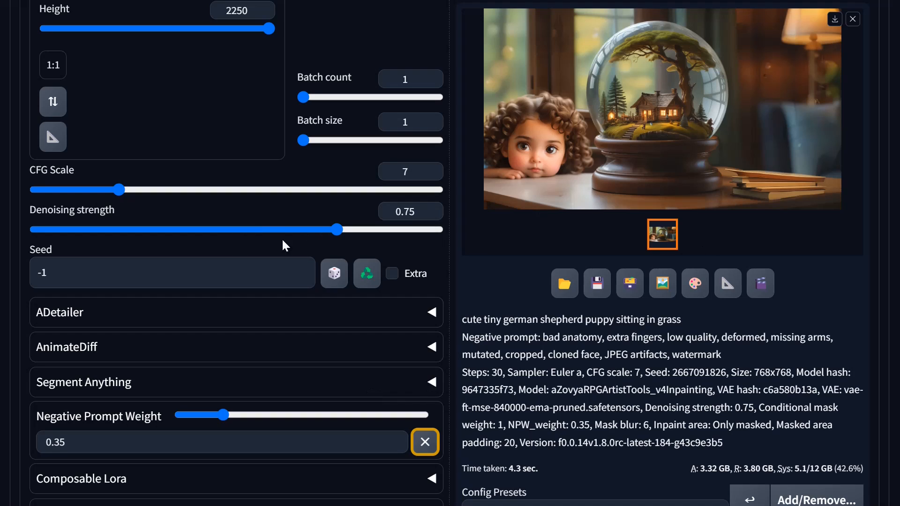
pyautogui.moveTo(291, 228); pyautogui.dragTo(267, 232)
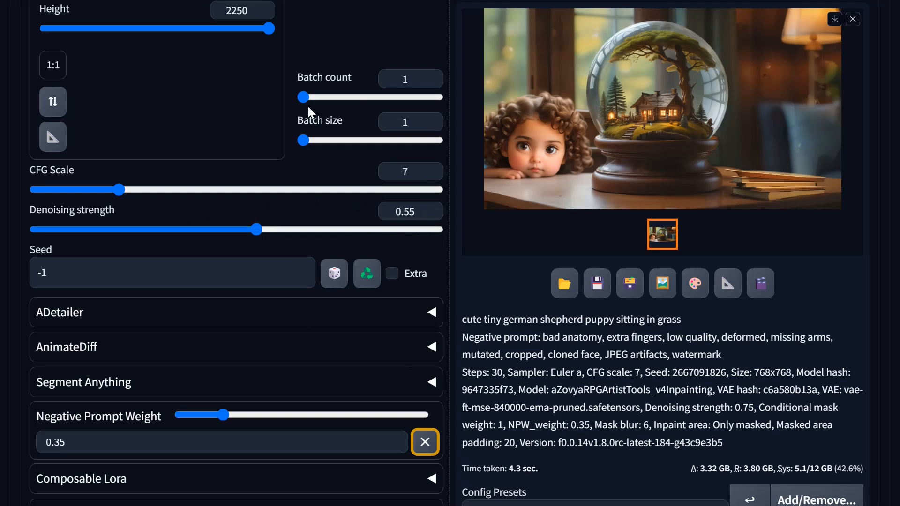
pyautogui.moveTo(304, 97); pyautogui.dragTo(308, 97)
pyautogui.scroll(6, 530, 278)
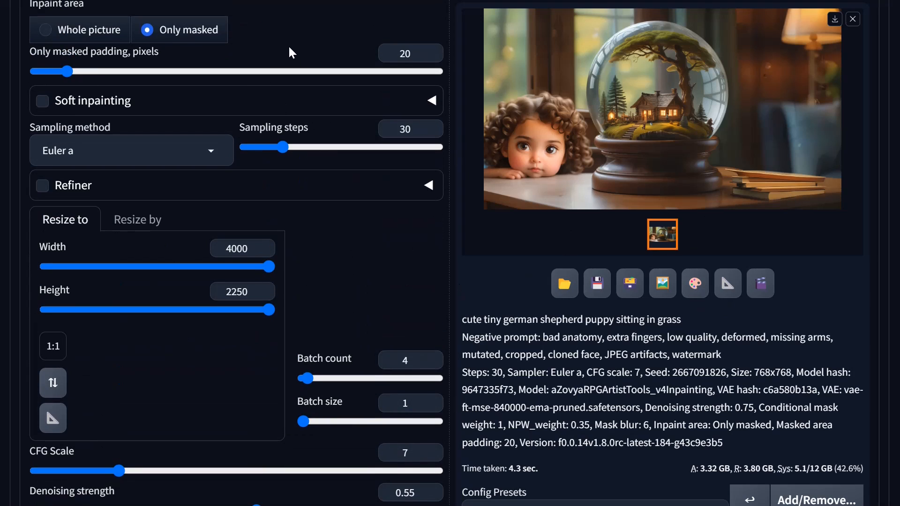
pyautogui.moveTo(269, 266); pyautogui.dragTo(125, 270)
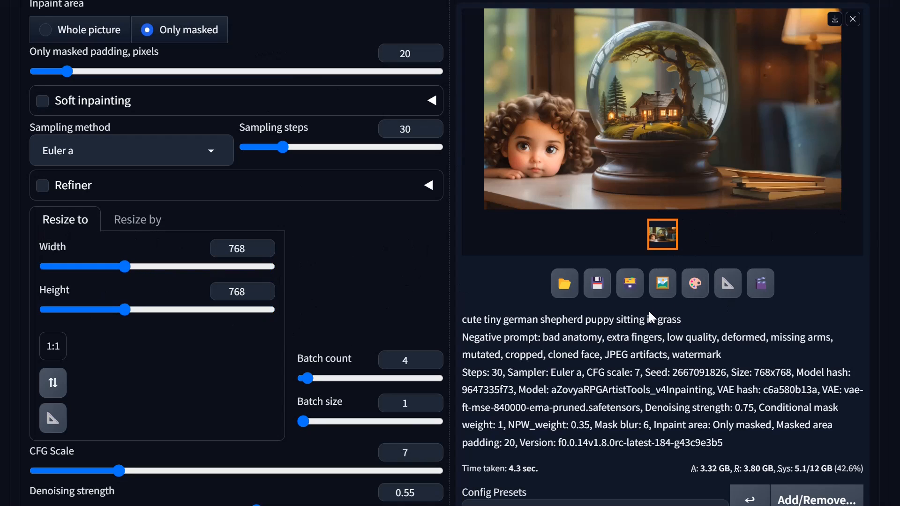
# Generate the cabin inpaint batch and examine the new cabin inside the globe up close
pyautogui.scroll(10, 841, 315)
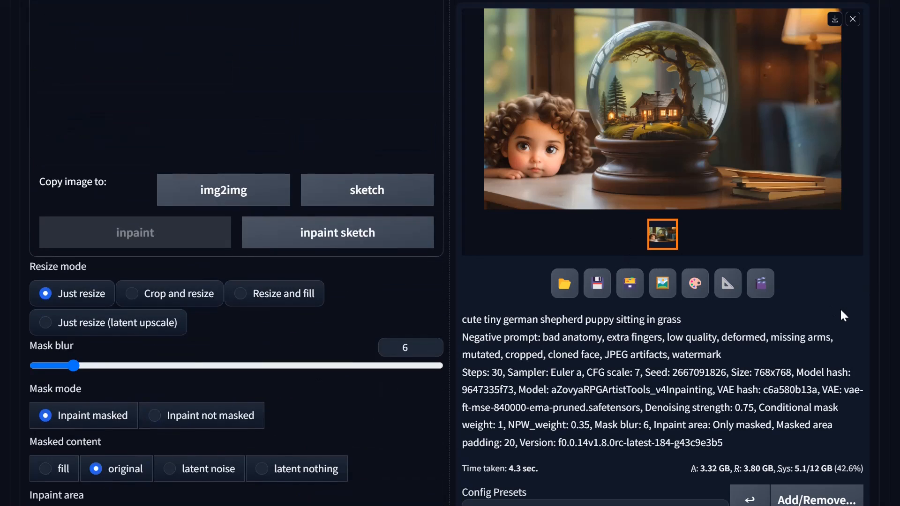
pyautogui.scroll(10, 840, 308)
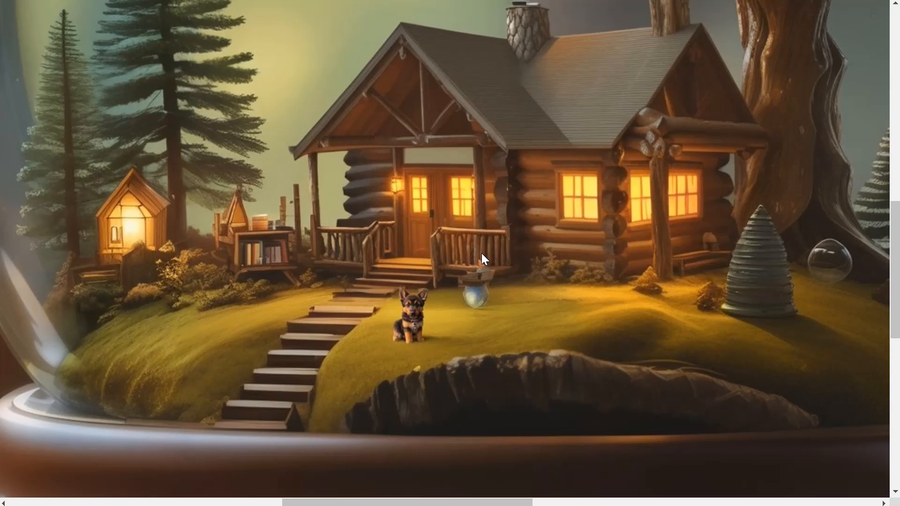
pyautogui.scroll(2, 576, 203)
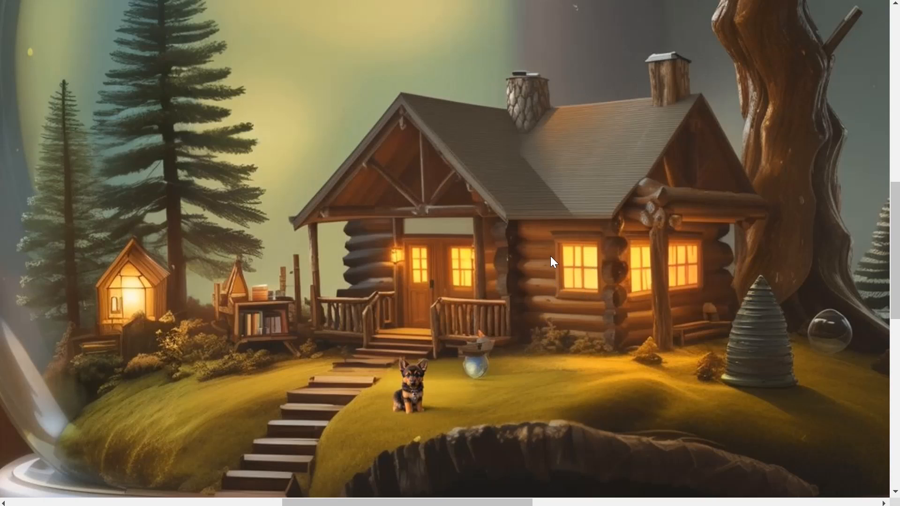
# Clear the existing cabin mask and mask the cabin's front door and the porch entrance in front of it
pyautogui.hotkey('ctrl', 'Tab')
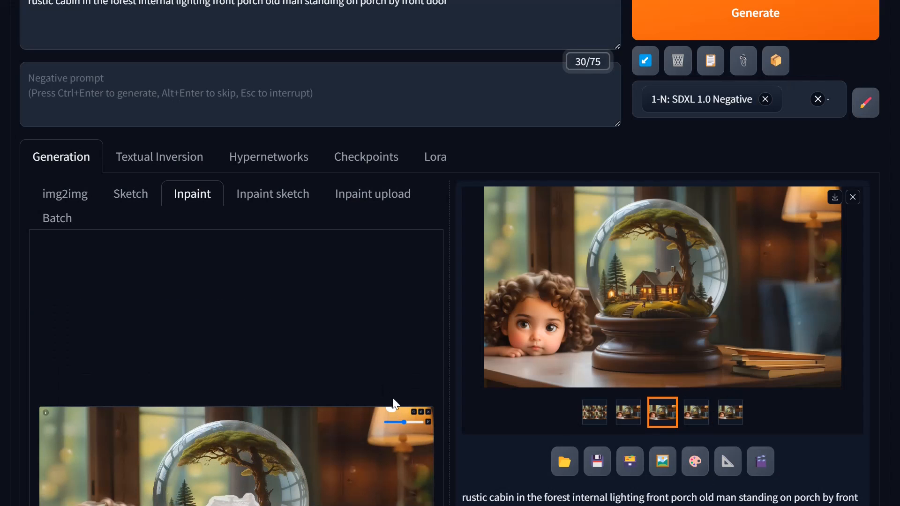
pyautogui.scroll(-4, 396, 376)
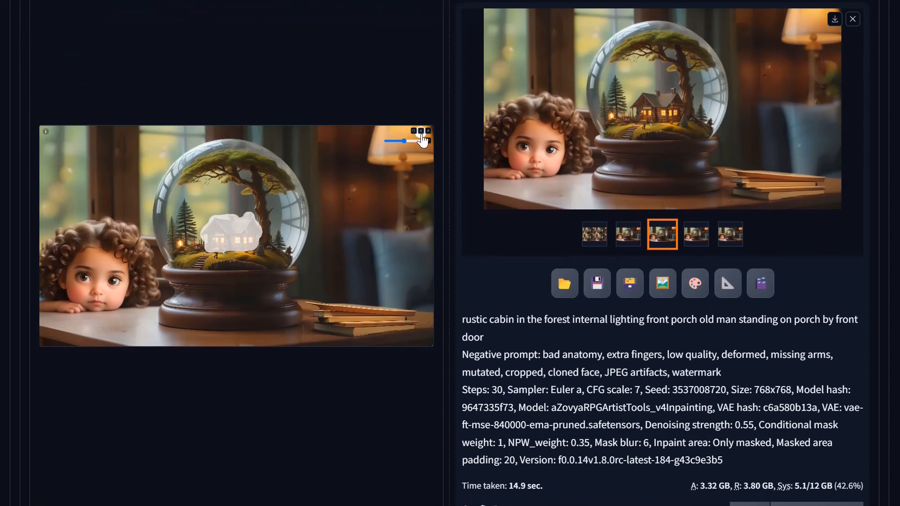
pyautogui.click(421, 131)
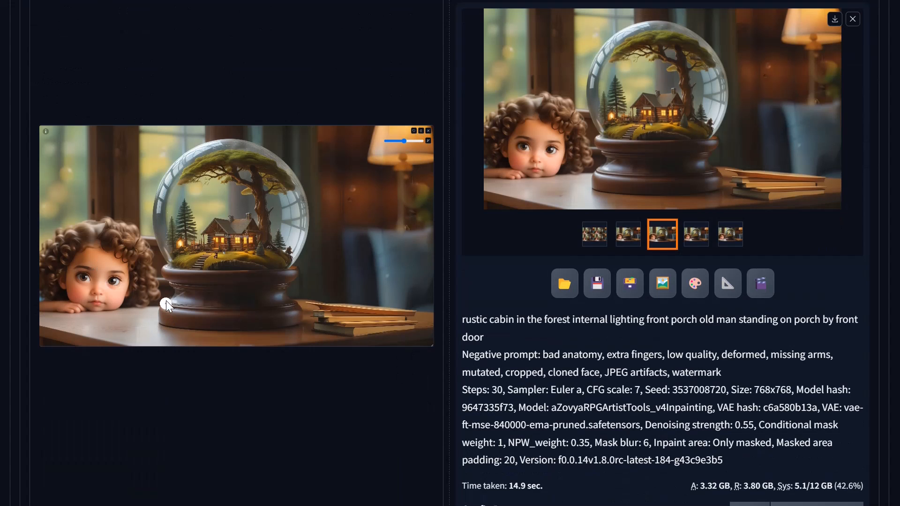
pyautogui.scroll(15, 227, 241)
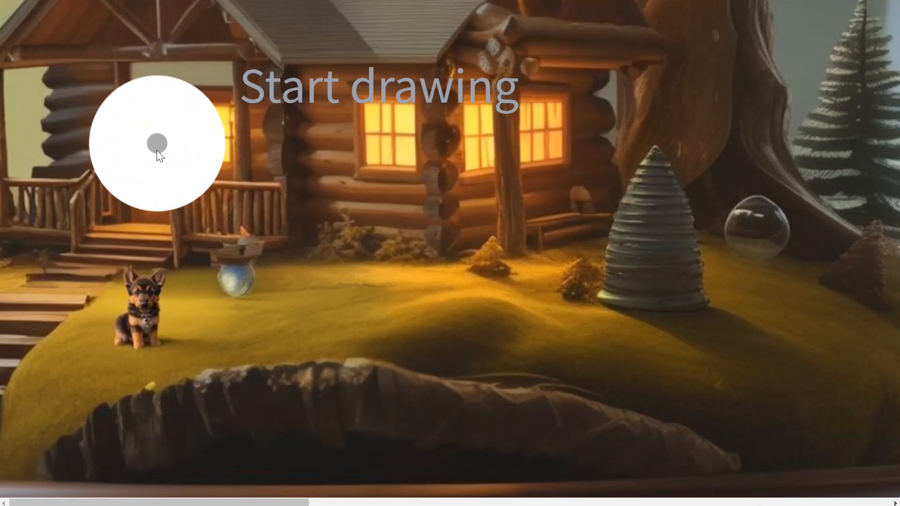
pyautogui.scroll(-6, 195, 179)
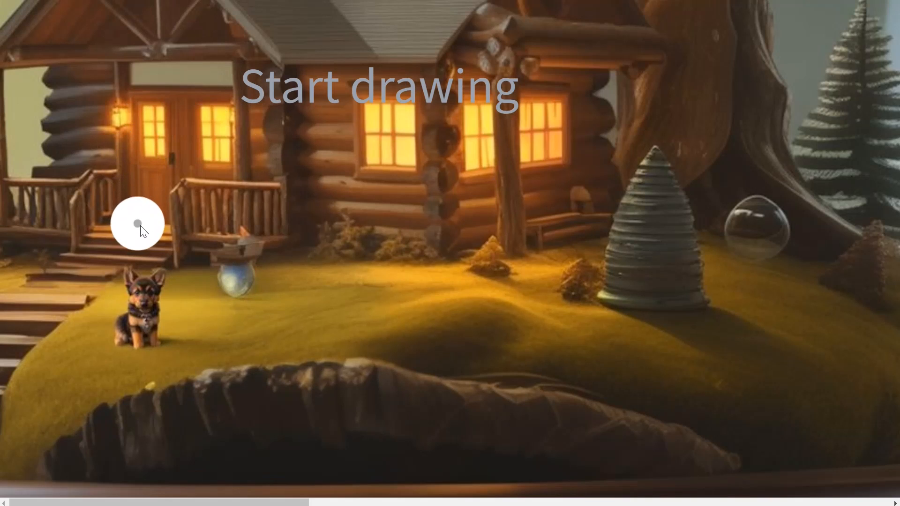
pyautogui.moveTo(136, 225)
pyautogui.mouseDown()
pyautogui.moveTo(162, 219)
pyautogui.moveTo(157, 106)
pyautogui.mouseUp()
pyautogui.moveTo(143, 172)
pyautogui.mouseDown()
pyautogui.moveTo(144, 197)
pyautogui.moveTo(136, 190)
pyautogui.moveTo(139, 141)
pyautogui.moveTo(134, 167)
pyautogui.mouseUp()
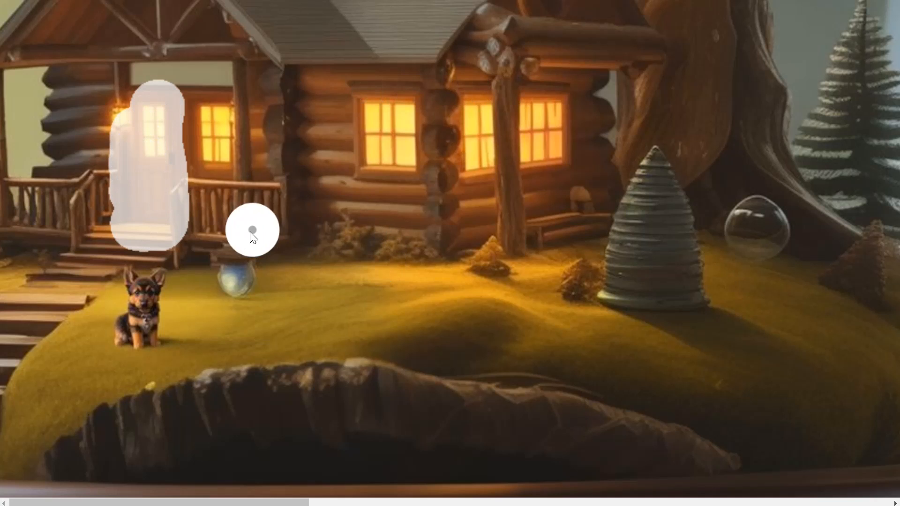
pyautogui.scroll(-5, 253, 237)
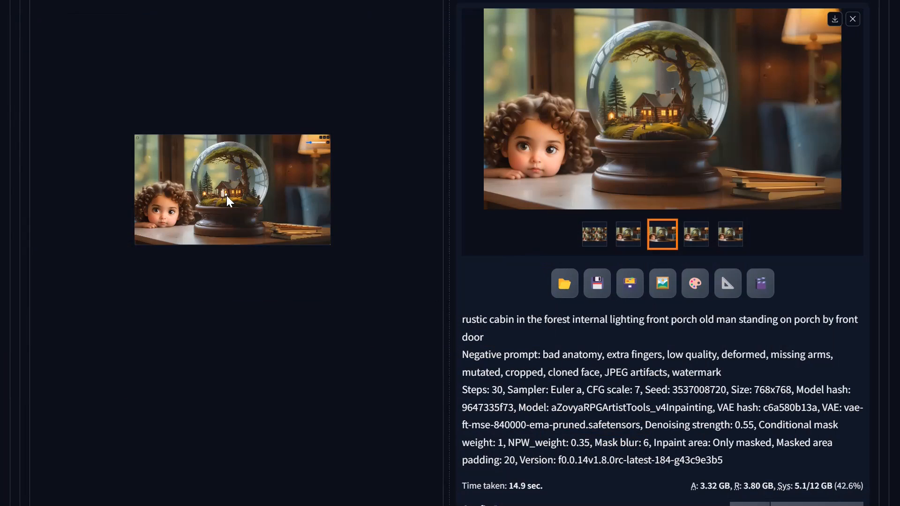
pyautogui.press('r')
# Replace the positive prompt with "old man standing on front porch of cabin lookin out towards camera"
pyautogui.scroll(7, 228, 190)
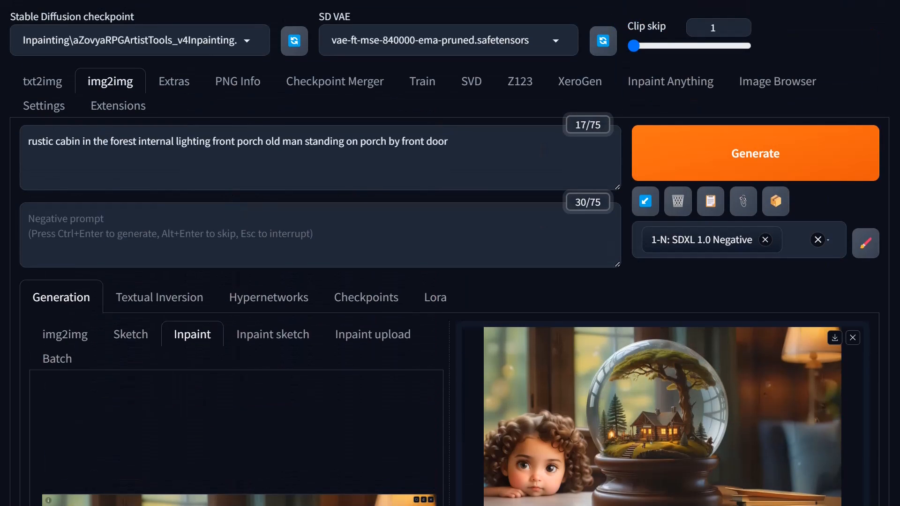
pyautogui.moveTo(458, 142); pyautogui.dragTo(27, 142)
pyautogui.write('old')
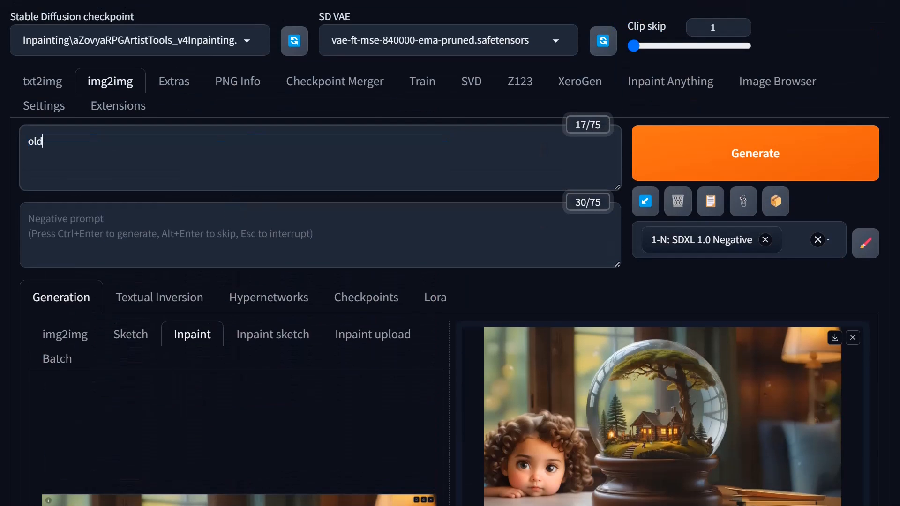
pyautogui.write(' man standing on front portch')
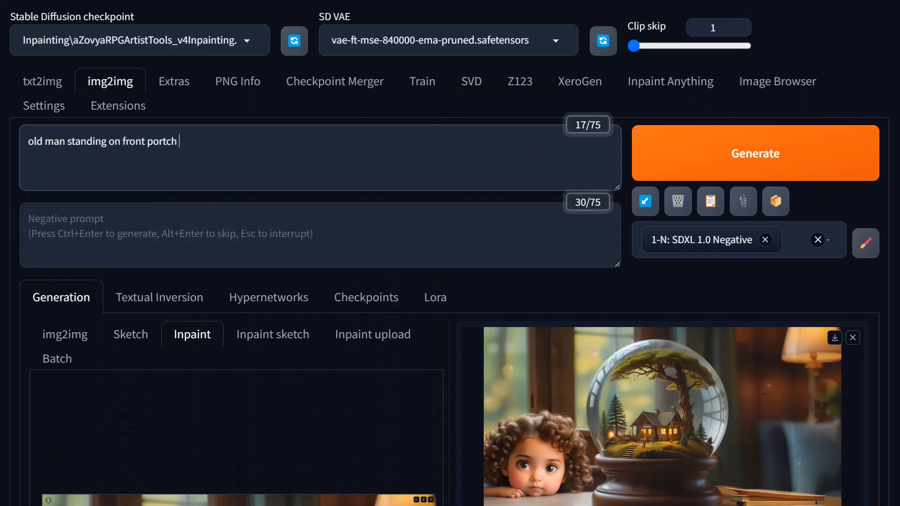
pyautogui.press('BackSpace')
pyautogui.press('BackSpace')
pyautogui.press('BackSpace')
pyautogui.write('ch of cabin')
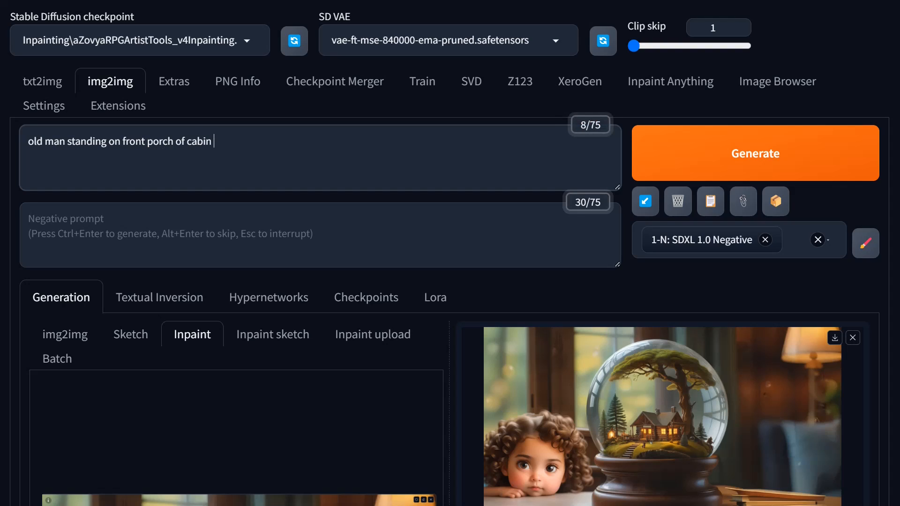
pyautogui.write('lookin out')
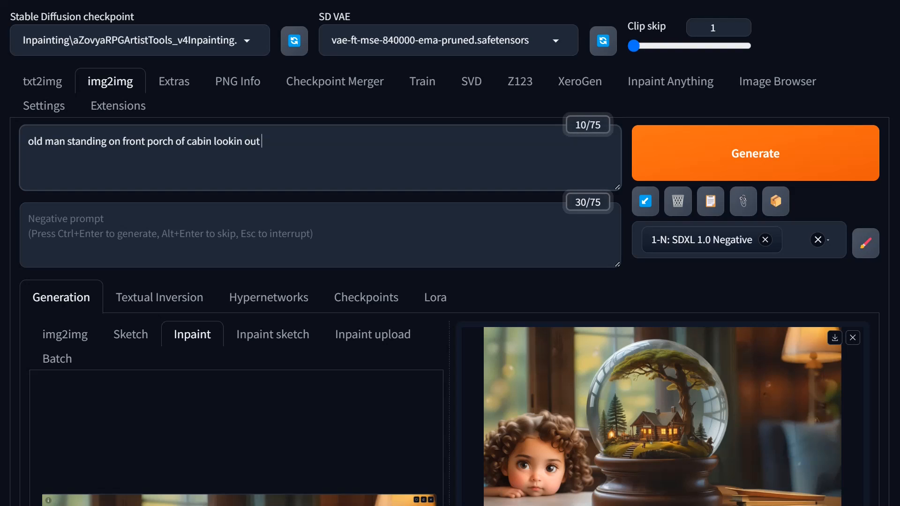
pyautogui.write('towards camera')
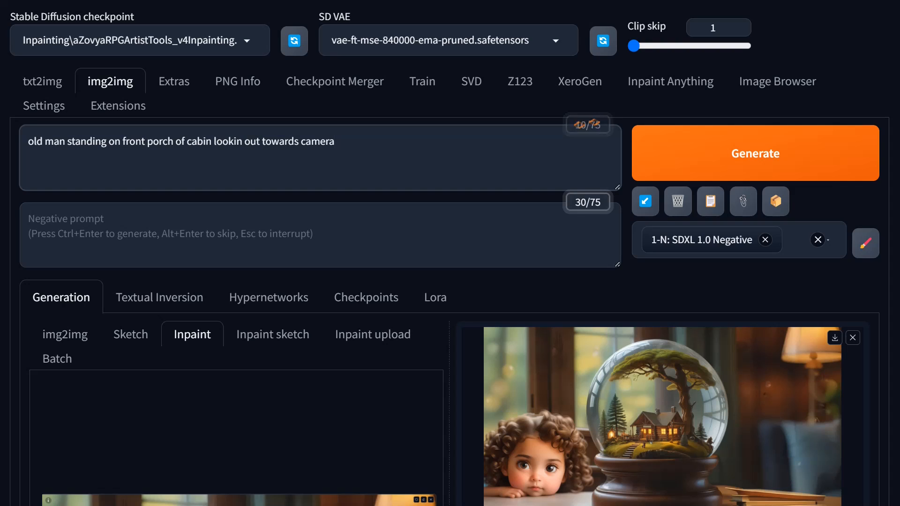
# Set the denoising strength to 0.76 and start generating the old man inpaint
pyautogui.scroll(-7, 503, 333)
pyautogui.scroll(-5, 236, 253)
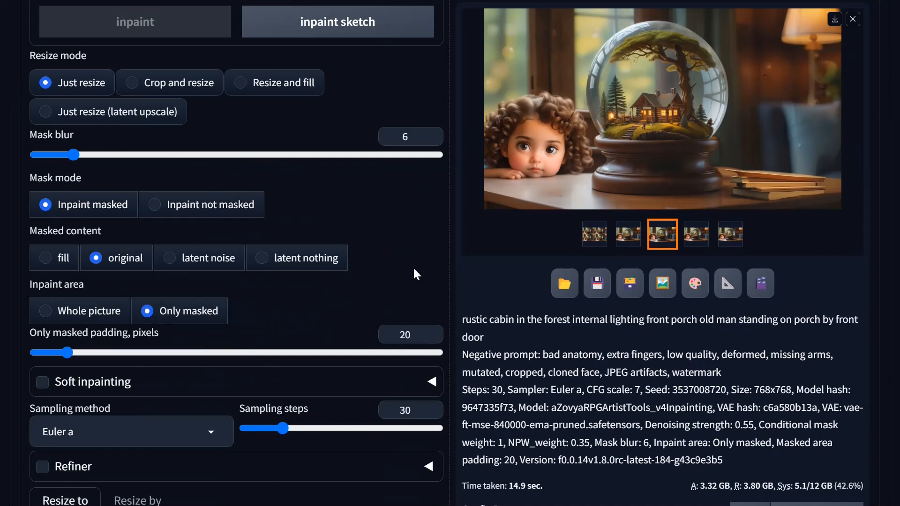
pyautogui.scroll(-10, 335, 305)
pyautogui.moveTo(333, 371); pyautogui.dragTo(344, 378)
pyautogui.scroll(5, 236, 96)
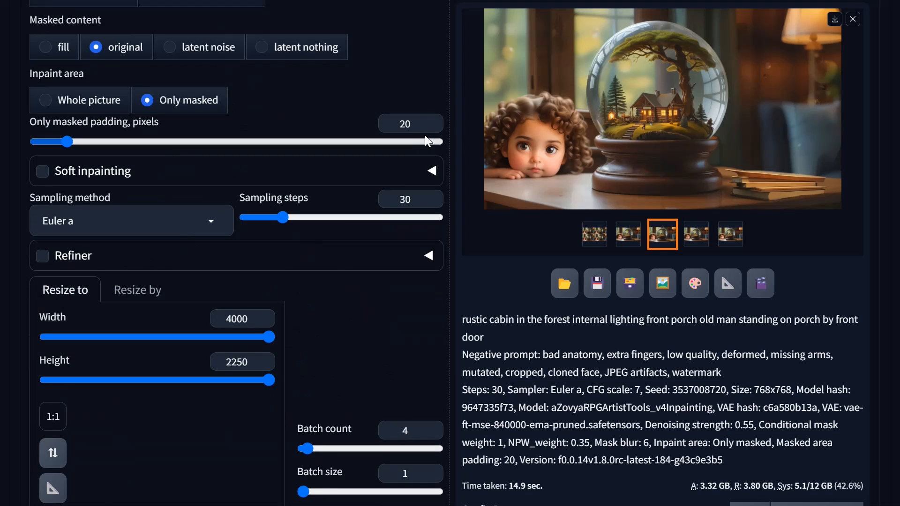
pyautogui.scroll(15, 744, 205)
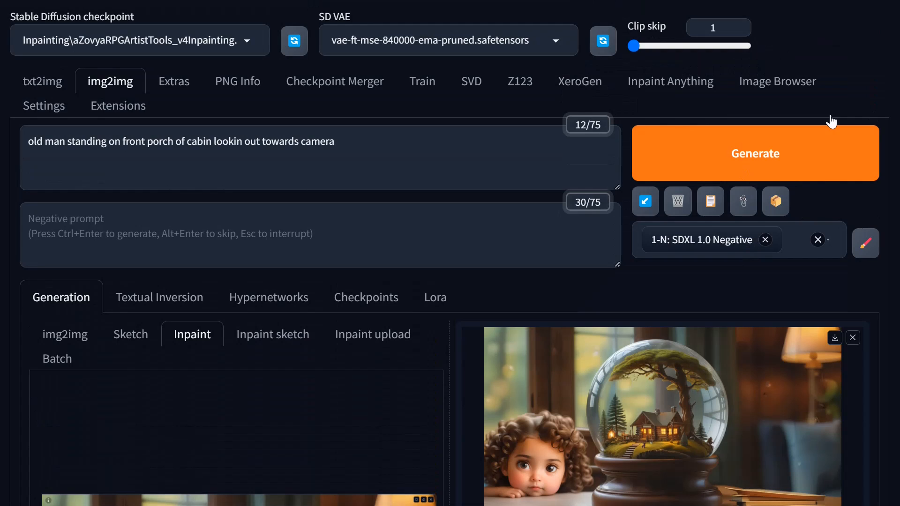
pyautogui.click(804, 154)
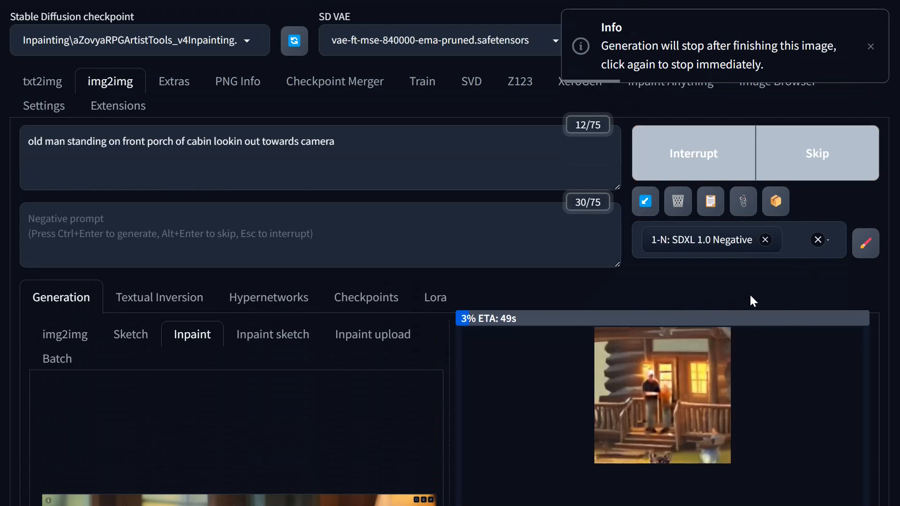
# Set the output width and height to 768 and rerun the old man inpaint batch
pyautogui.scroll(-9, 456, 349)
pyautogui.scroll(-15, 455, 347)
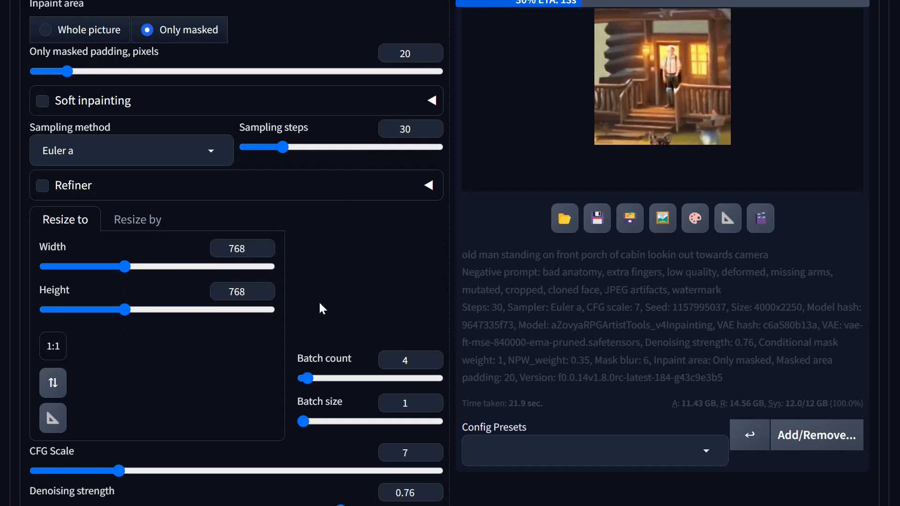
pyautogui.scroll(10, 321, 308)
pyautogui.scroll(10, 721, 246)
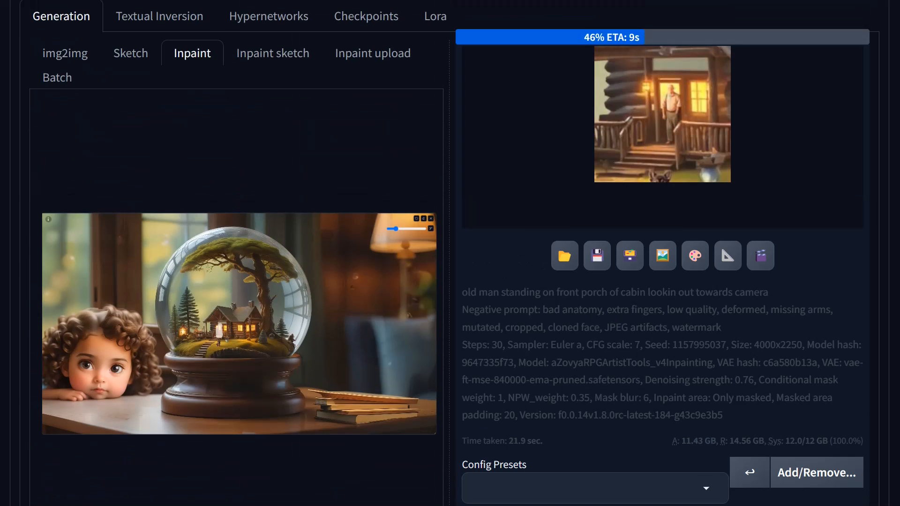
pyautogui.scroll(-2, 735, 364)
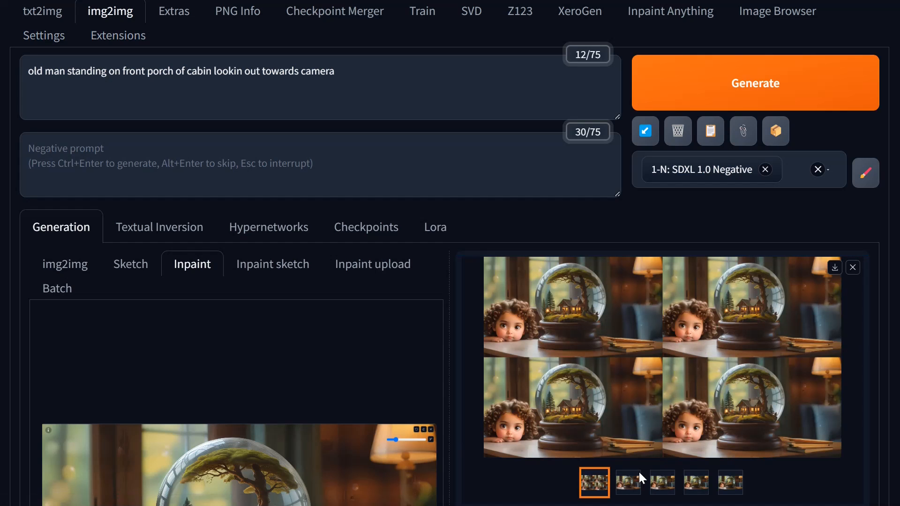
# Open the first batch result at full size and examine the figure on the cabin's porch
pyautogui.click(628, 483)
pyautogui.click(651, 352)
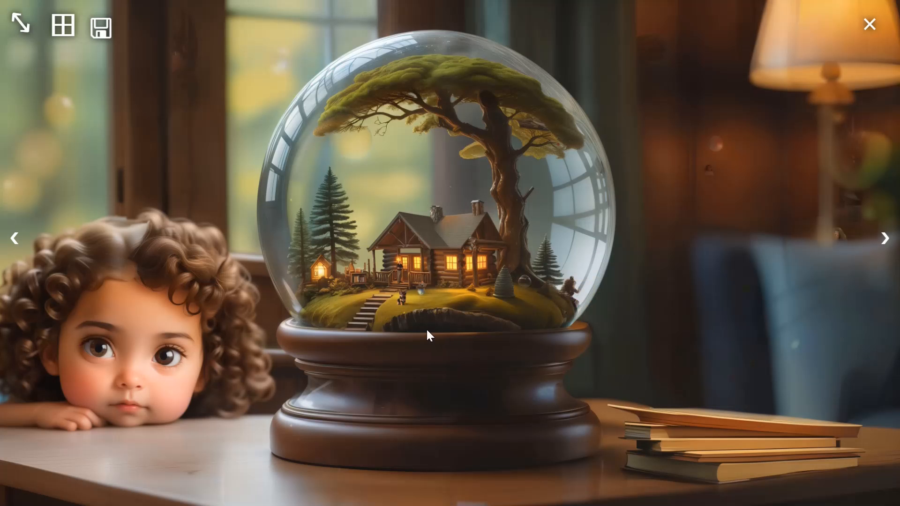
pyautogui.click(22, 24)
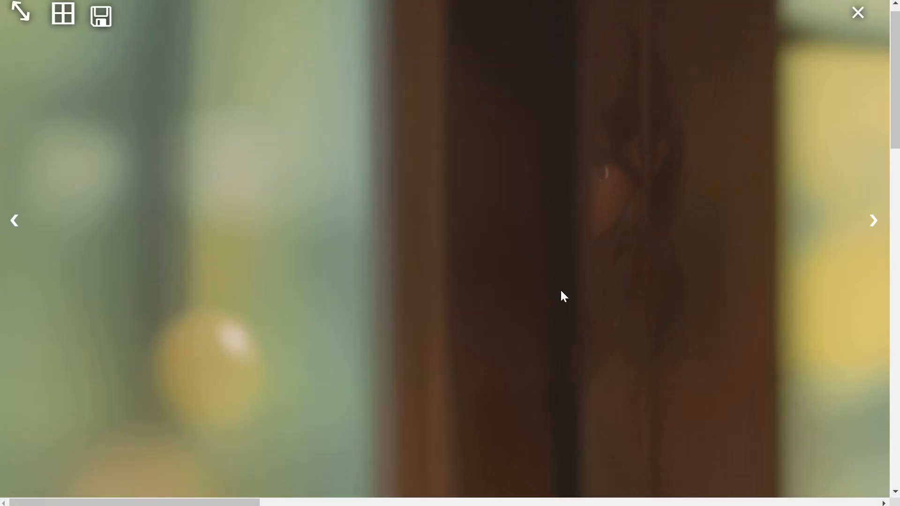
pyautogui.scroll(-5, 561, 289)
pyautogui.scroll(-5, 560, 290)
pyautogui.moveTo(256, 503); pyautogui.dragTo(553, 488)
pyautogui.scroll(5, 466, 262)
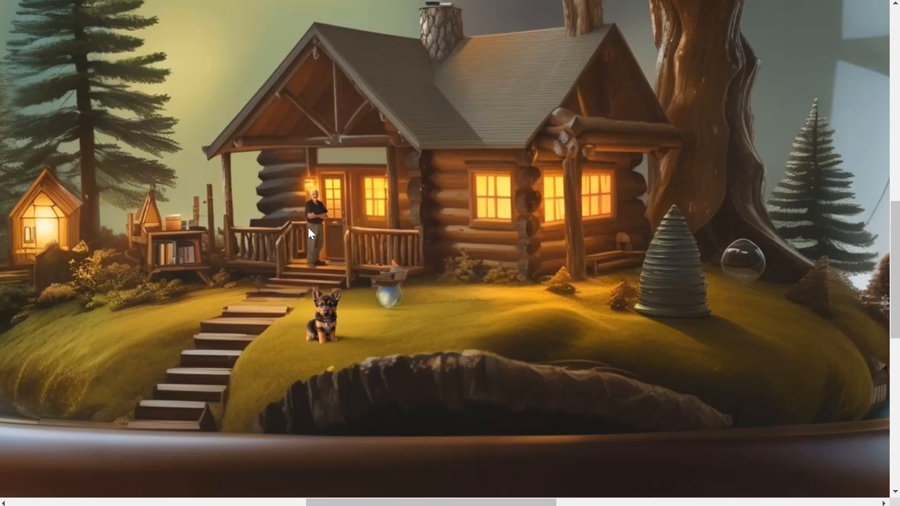
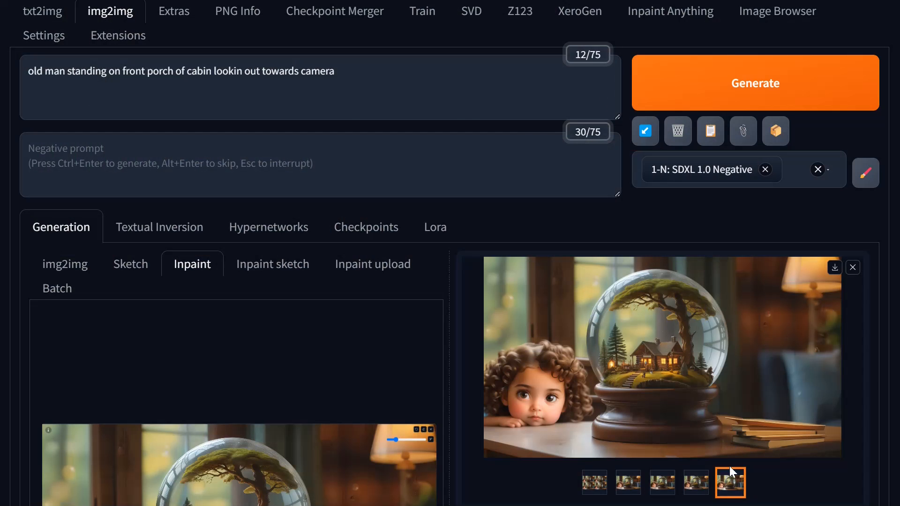
# Open the fourth batch result at full size and examine the old man, cabin and surroundings inside the globe
pyautogui.click(676, 378)
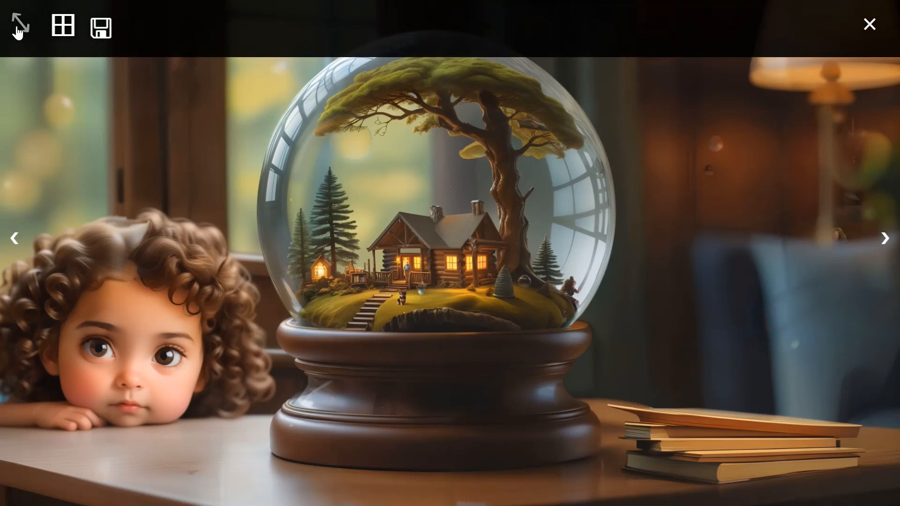
pyautogui.click(20, 24)
pyautogui.scroll(-20, 520, 316)
pyautogui.scroll(9, 531, 315)
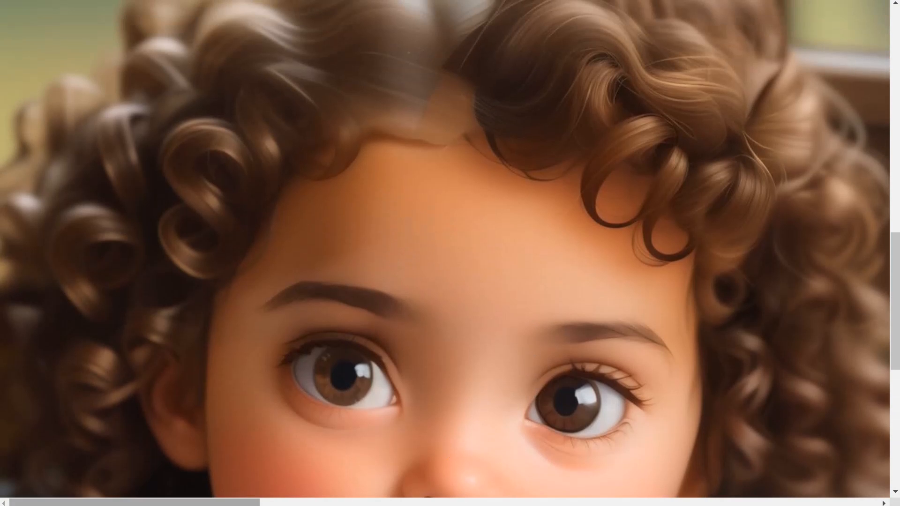
pyautogui.moveTo(246, 503); pyautogui.dragTo(469, 434)
pyautogui.scroll(5, 582, 368)
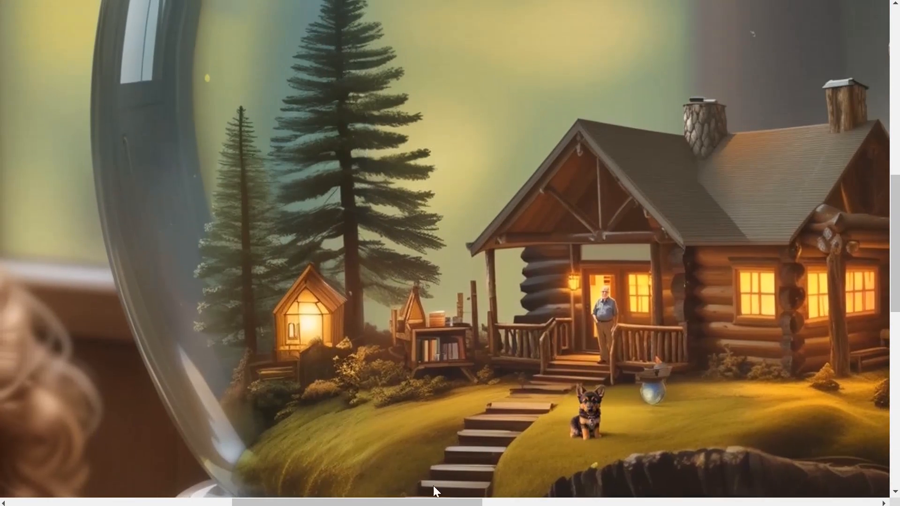
pyautogui.moveTo(434, 502); pyautogui.dragTo(497, 505)
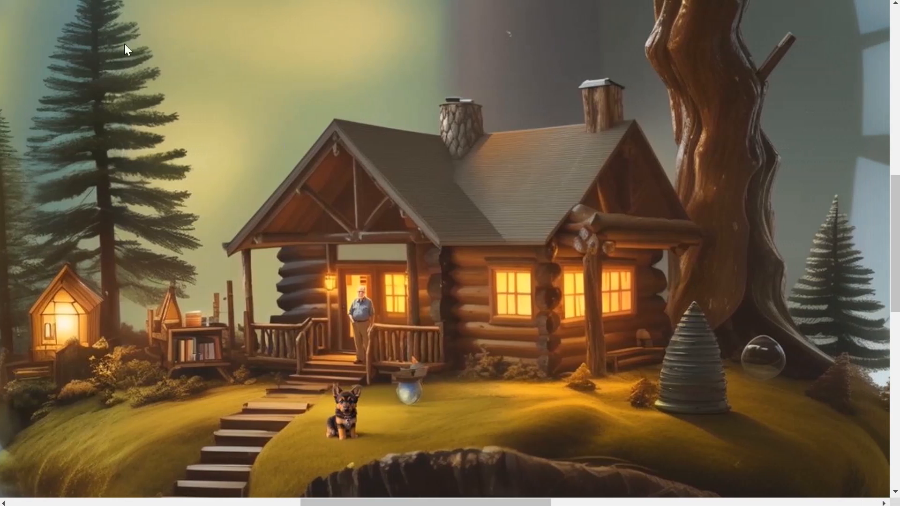
pyautogui.moveTo(420, 502); pyautogui.dragTo(377, 500)
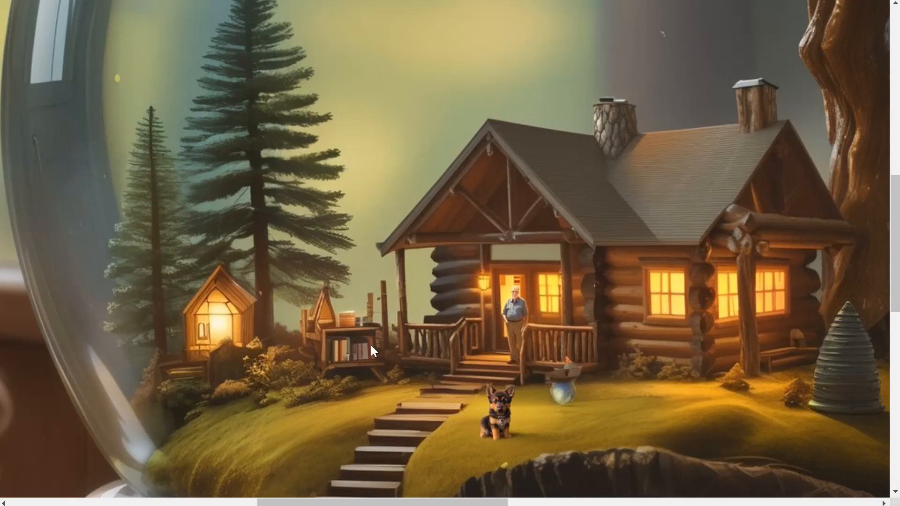
pyautogui.hotkey('ctrl', 'w')
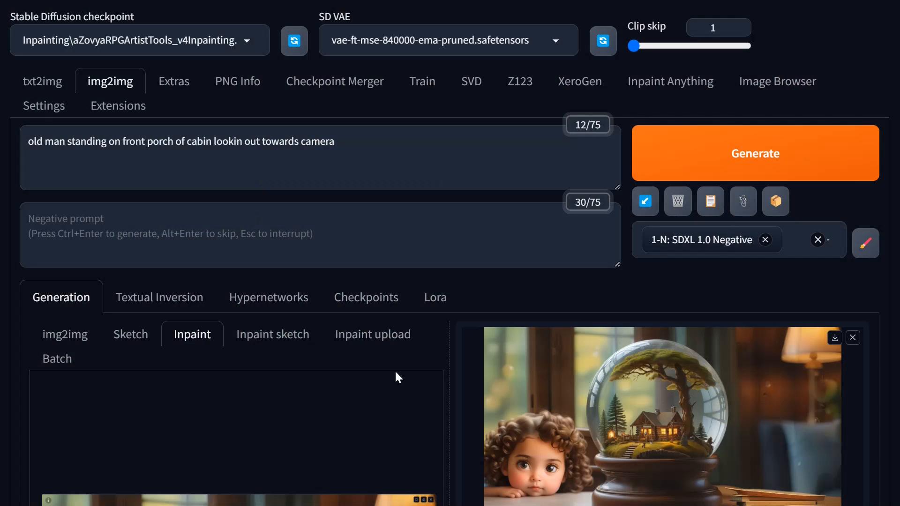
# Set the only masked padding to 72 pixels
pyautogui.scroll(-5, 438, 368)
pyautogui.scroll(-5, 437, 367)
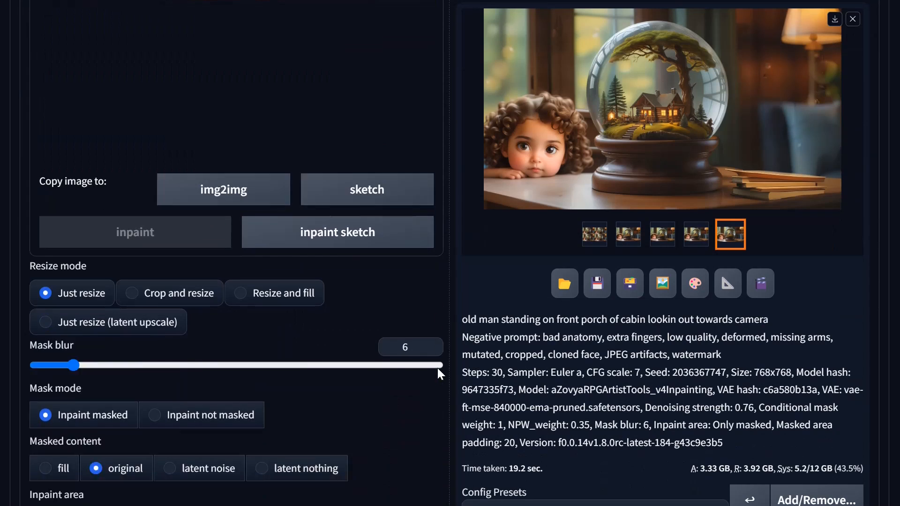
pyautogui.scroll(-3, 172, 327)
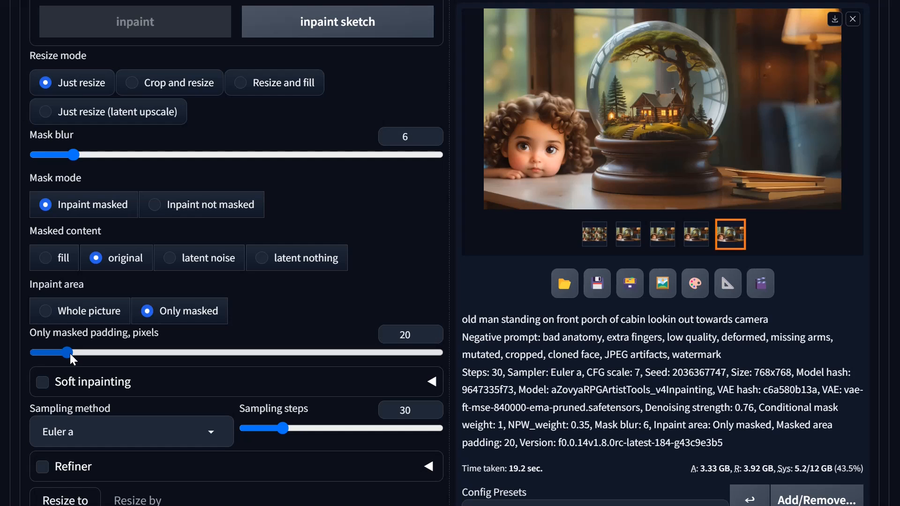
pyautogui.moveTo(70, 353); pyautogui.dragTo(151, 361)
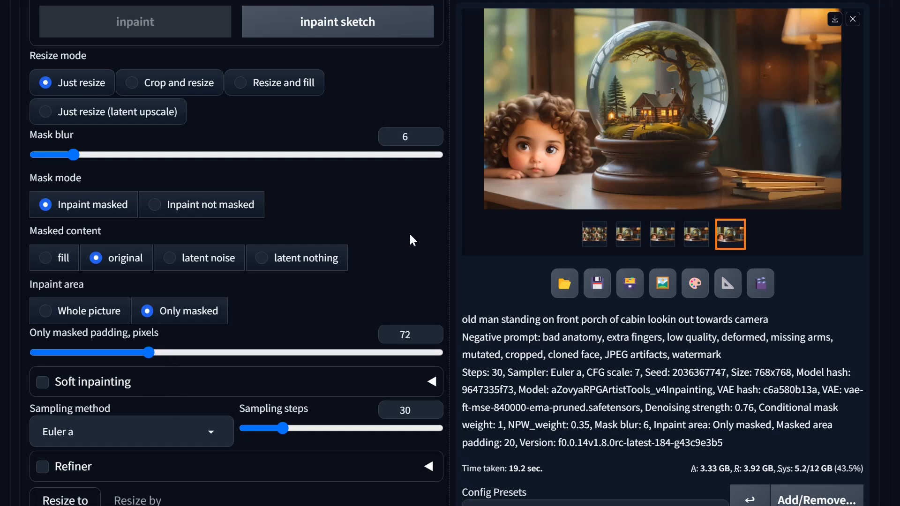
pyautogui.scroll(-5, 192, 389)
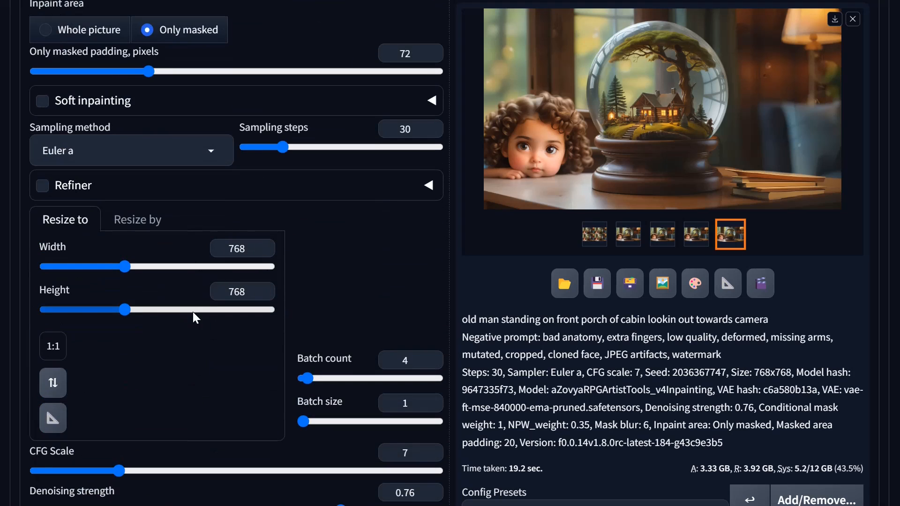
pyautogui.scroll(6, 193, 305)
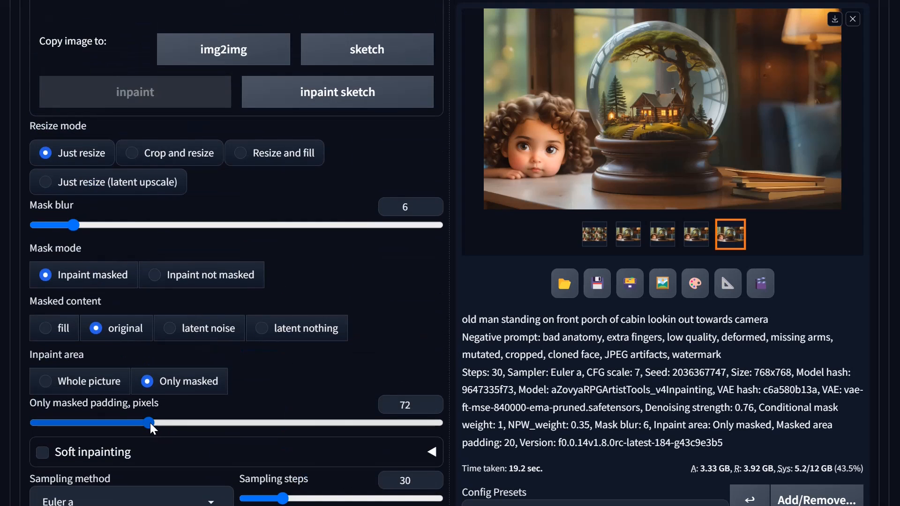
# Set the only masked padding to 16 pixels
pyautogui.moveTo(150, 423); pyautogui.dragTo(50, 445)
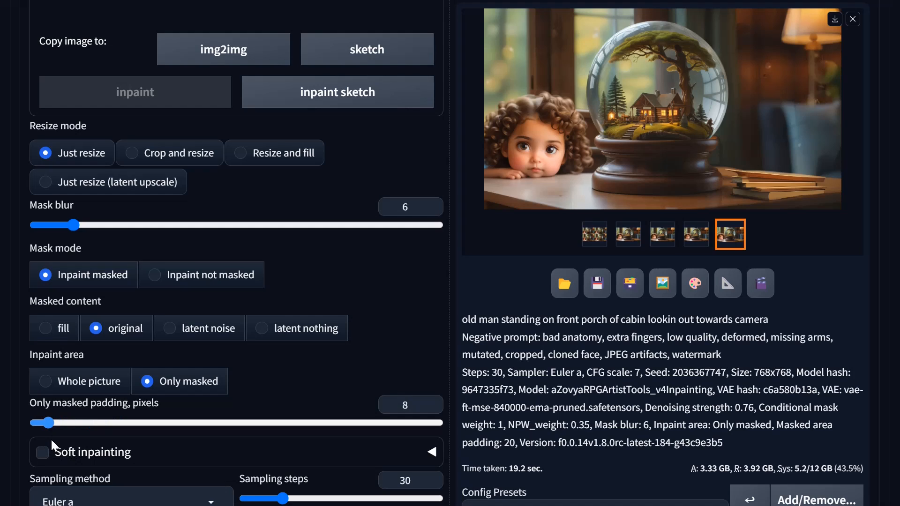
pyautogui.moveTo(52, 440); pyautogui.dragTo(53, 438)
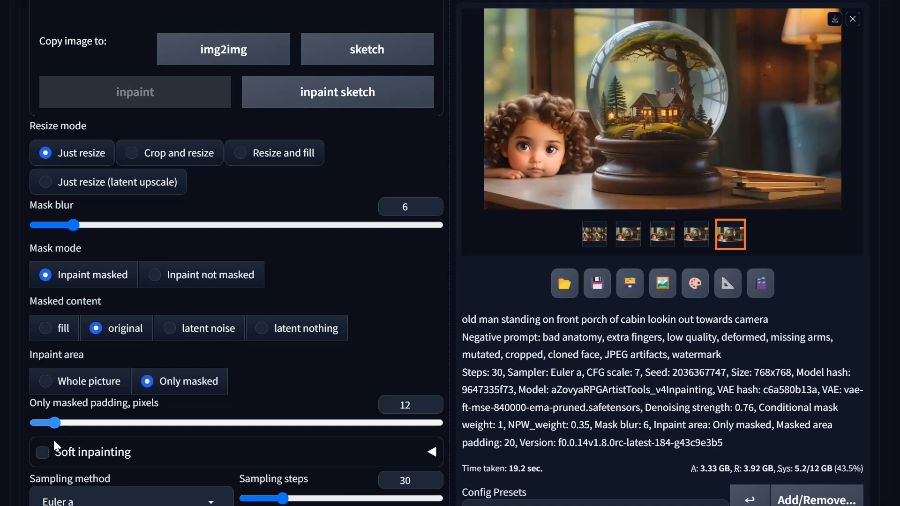
pyautogui.moveTo(53, 438); pyautogui.dragTo(61, 439)
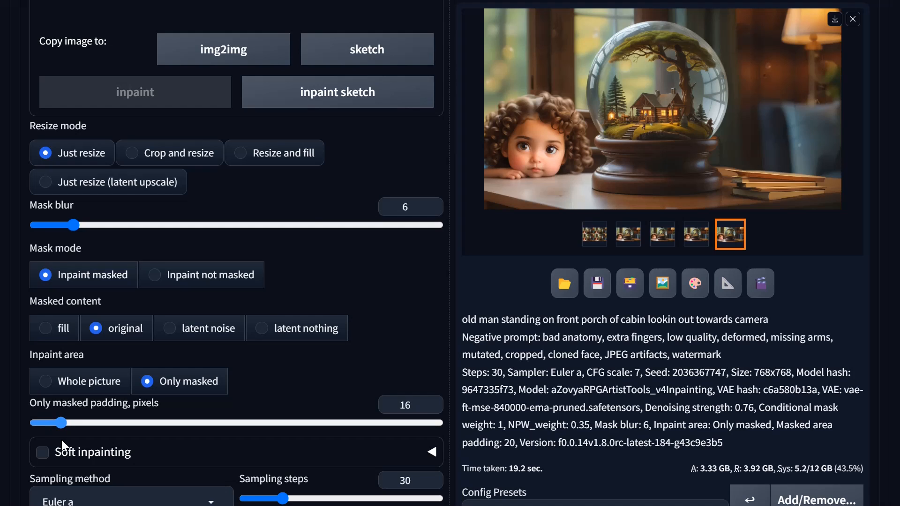
# Set the output width and height to 768
pyautogui.scroll(3, 61, 440)
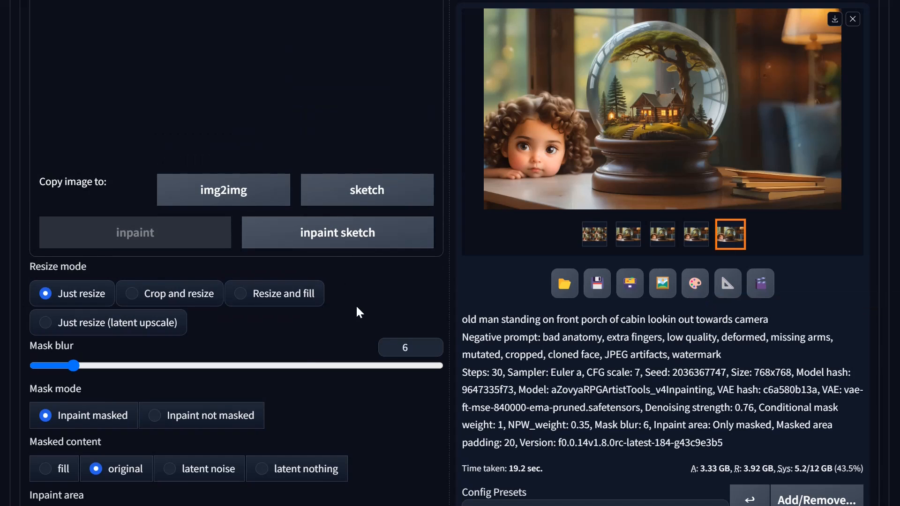
pyautogui.scroll(-15, 357, 305)
pyautogui.scroll(5, 356, 305)
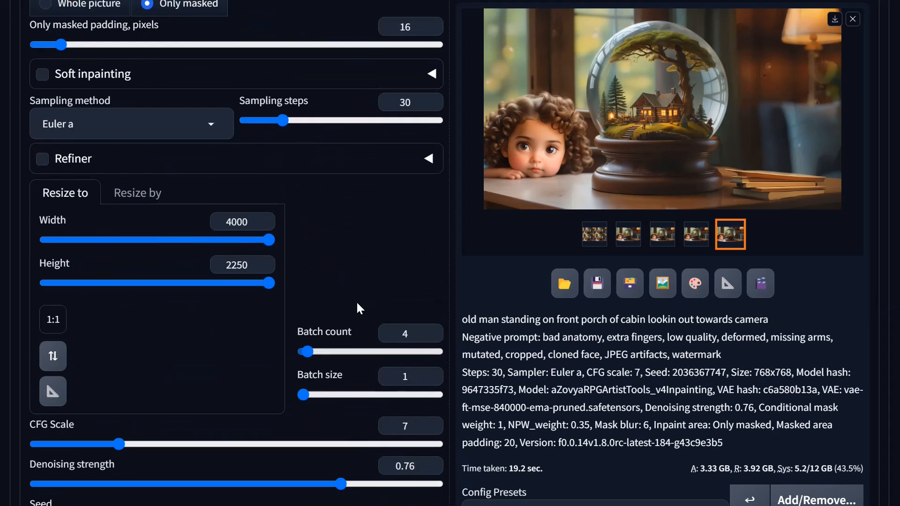
pyautogui.scroll(-1, 357, 303)
pyautogui.moveTo(270, 196); pyautogui.dragTo(126, 213)
pyautogui.click(125, 240)
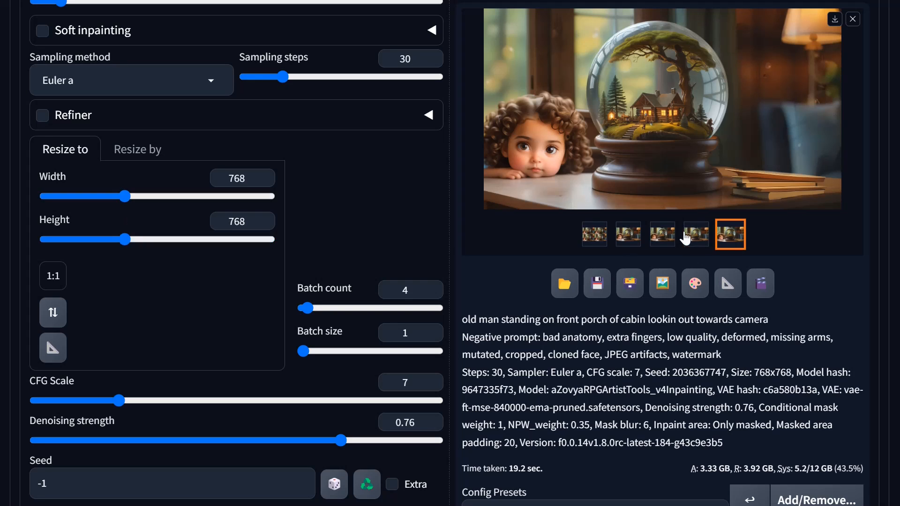
# Paint an inpaint mask over the small bookshelf structure between the tall pine and the cabin's porch
pyautogui.scroll(10, 372, 257)
pyautogui.scroll(1, 372, 256)
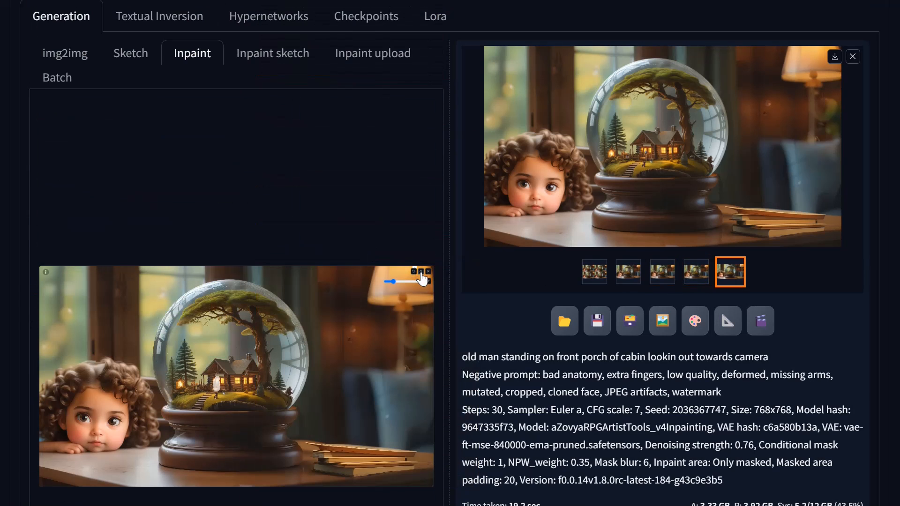
pyautogui.scroll(8, 232, 370)
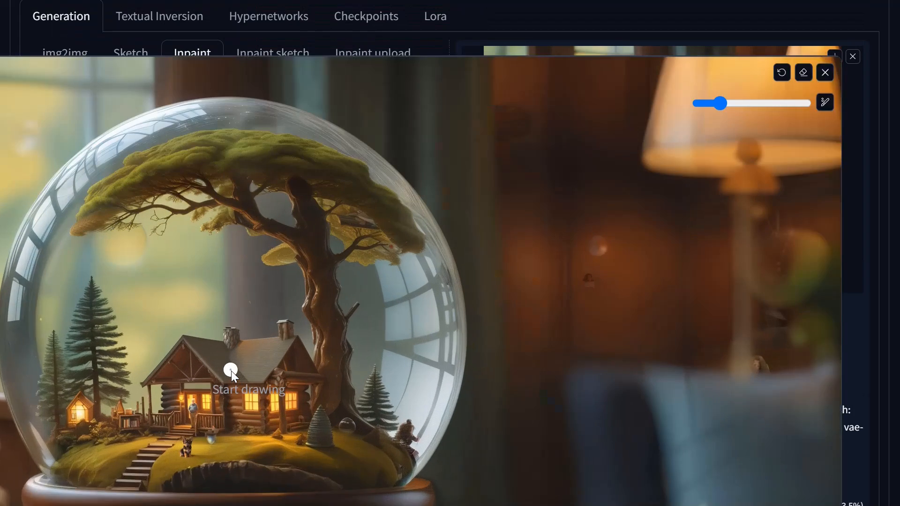
pyautogui.scroll(1, 64, 464)
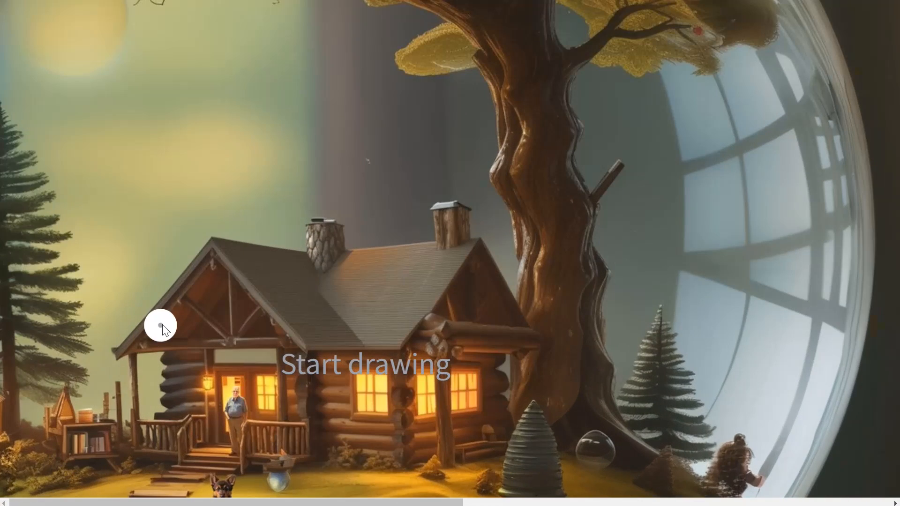
pyautogui.press('f')
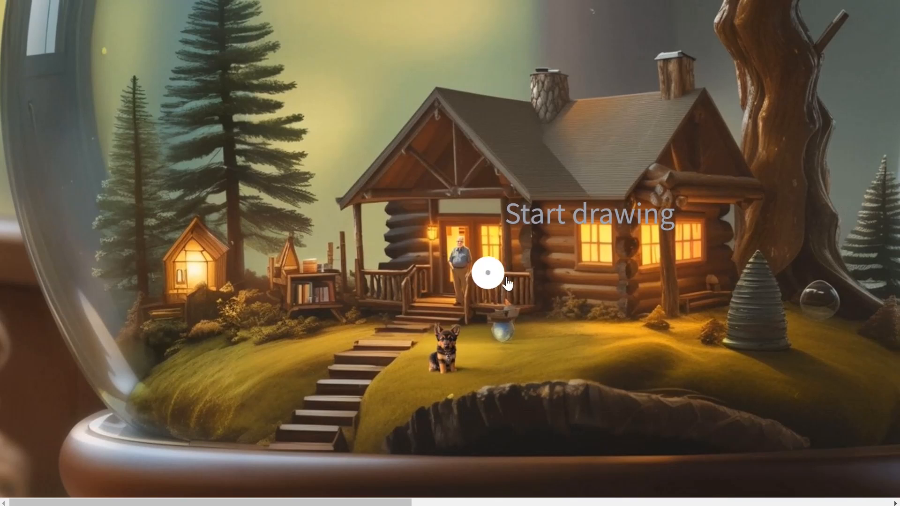
pyautogui.moveTo(337, 319)
pyautogui.mouseDown()
pyautogui.moveTo(334, 289)
pyautogui.moveTo(293, 251)
pyautogui.moveTo(286, 297)
pyautogui.moveTo(319, 313)
pyautogui.moveTo(312, 285)
pyautogui.moveTo(282, 328)
pyautogui.moveTo(337, 316)
pyautogui.moveTo(283, 313)
pyautogui.moveTo(281, 265)
pyautogui.moveTo(302, 260)
pyautogui.moveTo(320, 298)
pyautogui.mouseUp()
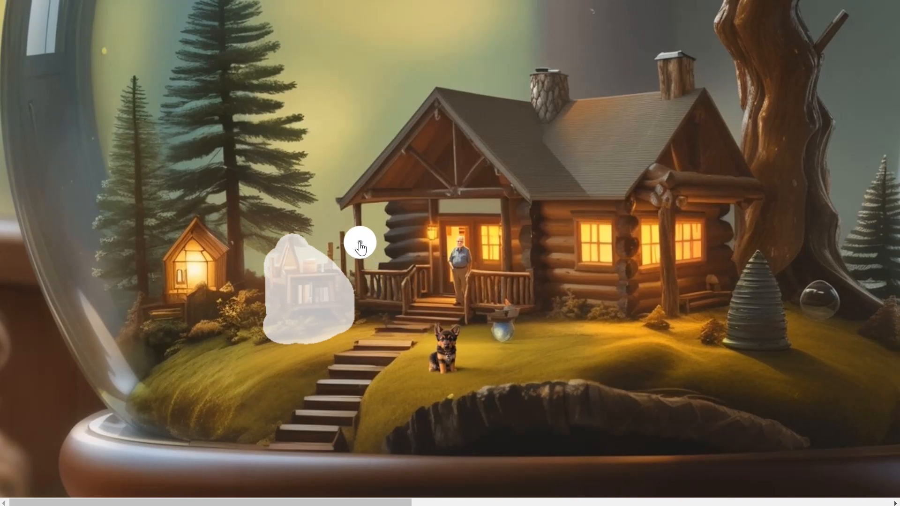
pyautogui.scroll(-10, 360, 243)
pyautogui.scroll(-5, 329, 242)
pyautogui.press('f')
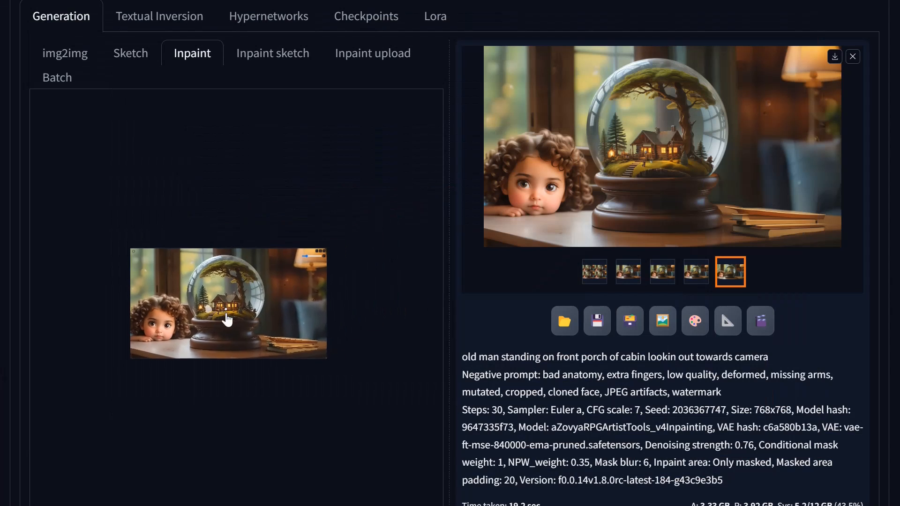
# Replace the prompt with "rustic log dog house in the bushes"
pyautogui.scroll(6, 217, 279)
pyautogui.moveTo(336, 141); pyautogui.dragTo(13, 149)
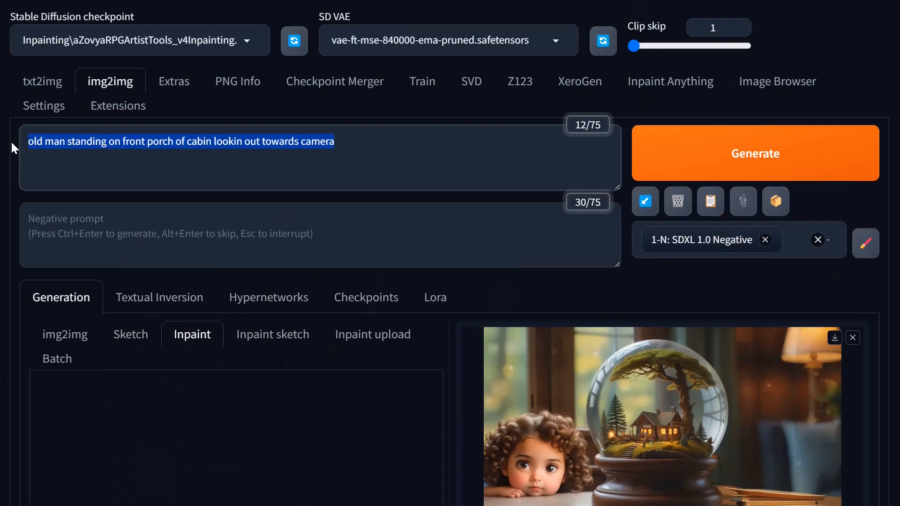
pyautogui.write('cute')
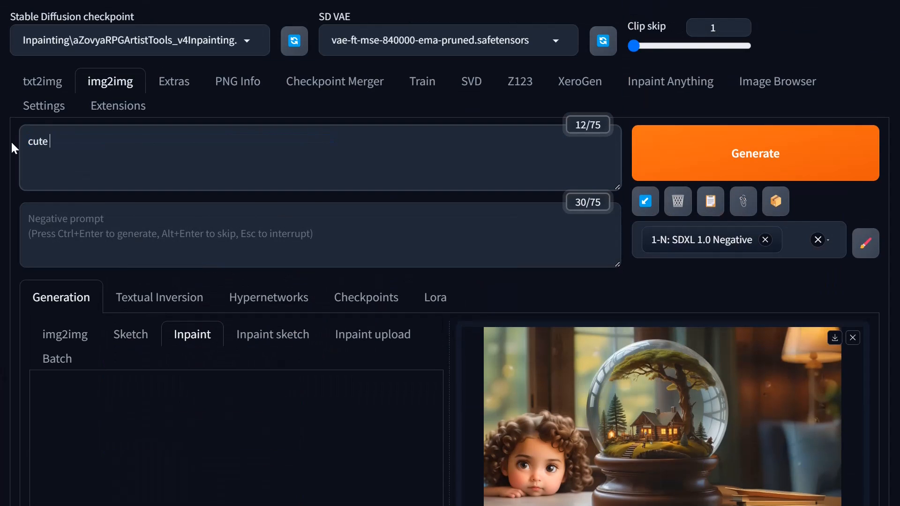
pyautogui.press('BackSpace')
pyautogui.press('BackSpace')
pyautogui.press('BackSpace')
pyautogui.press('BackSpace')
pyautogui.press('BackSpace')
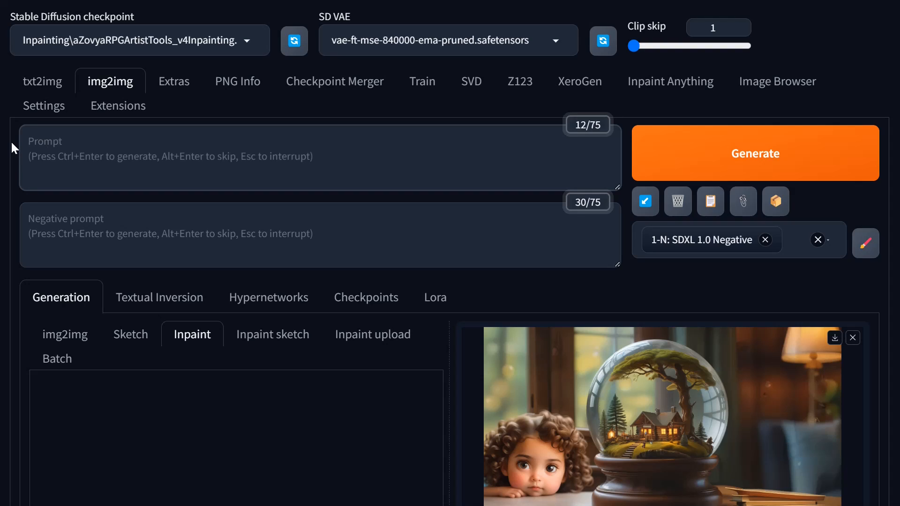
pyautogui.write('rustic')
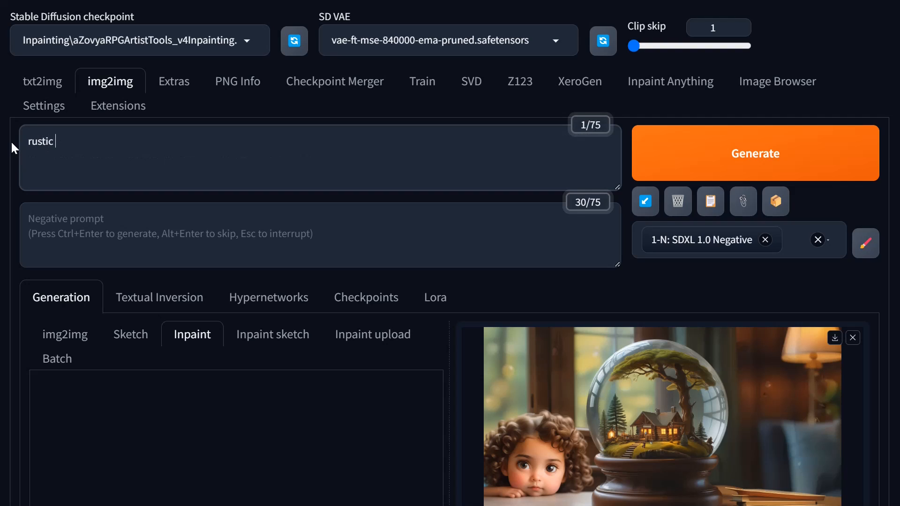
pyautogui.write('log dog house')
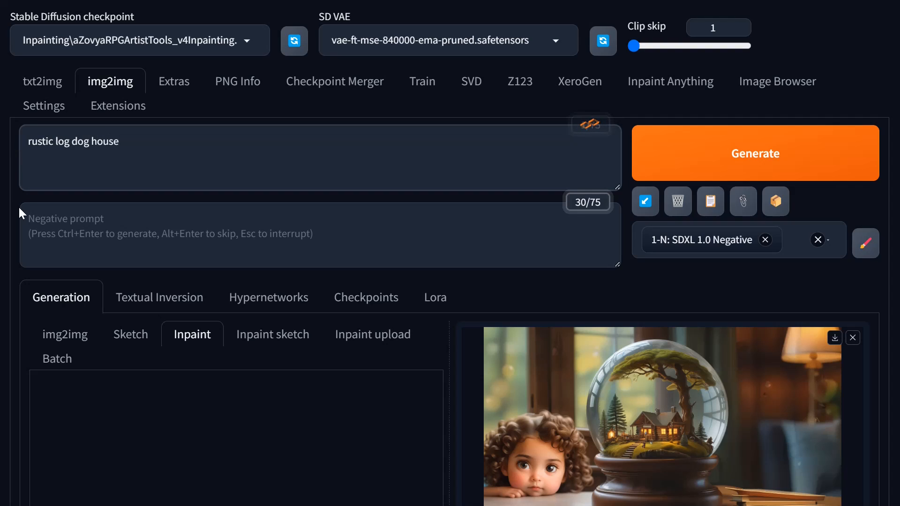
pyautogui.write('in the')
pyautogui.press('BackSpace')
pyautogui.press('BackSpace')
pyautogui.press('BackSpace')
pyautogui.press('BackSpace')
pyautogui.press('BackSpace')
pyautogui.press('BackSpace')
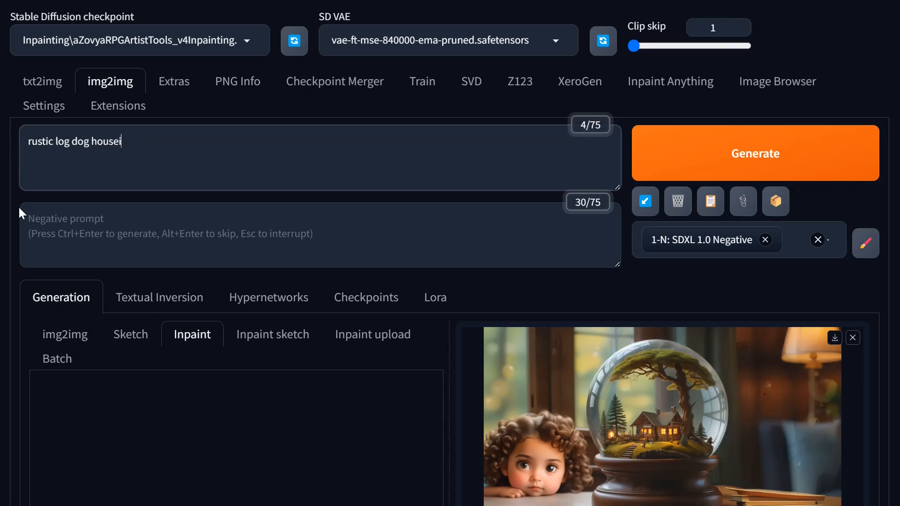
pyautogui.write('in the bushes')
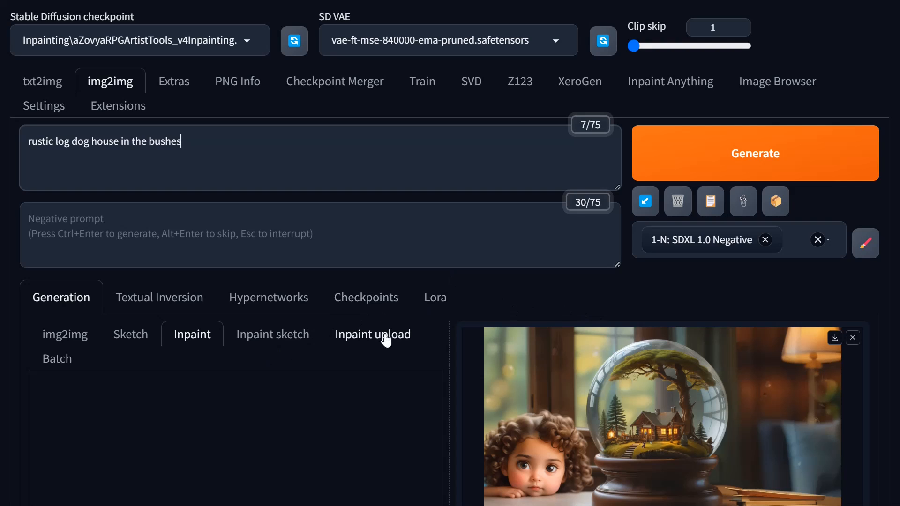
# Check the inpaint settings and generate the dog house batch
pyautogui.scroll(-5, 398, 338)
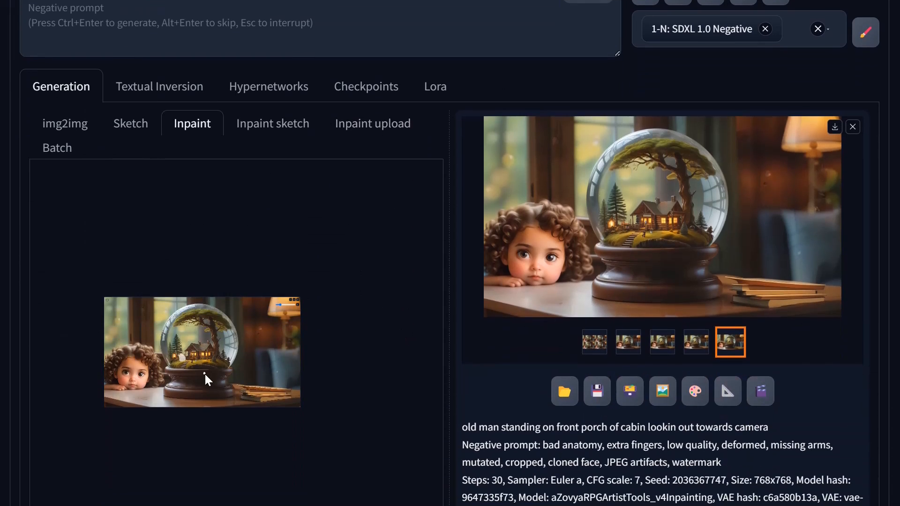
pyautogui.scroll(2, 693, 156)
pyautogui.scroll(-15, 692, 159)
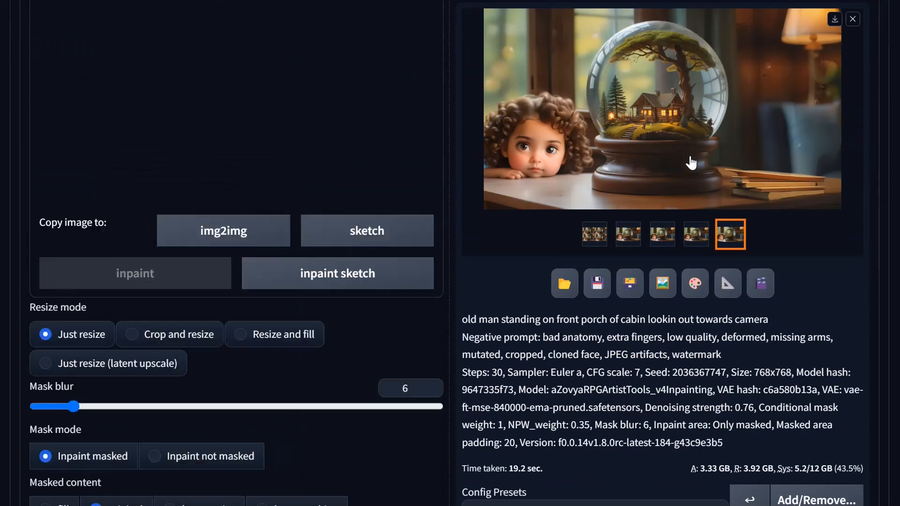
pyautogui.scroll(-12, 691, 162)
pyautogui.scroll(20, 691, 163)
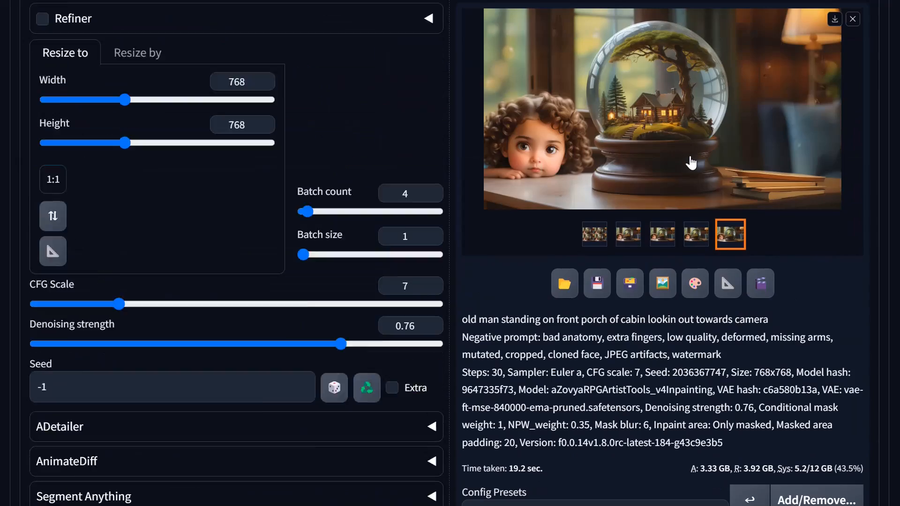
pyautogui.click(757, 151)
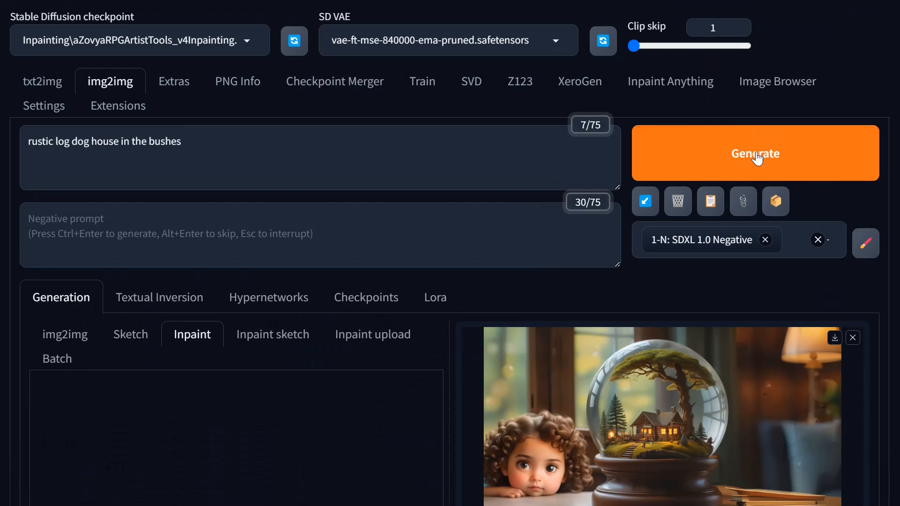
# Open the dog house batch result at full size and examine the masked area beside the cabin
pyautogui.click(671, 262)
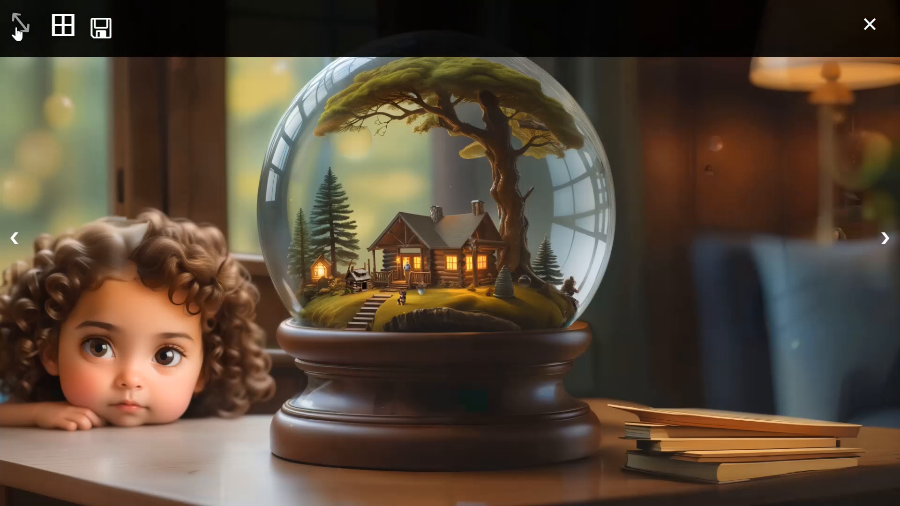
pyautogui.click(19, 24)
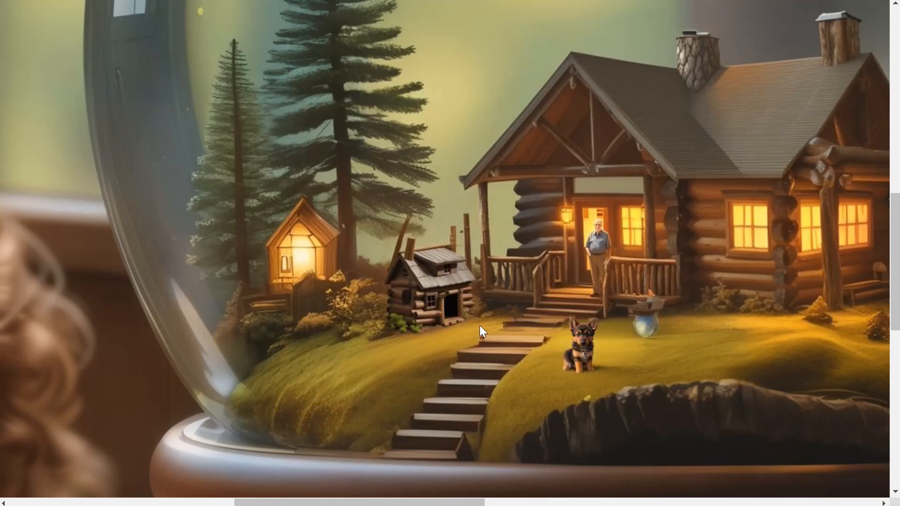
pyautogui.click(405, 317)
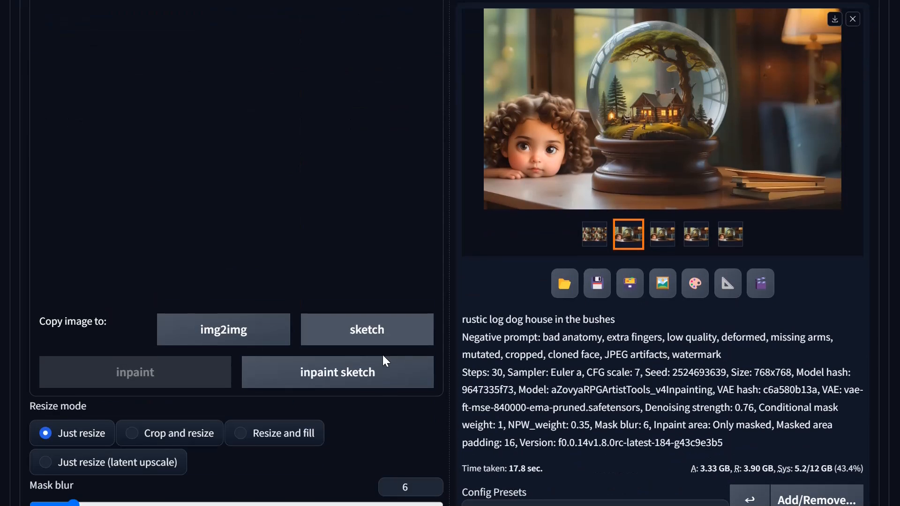
# Set the only masked padding to 40 pixels and rerun the dog house inpaint batch
pyautogui.scroll(-7, 382, 356)
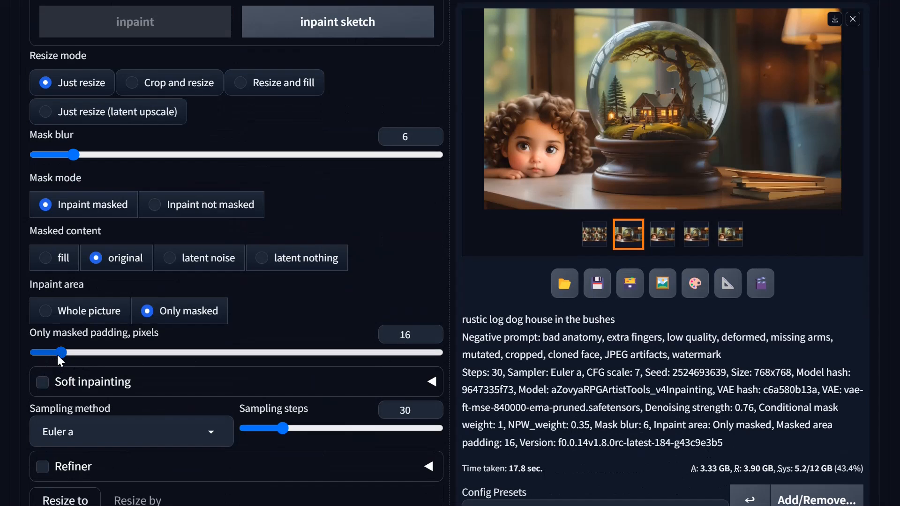
pyautogui.click(69, 354)
pyautogui.moveTo(70, 359); pyautogui.dragTo(103, 365)
pyautogui.scroll(10, 750, 150)
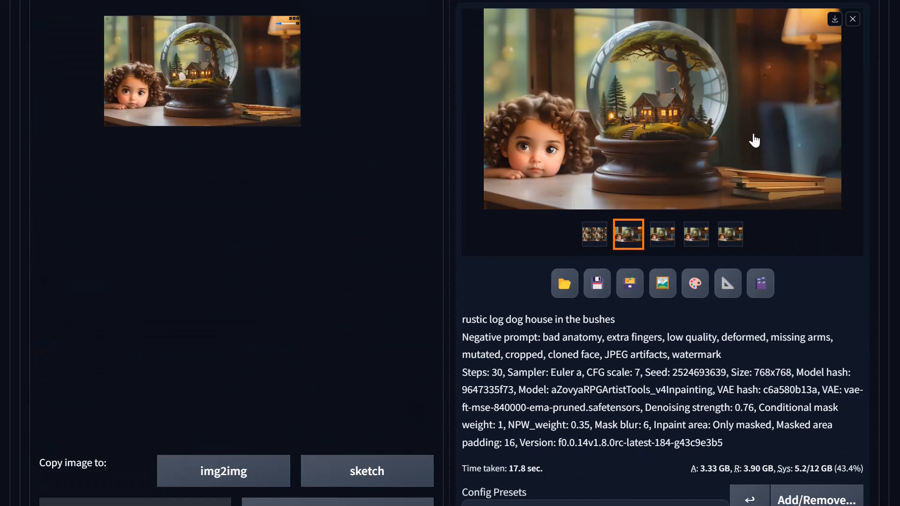
pyautogui.click(727, 27)
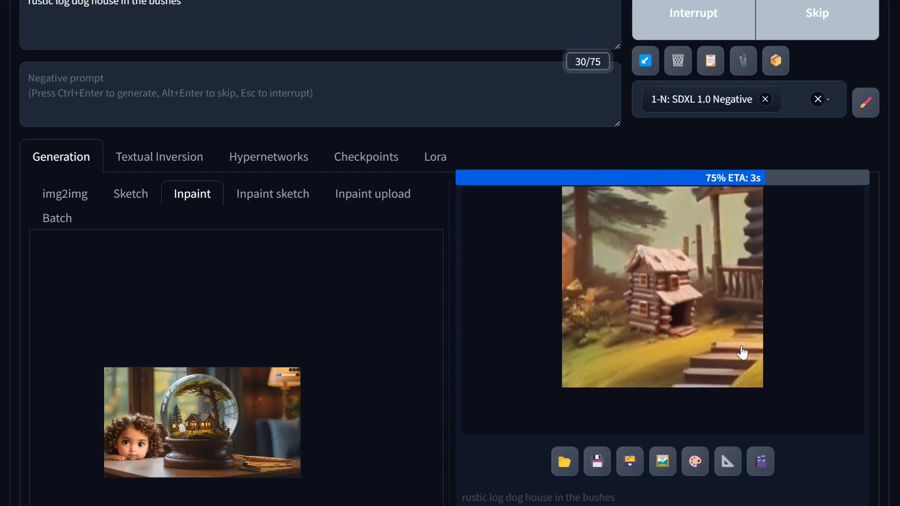
# Open the rerun's results at full size and examine how the dog house blends with its surroundings
pyautogui.scroll(2, 721, 451)
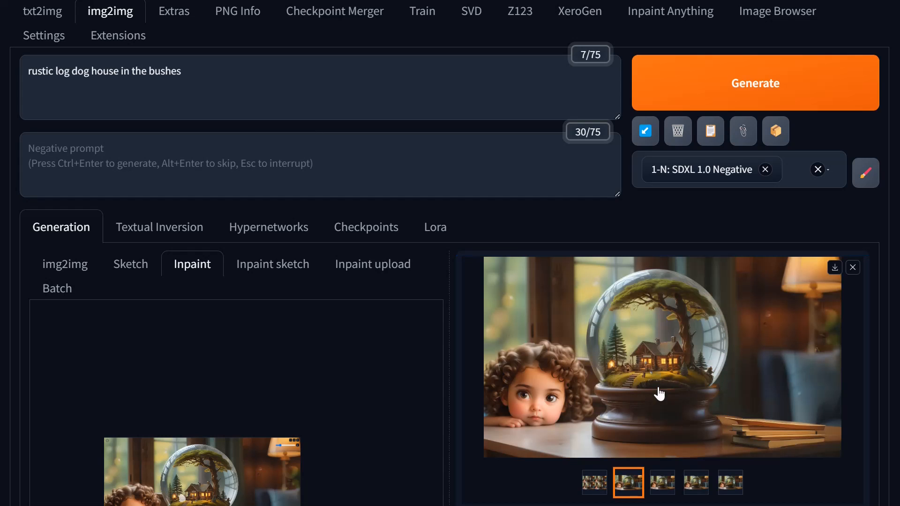
pyautogui.click(635, 366)
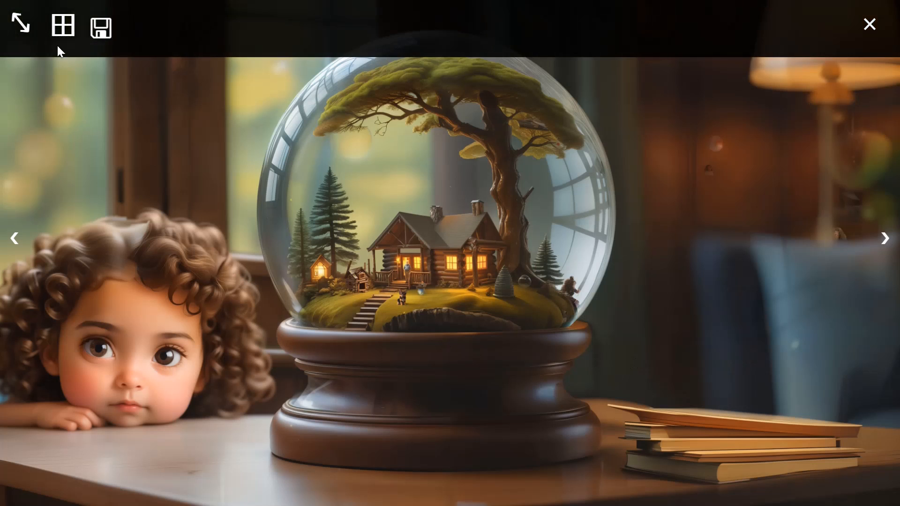
pyautogui.click(21, 23)
pyautogui.middleClick(346, 296)
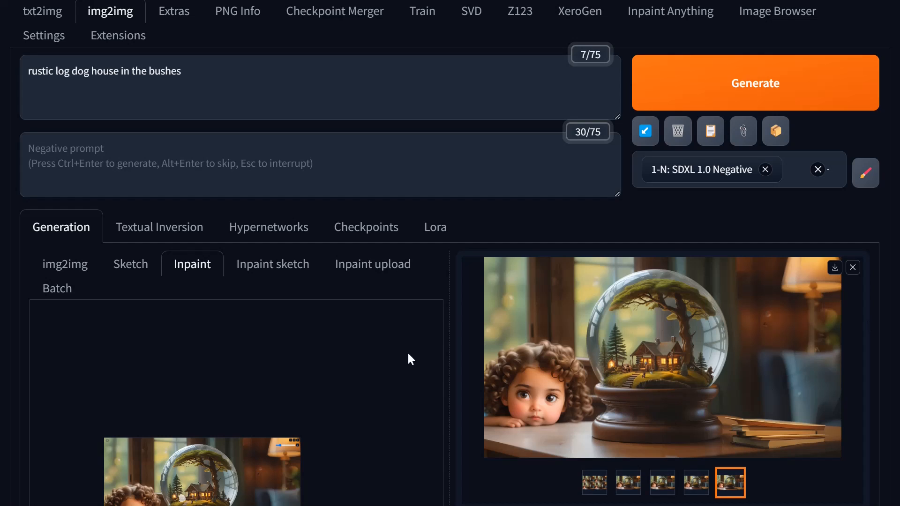
pyautogui.scroll(-5, 366, 328)
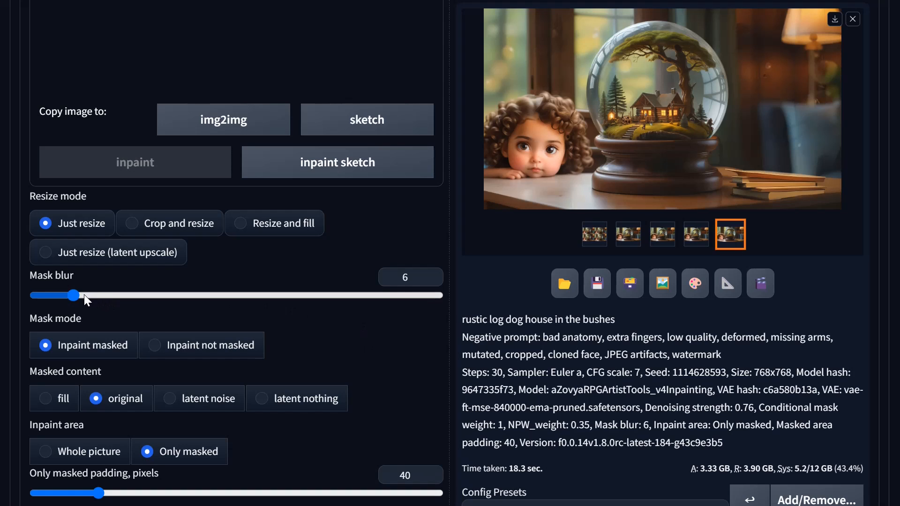
pyautogui.scroll(-4, 374, 316)
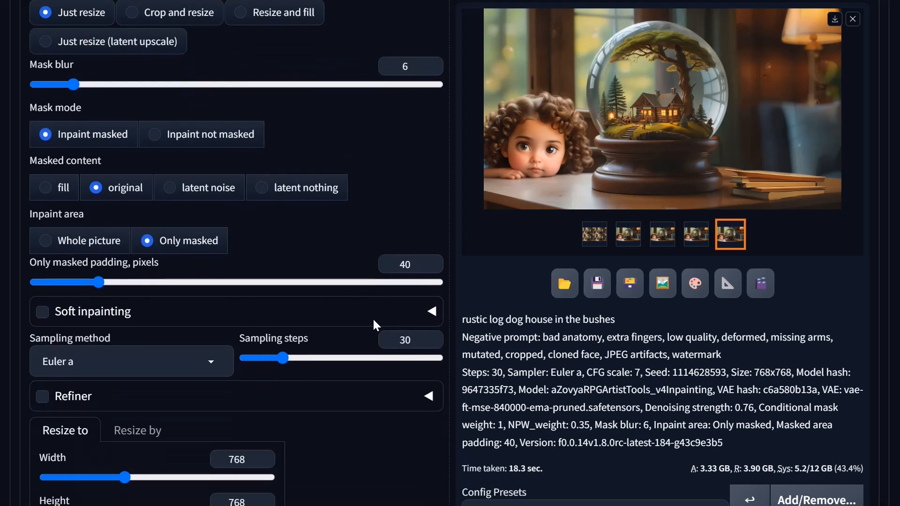
pyautogui.scroll(4, 373, 317)
pyautogui.scroll(-3, 441, 262)
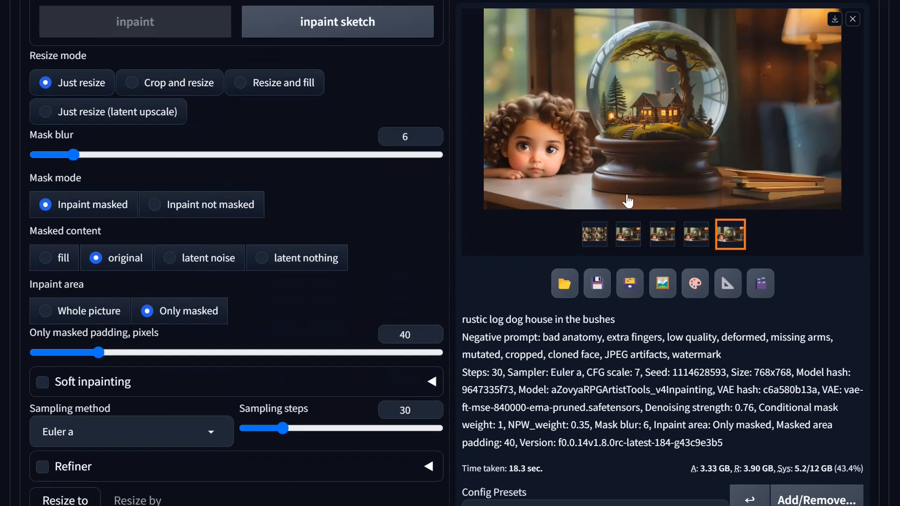
# Try only masked padding values of 88 and 72 pixels, switch the inpaint area to the whole picture, and restore the padding to 40
pyautogui.scroll(-3, 371, 305)
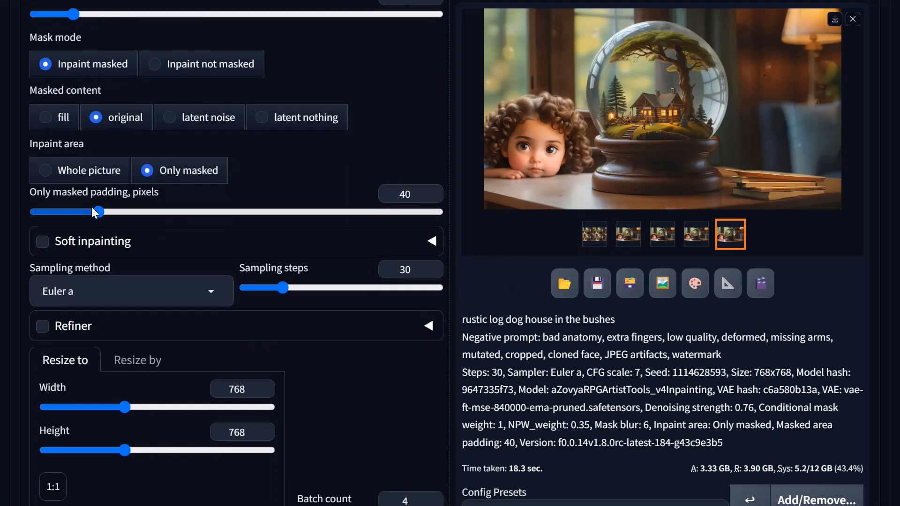
pyautogui.moveTo(99, 213); pyautogui.dragTo(174, 232)
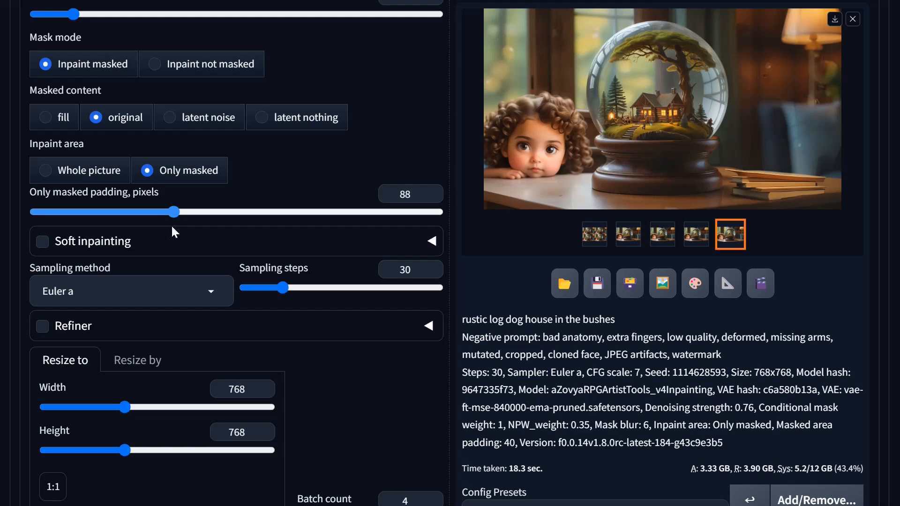
pyautogui.moveTo(174, 232); pyautogui.dragTo(151, 240)
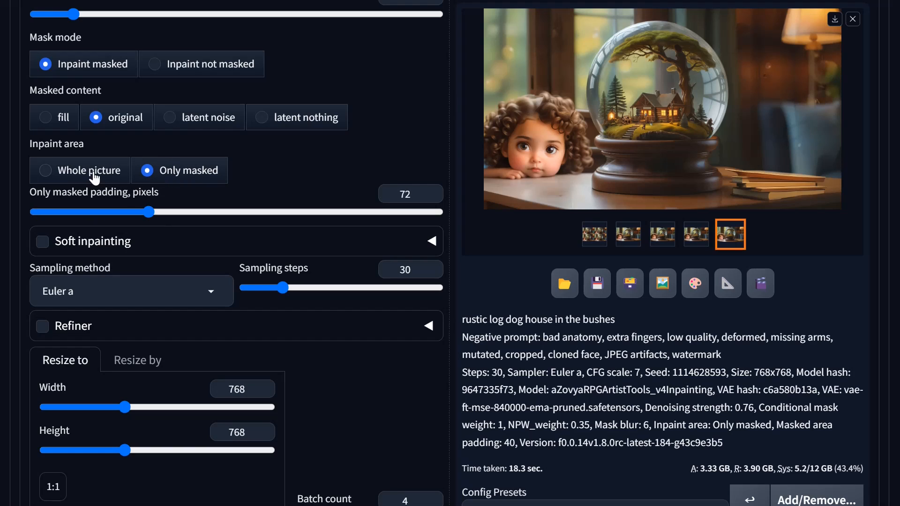
pyautogui.click(90, 174)
pyautogui.moveTo(149, 219); pyautogui.dragTo(98, 214)
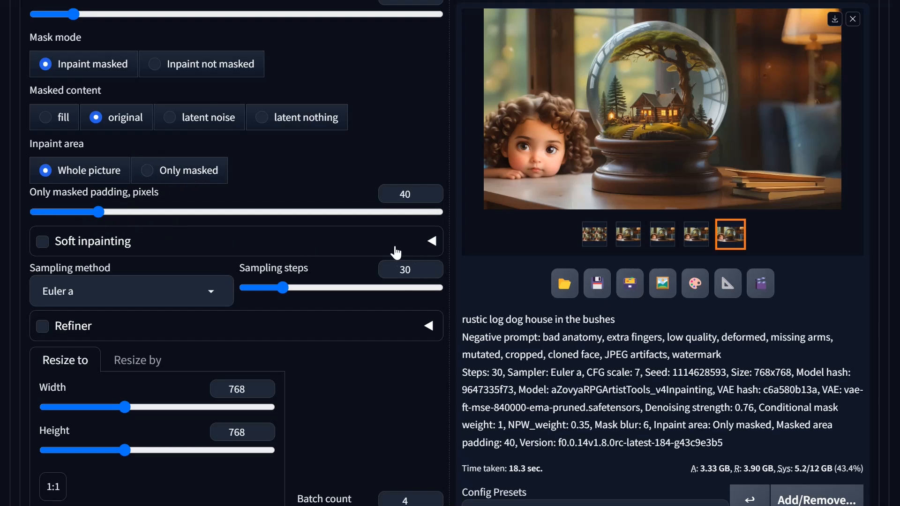
# Review the generation settings and return the inpaint area to Only masked
pyautogui.scroll(2, 413, 303)
pyautogui.scroll(-10, 411, 304)
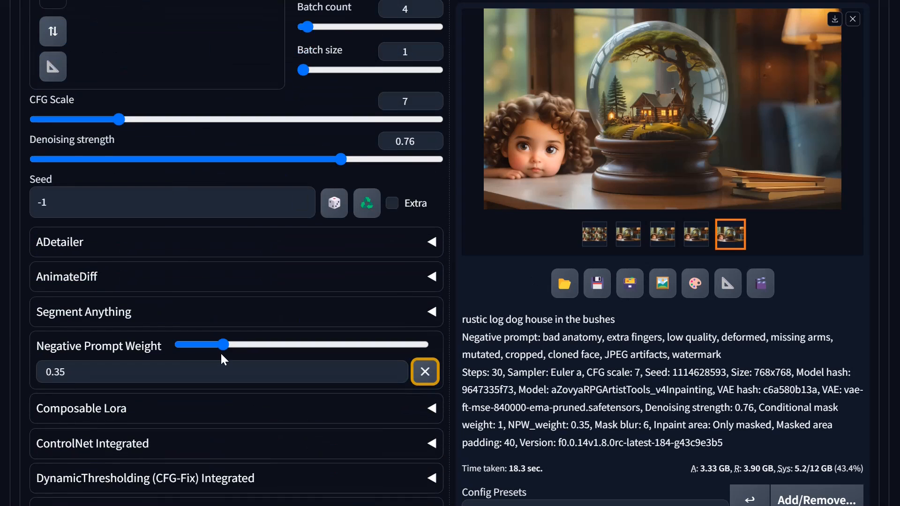
pyautogui.scroll(-3, 220, 353)
pyautogui.scroll(10, 263, 323)
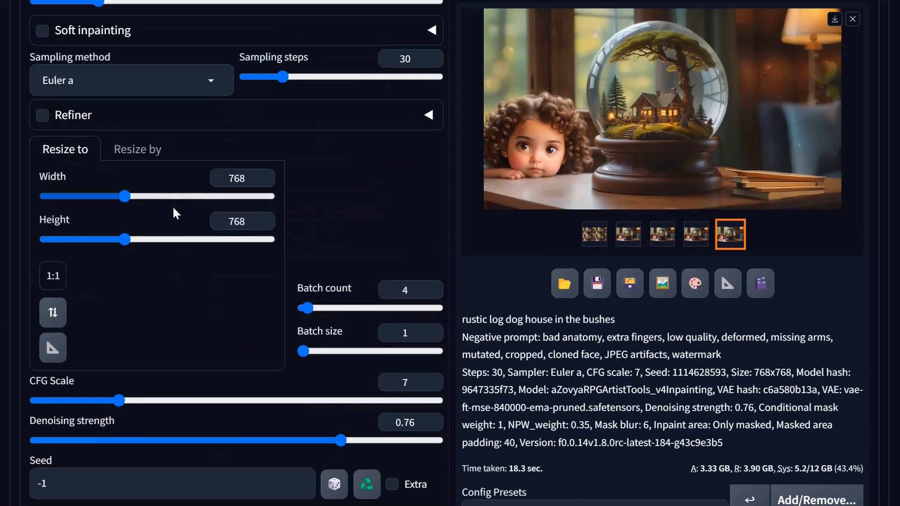
pyautogui.scroll(5, 211, 202)
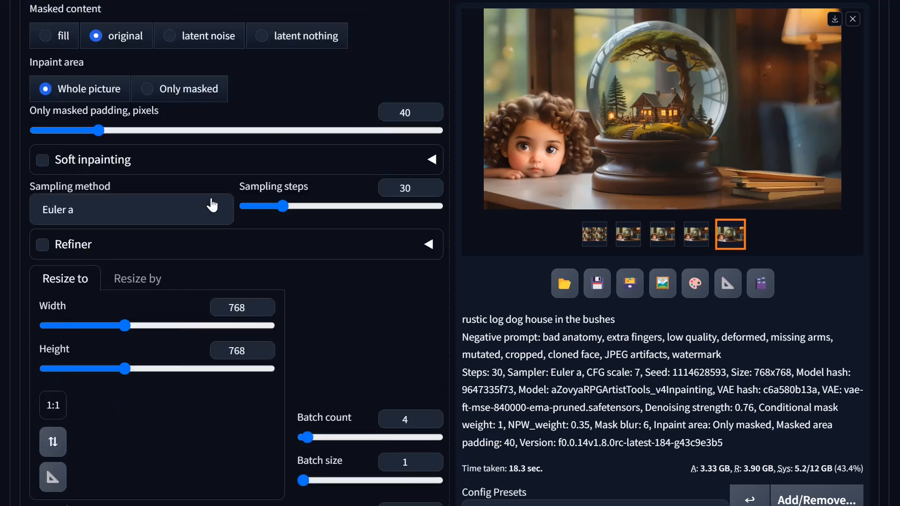
pyautogui.click(170, 244)
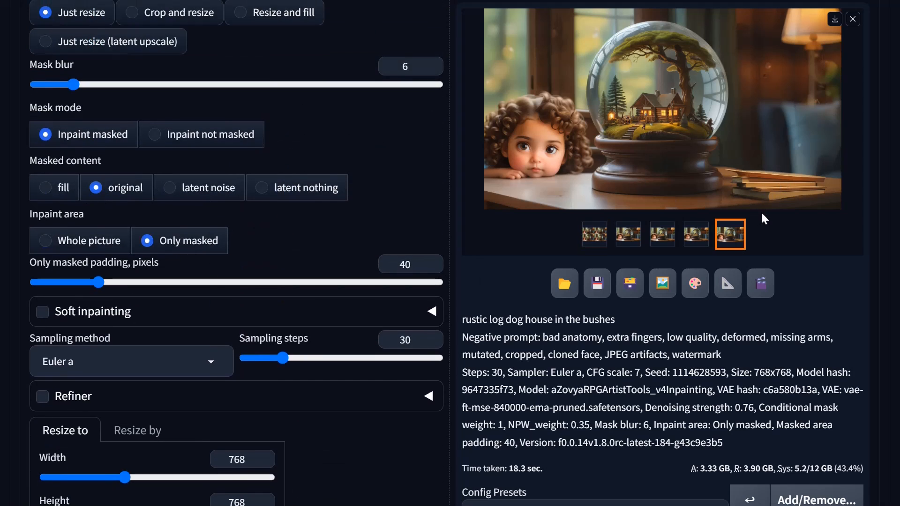
# Browse the list of saved prompt styles and close it without changing the selected 1-N: SDXL 1.0 Negative style
pyautogui.scroll(1, 665, 241)
pyautogui.scroll(3, 237, 254)
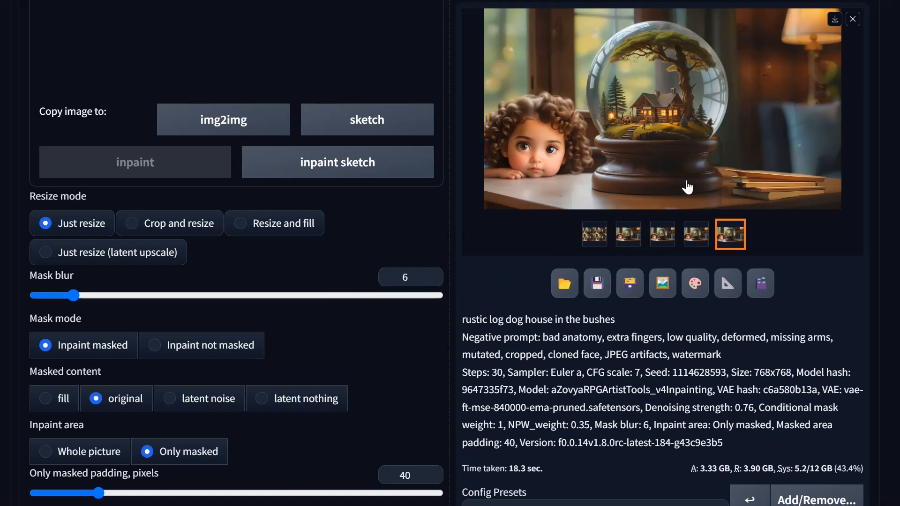
pyautogui.scroll(5, 688, 189)
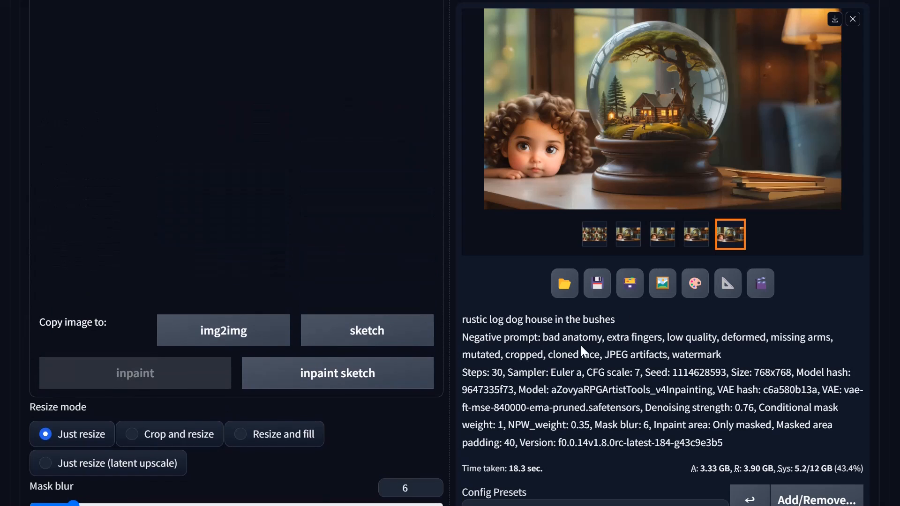
pyautogui.scroll(7, 610, 345)
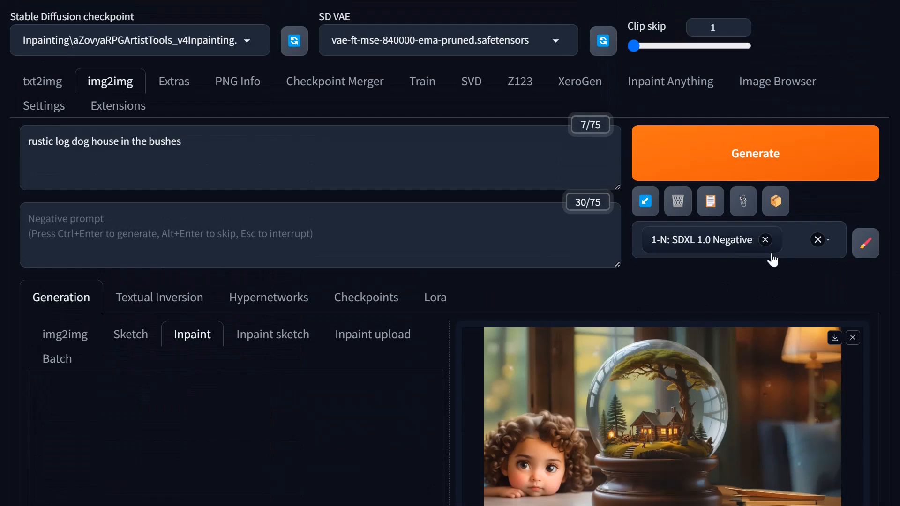
pyautogui.click(783, 254)
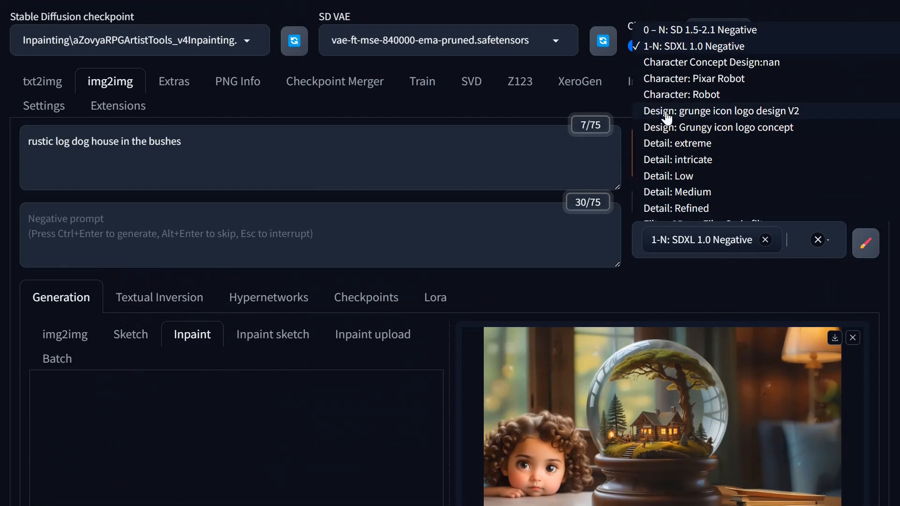
pyautogui.scroll(-15, 689, 114)
pyautogui.scroll(-20, 685, 104)
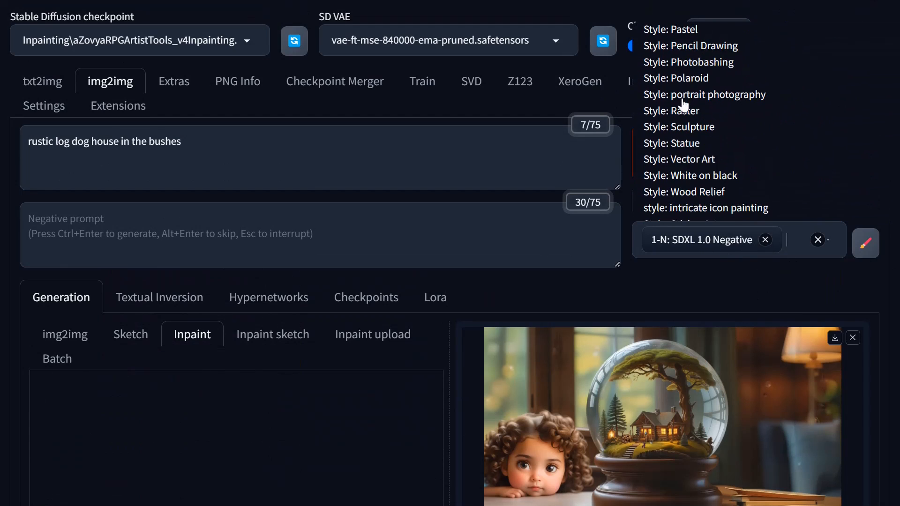
pyautogui.scroll(20, 683, 106)
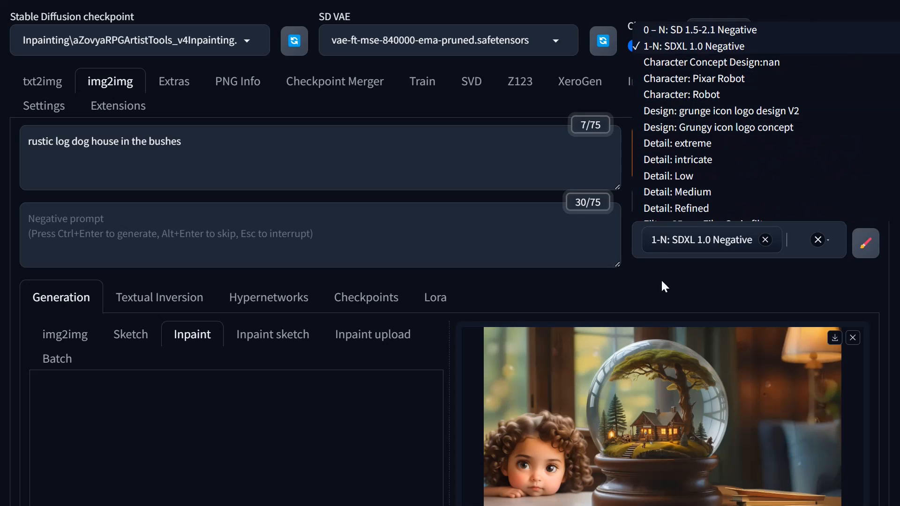
pyautogui.click(534, 299)
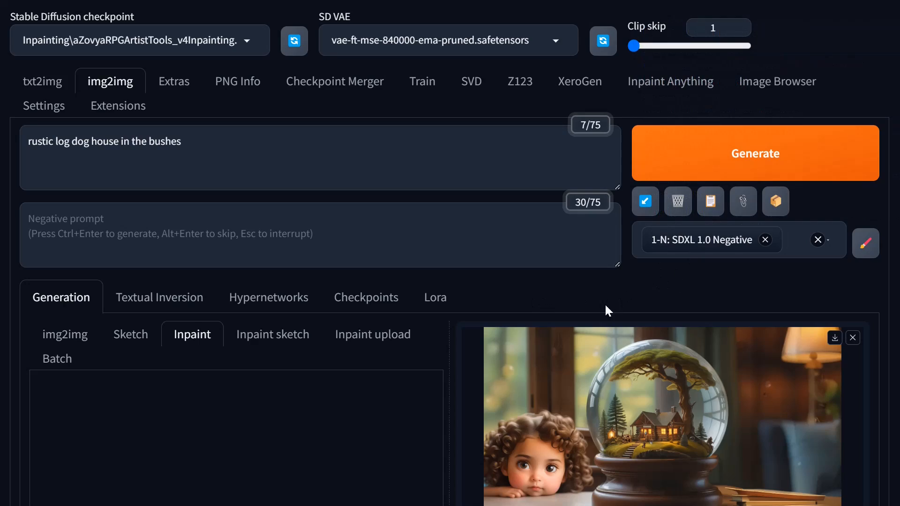